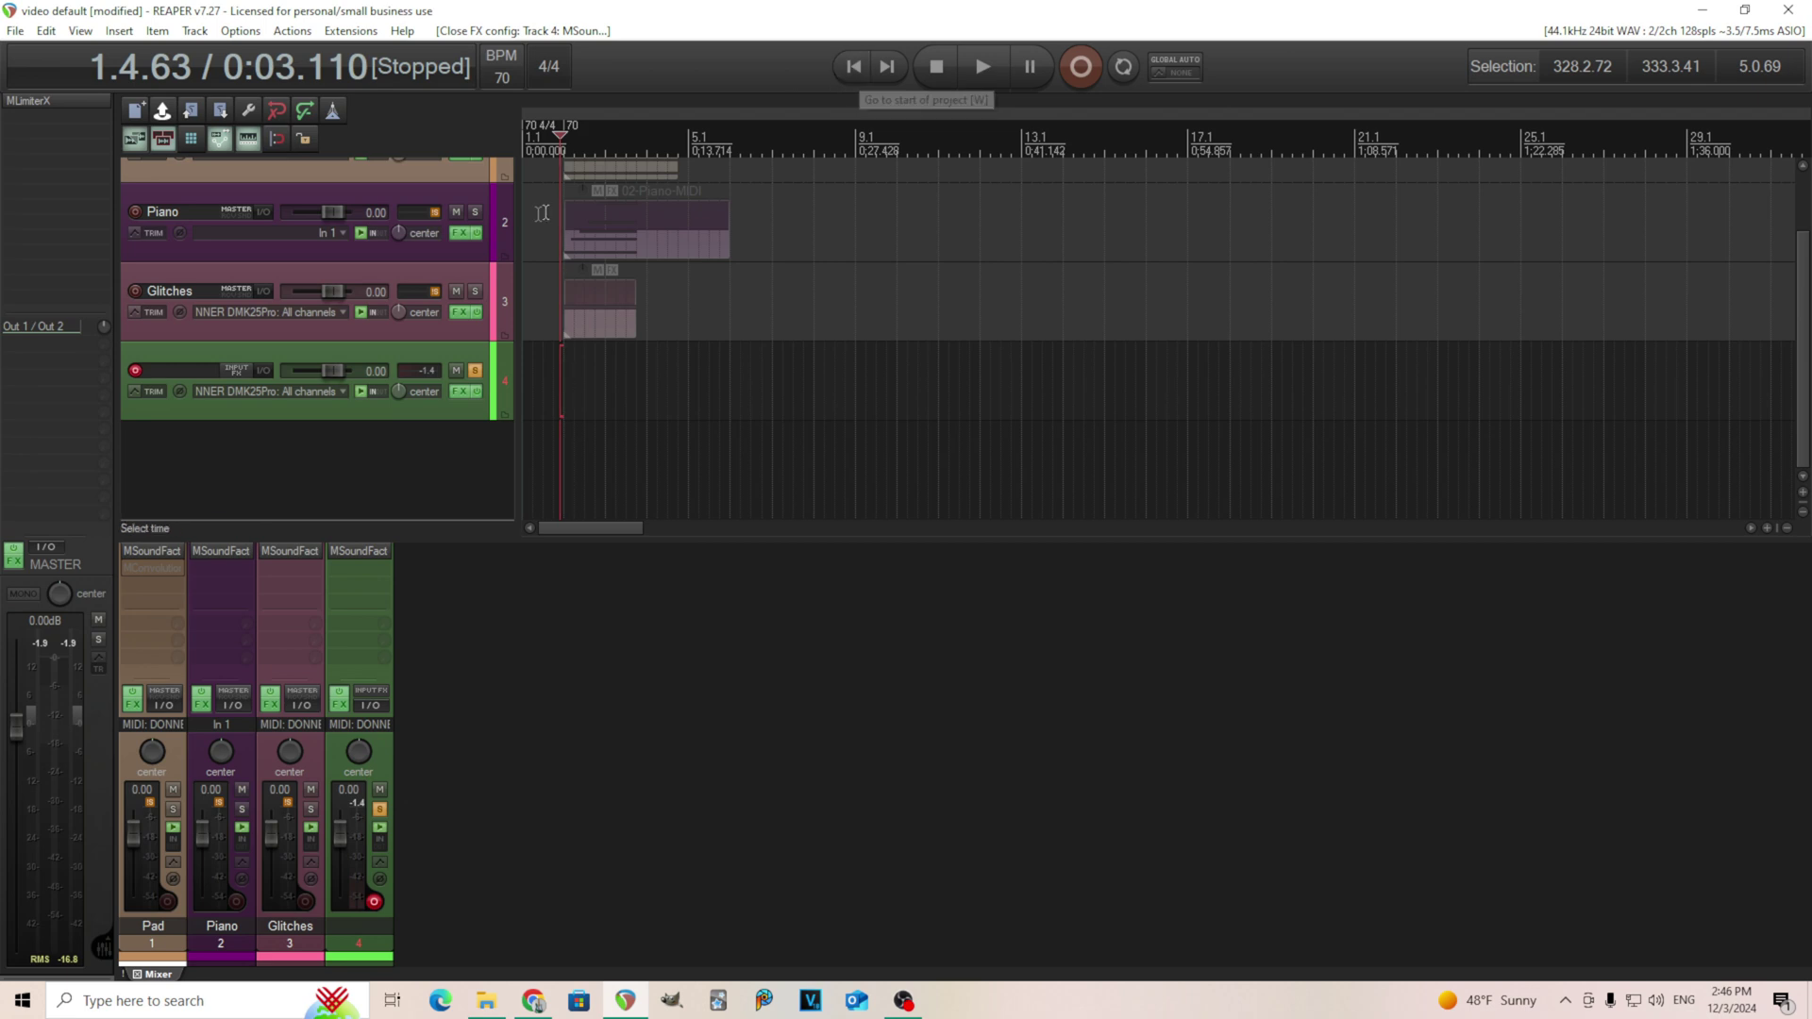
Open track 4's MSoundFactory instrument window, then close it again.
{"action": "left_click", "coordinate": [355, 554]}
{"action": "left_click", "coordinate": [793, 203]}
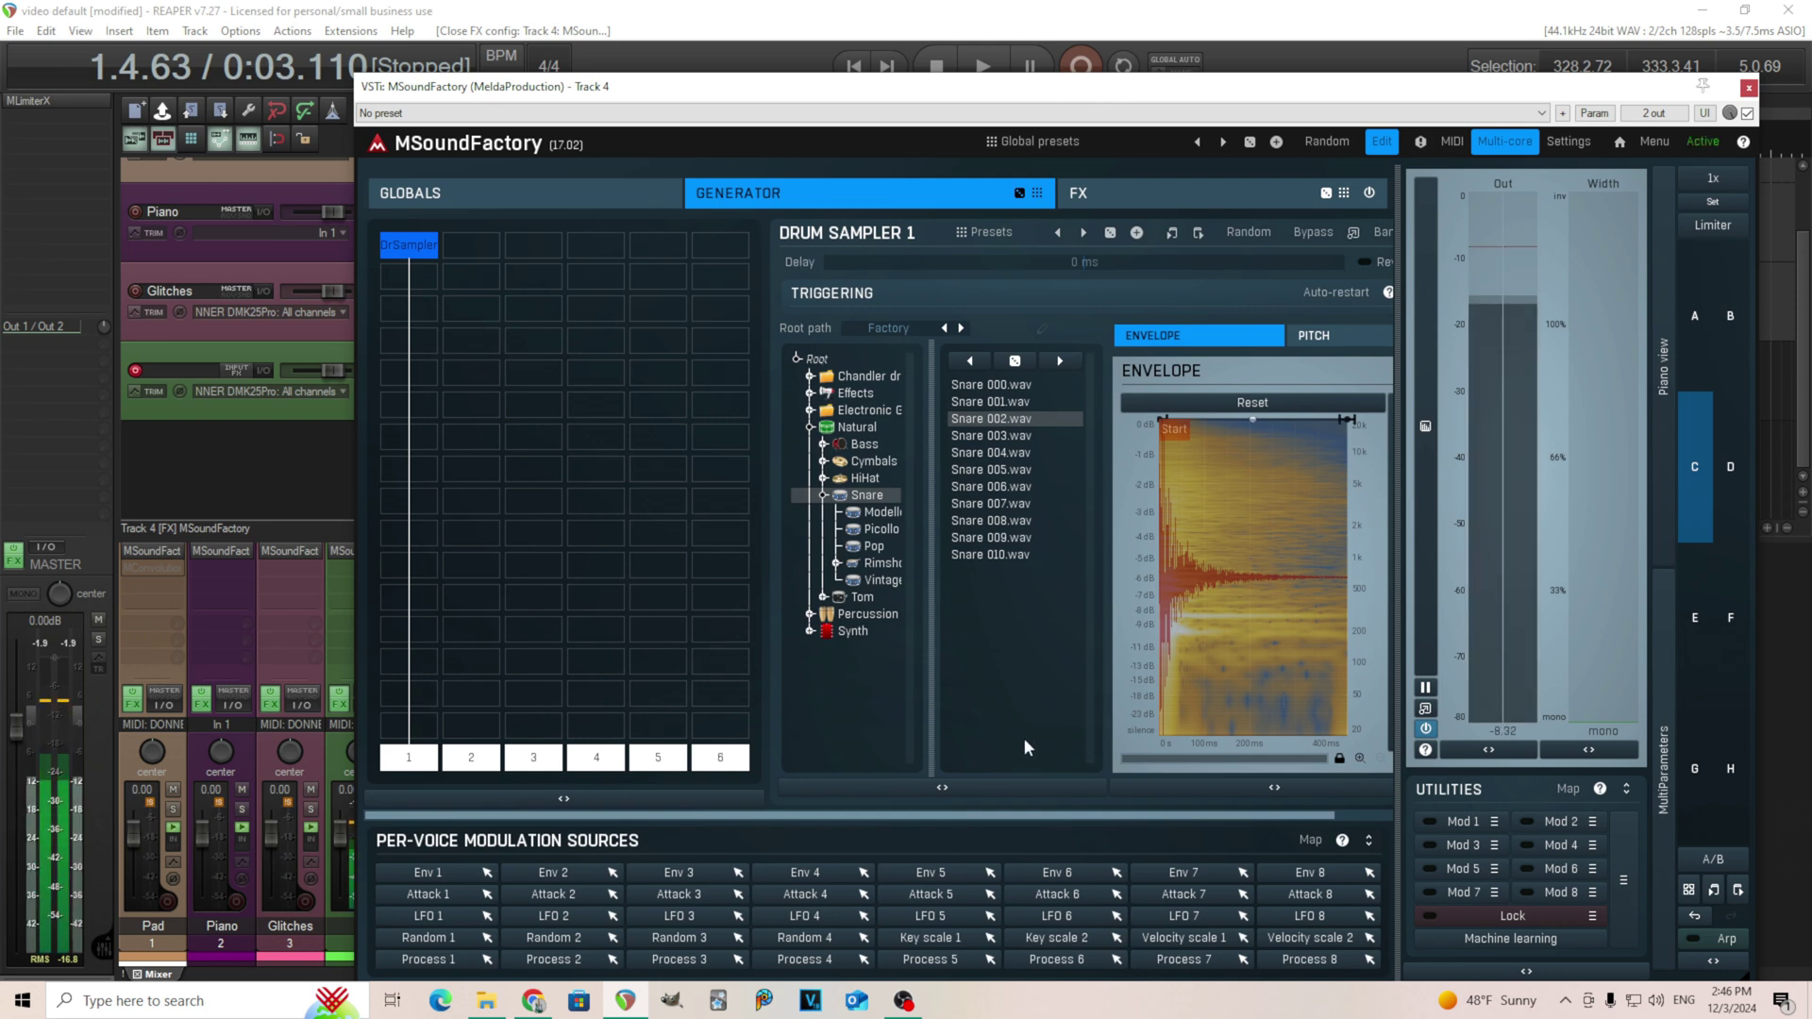
{"action": "left_click", "coordinate": [1748, 87]}
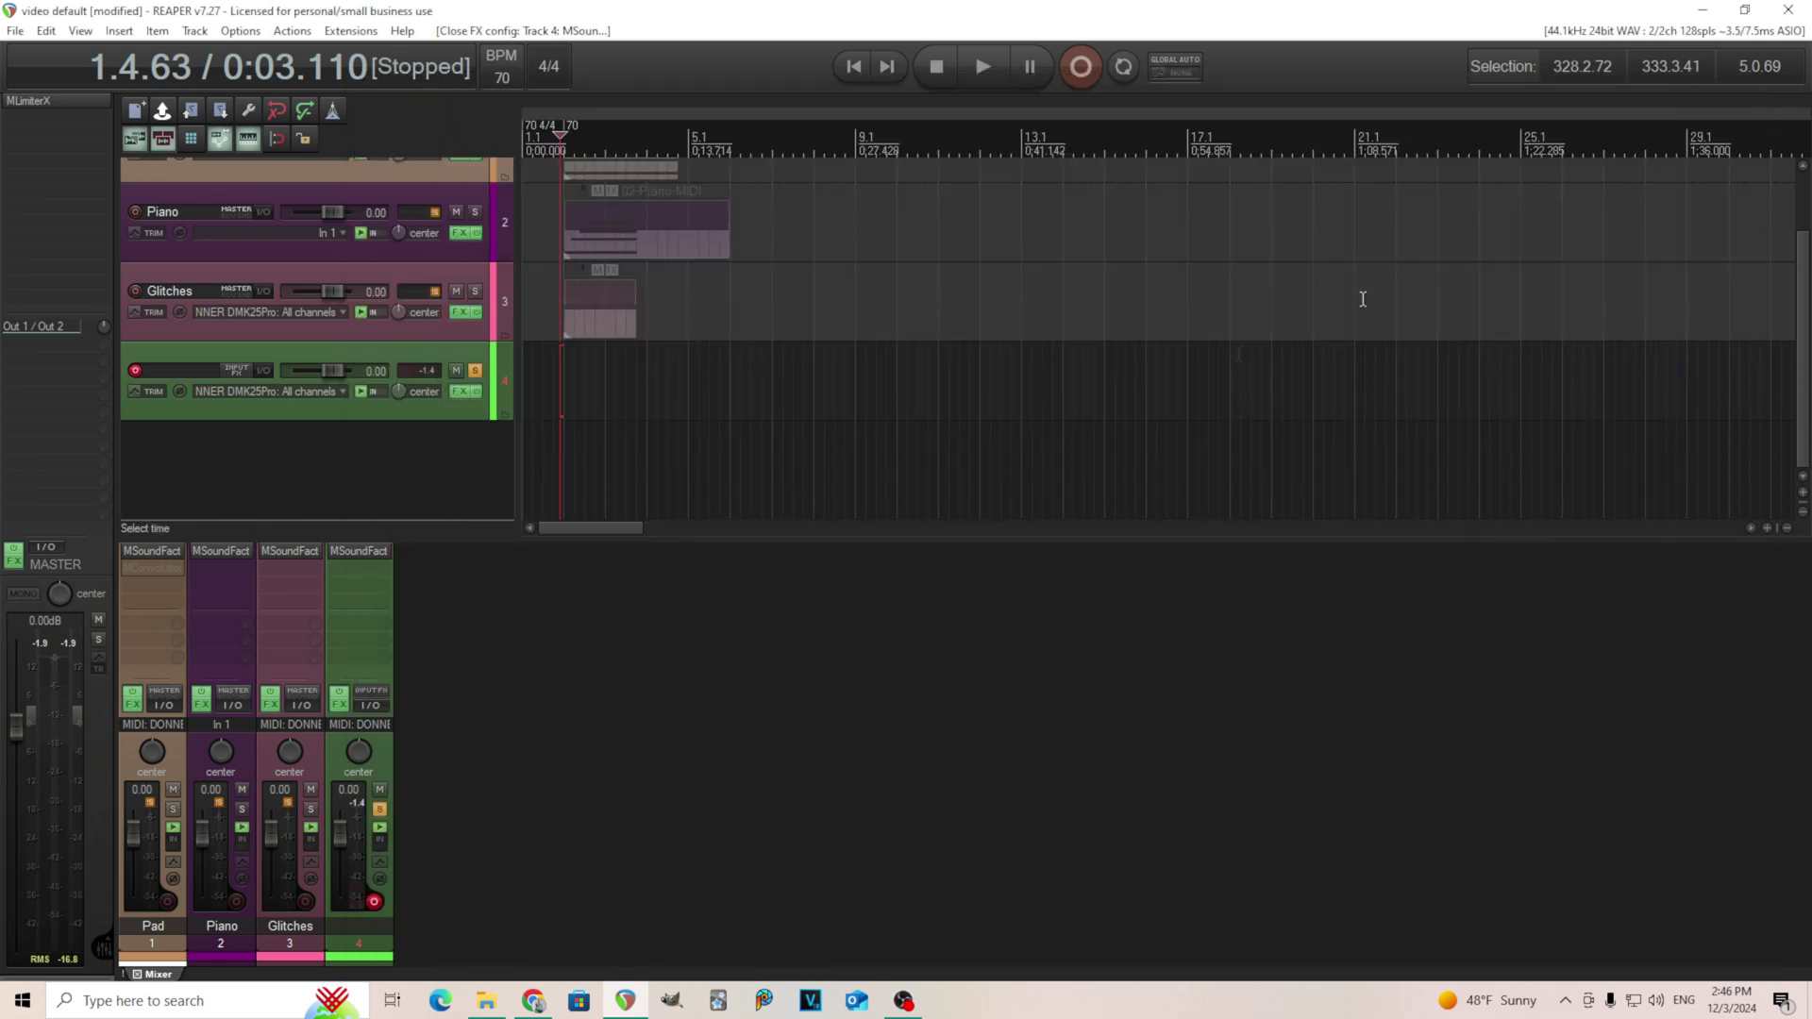
Insert VST MVocoder after MSoundFactory on track 4 and centre its window.
{"action": "right_click", "coordinate": [365, 565]}
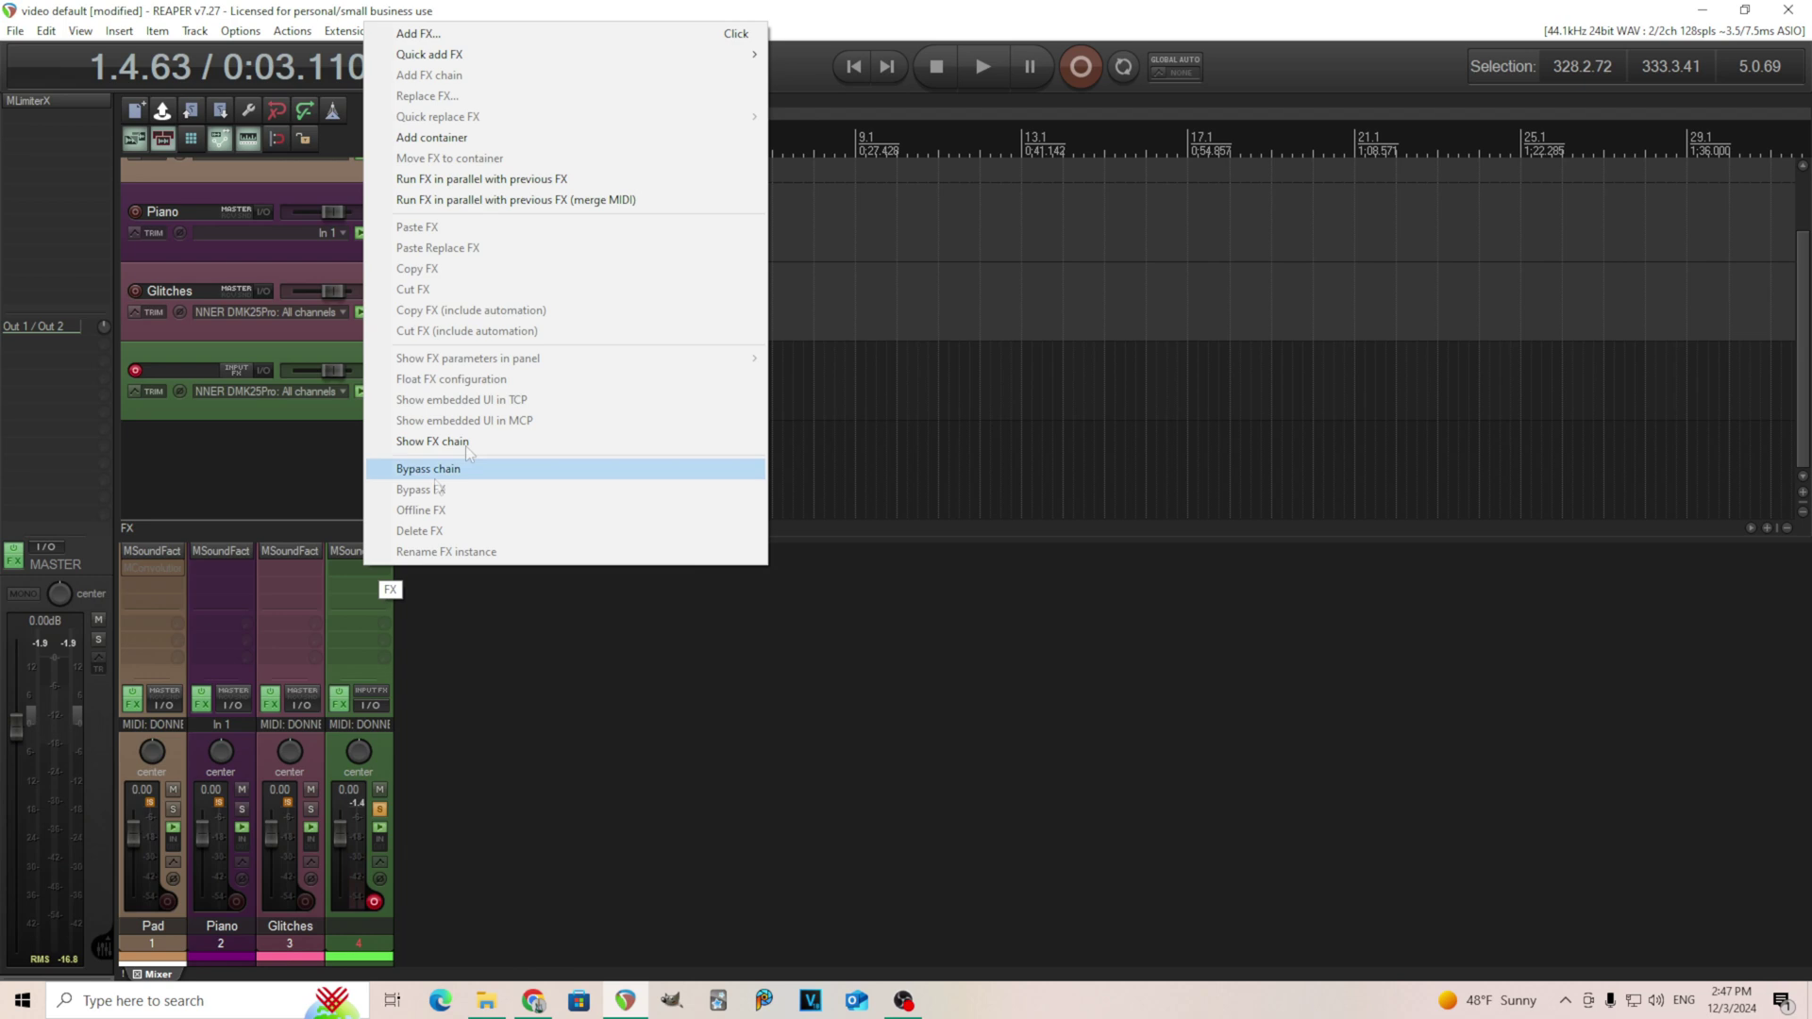
{"action": "mouse_move", "coordinate": [543, 54]}
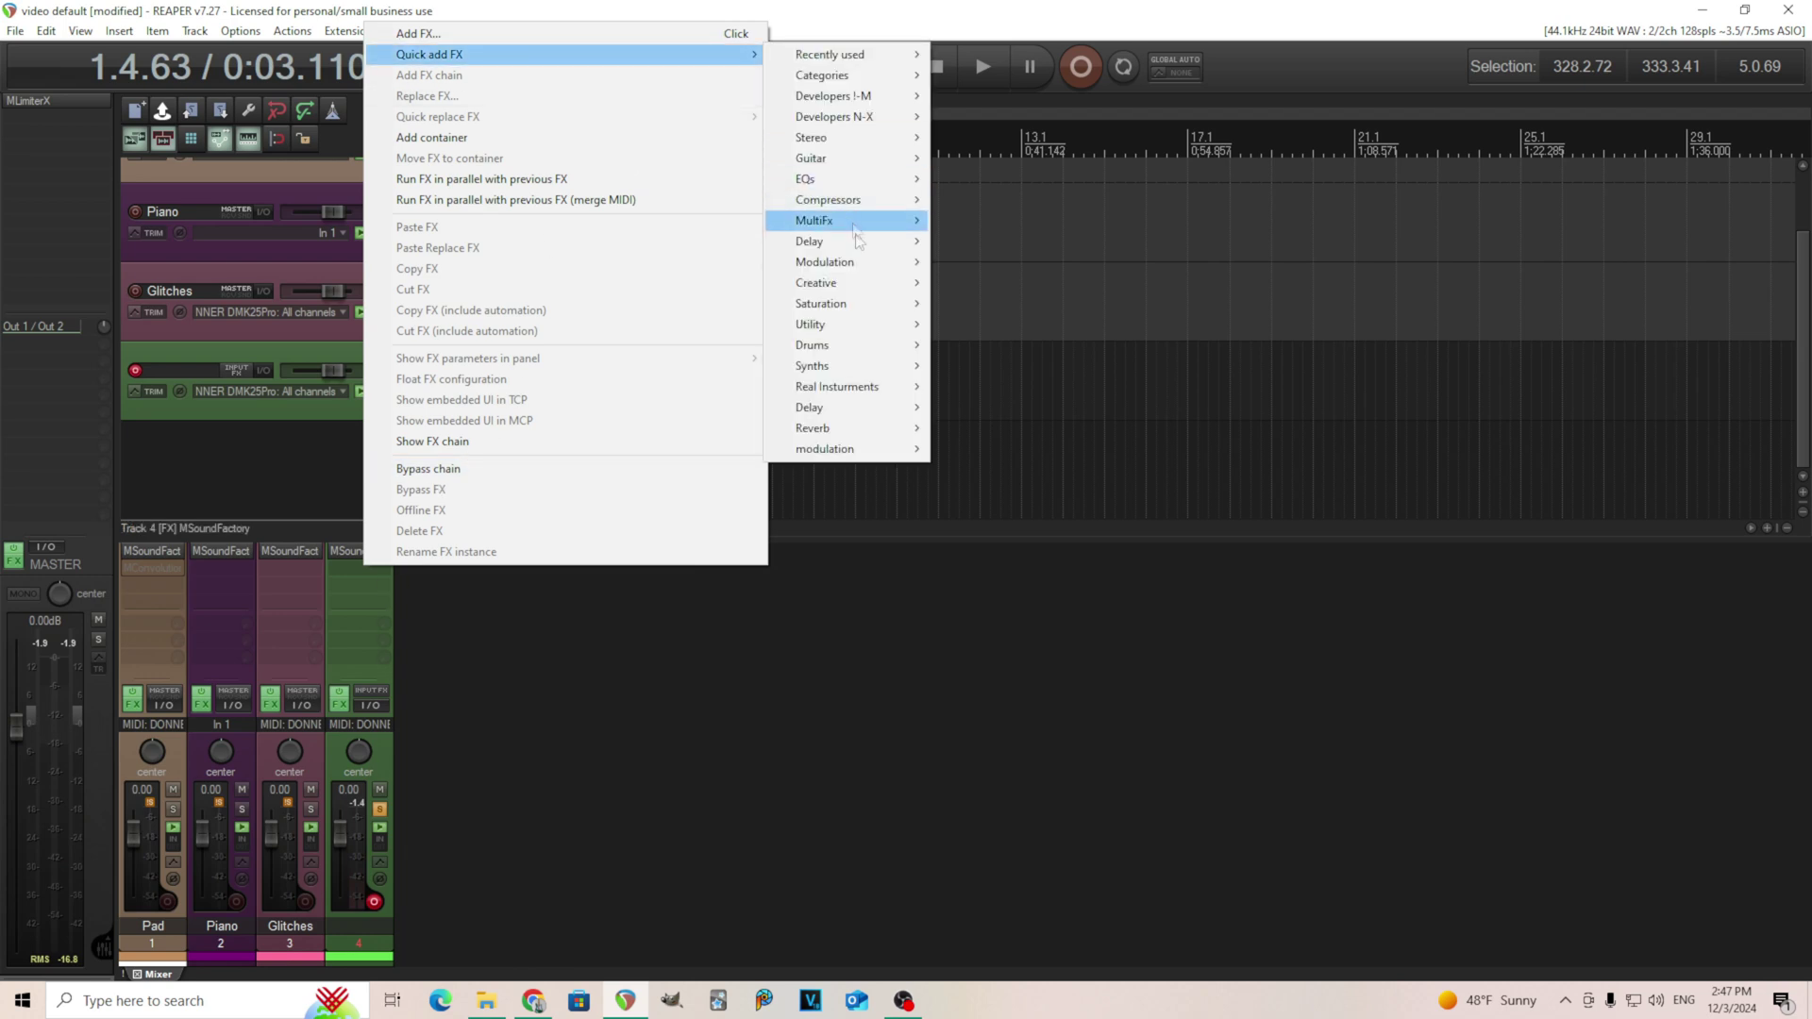
{"action": "mouse_move", "coordinate": [869, 283]}
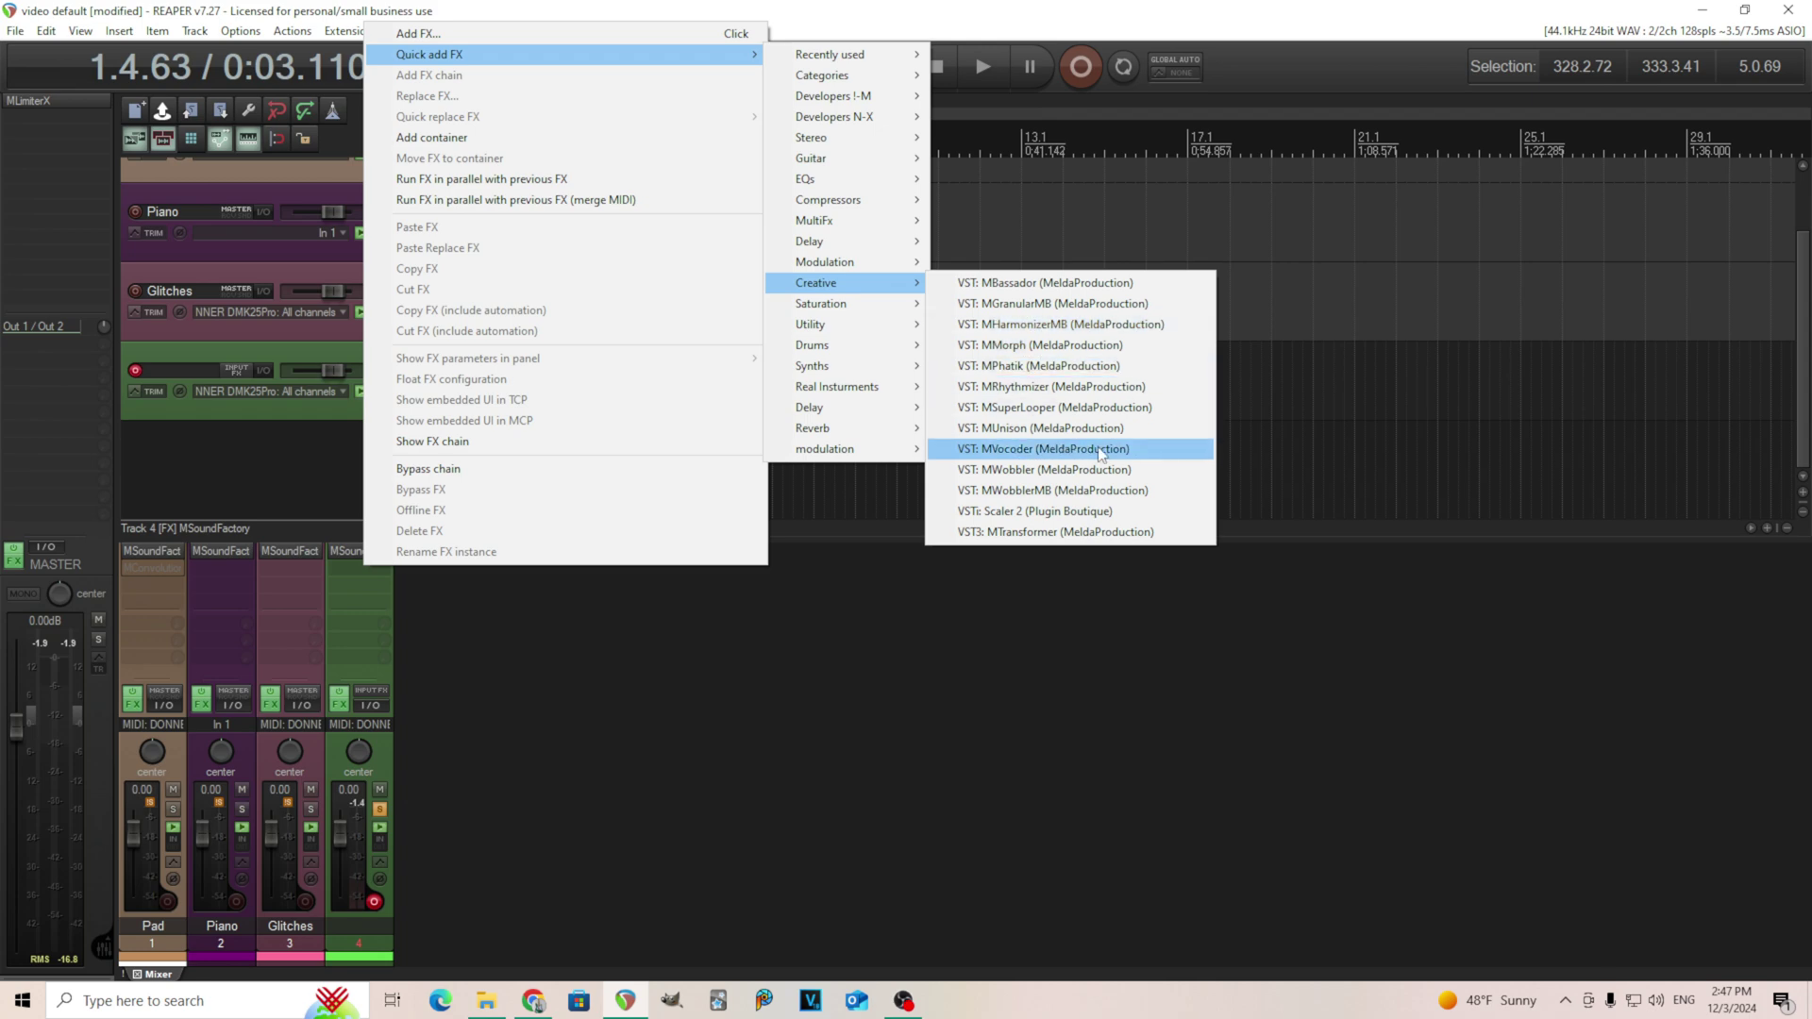
{"action": "left_click", "coordinate": [1043, 450]}
{"action": "left_click_drag", "start_coordinate": [487, 73], "coordinate": [950, 248]}
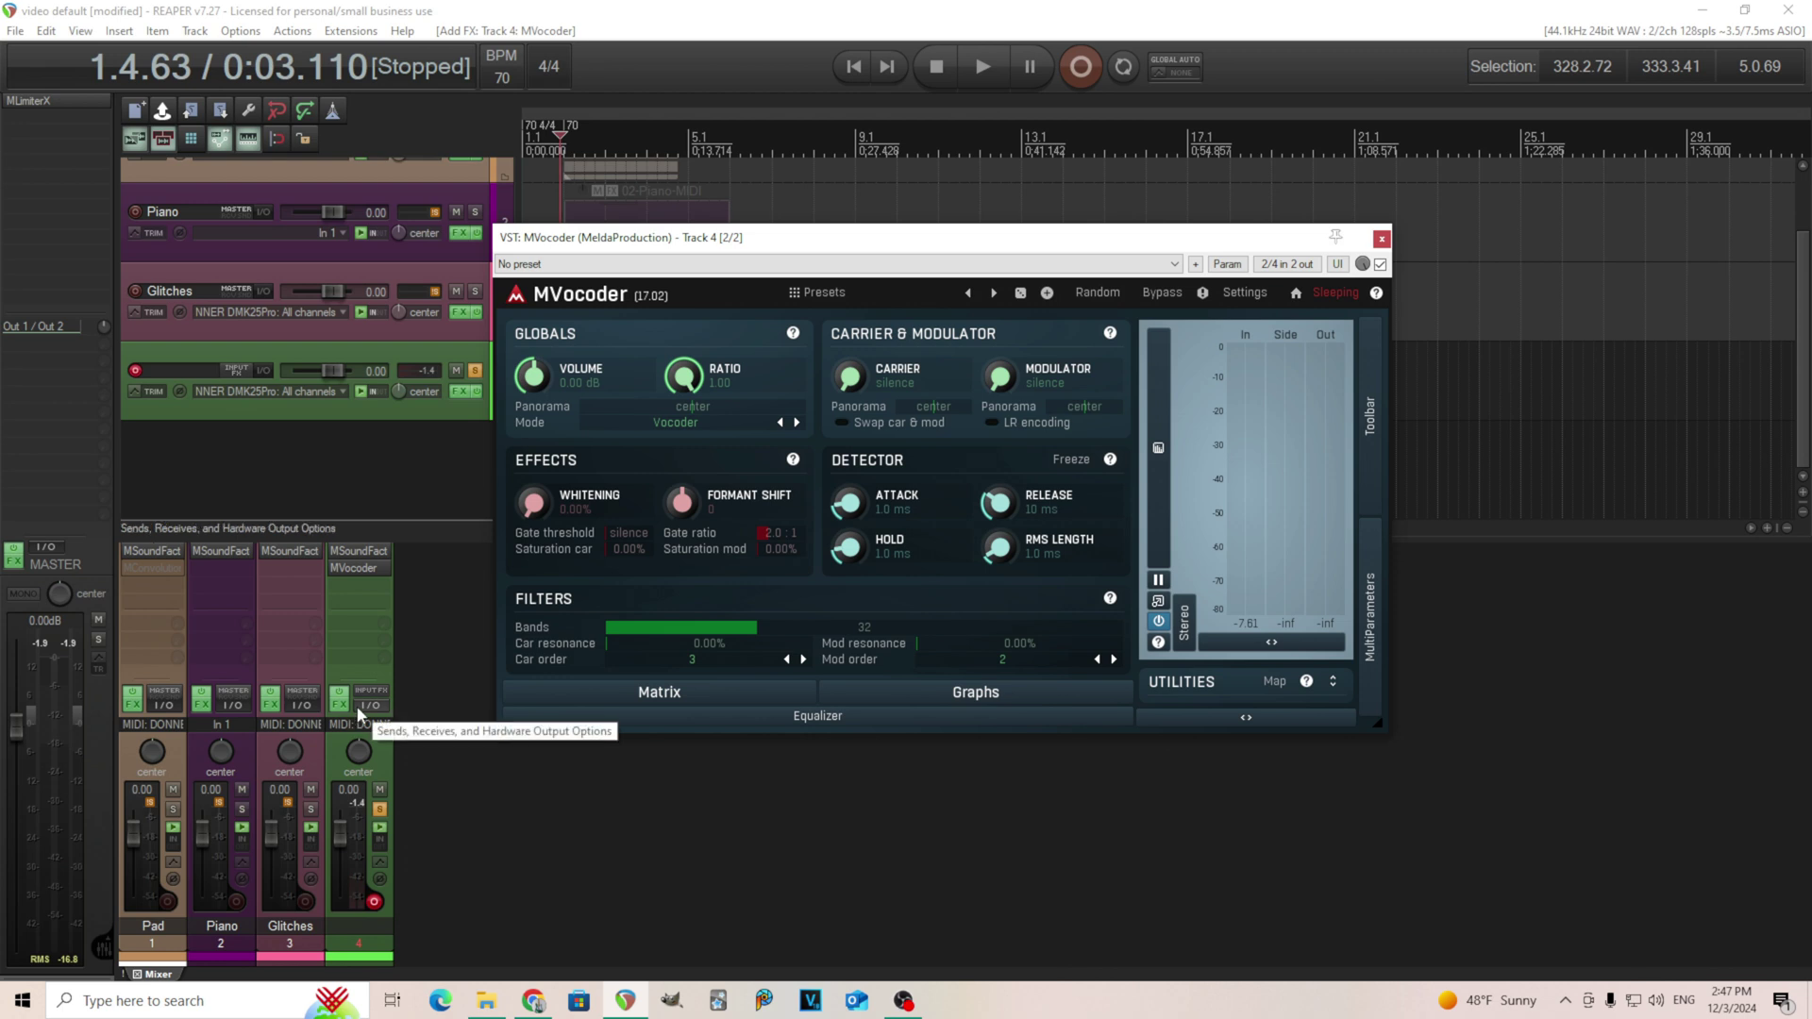
{"action": "left_click", "coordinate": [359, 549]}
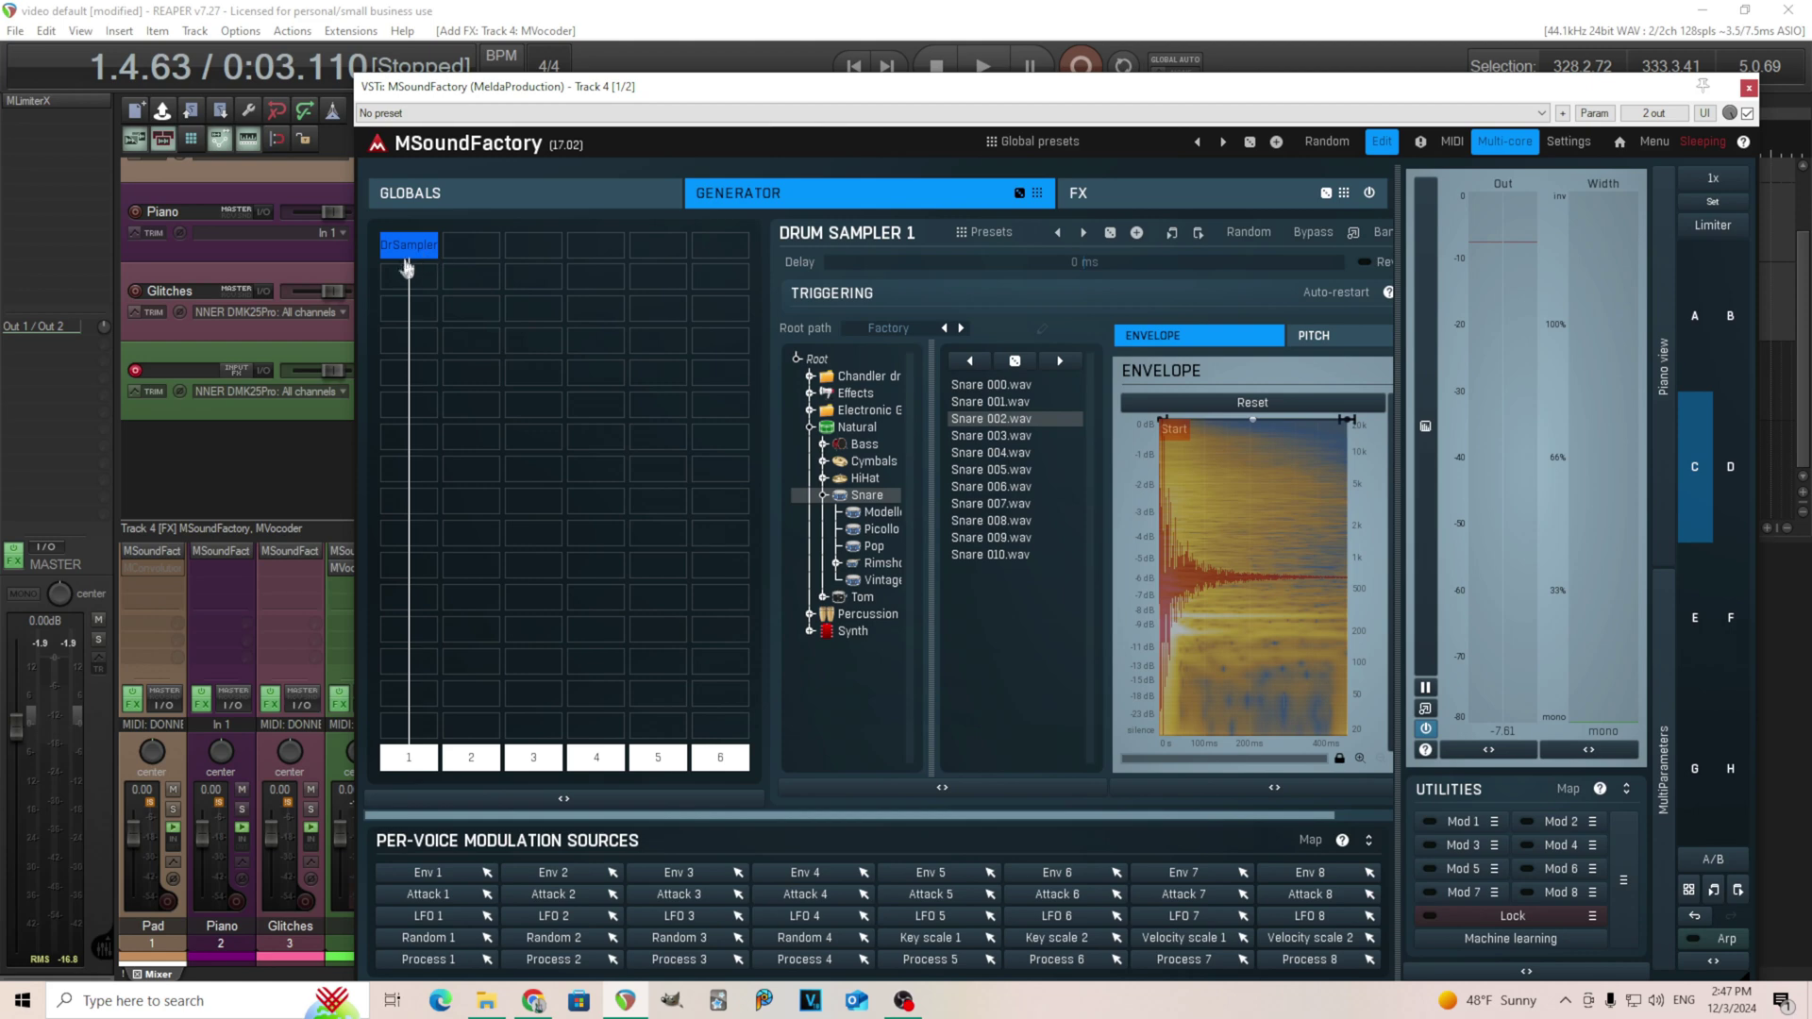
{"action": "left_click", "coordinate": [1749, 86]}
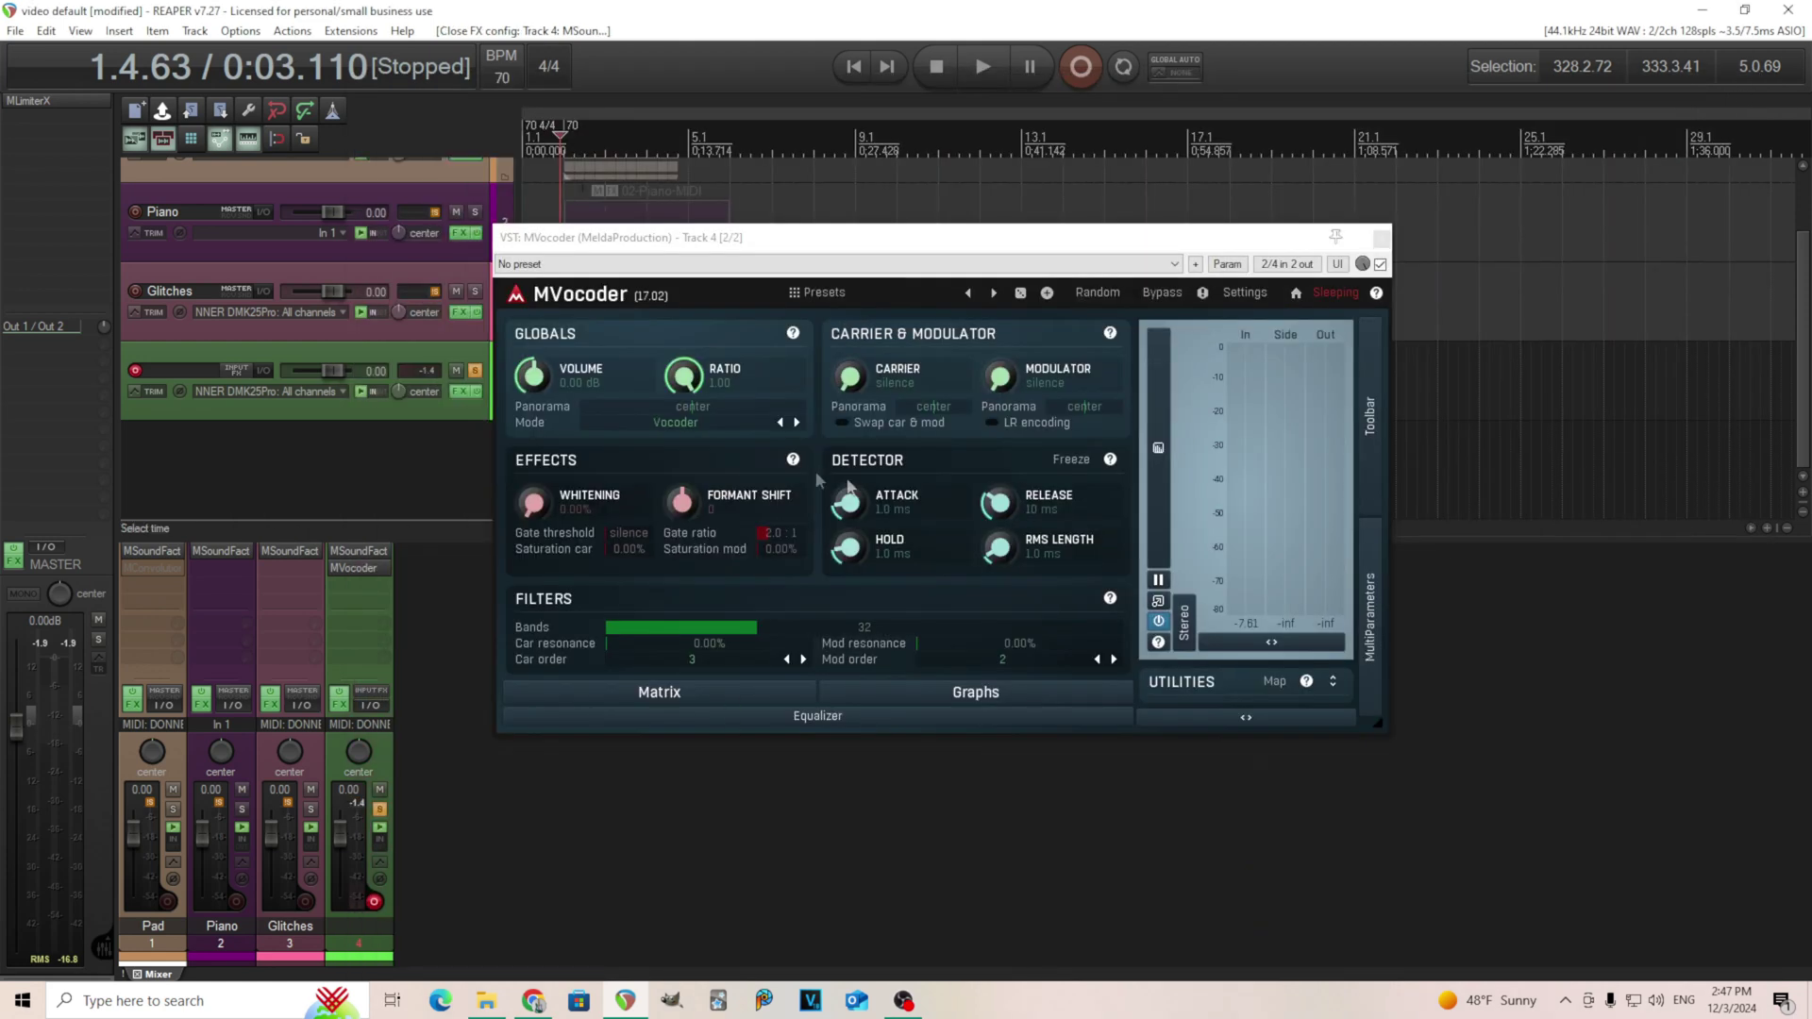
{"action": "left_click", "coordinate": [1287, 264]}
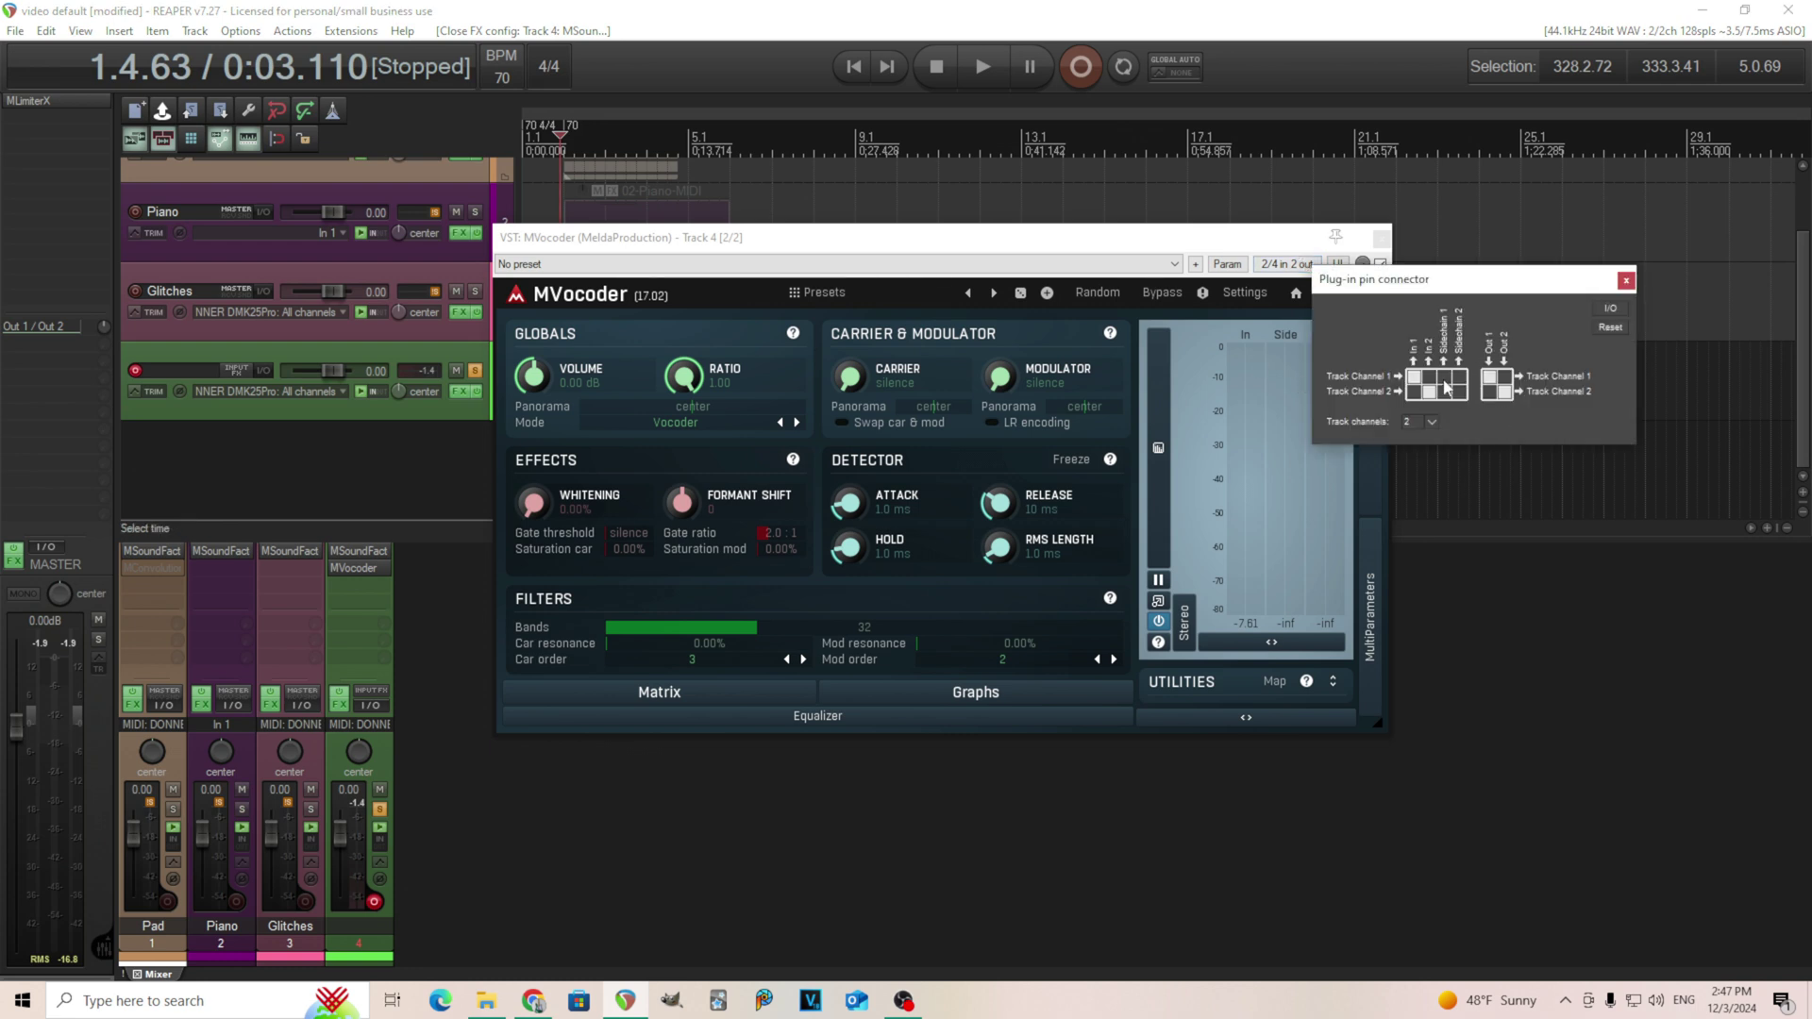
Close the pin routing window and switch on MVocoder's output limiter.
{"action": "left_click", "coordinate": [1626, 281]}
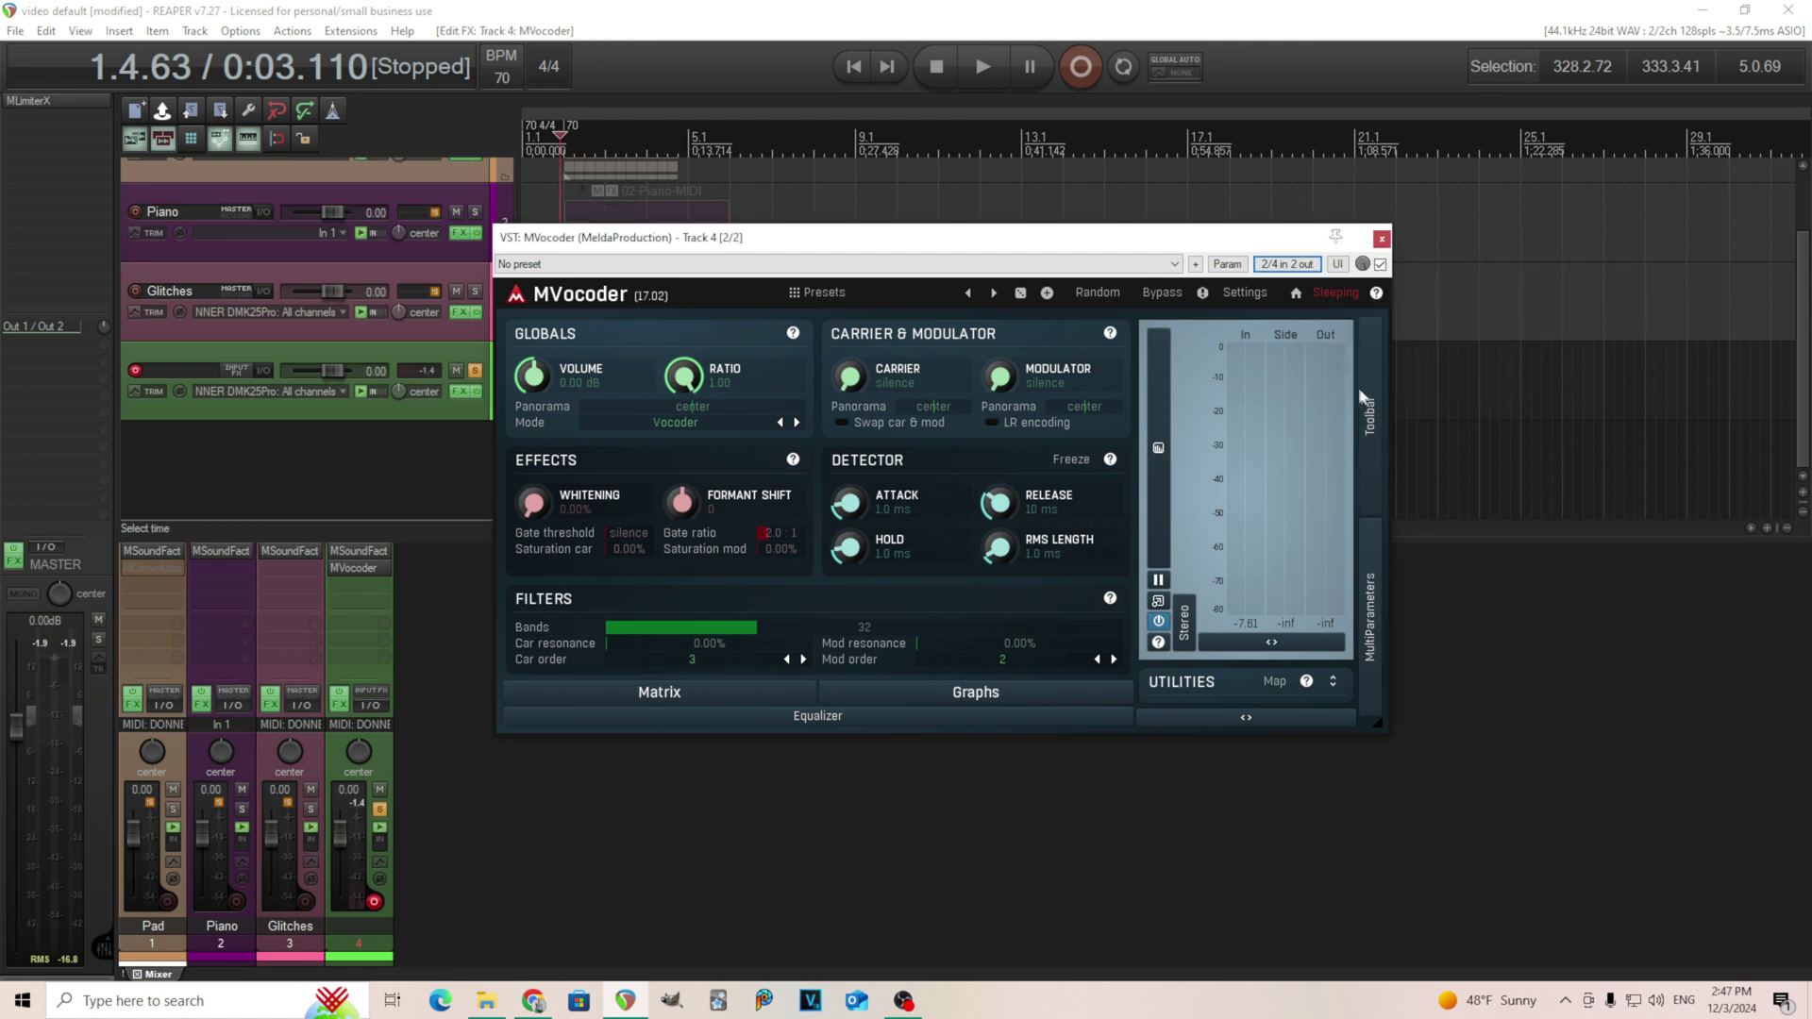
{"action": "left_click_drag", "start_coordinate": [520, 378], "coordinate": [521, 397]}
{"action": "left_click", "coordinate": [1373, 472]}
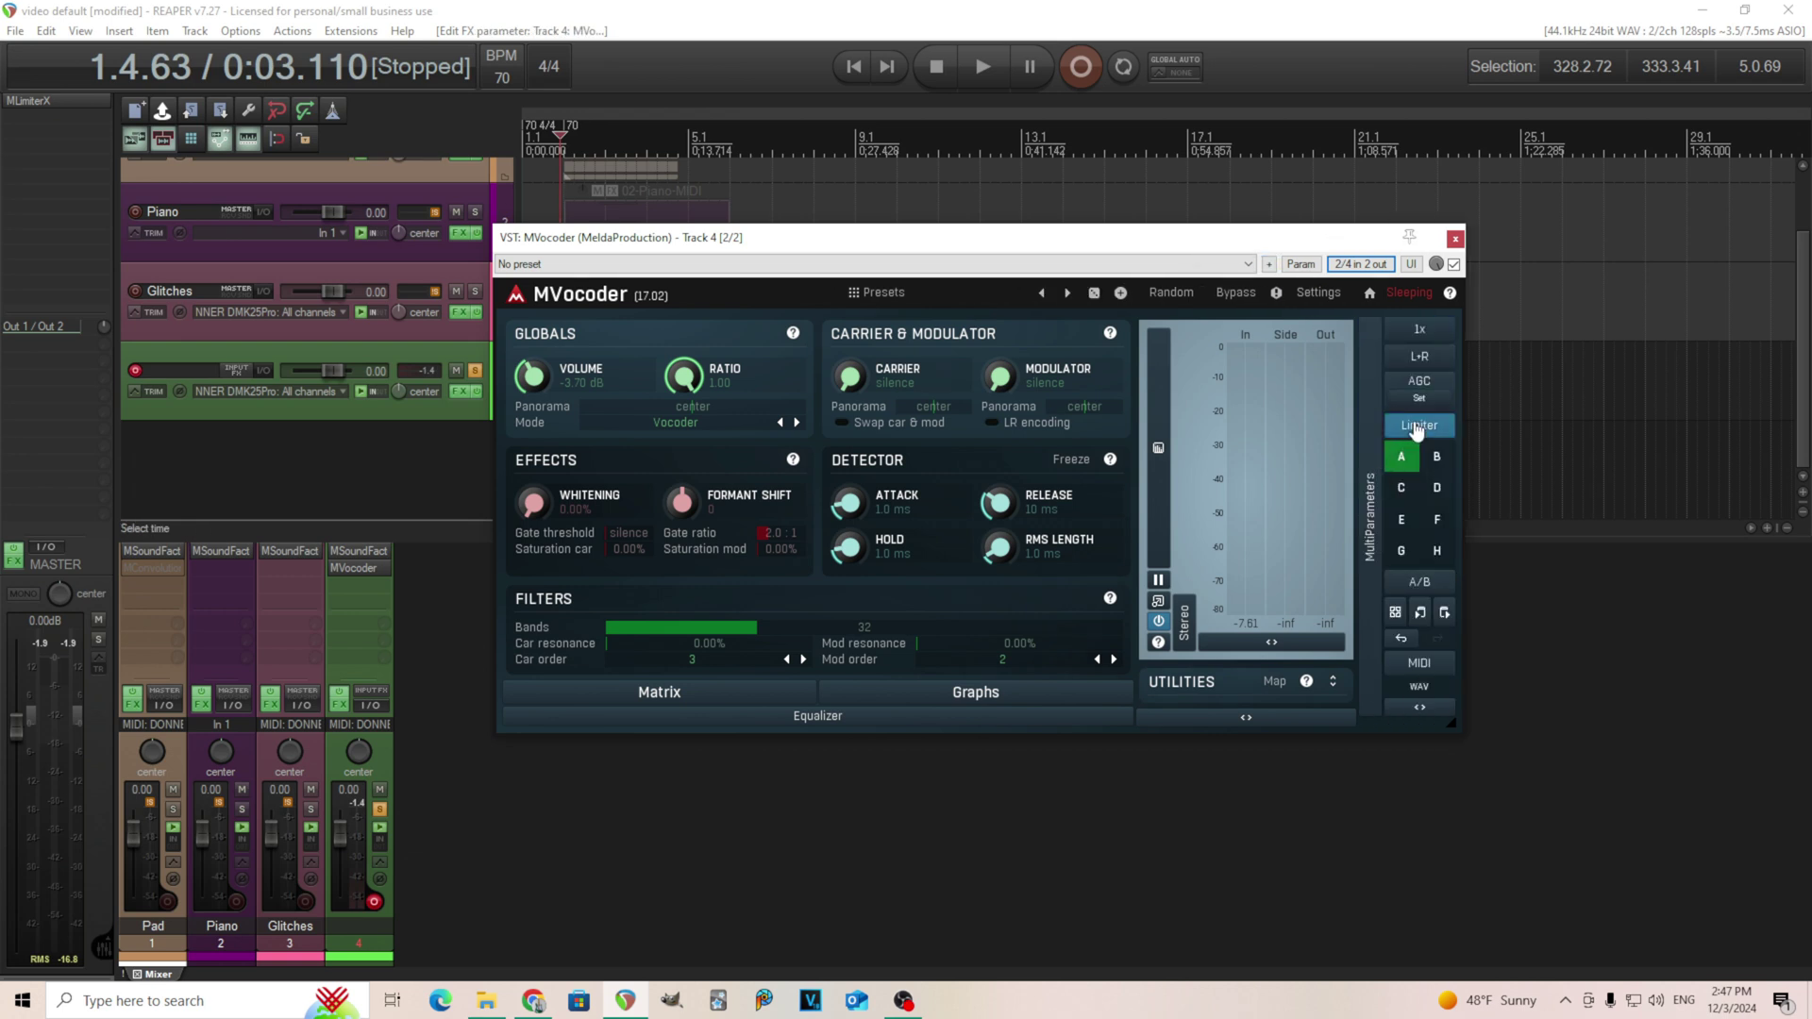
{"action": "left_click", "coordinate": [1416, 427]}
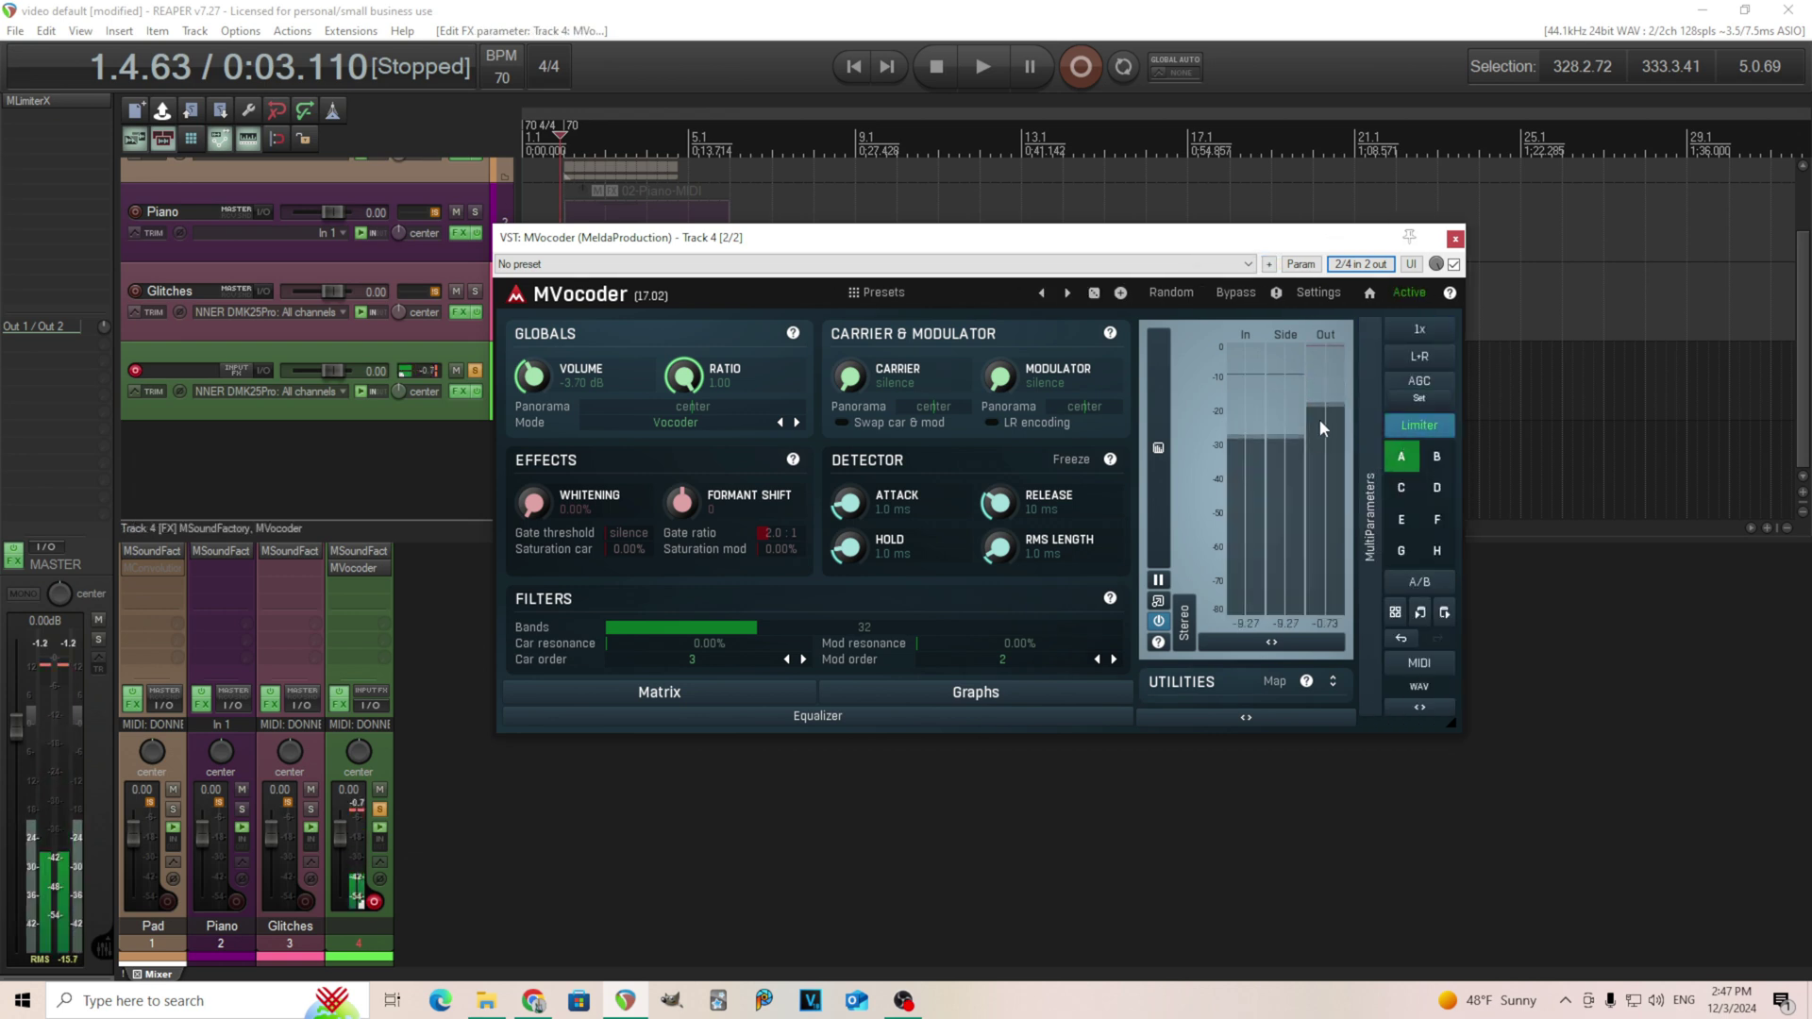
Raise MVocoder's Whitening to 100% and settle its volume at -1.60 dB.
{"action": "left_click_drag", "start_coordinate": [531, 375], "coordinate": [532, 424]}
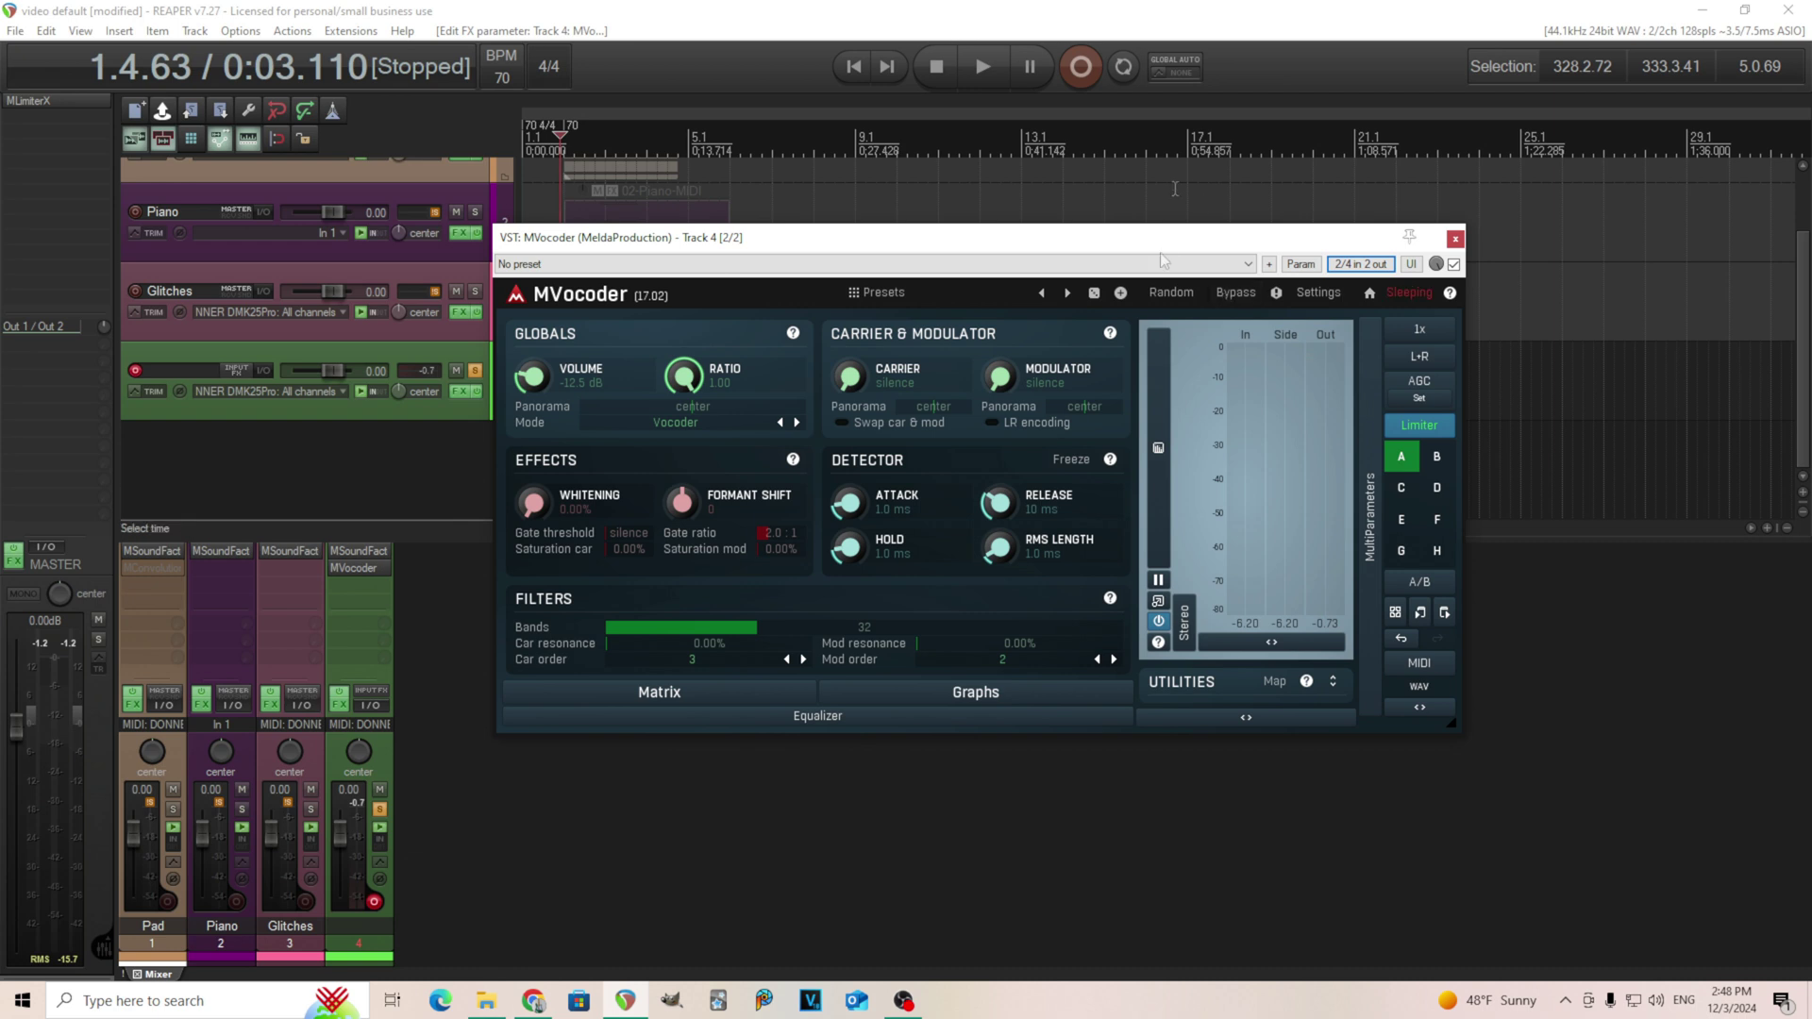
{"action": "left_click_drag", "start_coordinate": [532, 503], "coordinate": [597, 507]}
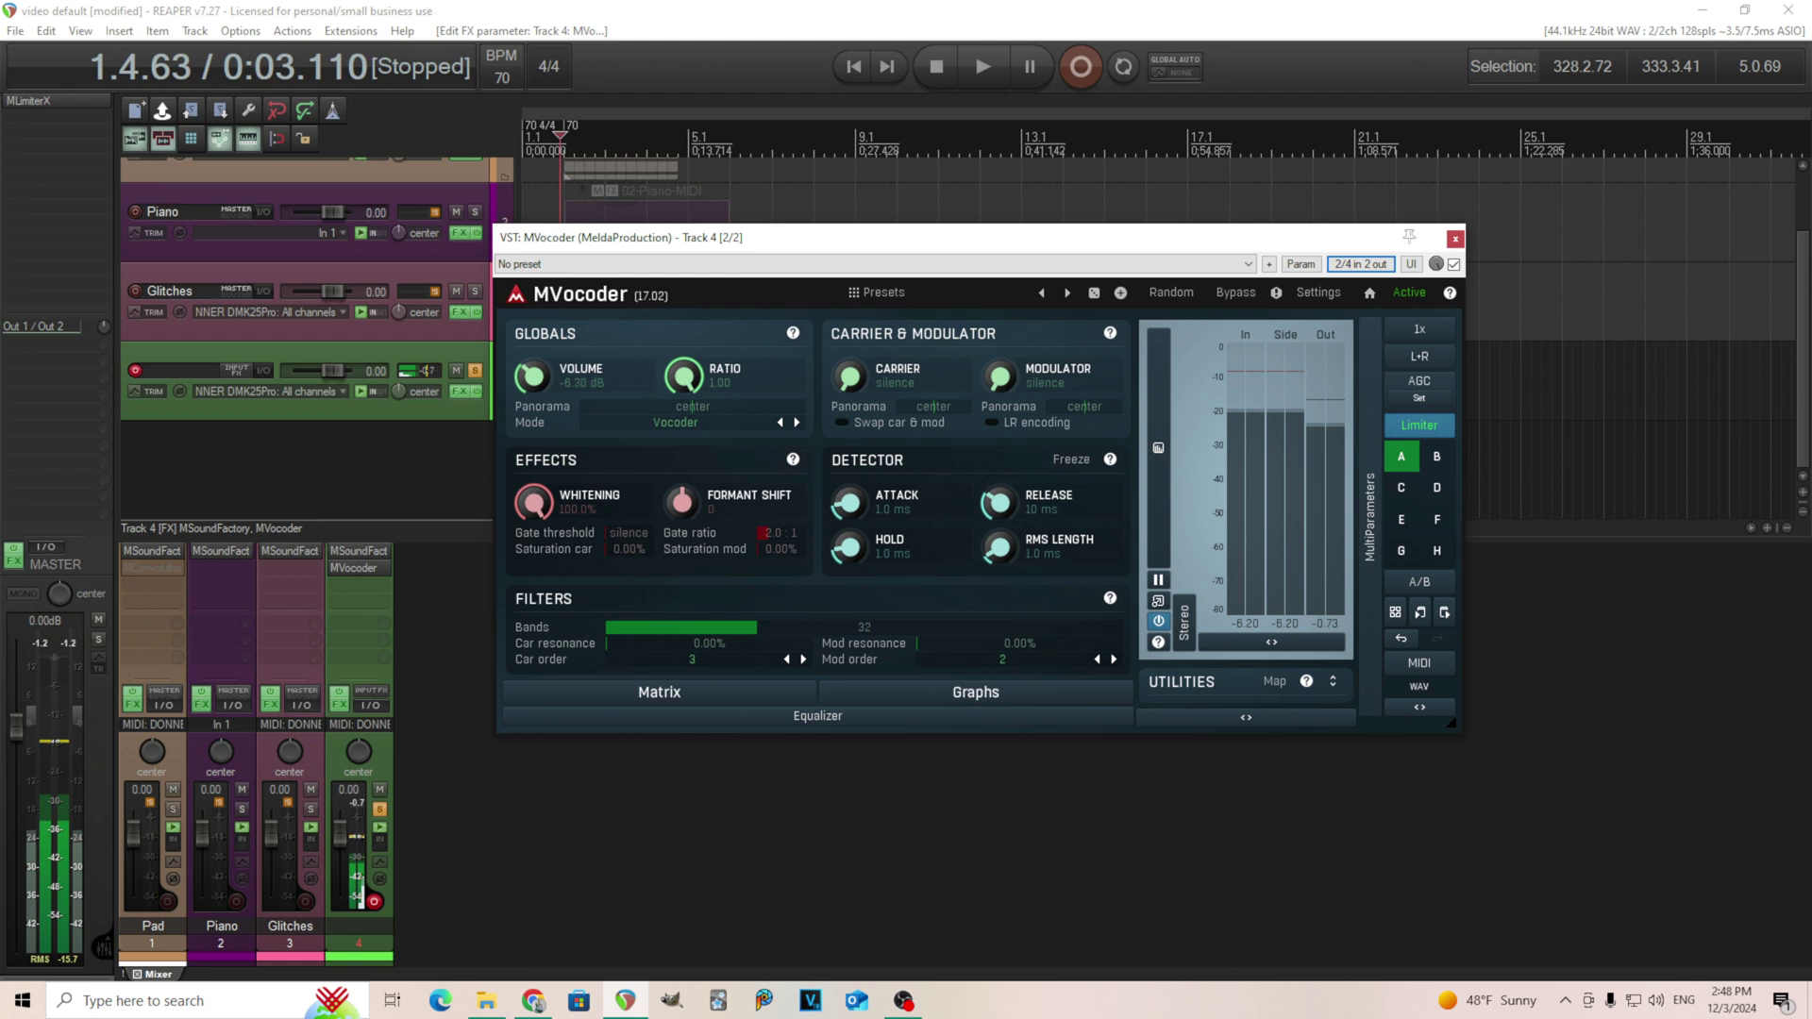
{"action": "left_click_drag", "start_coordinate": [529, 378], "coordinate": [527, 375]}
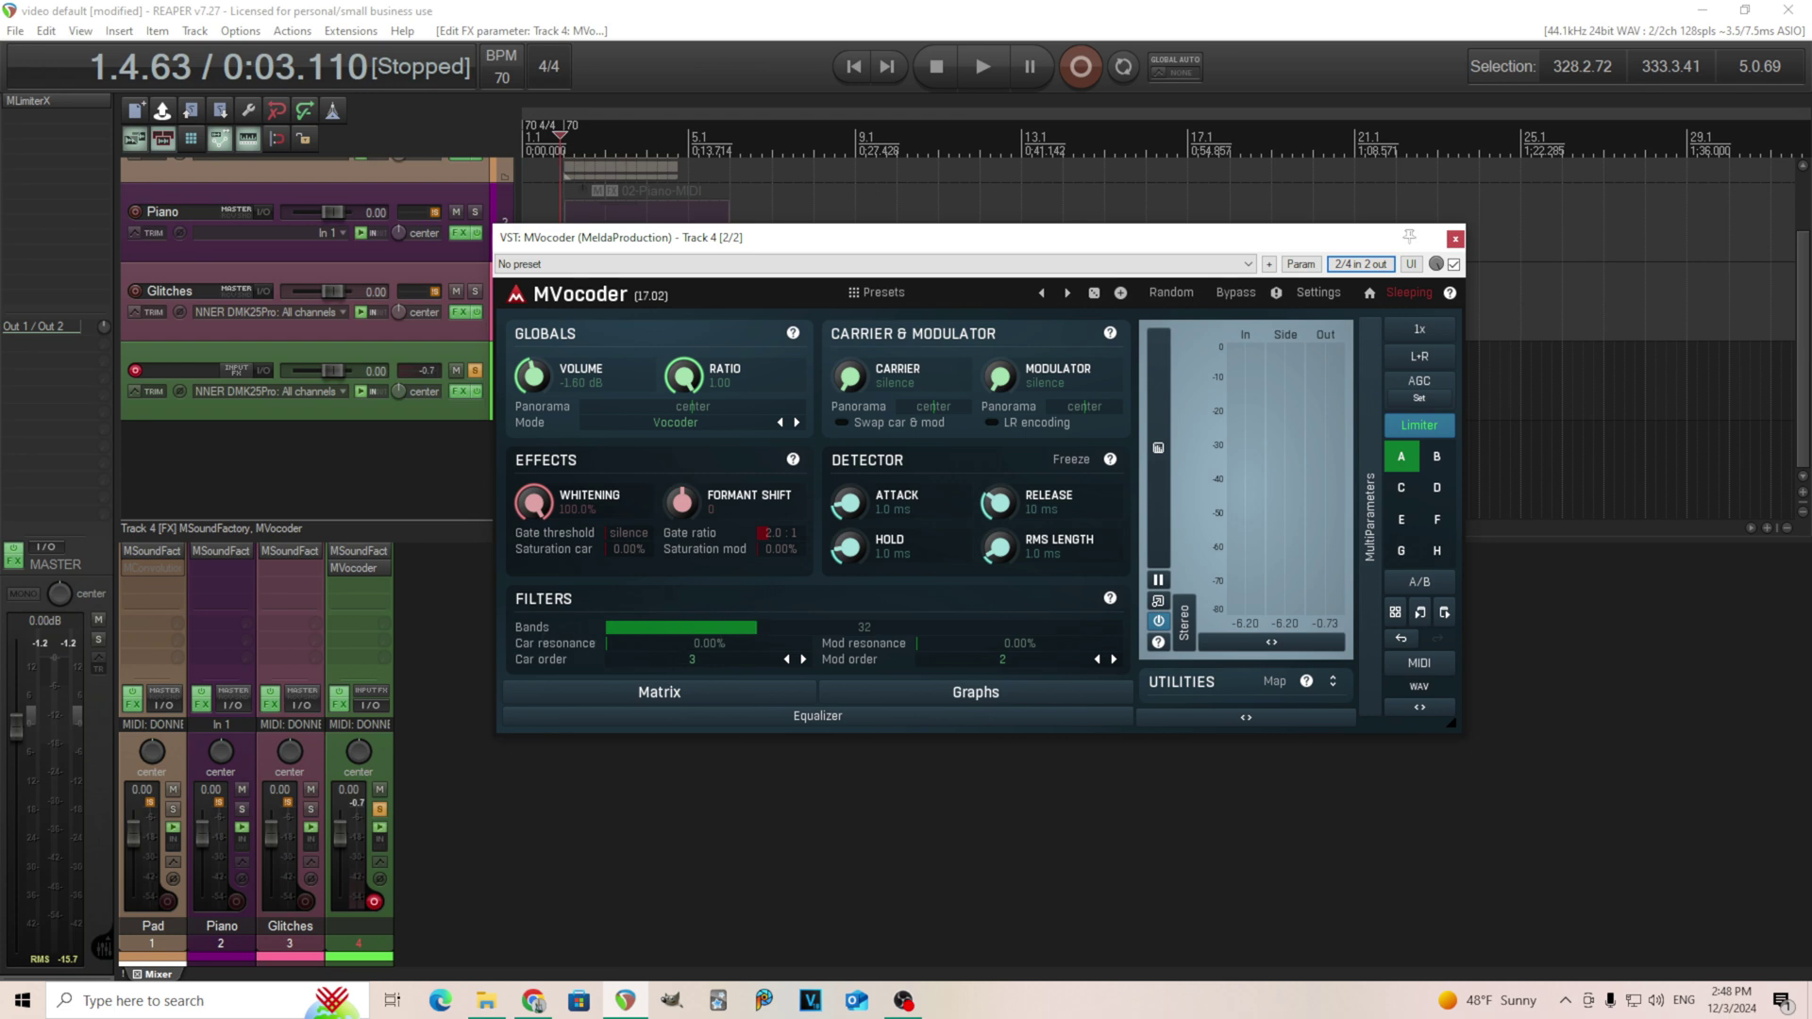
Drag MVocoder's filter Bands value up to 100.
{"action": "left_click", "coordinate": [613, 627]}
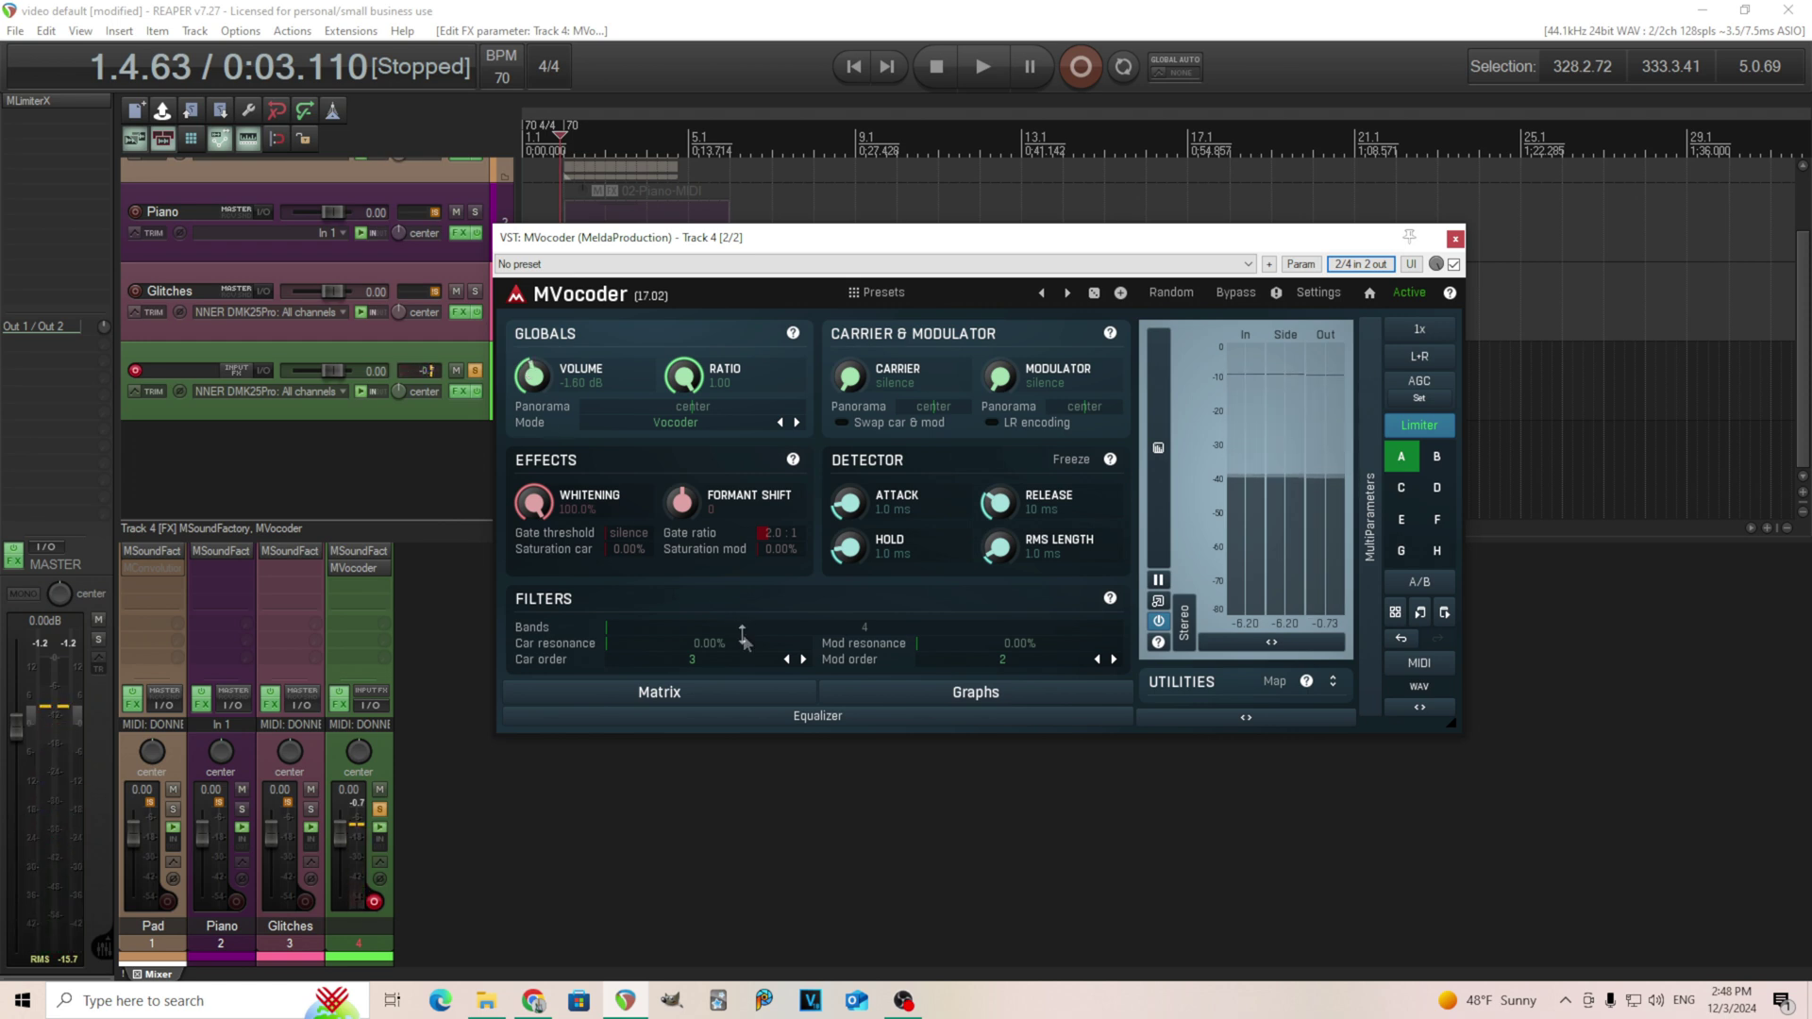
{"action": "left_click_drag", "start_coordinate": [747, 630], "coordinate": [747, 567]}
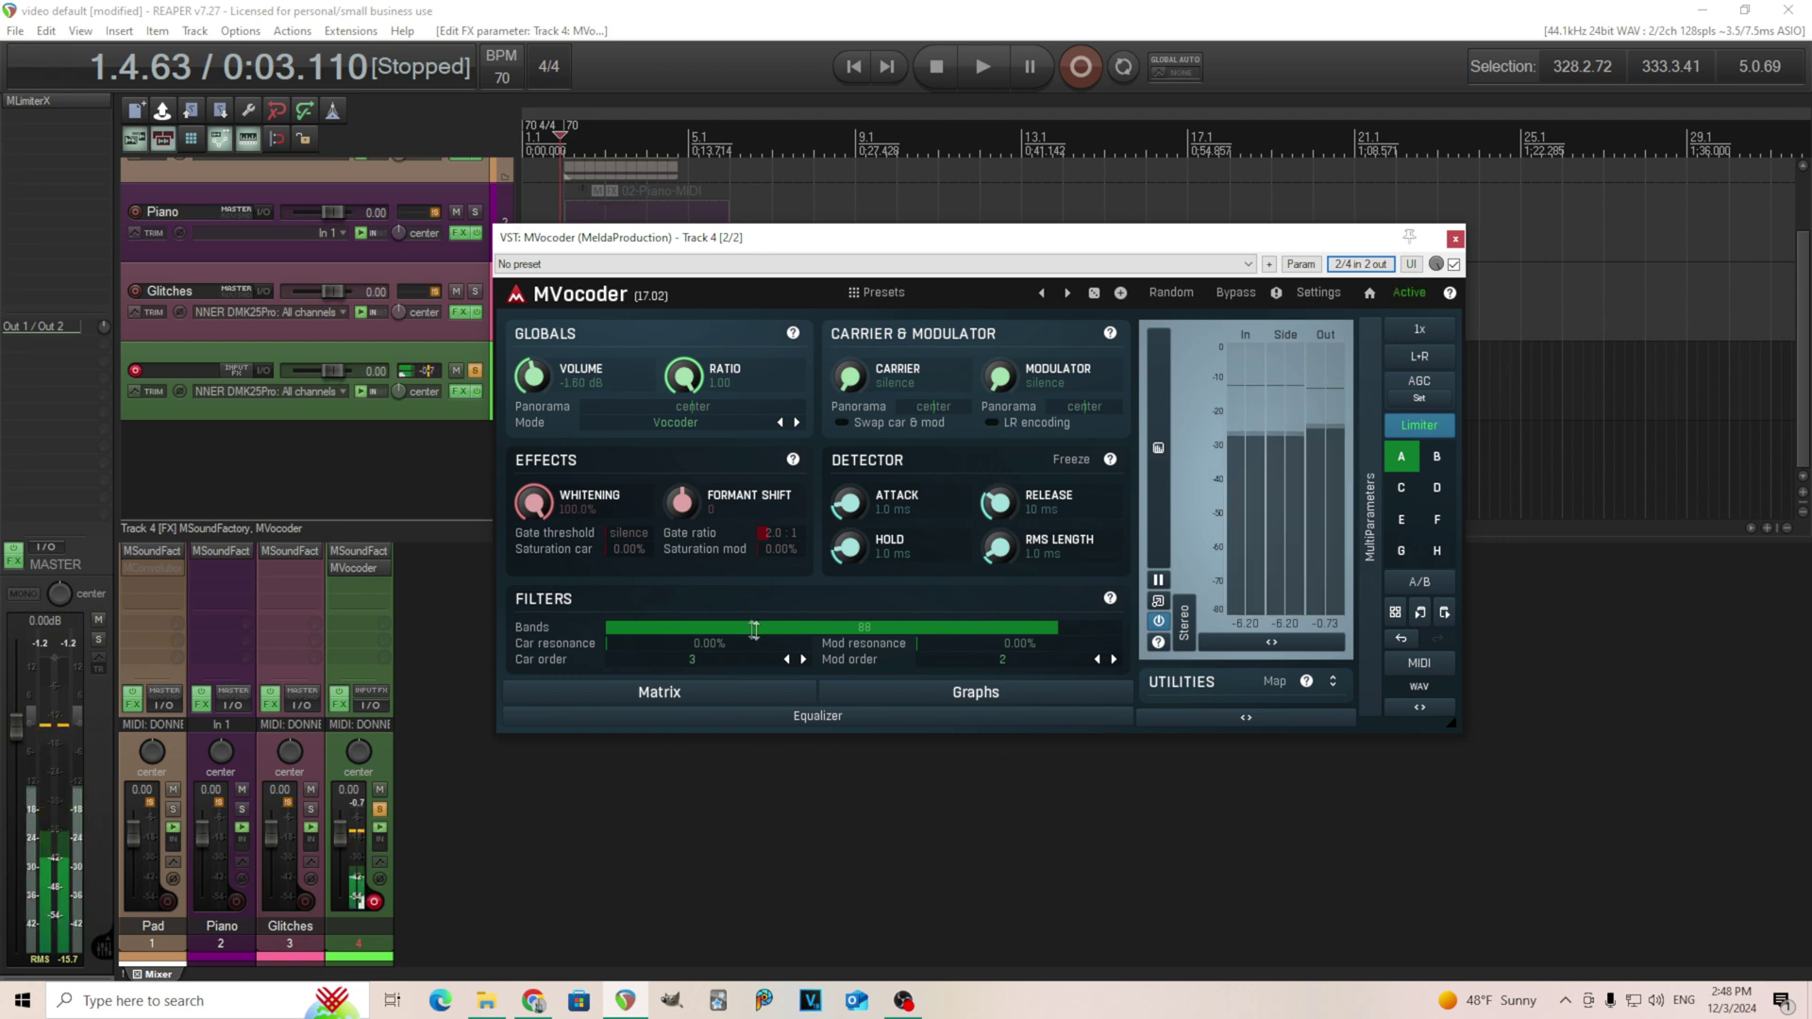
{"action": "left_click_drag", "start_coordinate": [747, 630], "coordinate": [783, 627]}
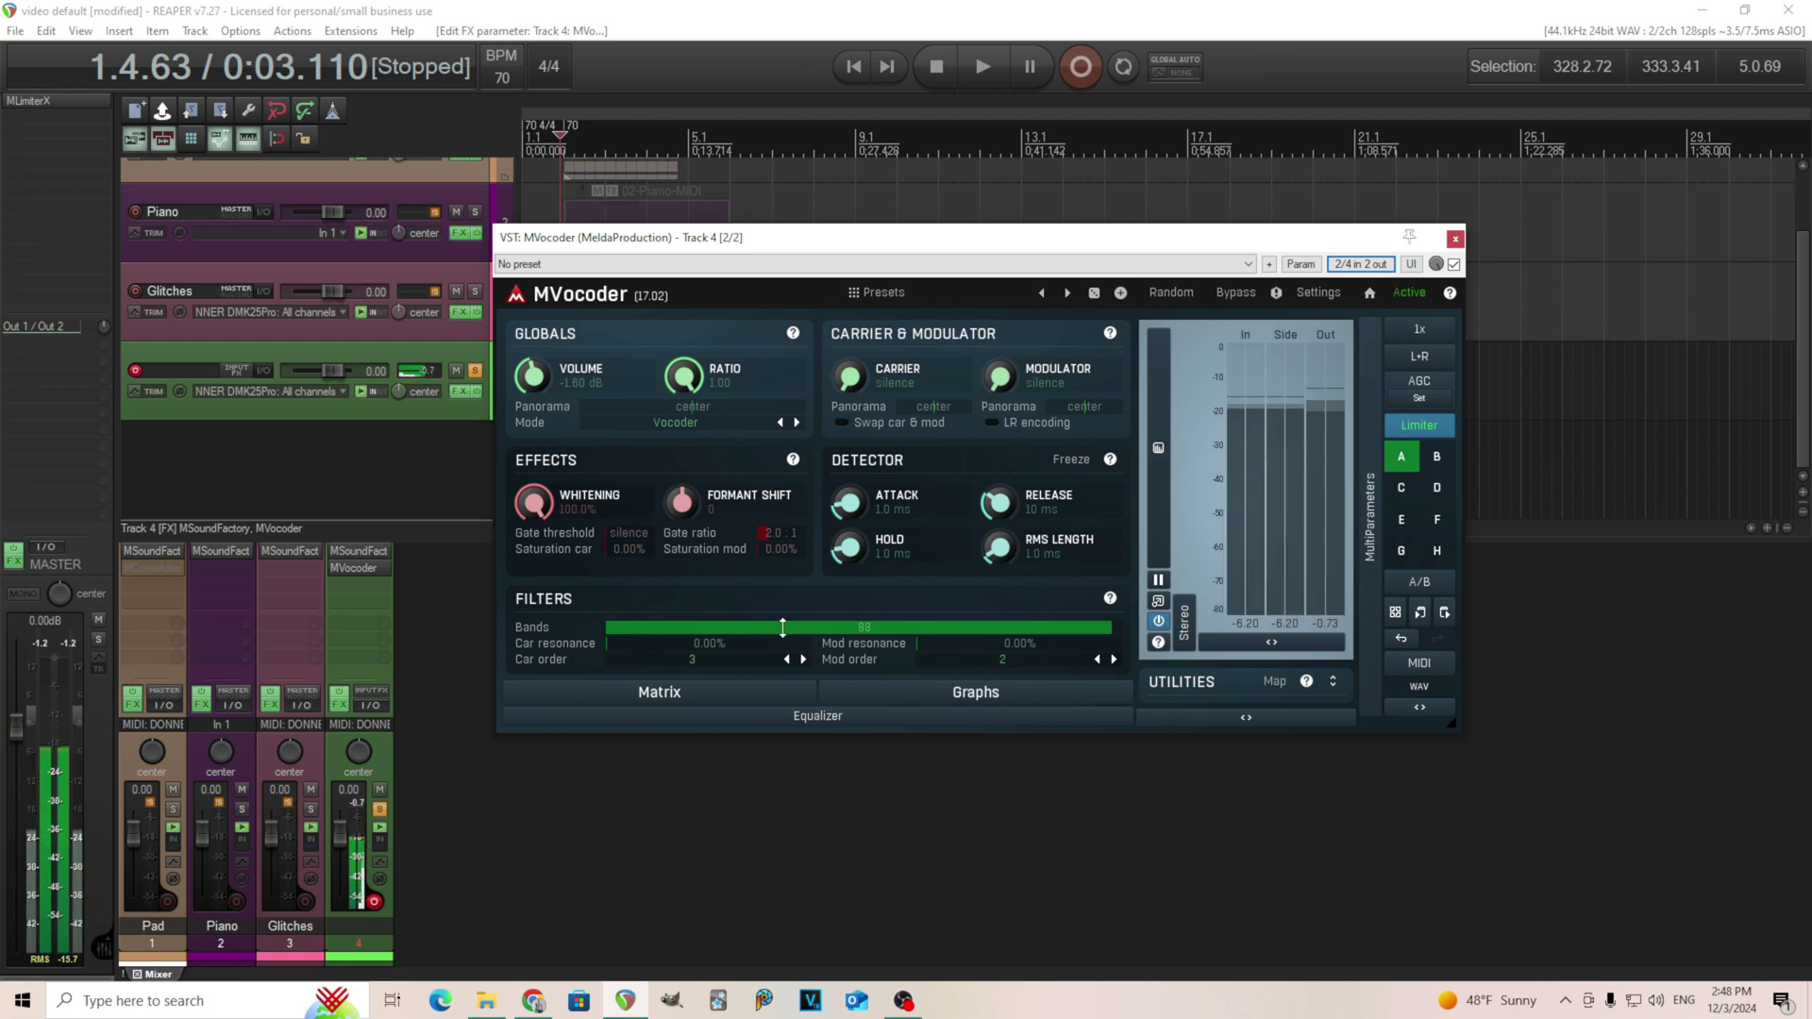
{"action": "scroll", "coordinate": [783, 628], "scroll_direction": "up", "scroll_amount": 12}
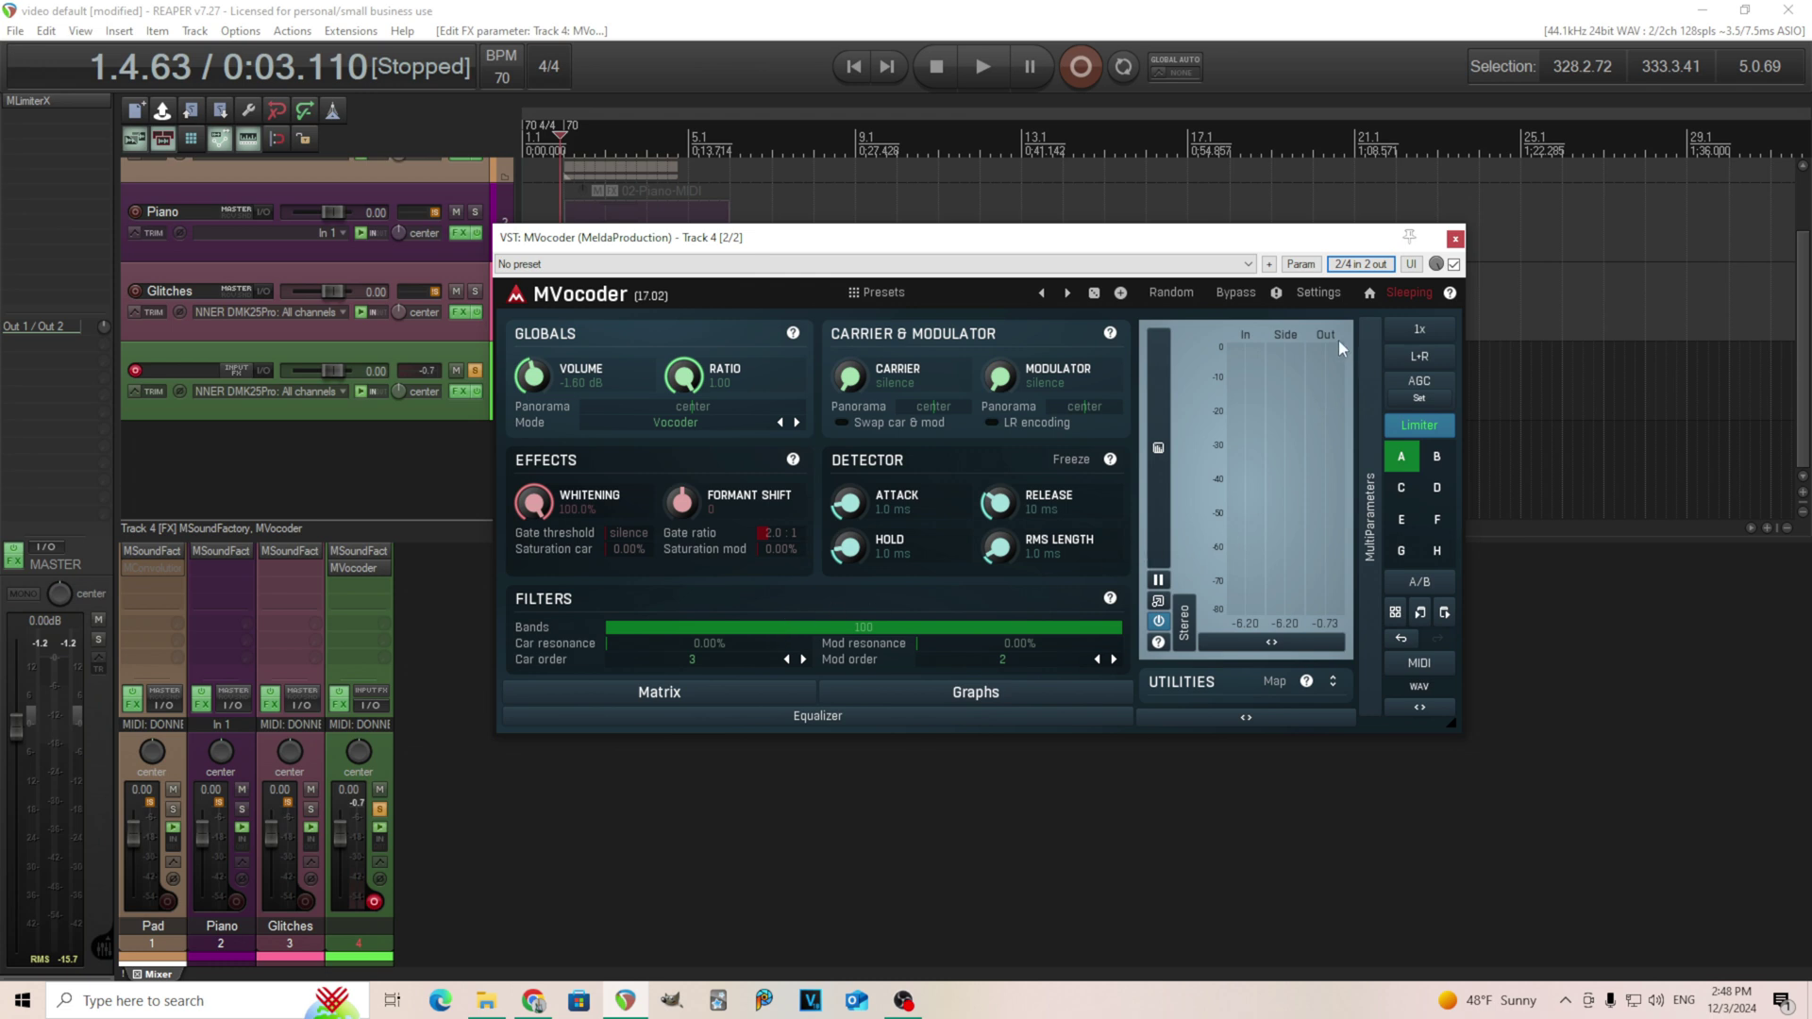
{"action": "left_click", "coordinate": [1319, 293]}
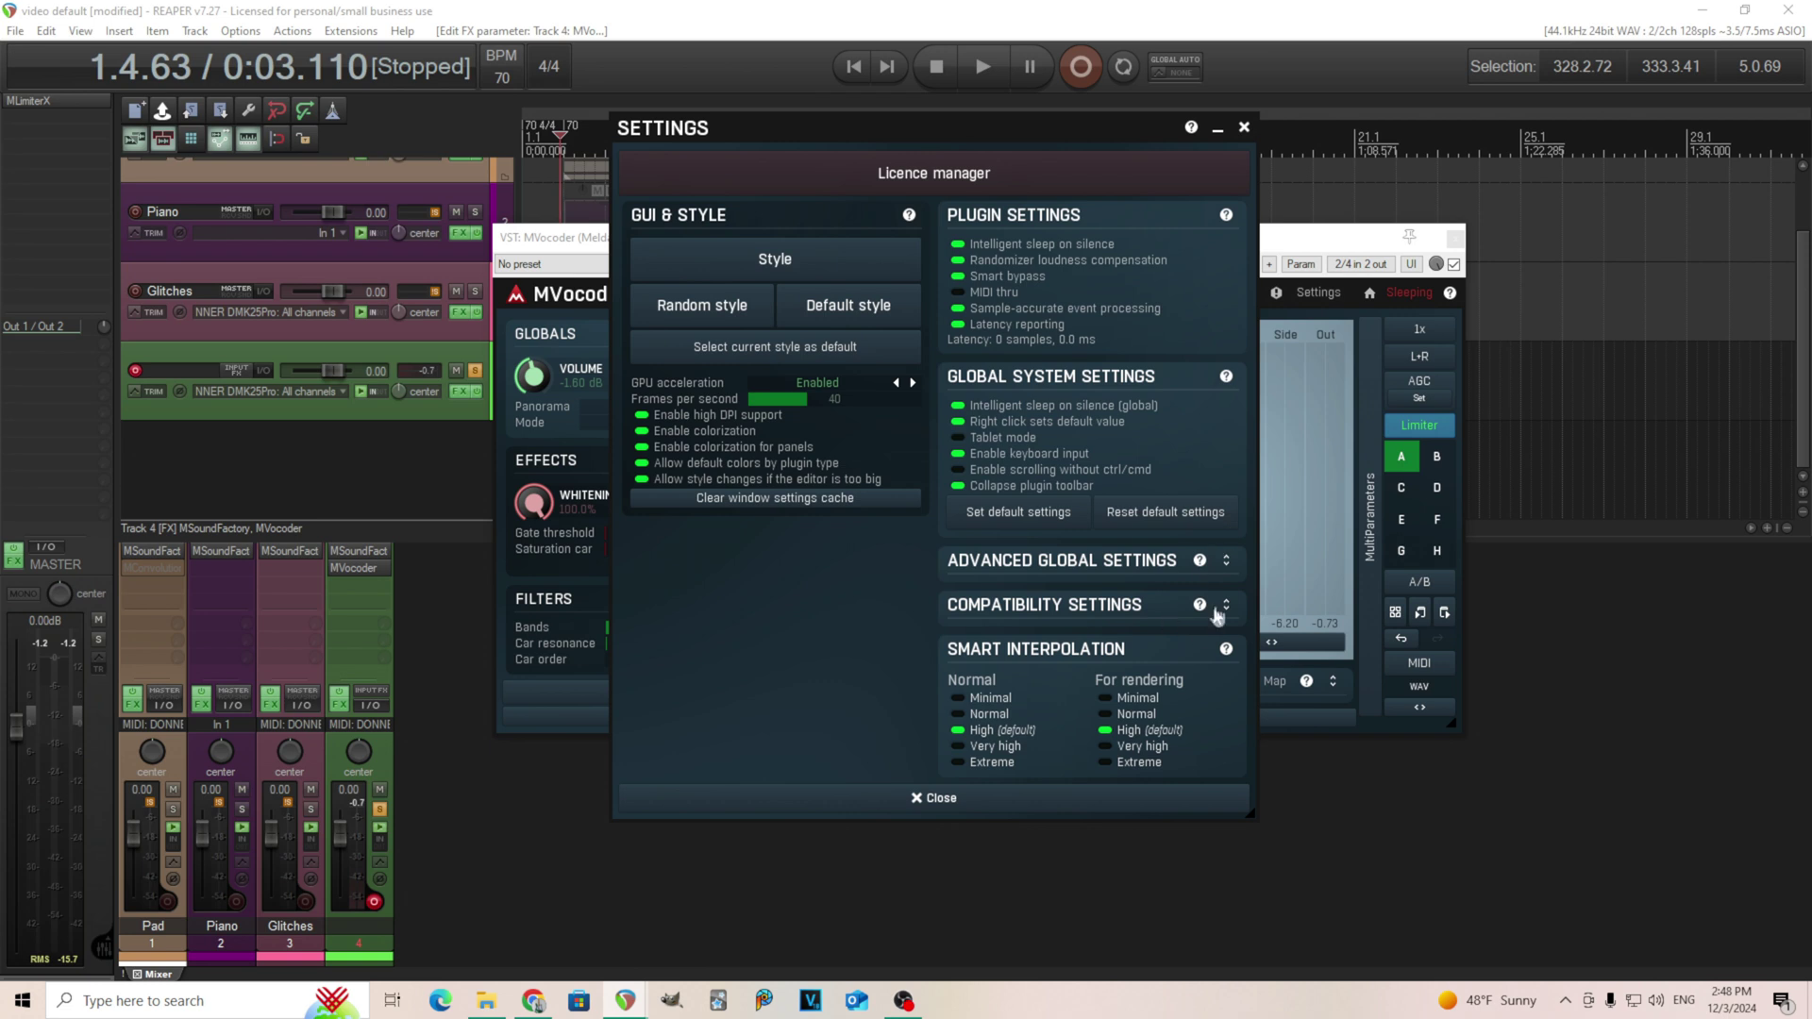
{"action": "left_click", "coordinate": [1228, 560]}
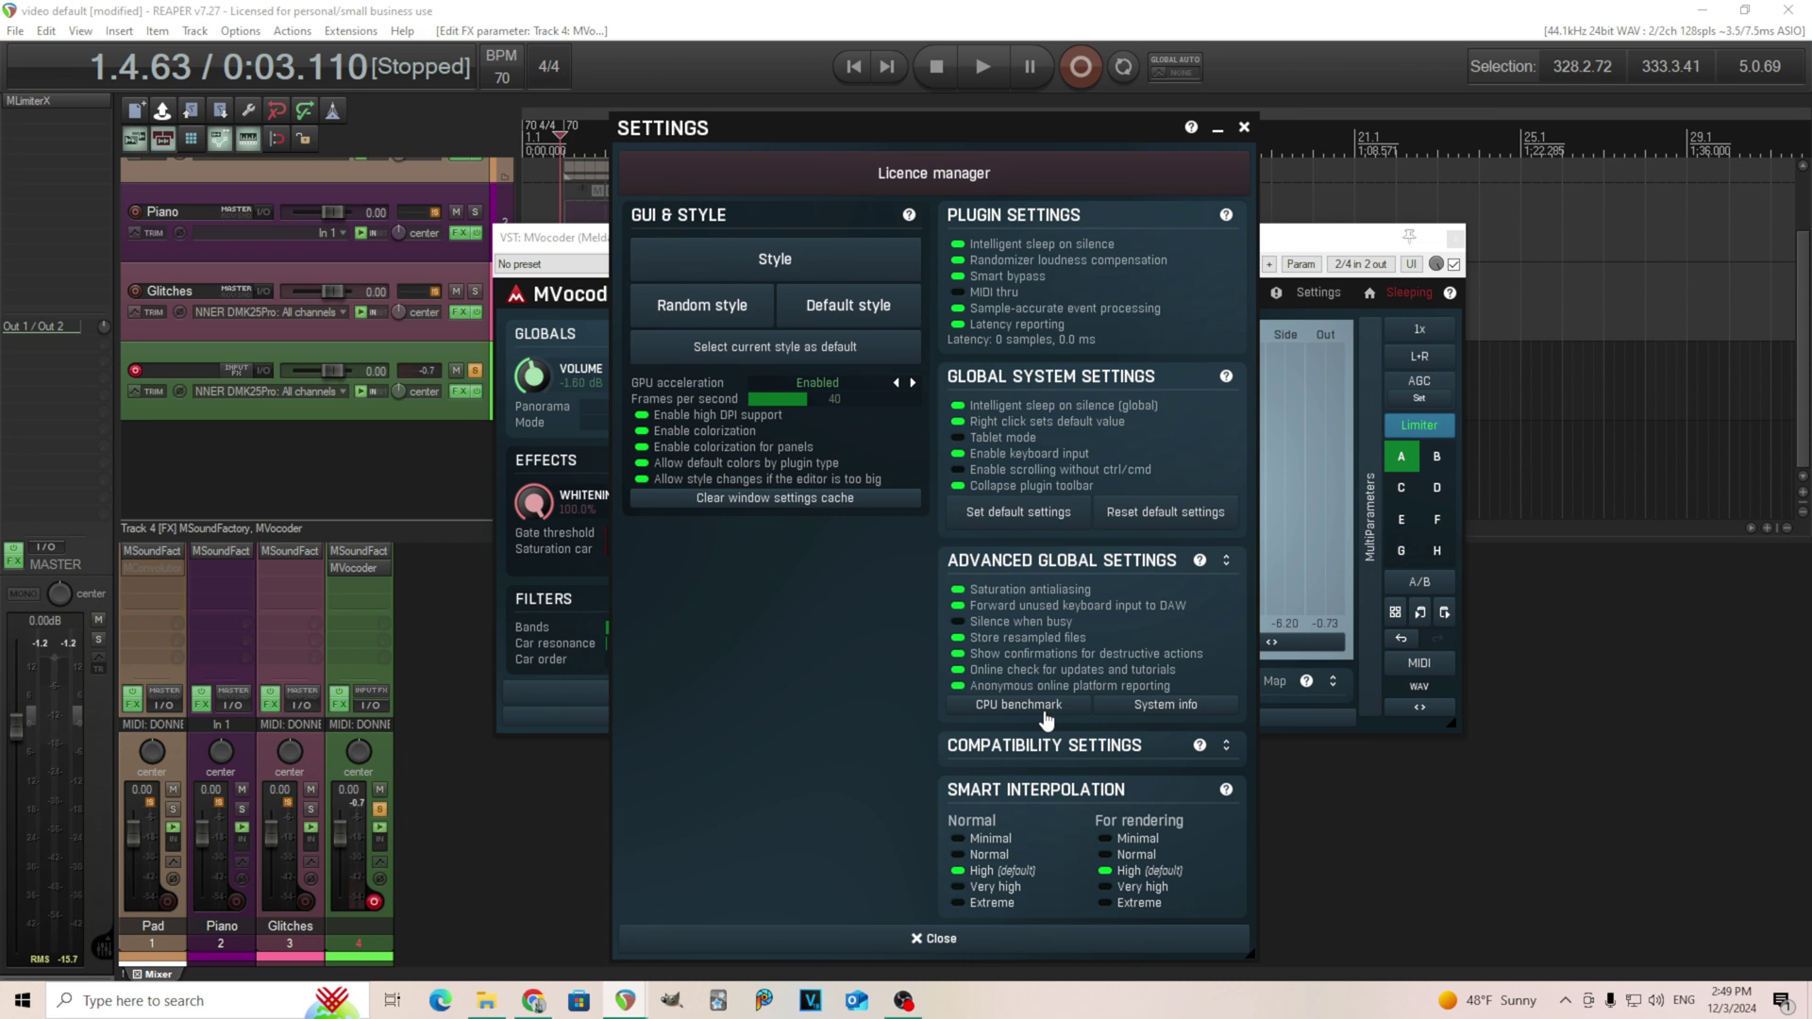
{"action": "left_click", "coordinate": [1044, 708]}
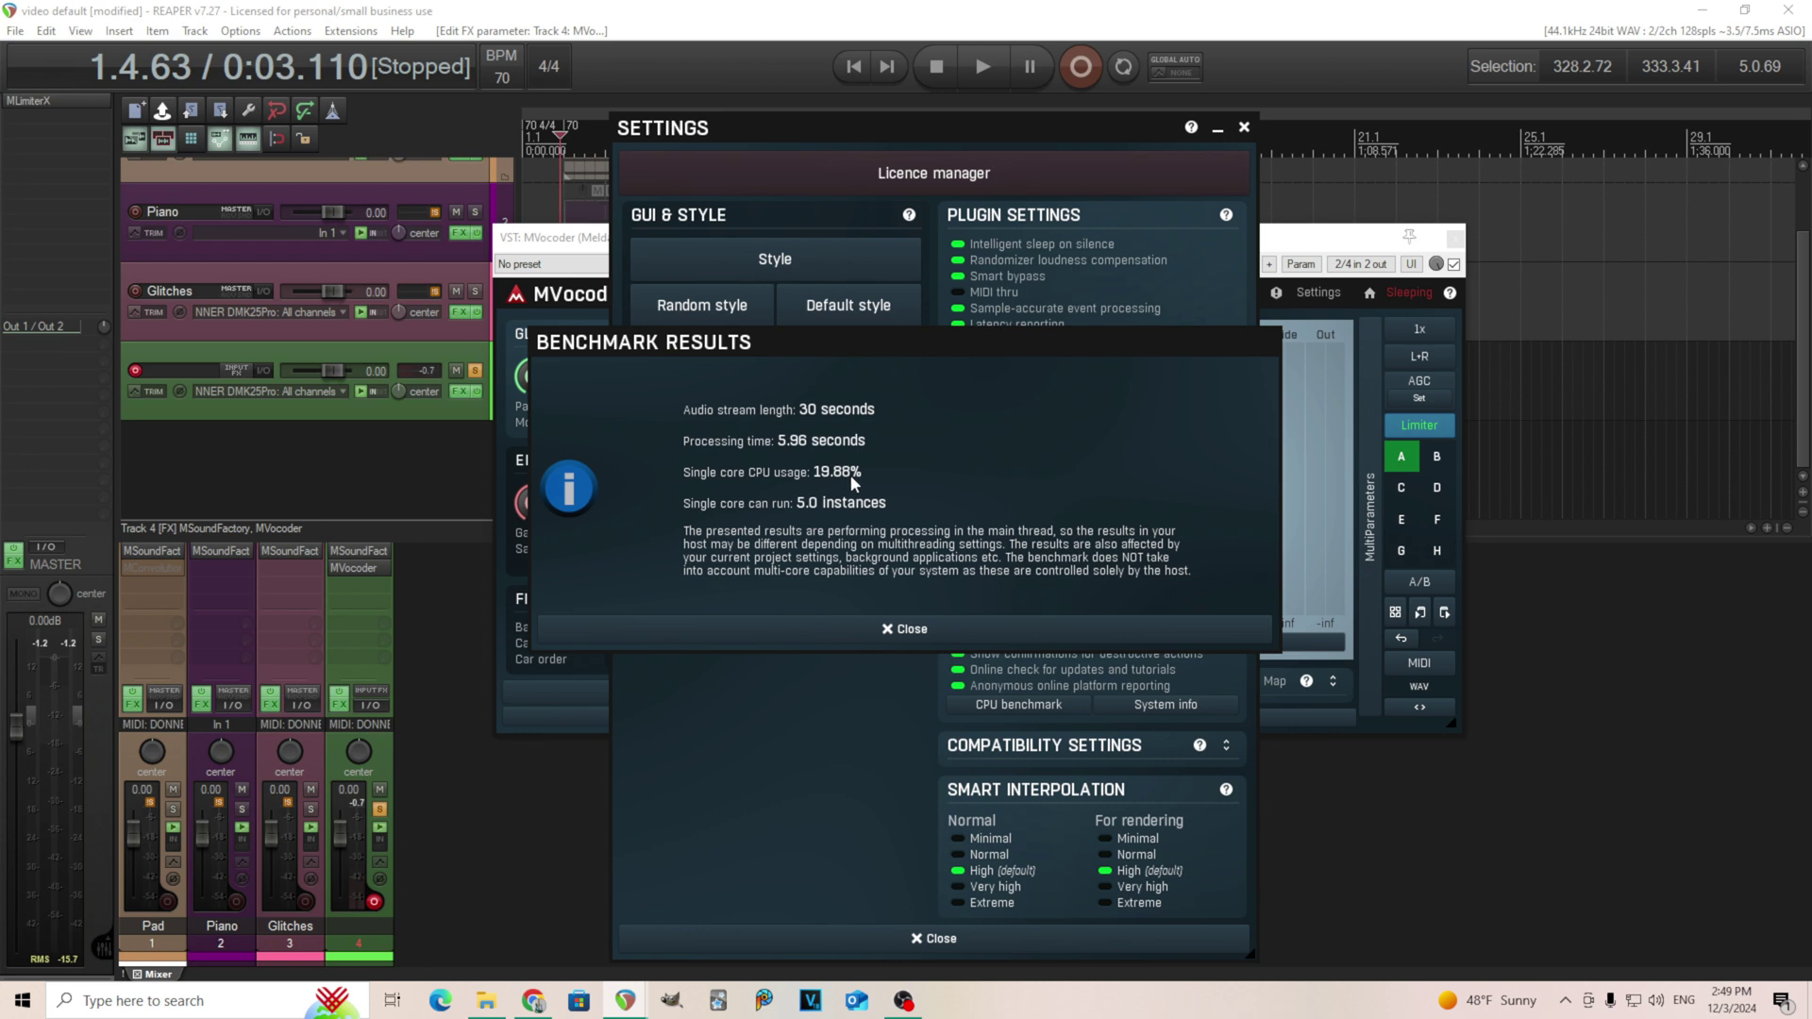
{"action": "left_click", "coordinate": [903, 632]}
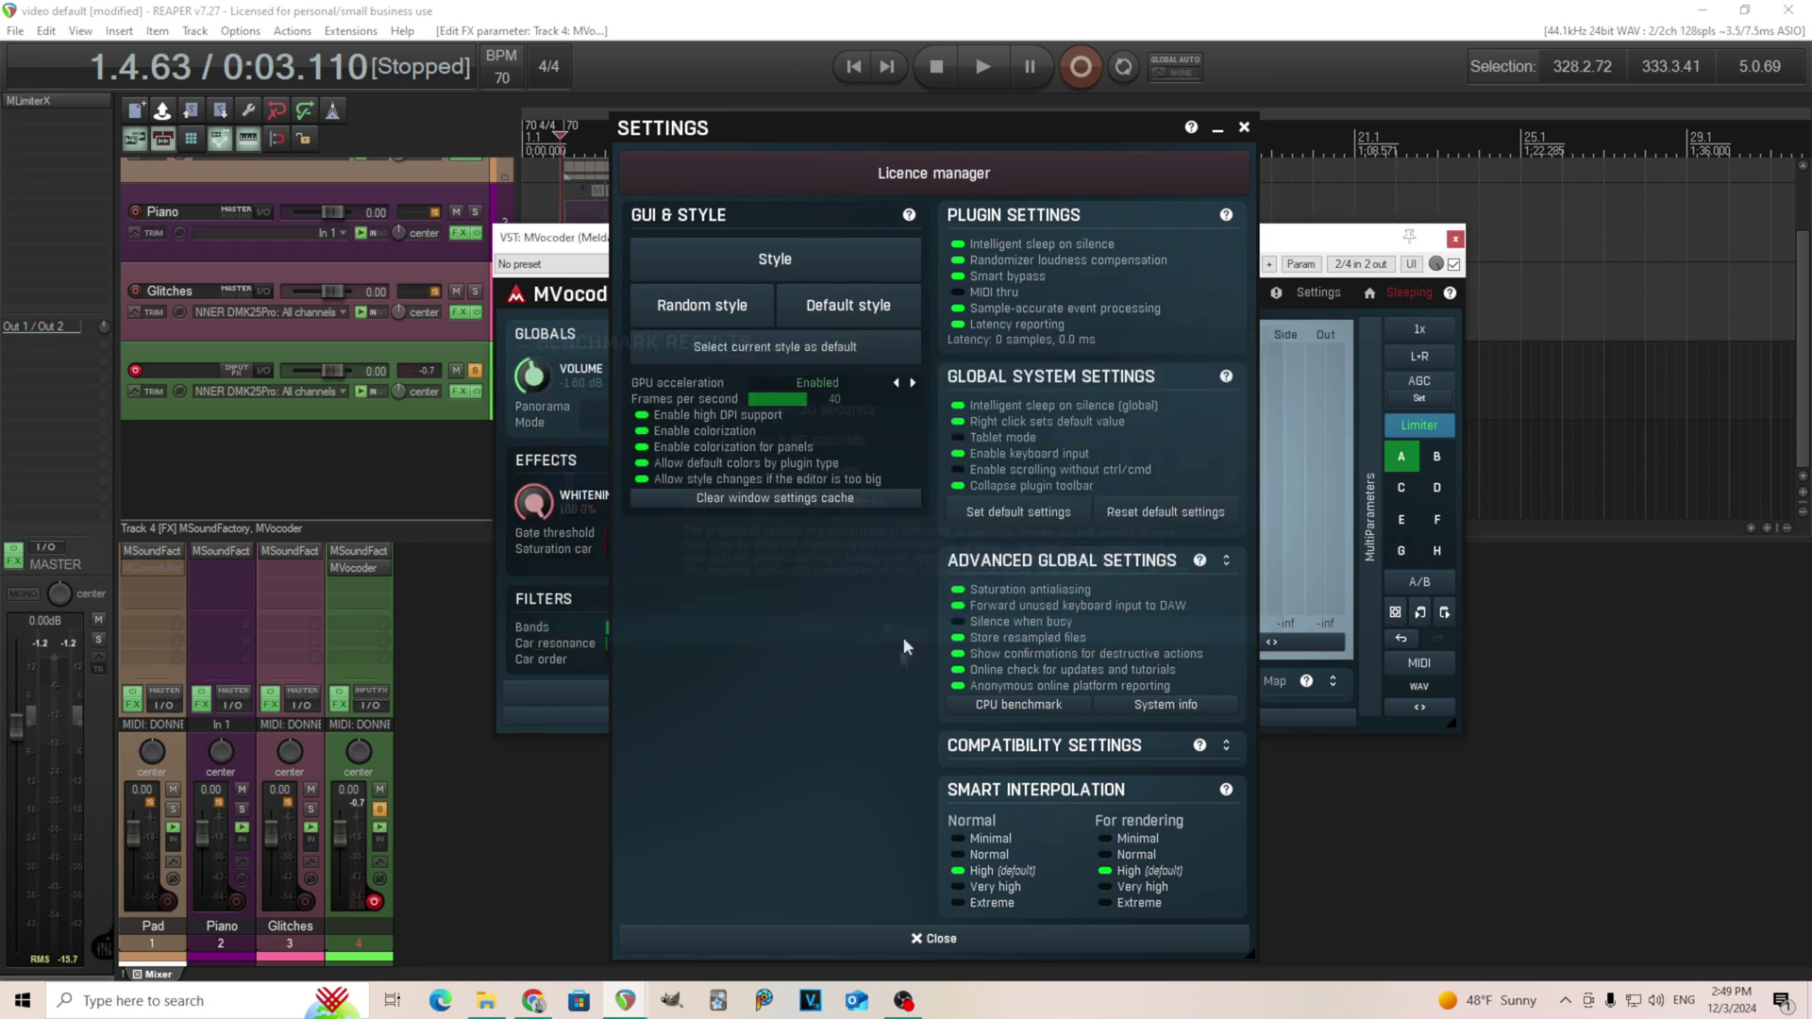
{"action": "left_click", "coordinate": [927, 944]}
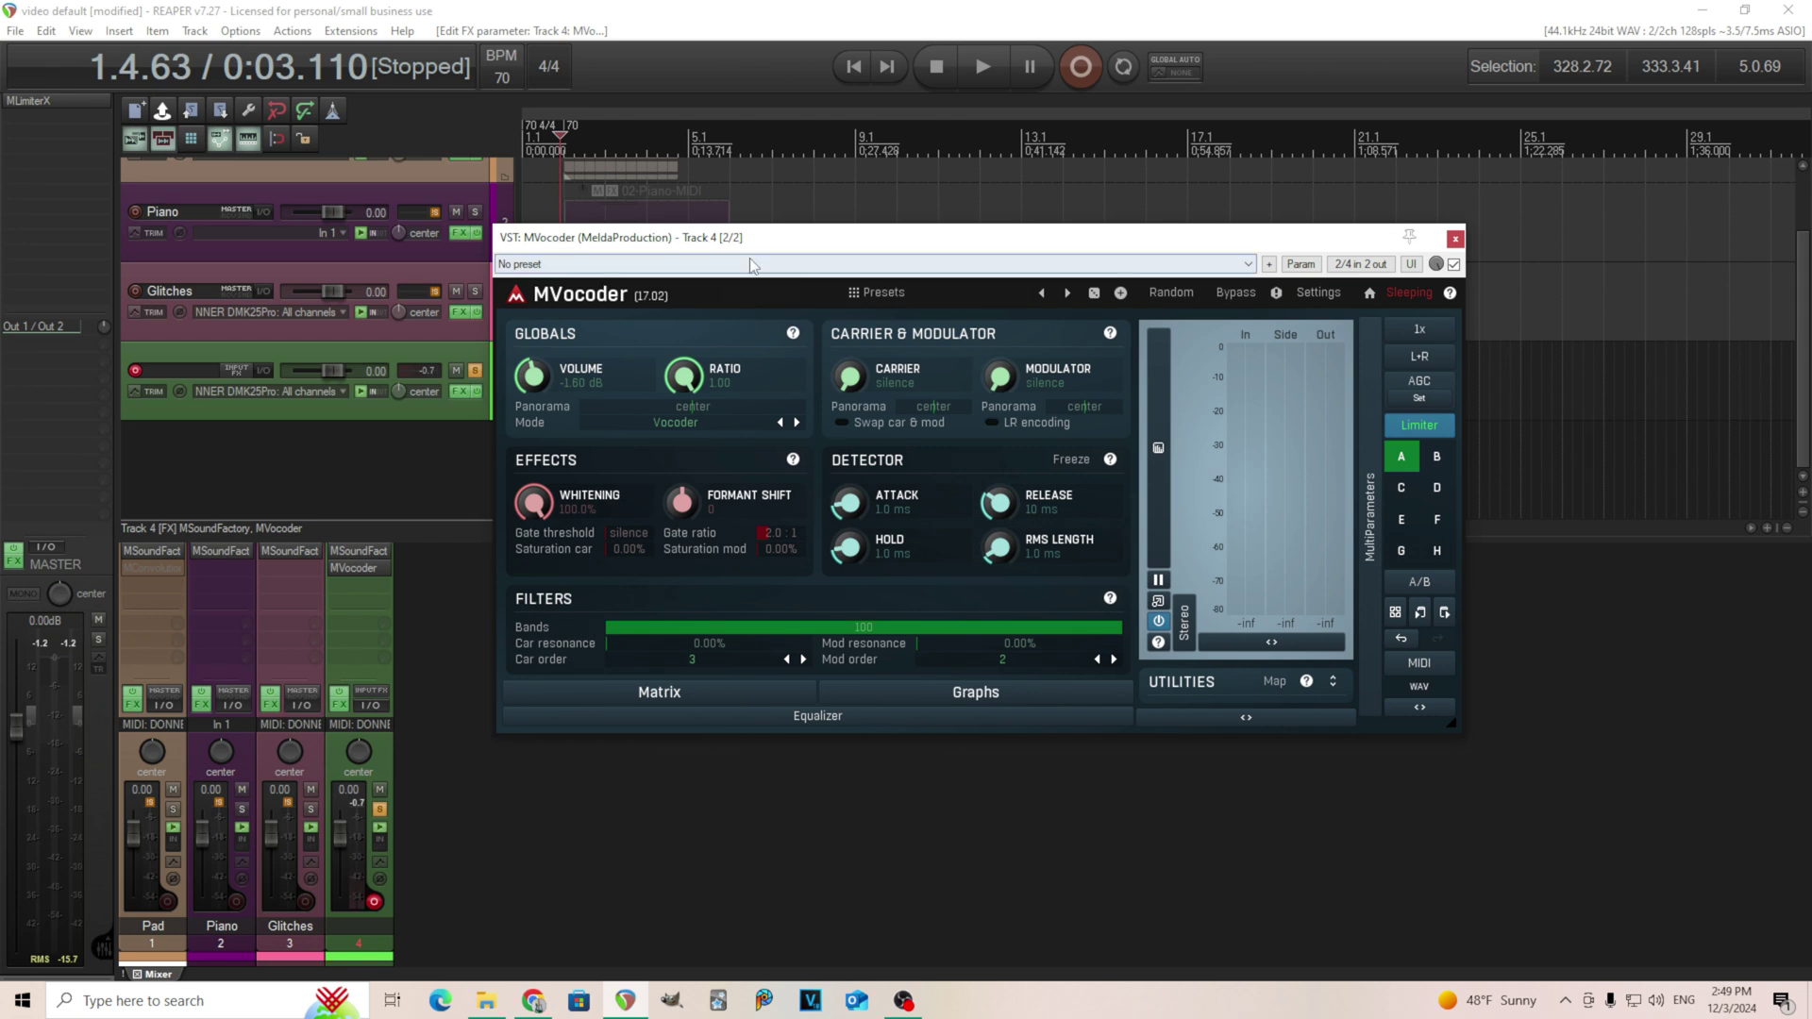
Try out carrier and modulator resonance values, ending with modulator resonance at 0.00%.
{"action": "left_click_drag", "start_coordinate": [746, 244], "coordinate": [780, 268]}
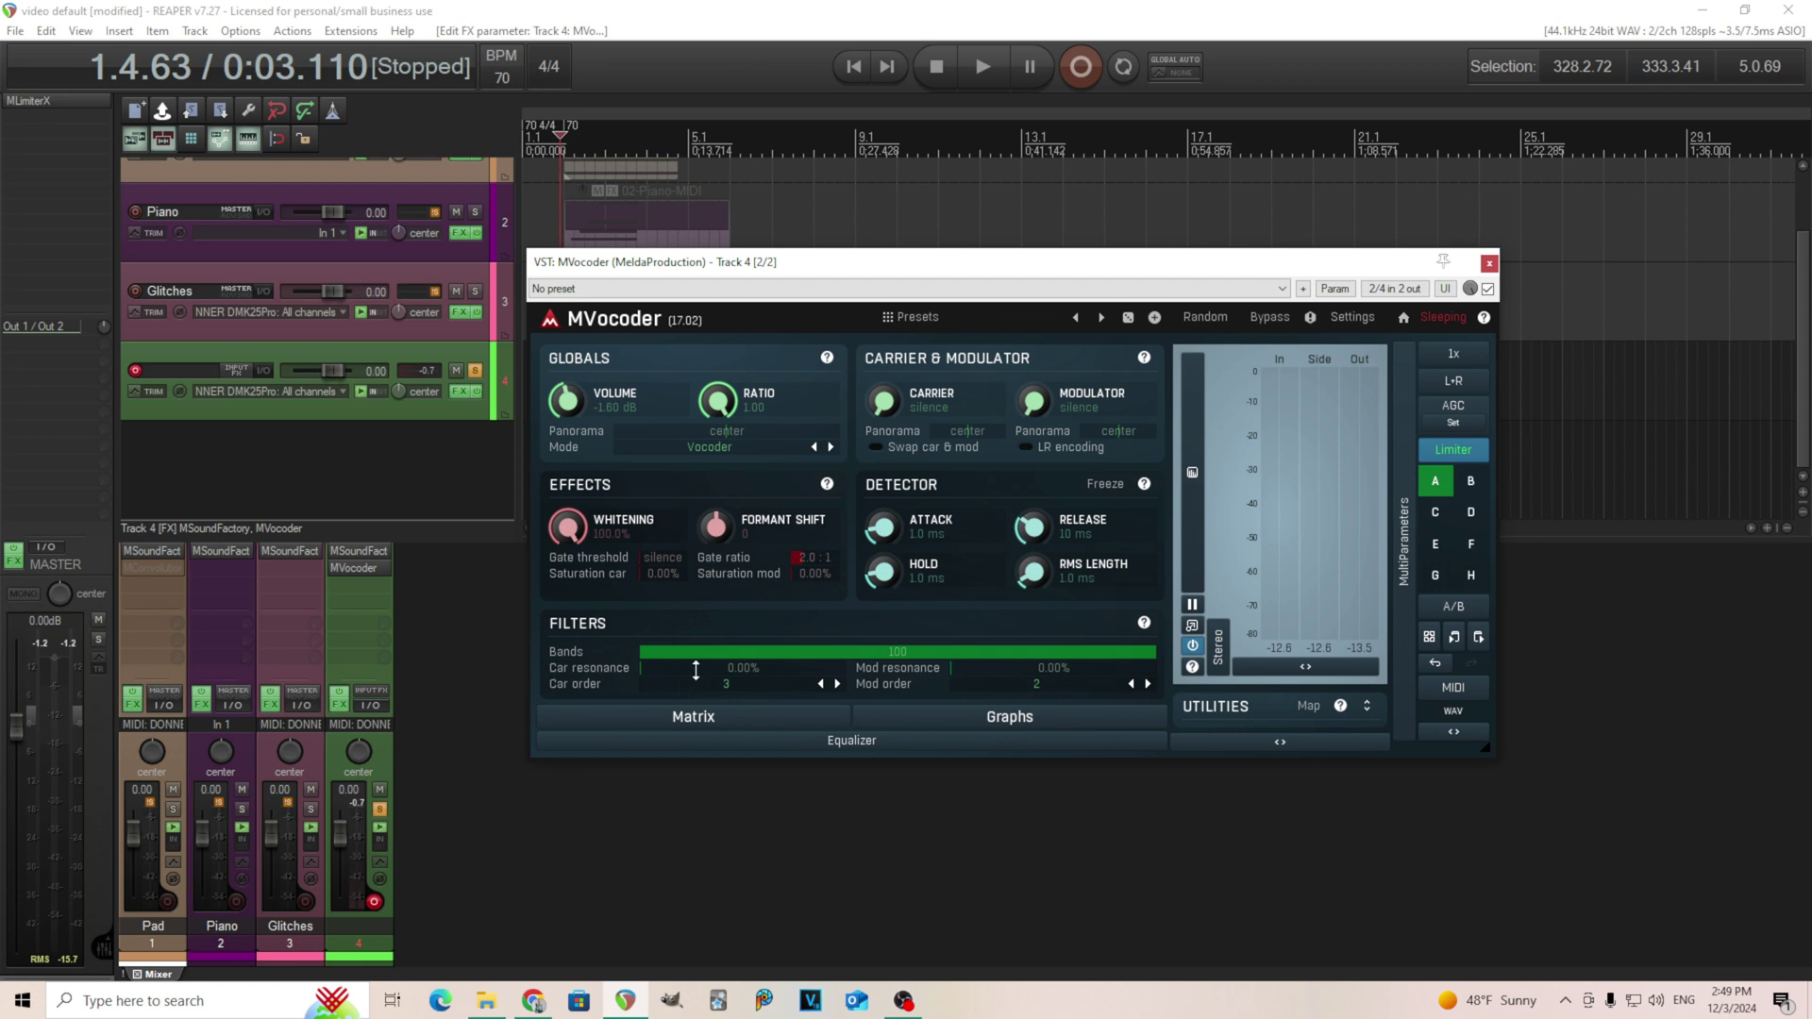
{"action": "left_click_drag", "start_coordinate": [742, 668], "coordinate": [742, 604]}
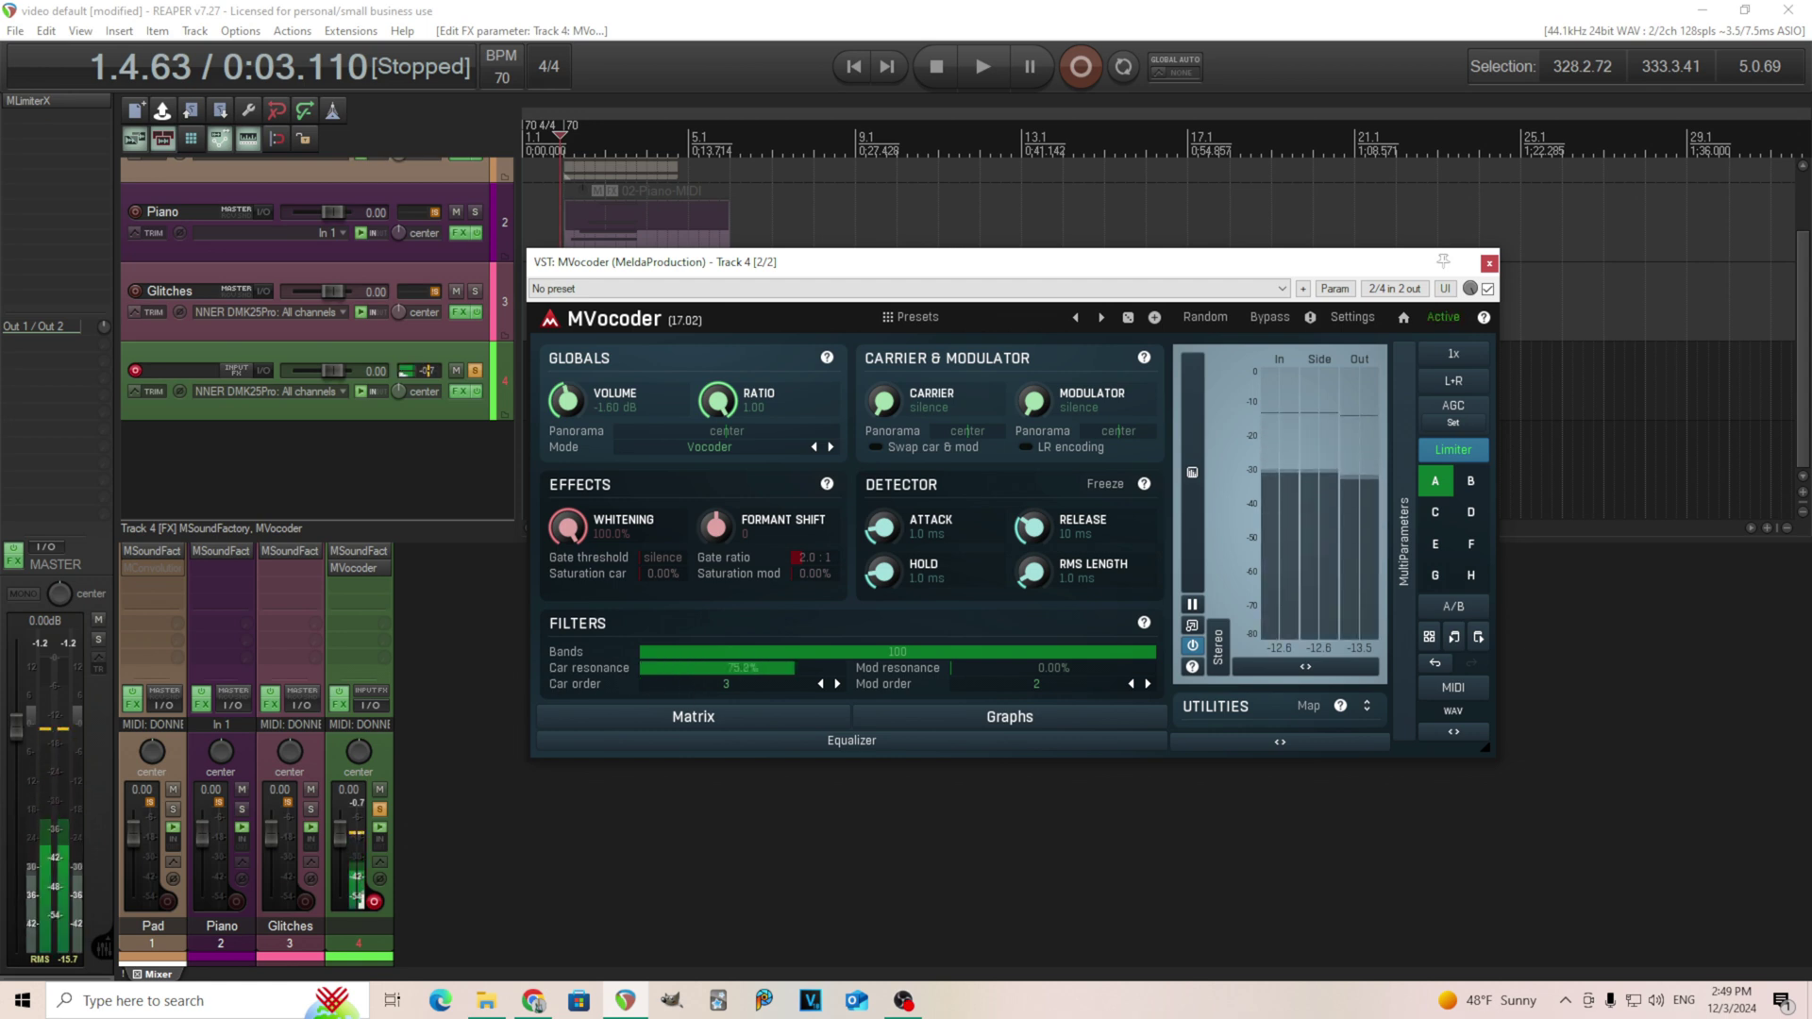
{"action": "left_click_drag", "start_coordinate": [743, 667], "coordinate": [743, 732]}
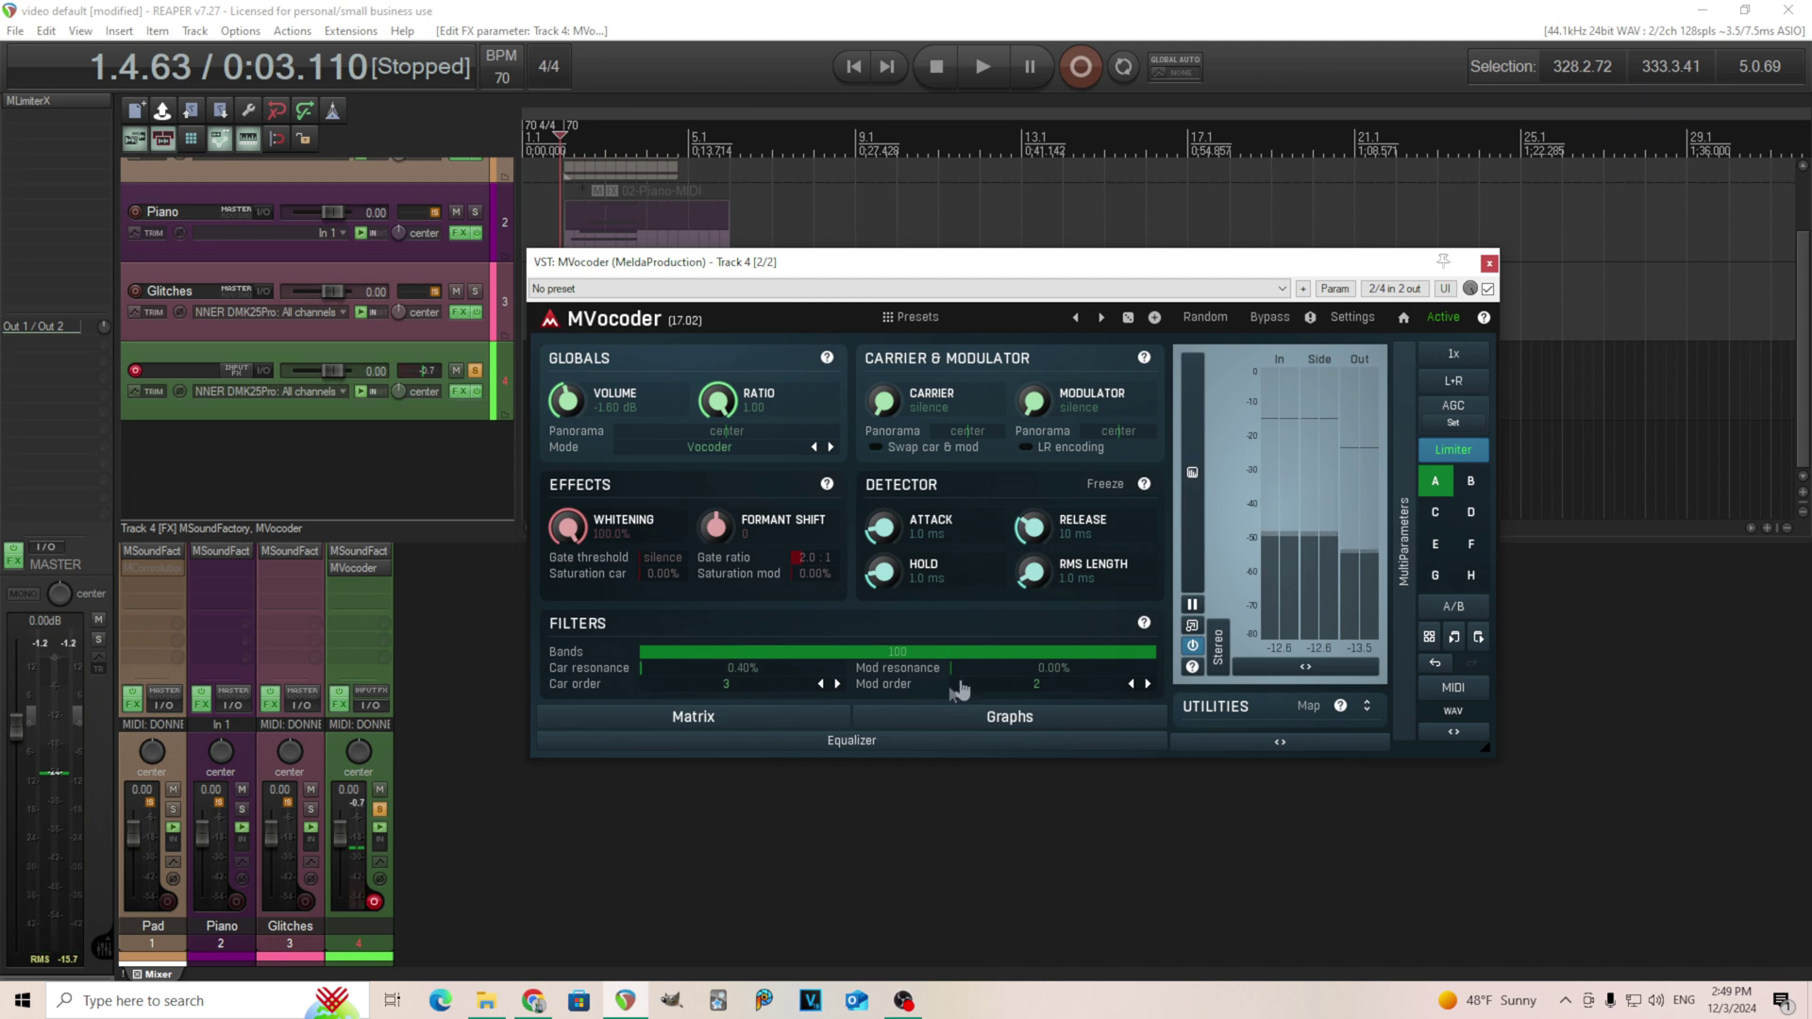
{"action": "left_click_drag", "start_coordinate": [997, 669], "coordinate": [997, 614]}
{"action": "mouse_move", "coordinate": [742, 668]}
{"action": "left_mouse_down"}
{"action": "mouse_move", "coordinate": [743, 612]}
{"action": "mouse_move", "coordinate": [743, 679]}
{"action": "left_mouse_up"}
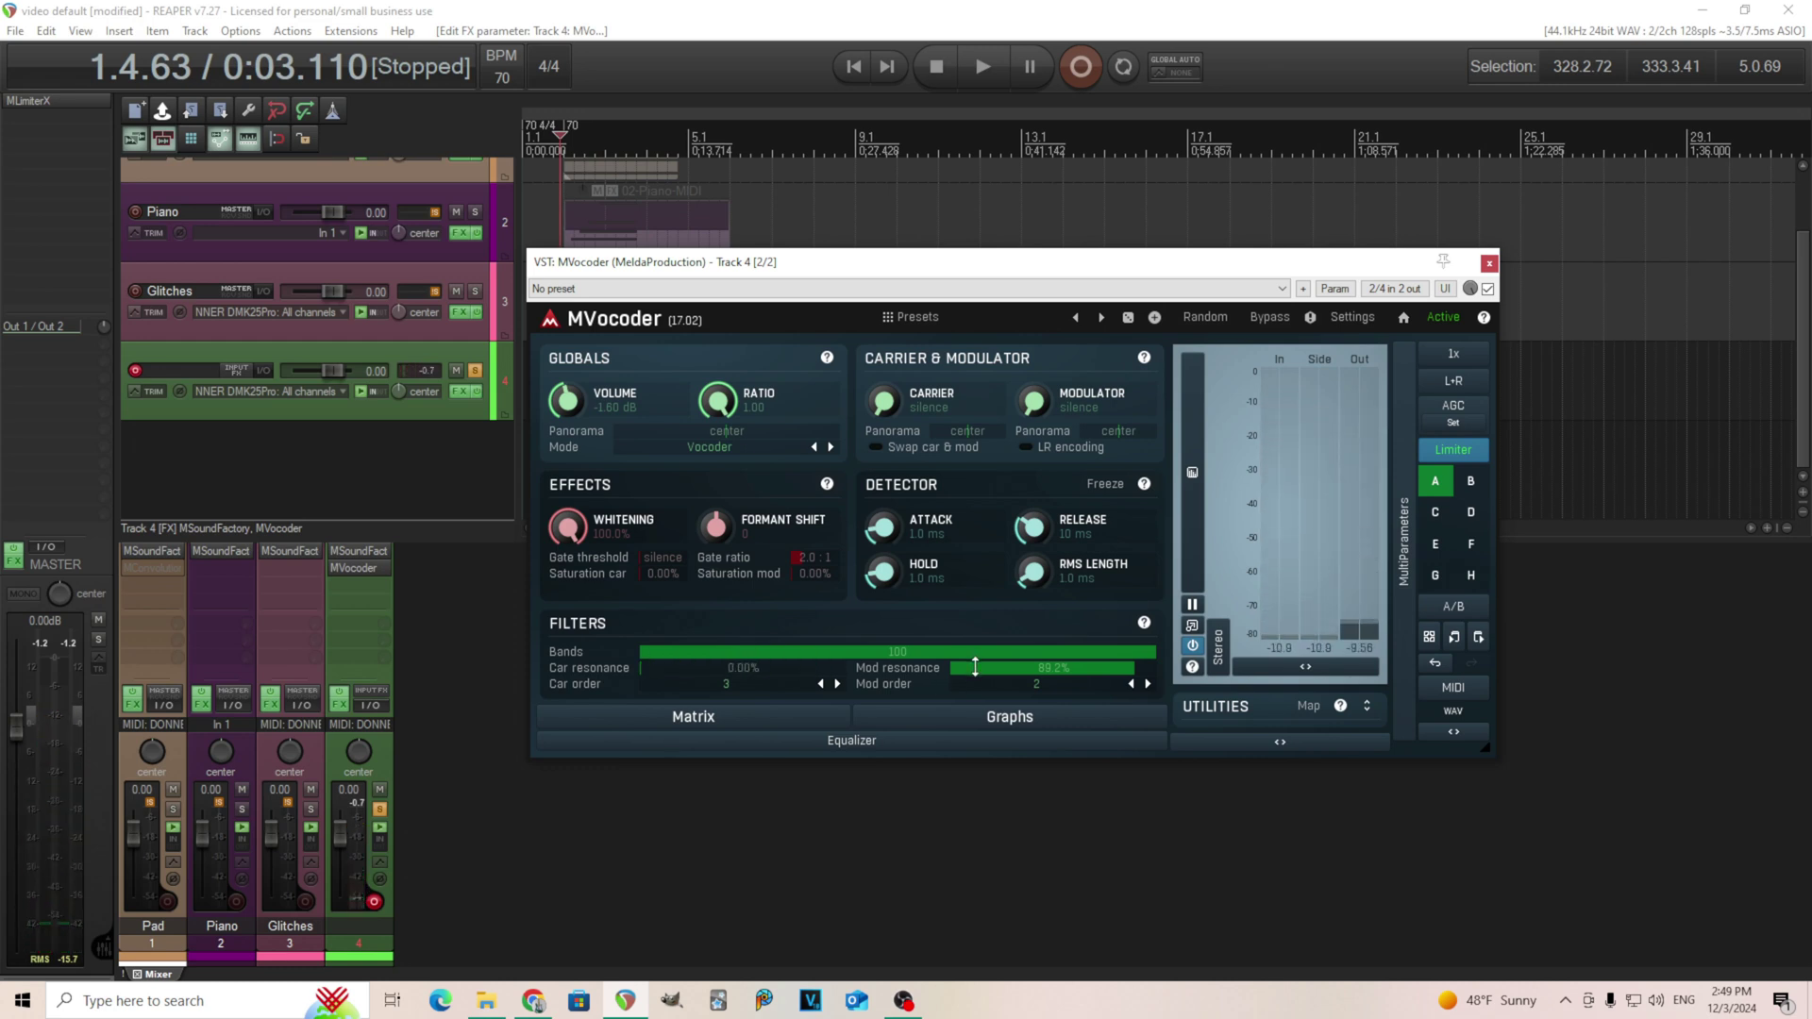
{"action": "left_click_drag", "start_coordinate": [975, 594], "coordinate": [975, 667]}
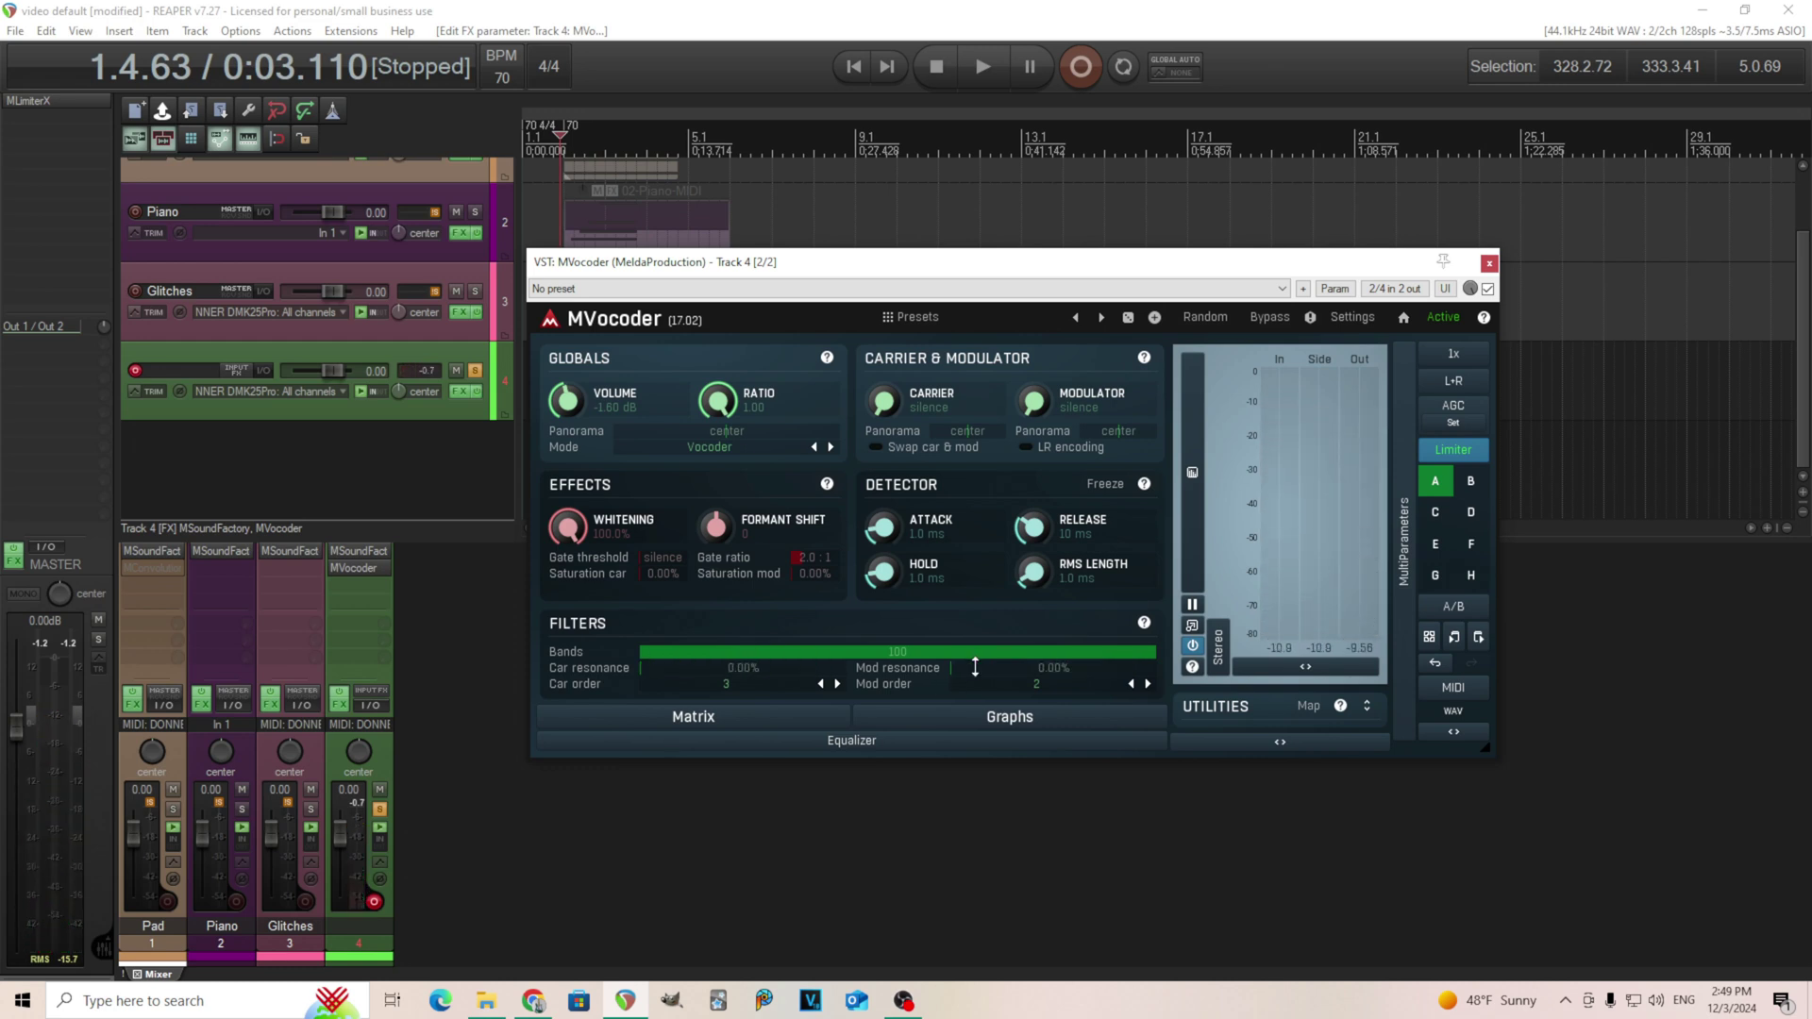
Set MVocoder's carrier and modulator order to 1 and compare against the bypassed signal.
{"action": "left_click", "coordinate": [737, 697]}
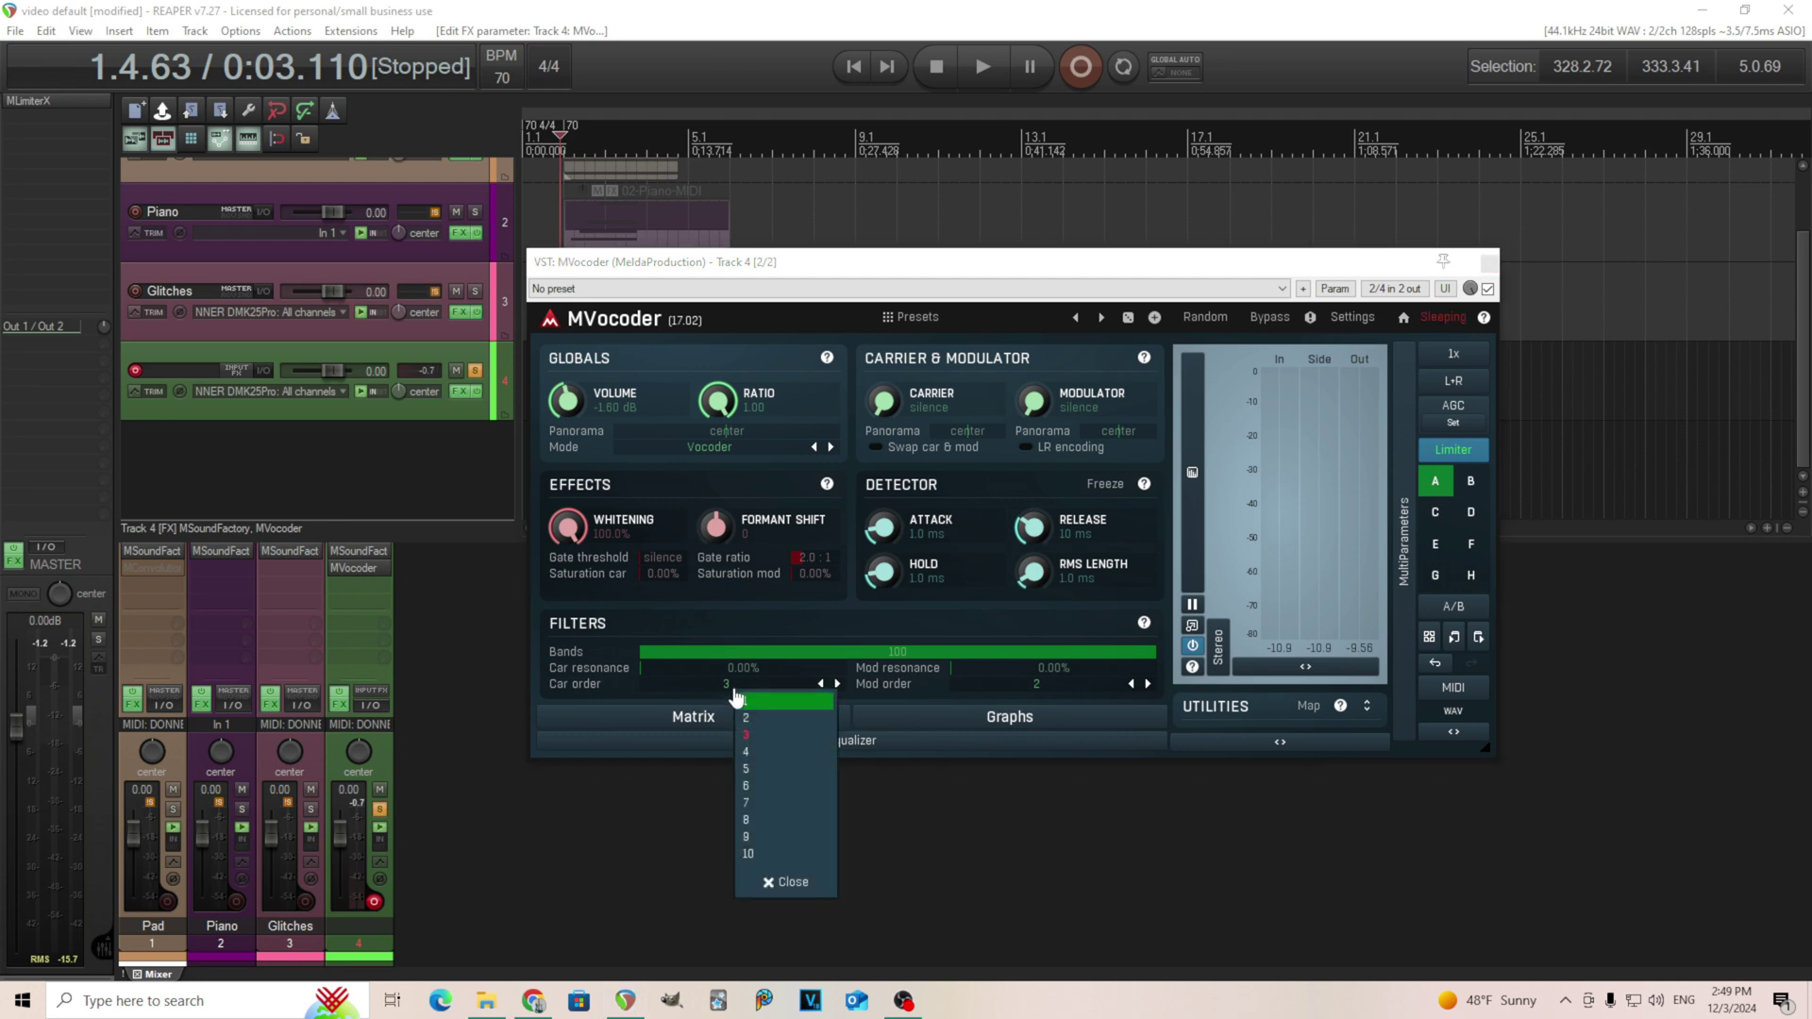
{"action": "left_click", "coordinate": [760, 703]}
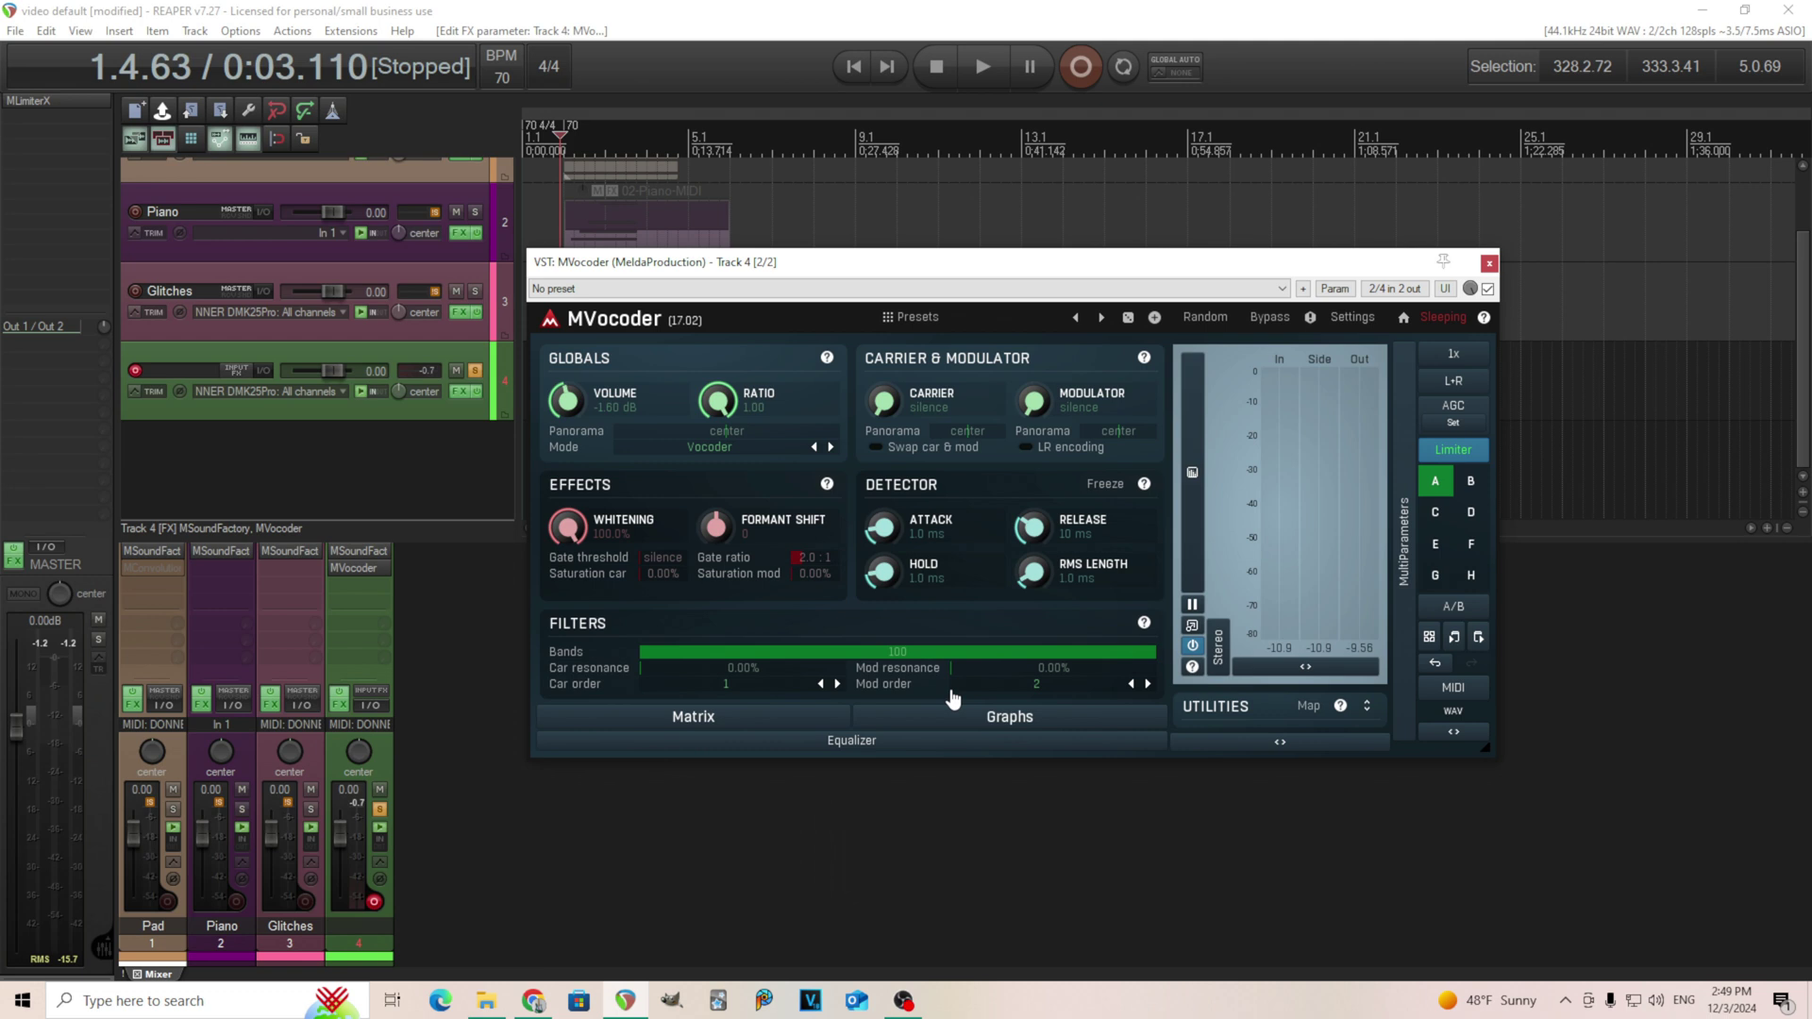
{"action": "left_click", "coordinate": [986, 697]}
{"action": "left_click", "coordinate": [1015, 715]}
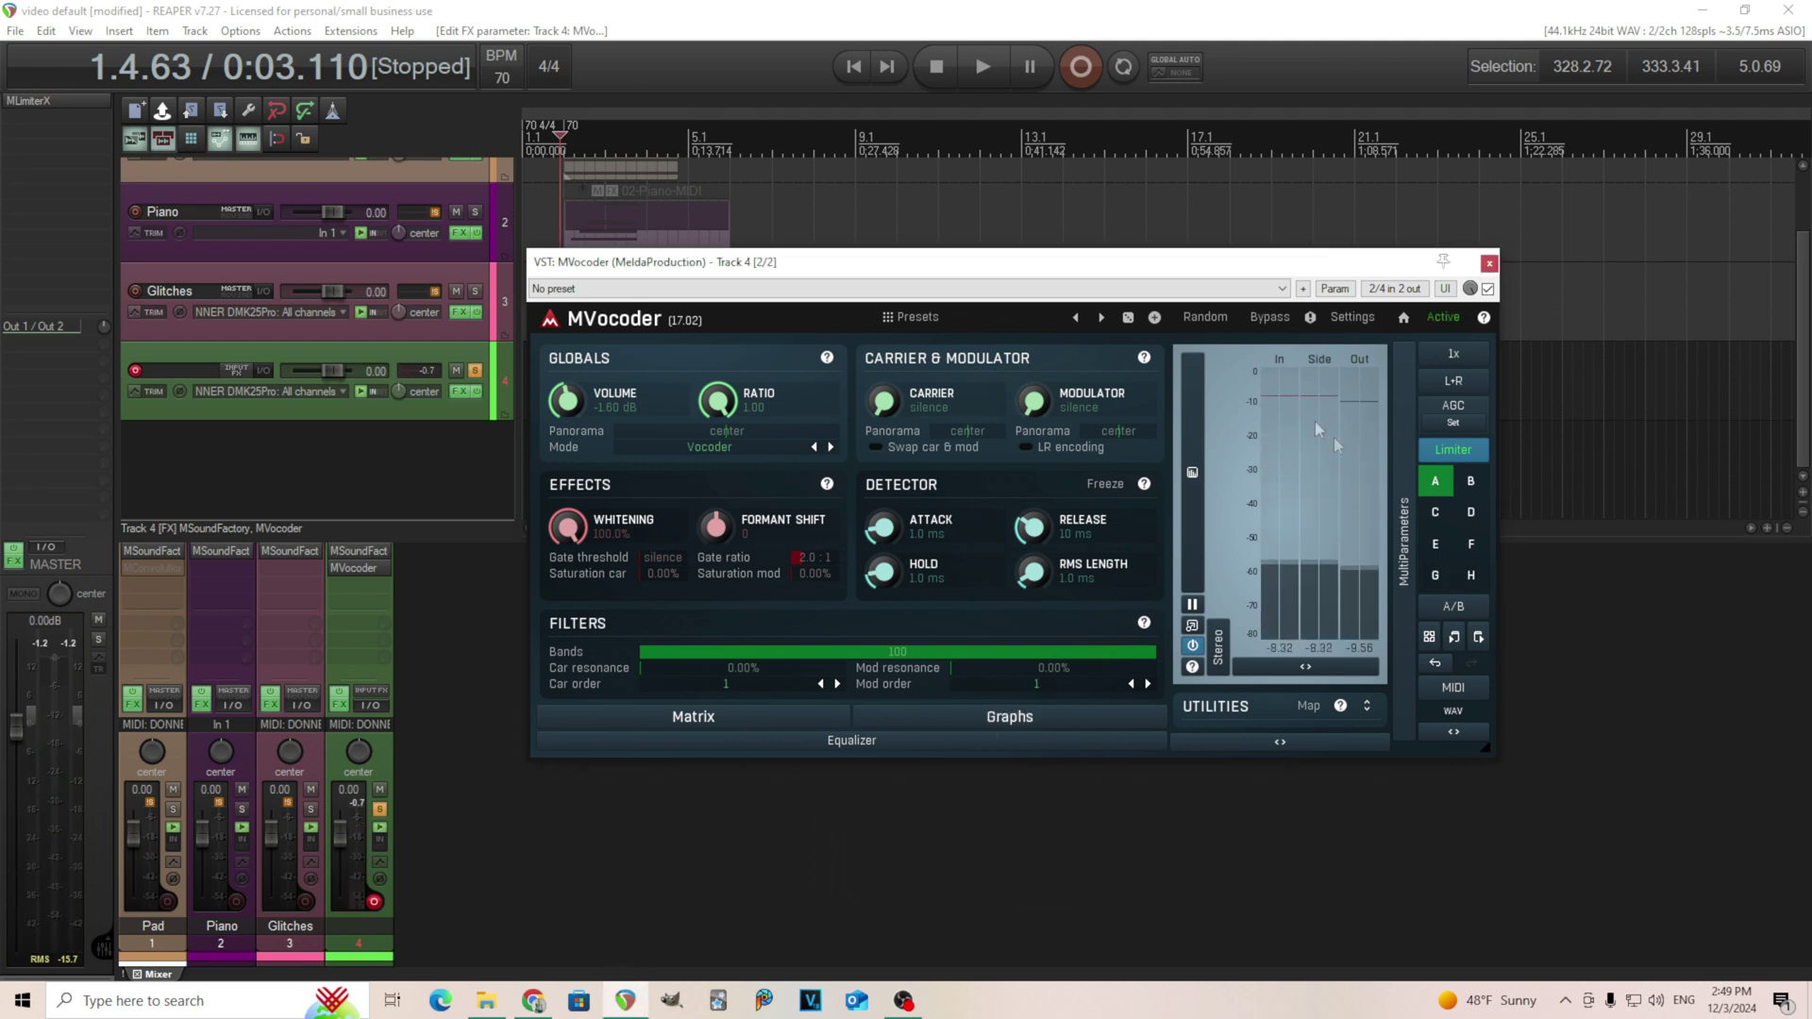
{"action": "left_click", "coordinate": [1270, 318]}
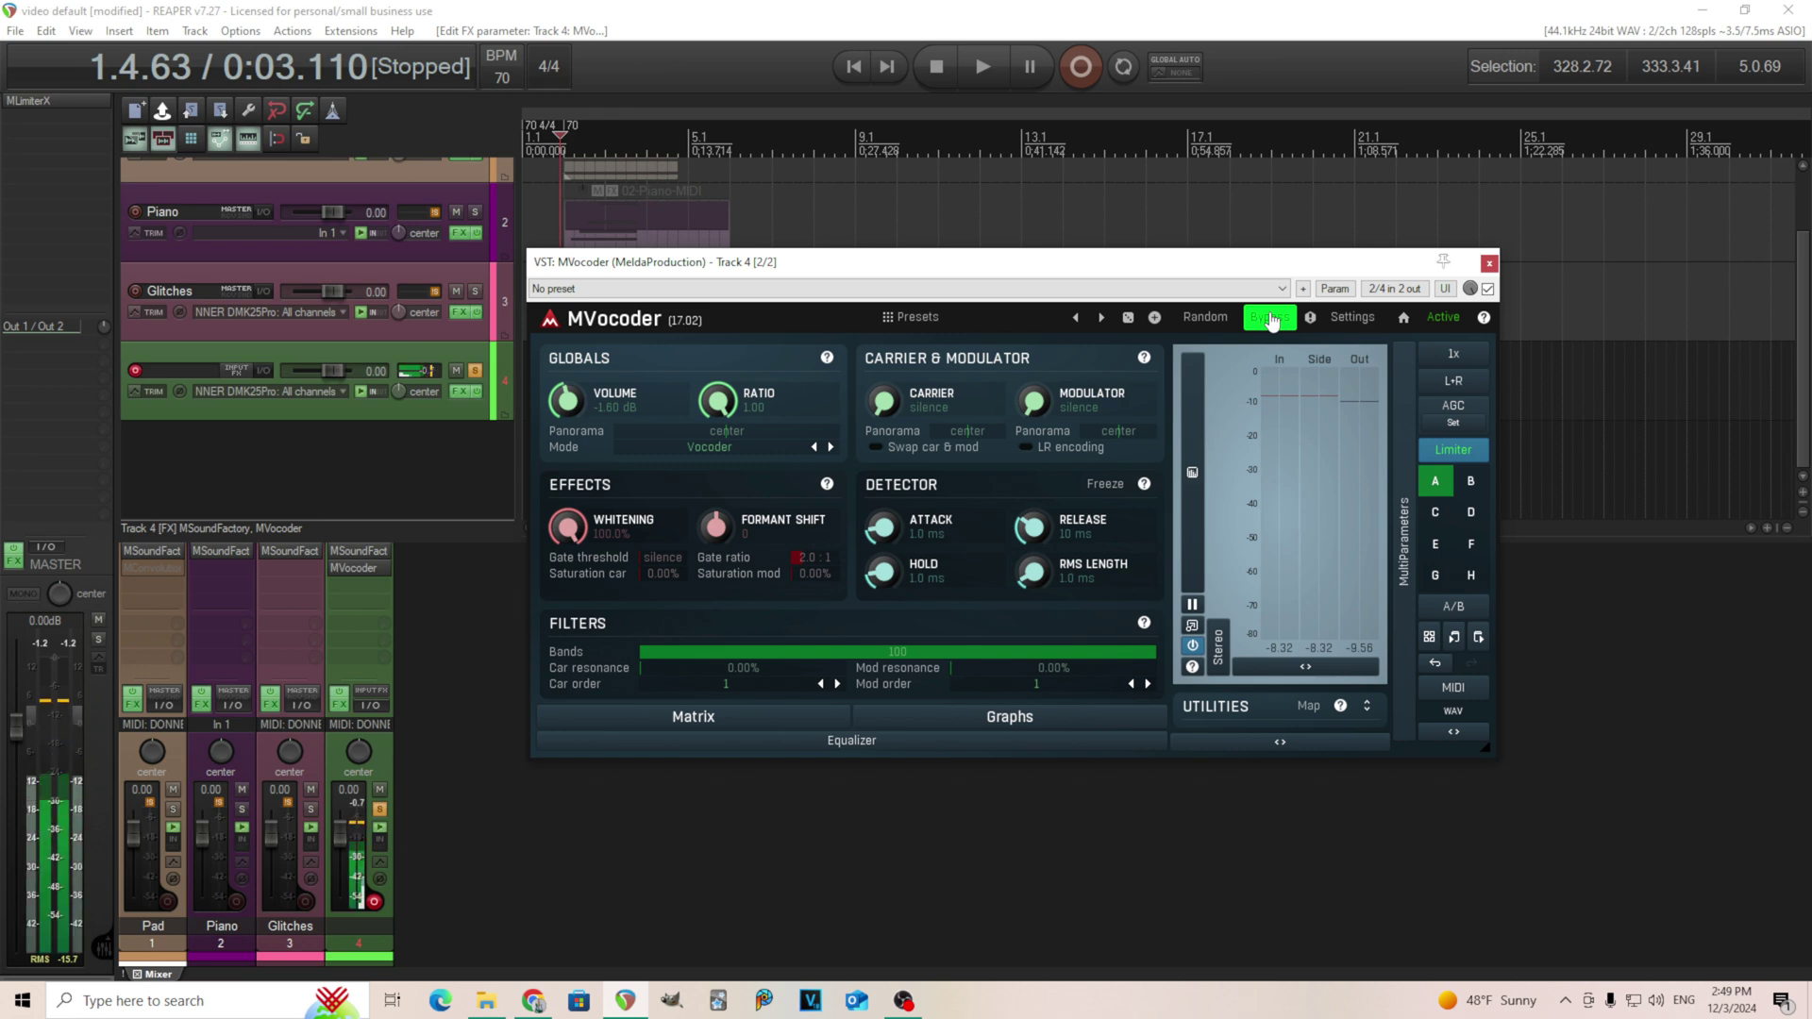
{"action": "left_click", "coordinate": [1269, 319]}
Change both the carrier and modulator order to 10.
{"action": "left_click", "coordinate": [765, 696]}
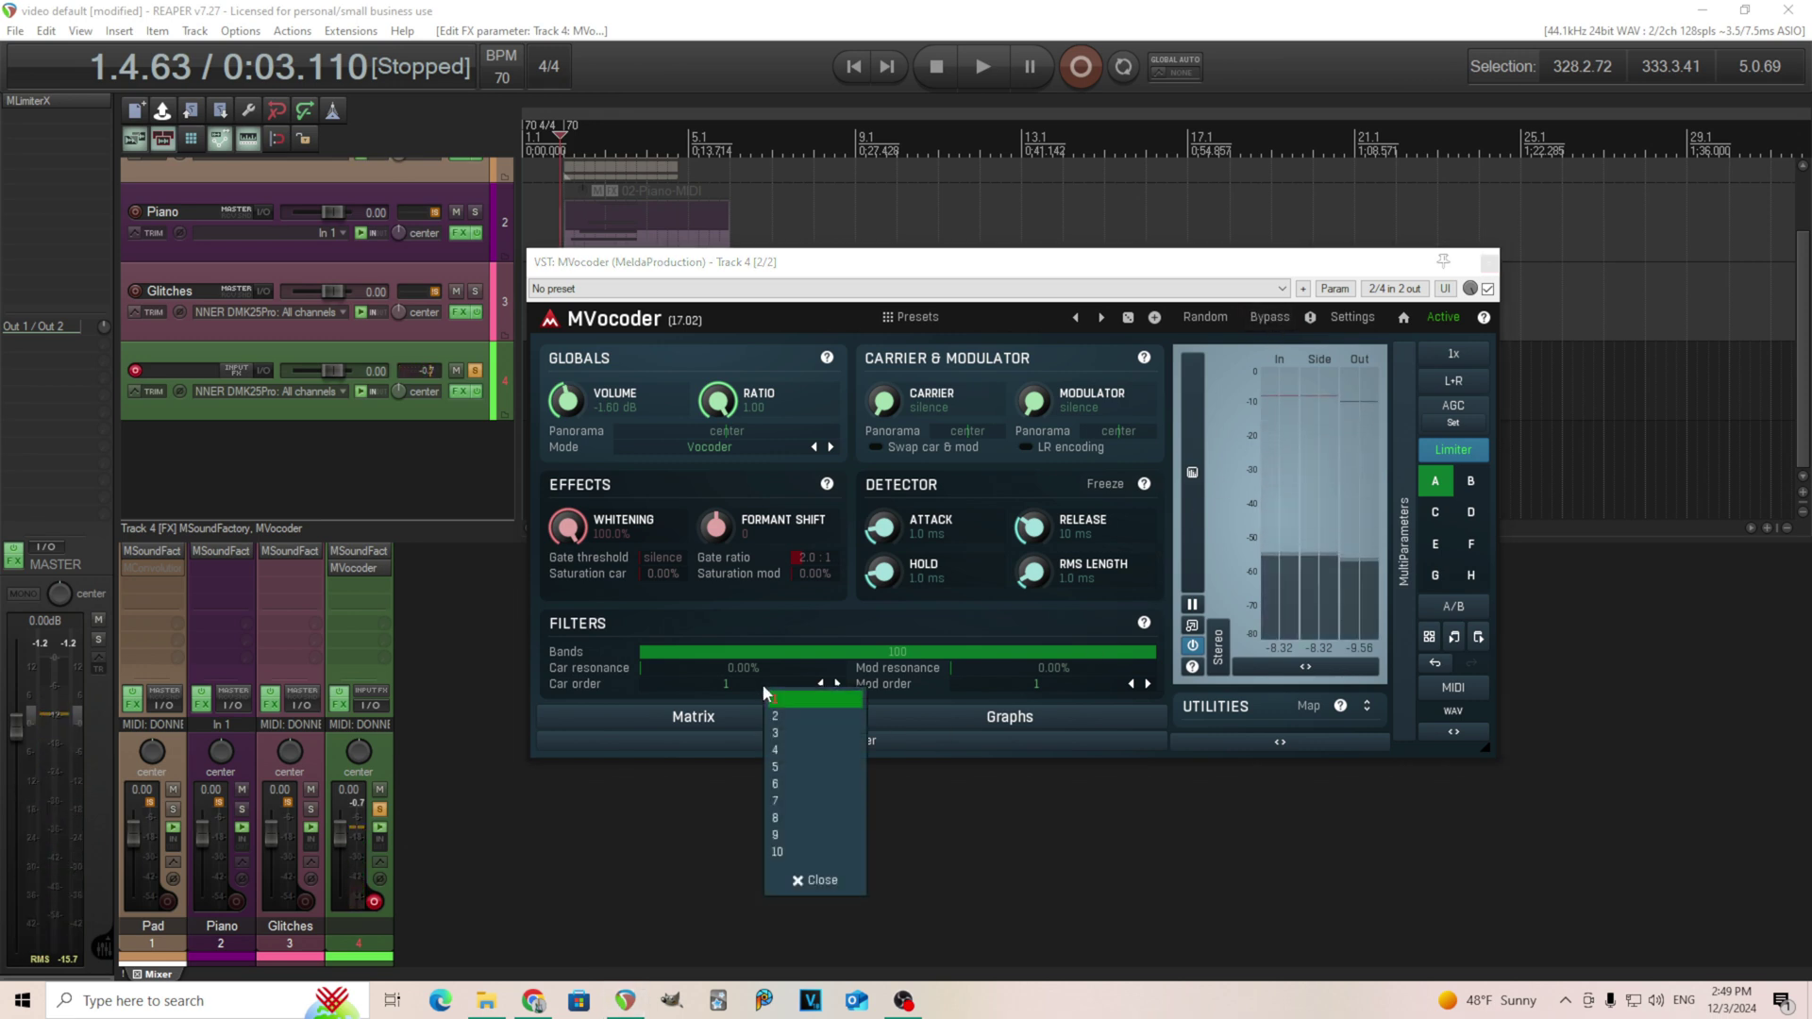
{"action": "left_click", "coordinate": [829, 861]}
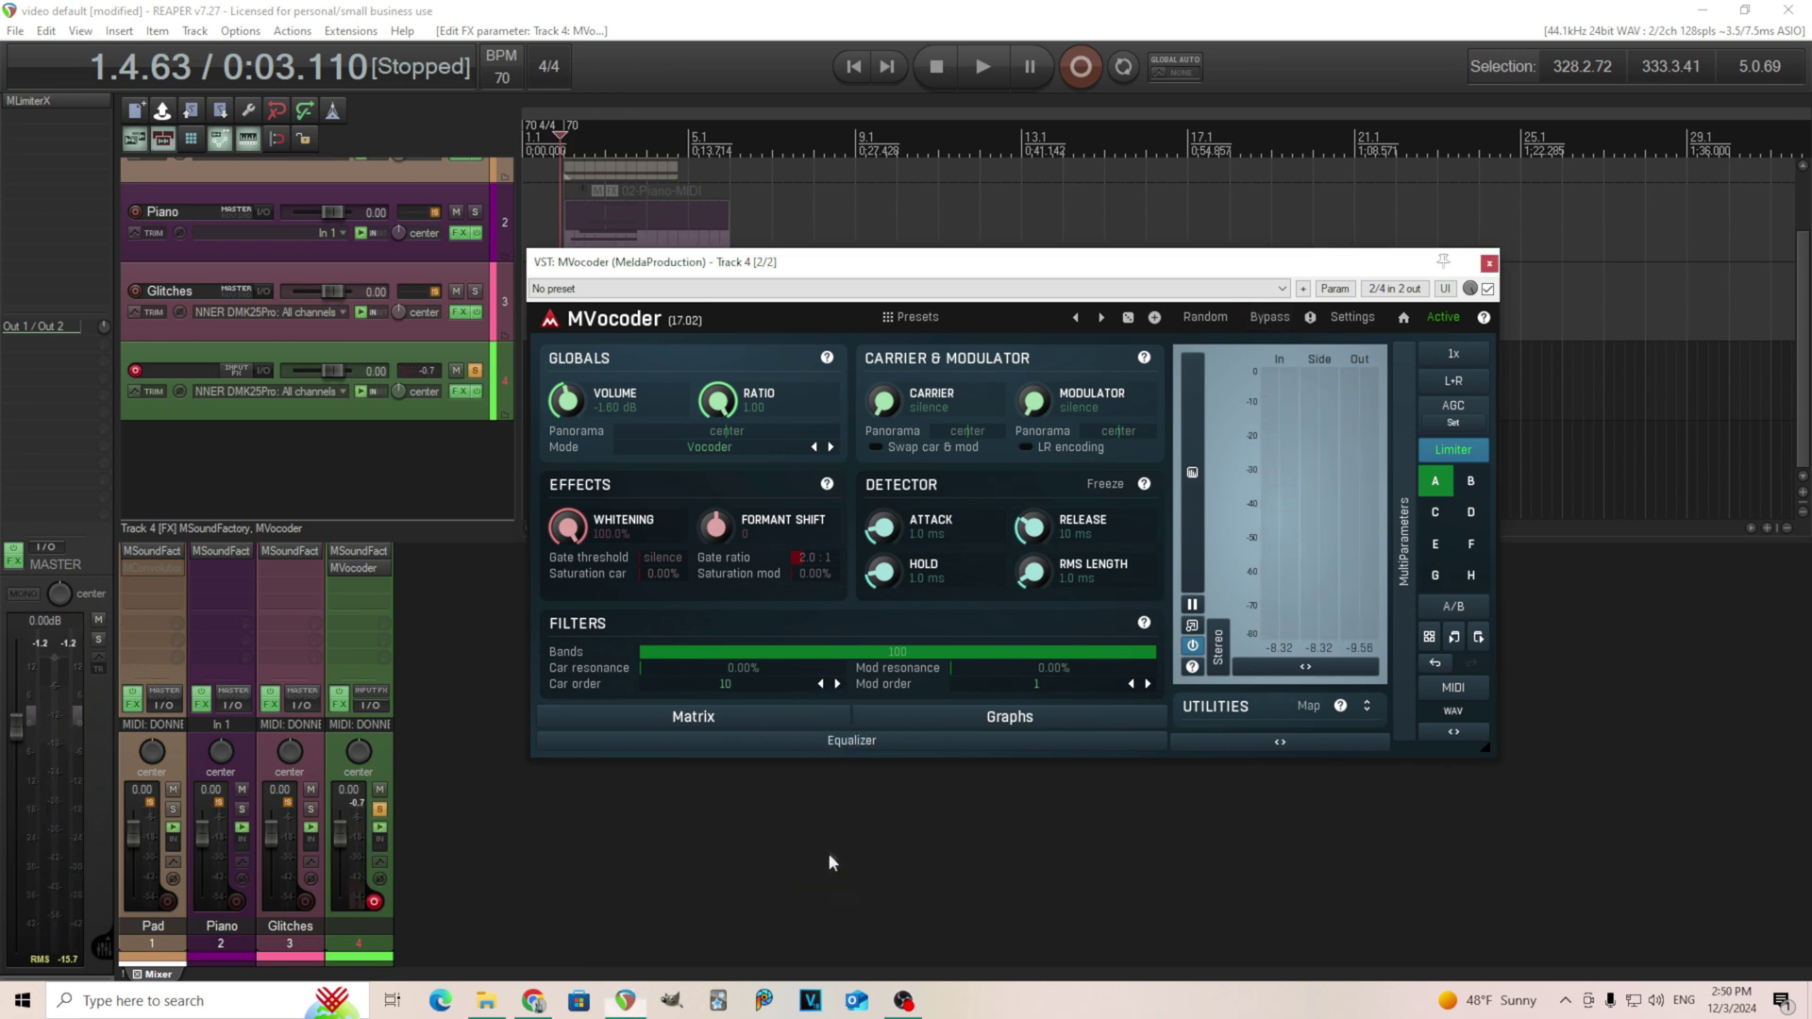
{"action": "left_click", "coordinate": [1015, 686]}
{"action": "left_click", "coordinate": [1061, 857]}
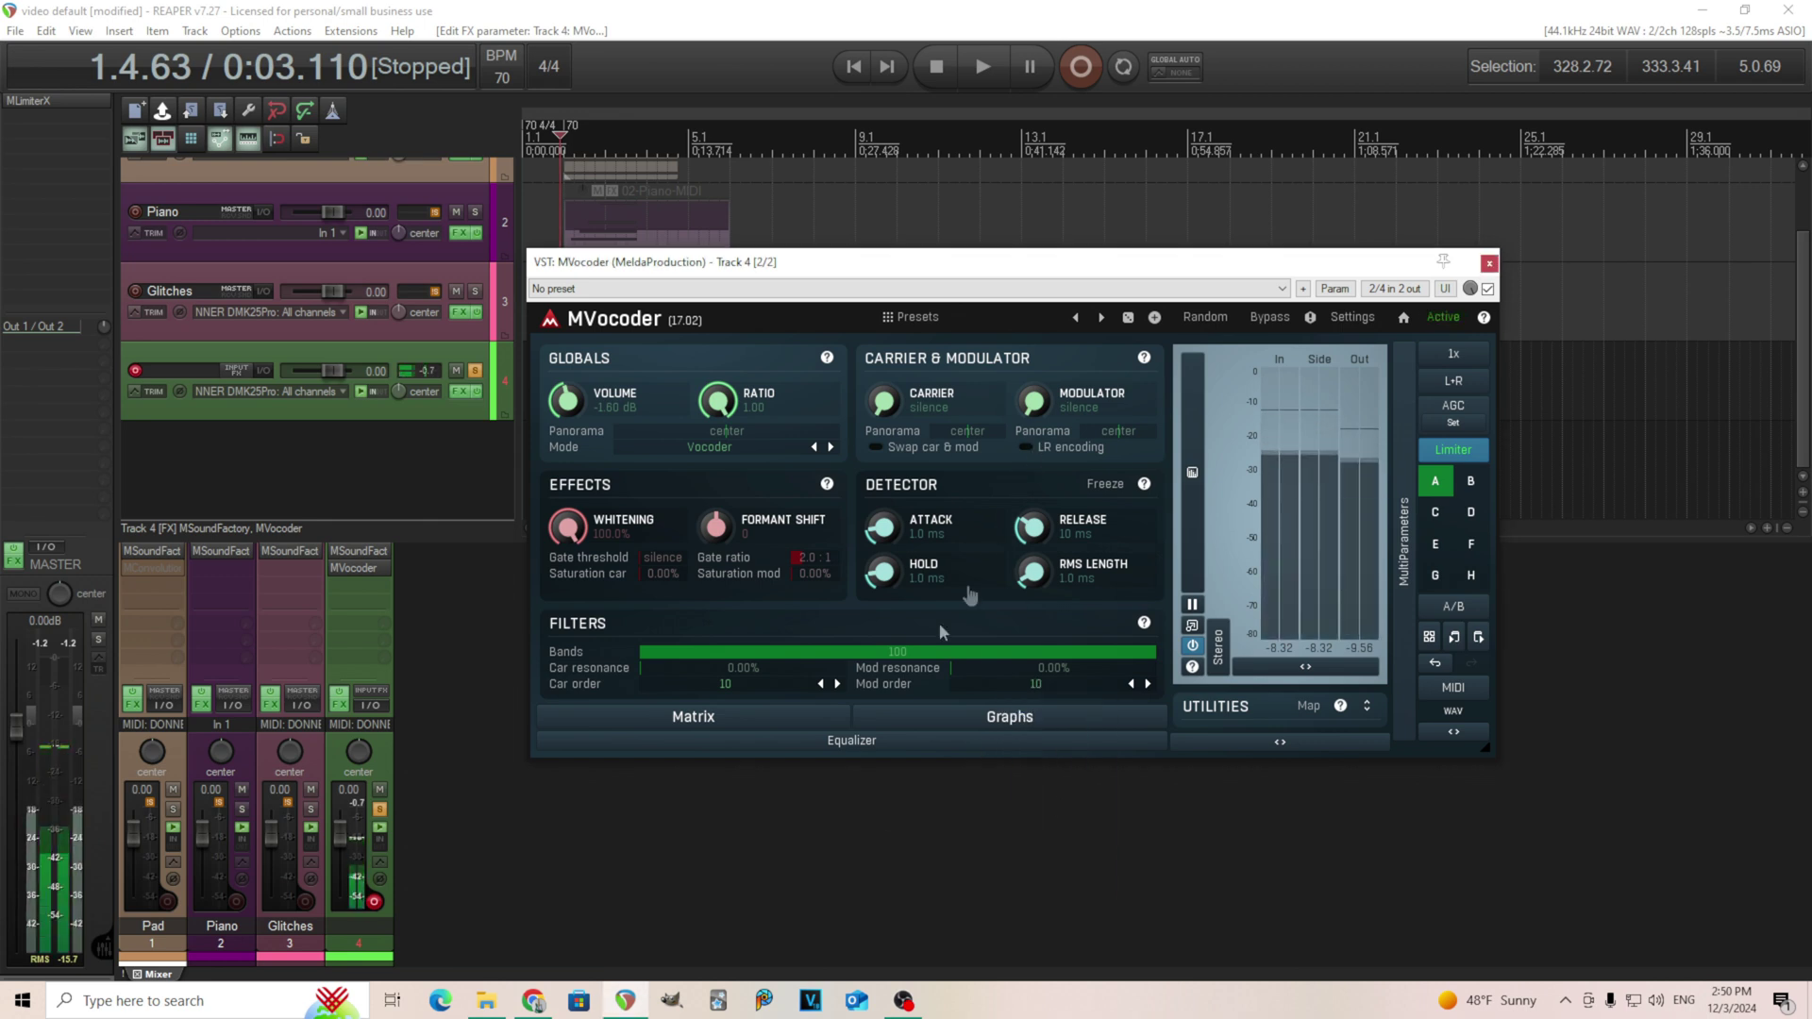
Set carrier resonance to 48.2% and modulator resonance to 19.6%, then A/B with bypass.
{"action": "mouse_move", "coordinate": [801, 667]}
{"action": "left_mouse_down"}
{"action": "mouse_move", "coordinate": [812, 648]}
{"action": "mouse_move", "coordinate": [812, 676]}
{"action": "left_mouse_up"}
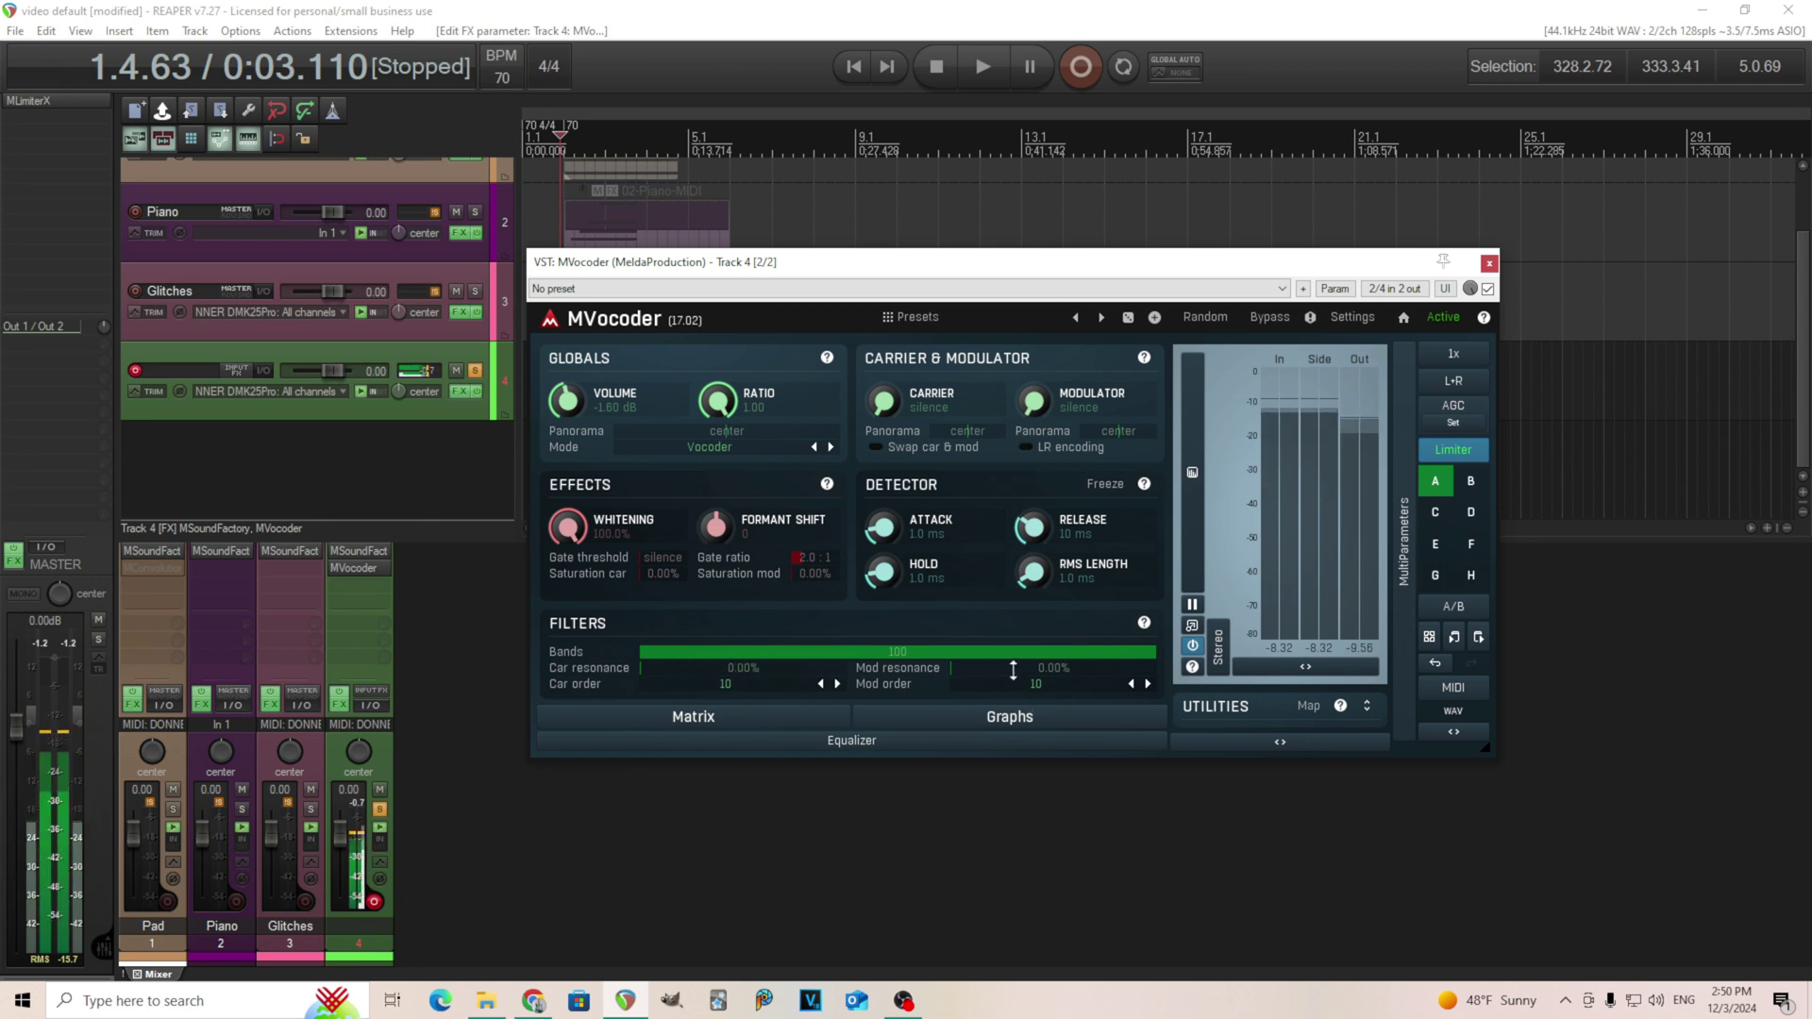
{"action": "mouse_move", "coordinate": [1013, 671]}
{"action": "left_mouse_down"}
{"action": "mouse_move", "coordinate": [1013, 649]}
{"action": "mouse_move", "coordinate": [1013, 671]}
{"action": "left_mouse_up"}
{"action": "left_click_drag", "start_coordinate": [821, 678], "coordinate": [822, 661]}
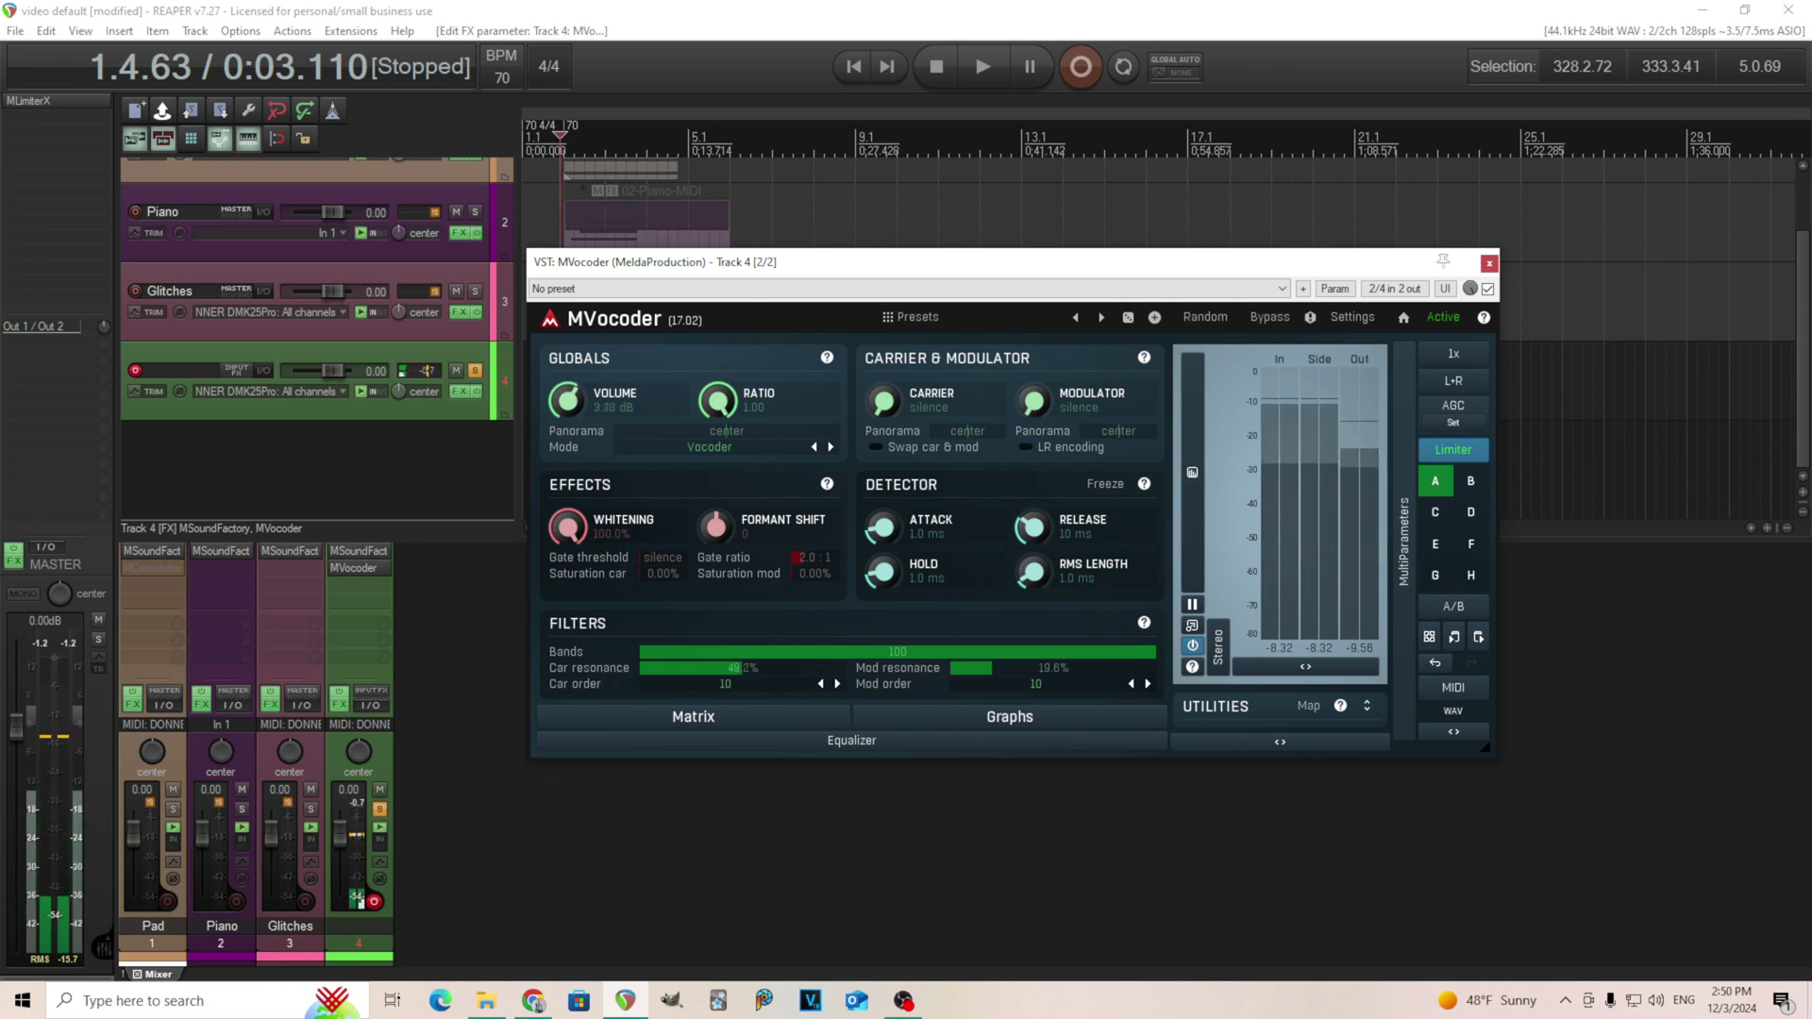
{"action": "left_click", "coordinate": [1267, 321]}
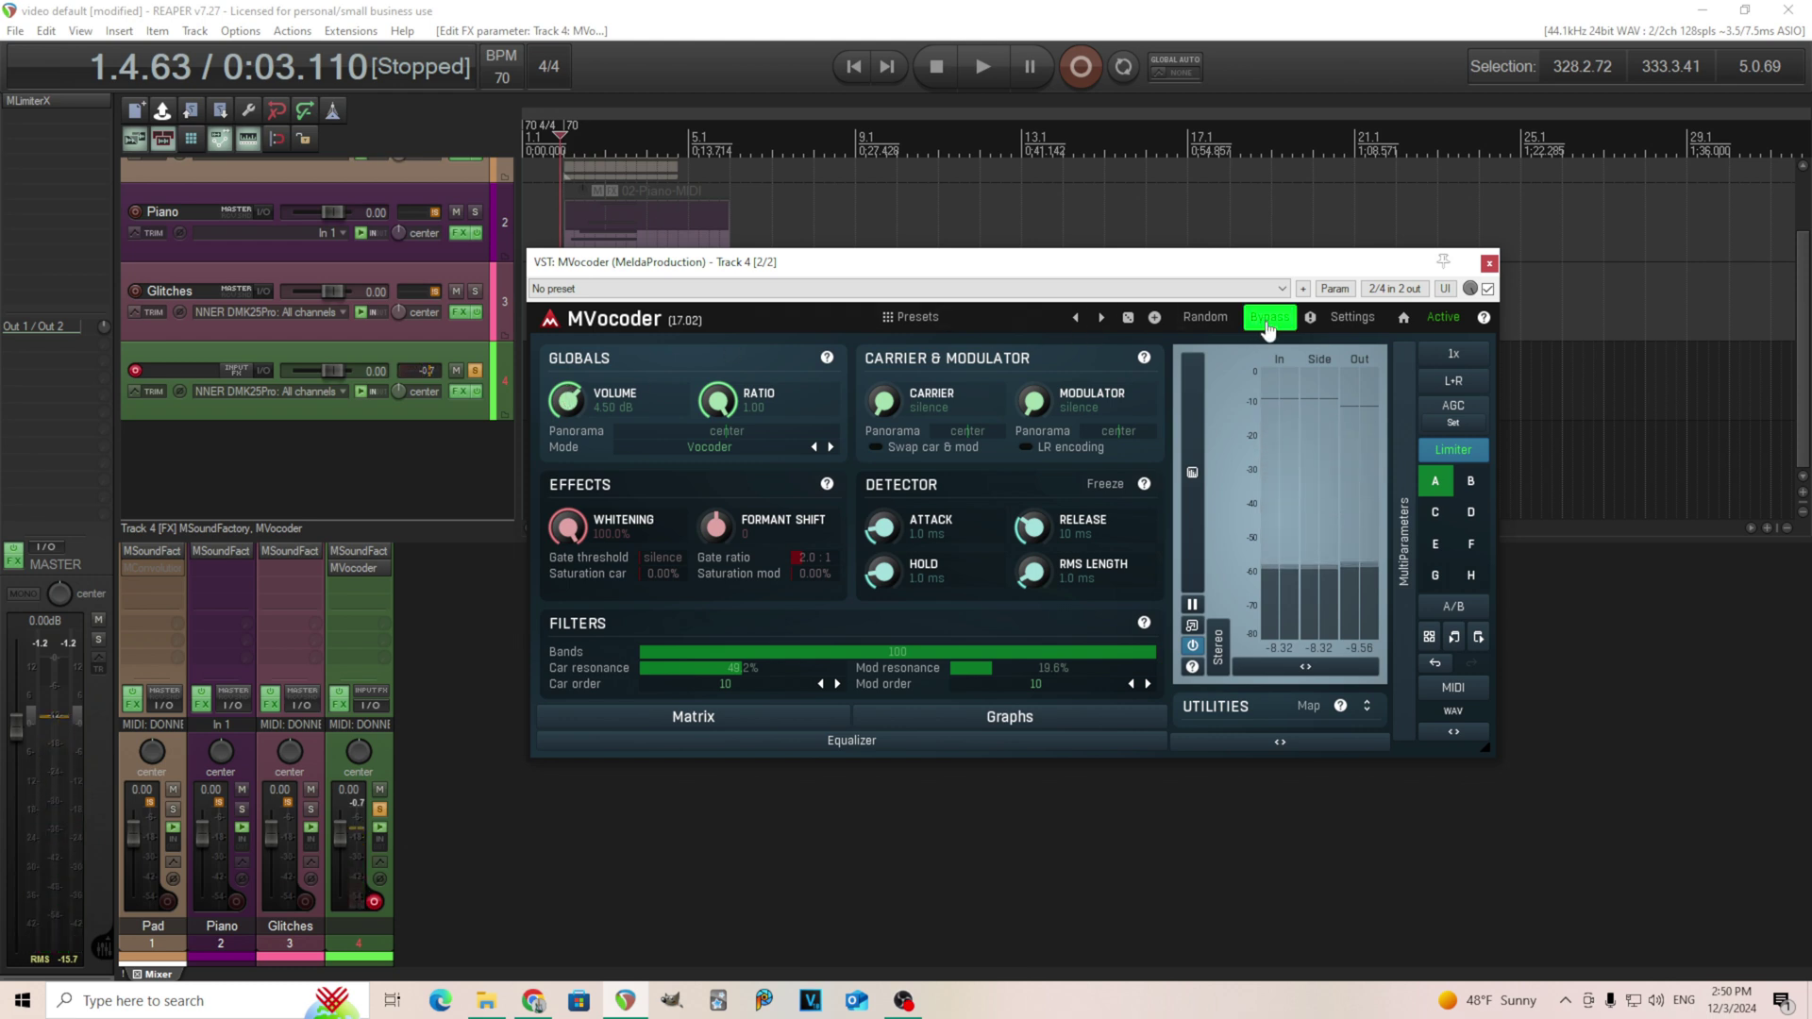
{"action": "left_click", "coordinate": [1269, 321]}
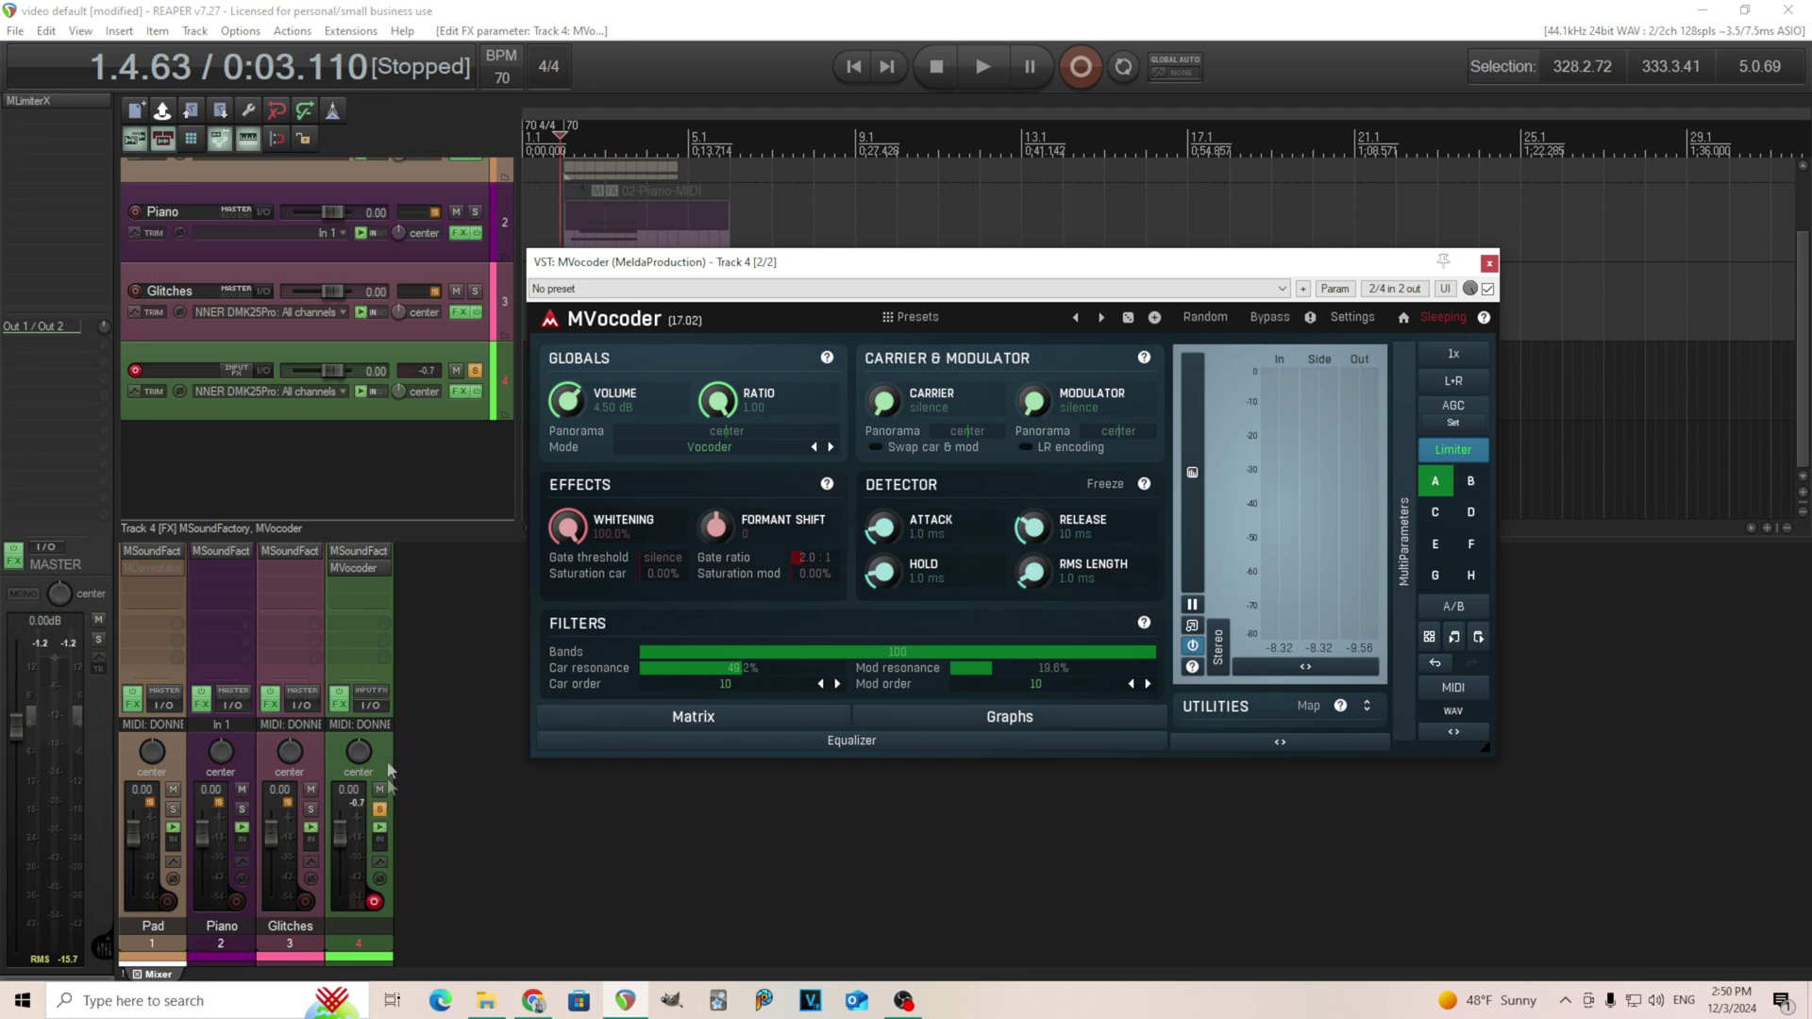
Add an Oscillator and a FilterBasic module below DrSampler in track 4's MSoundFactory.
{"action": "left_click", "coordinate": [364, 554]}
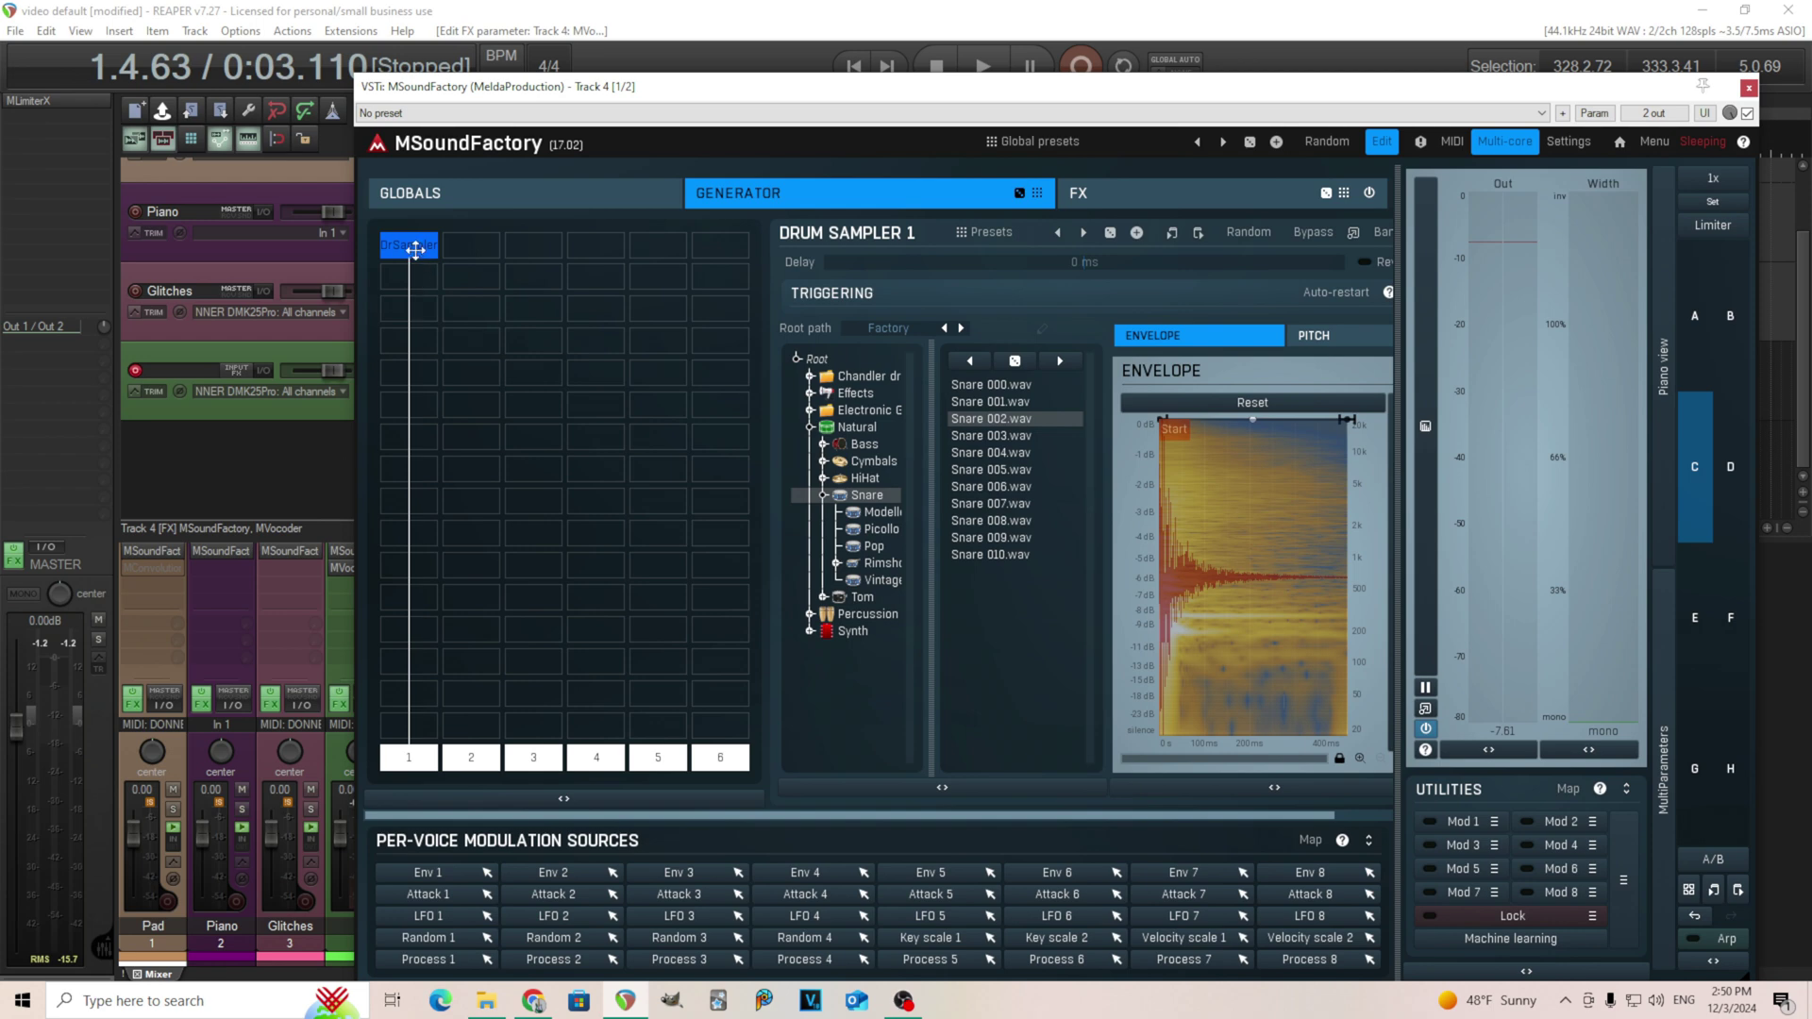
{"action": "double_click", "coordinate": [409, 283]}
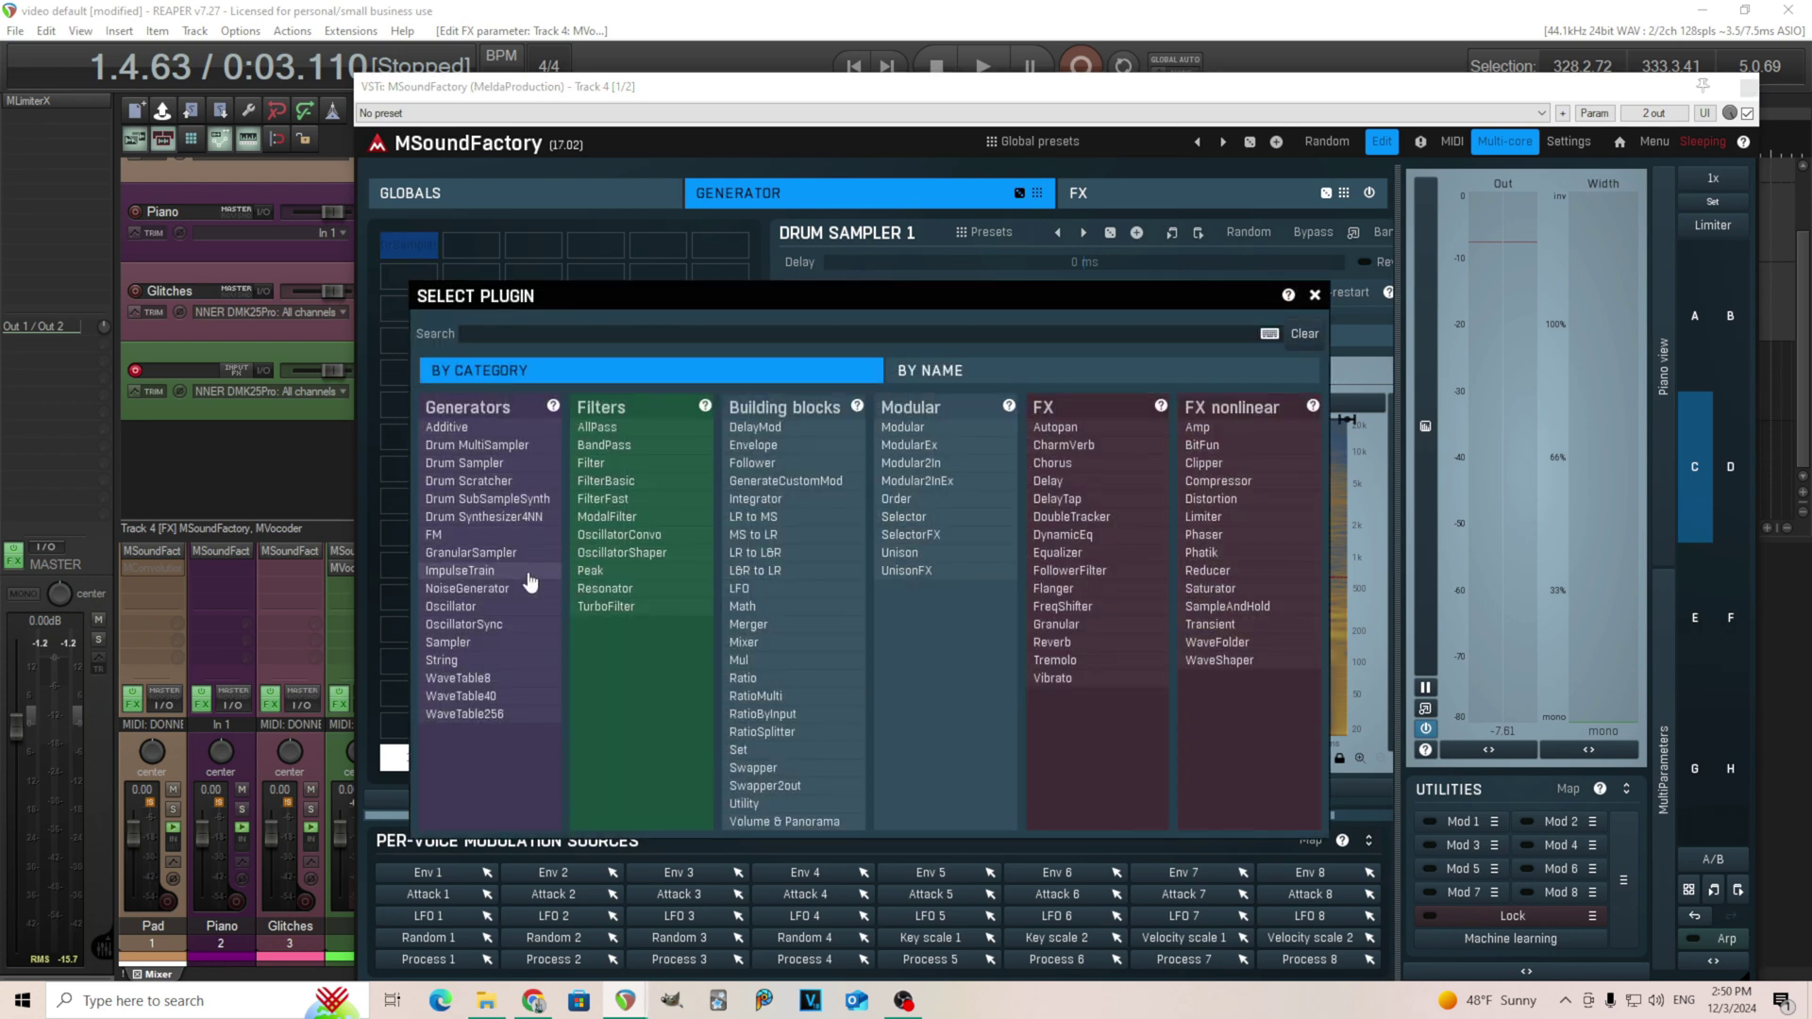
{"action": "left_click", "coordinate": [517, 607]}
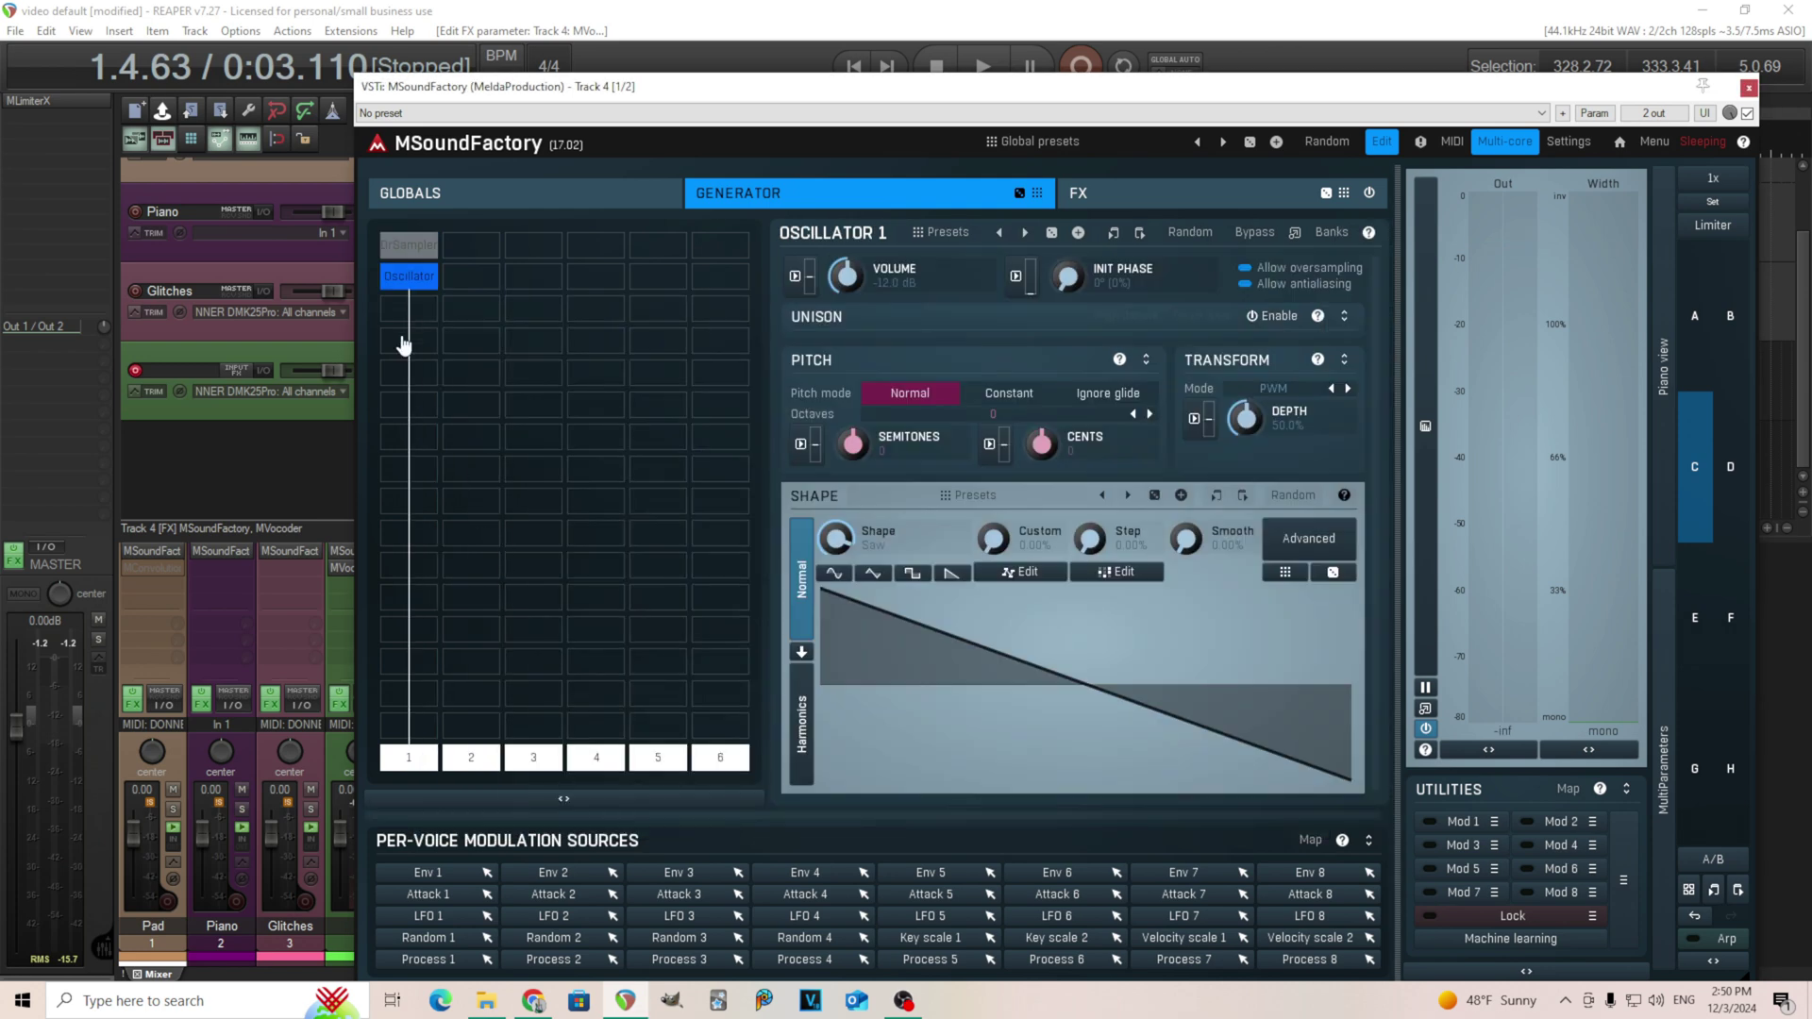
{"action": "double_click", "coordinate": [404, 344]}
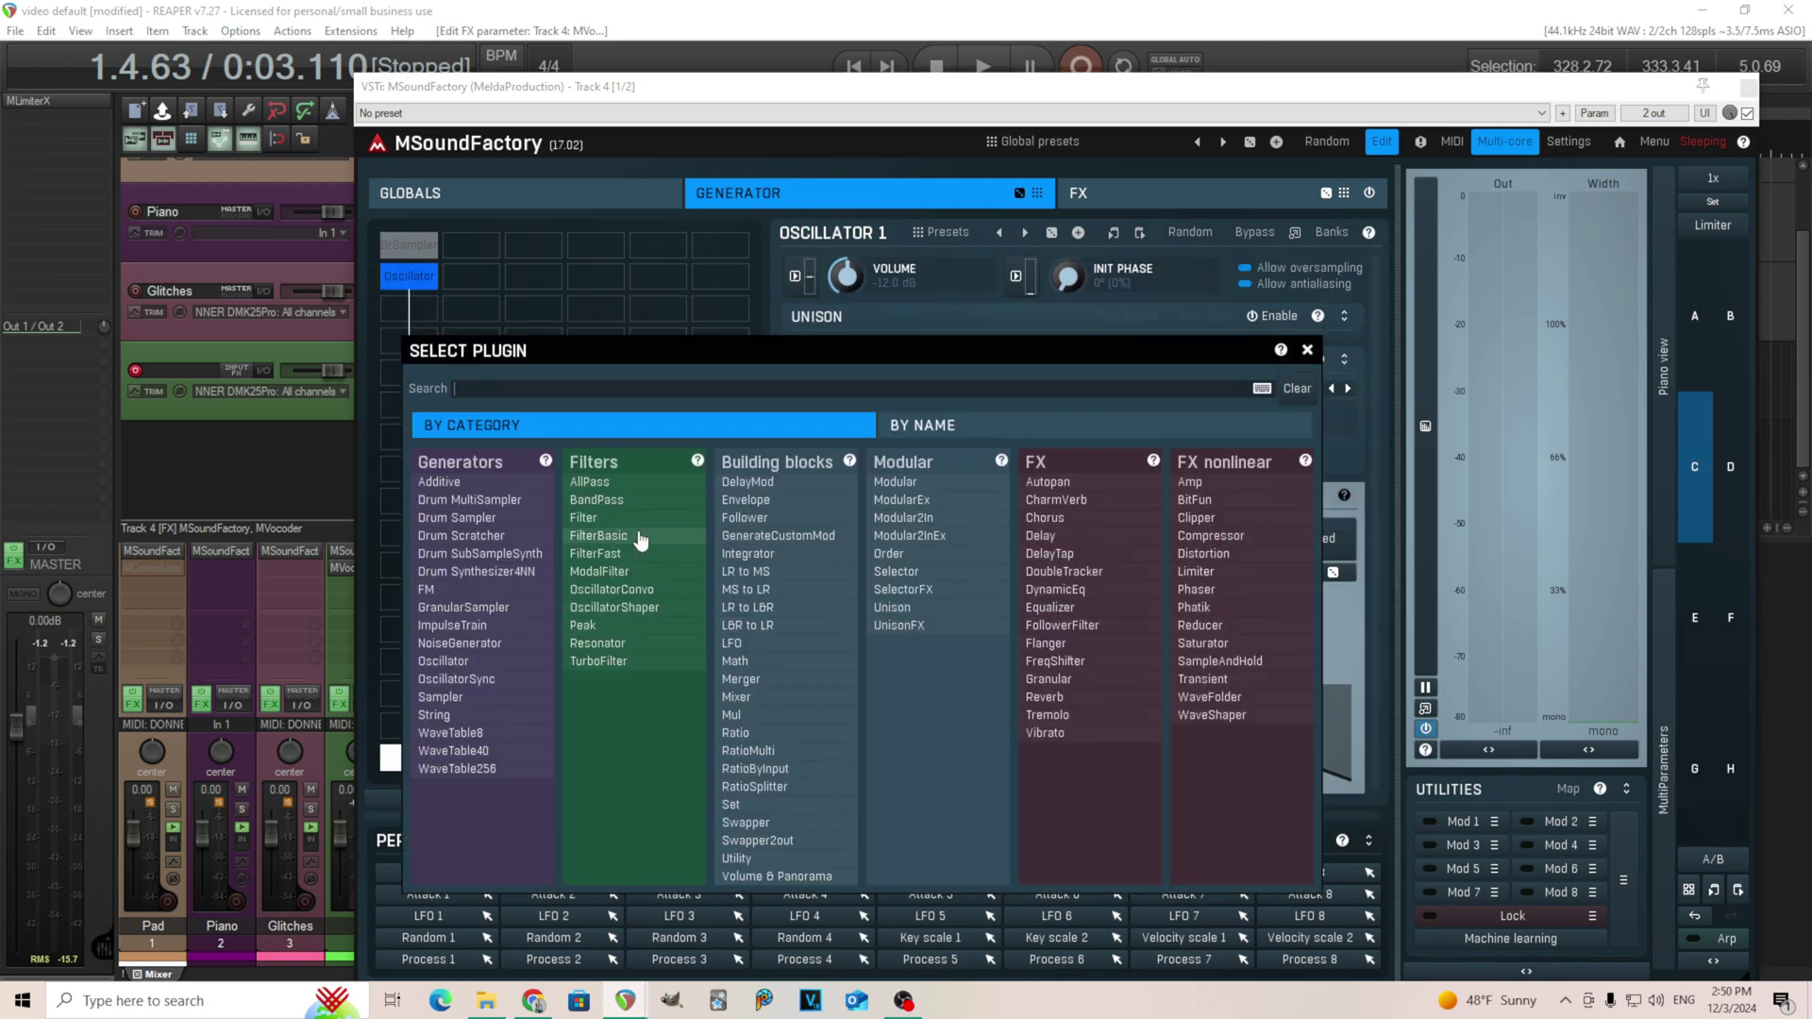
{"action": "left_click", "coordinate": [641, 536]}
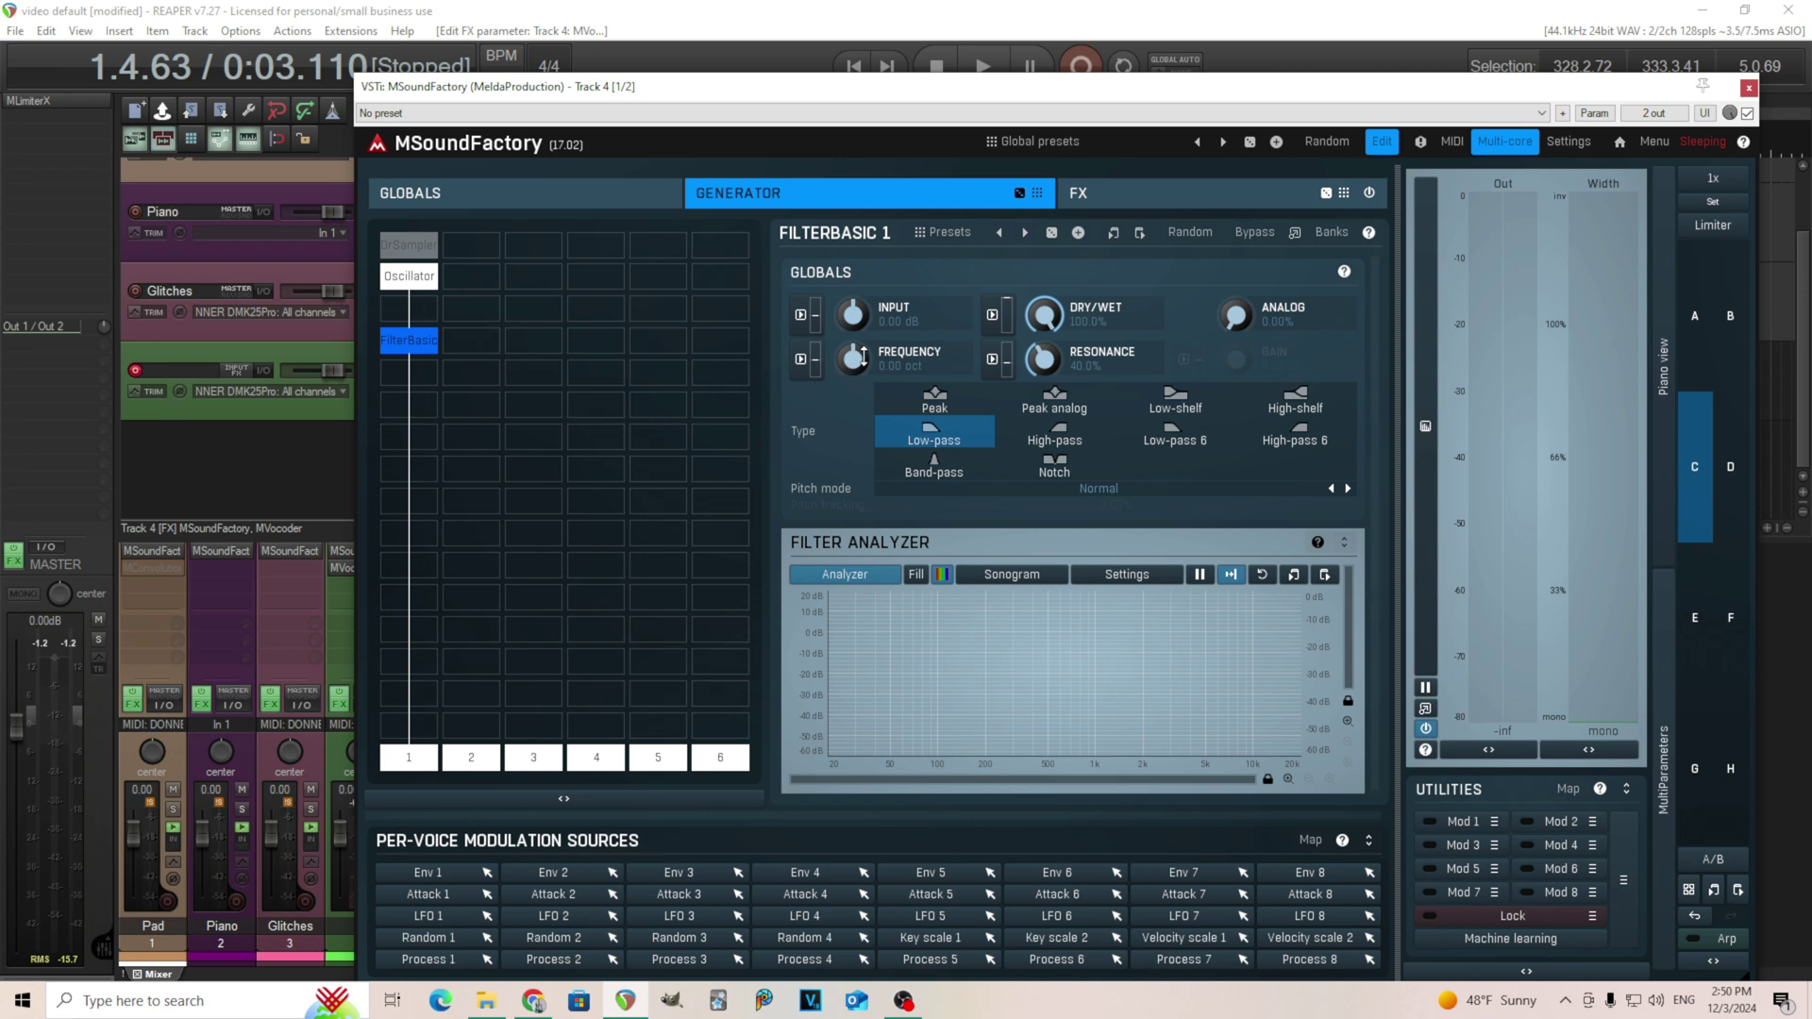
Tune the FilterBasic cutoff to about 10 kHz, comparing with MVocoder bypassed.
{"action": "left_click_drag", "start_coordinate": [856, 357], "coordinate": [856, 321]}
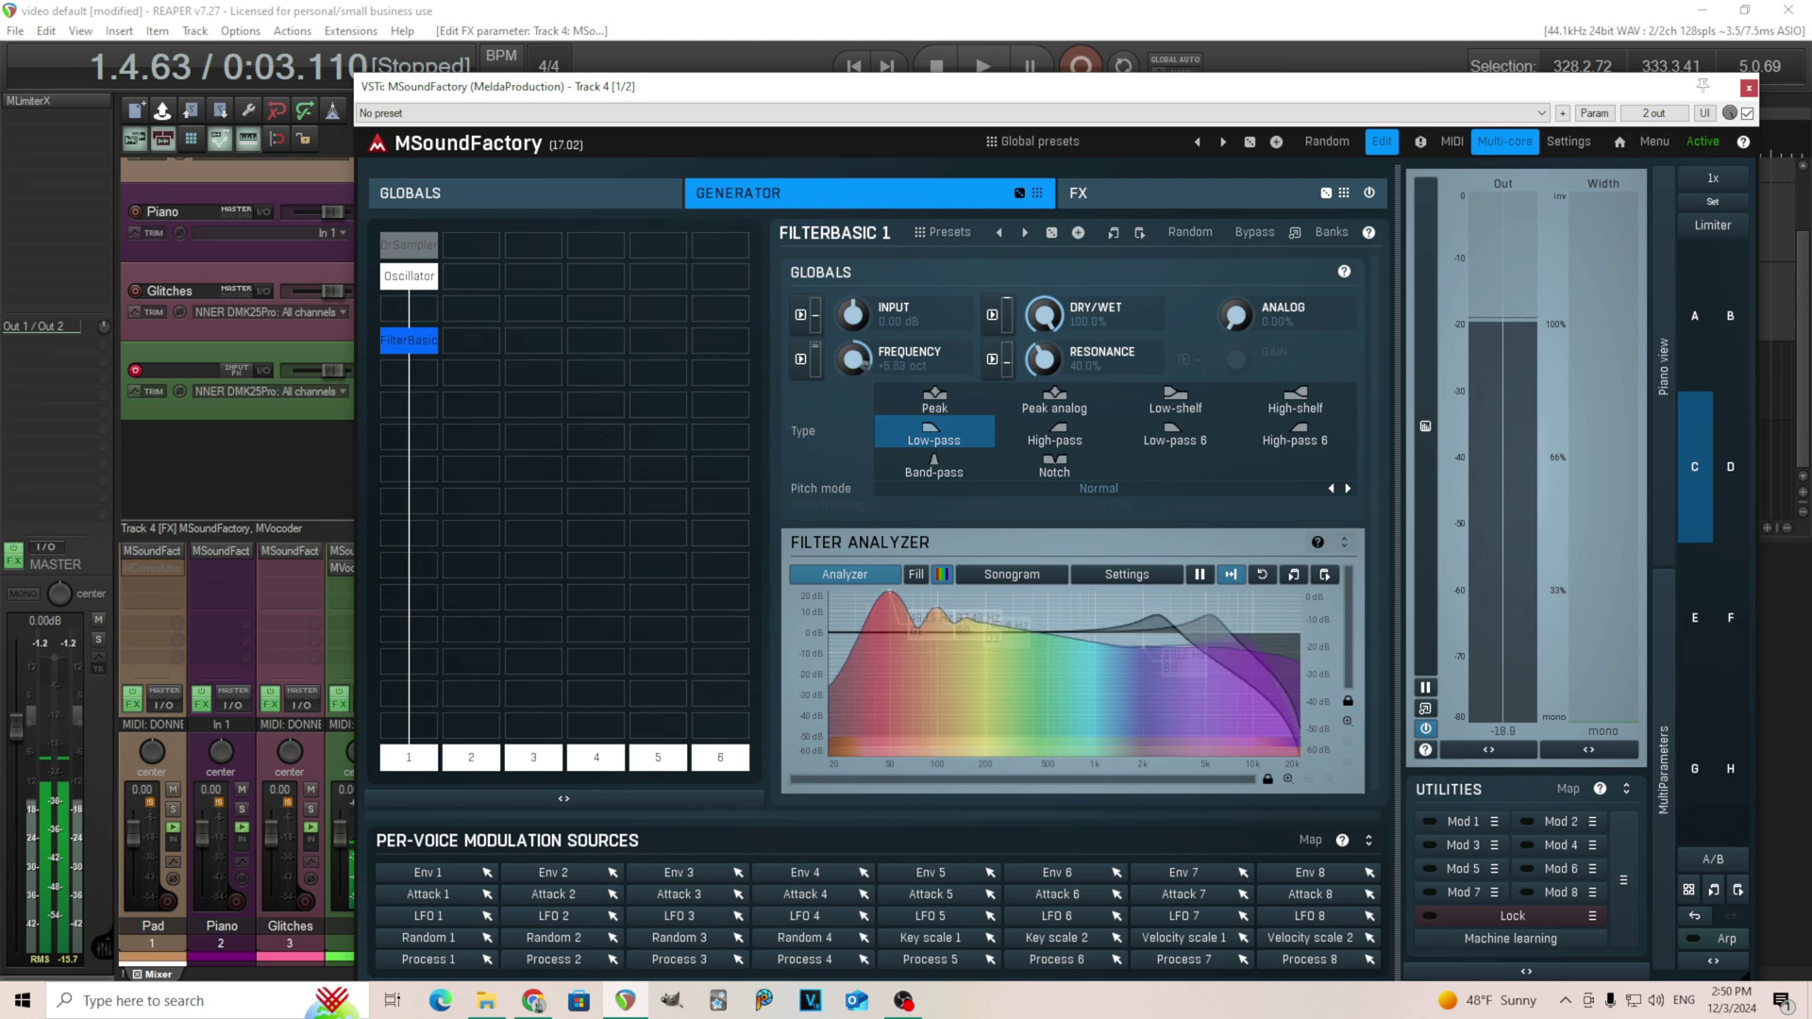
{"action": "left_click_drag", "start_coordinate": [856, 321], "coordinate": [856, 387]}
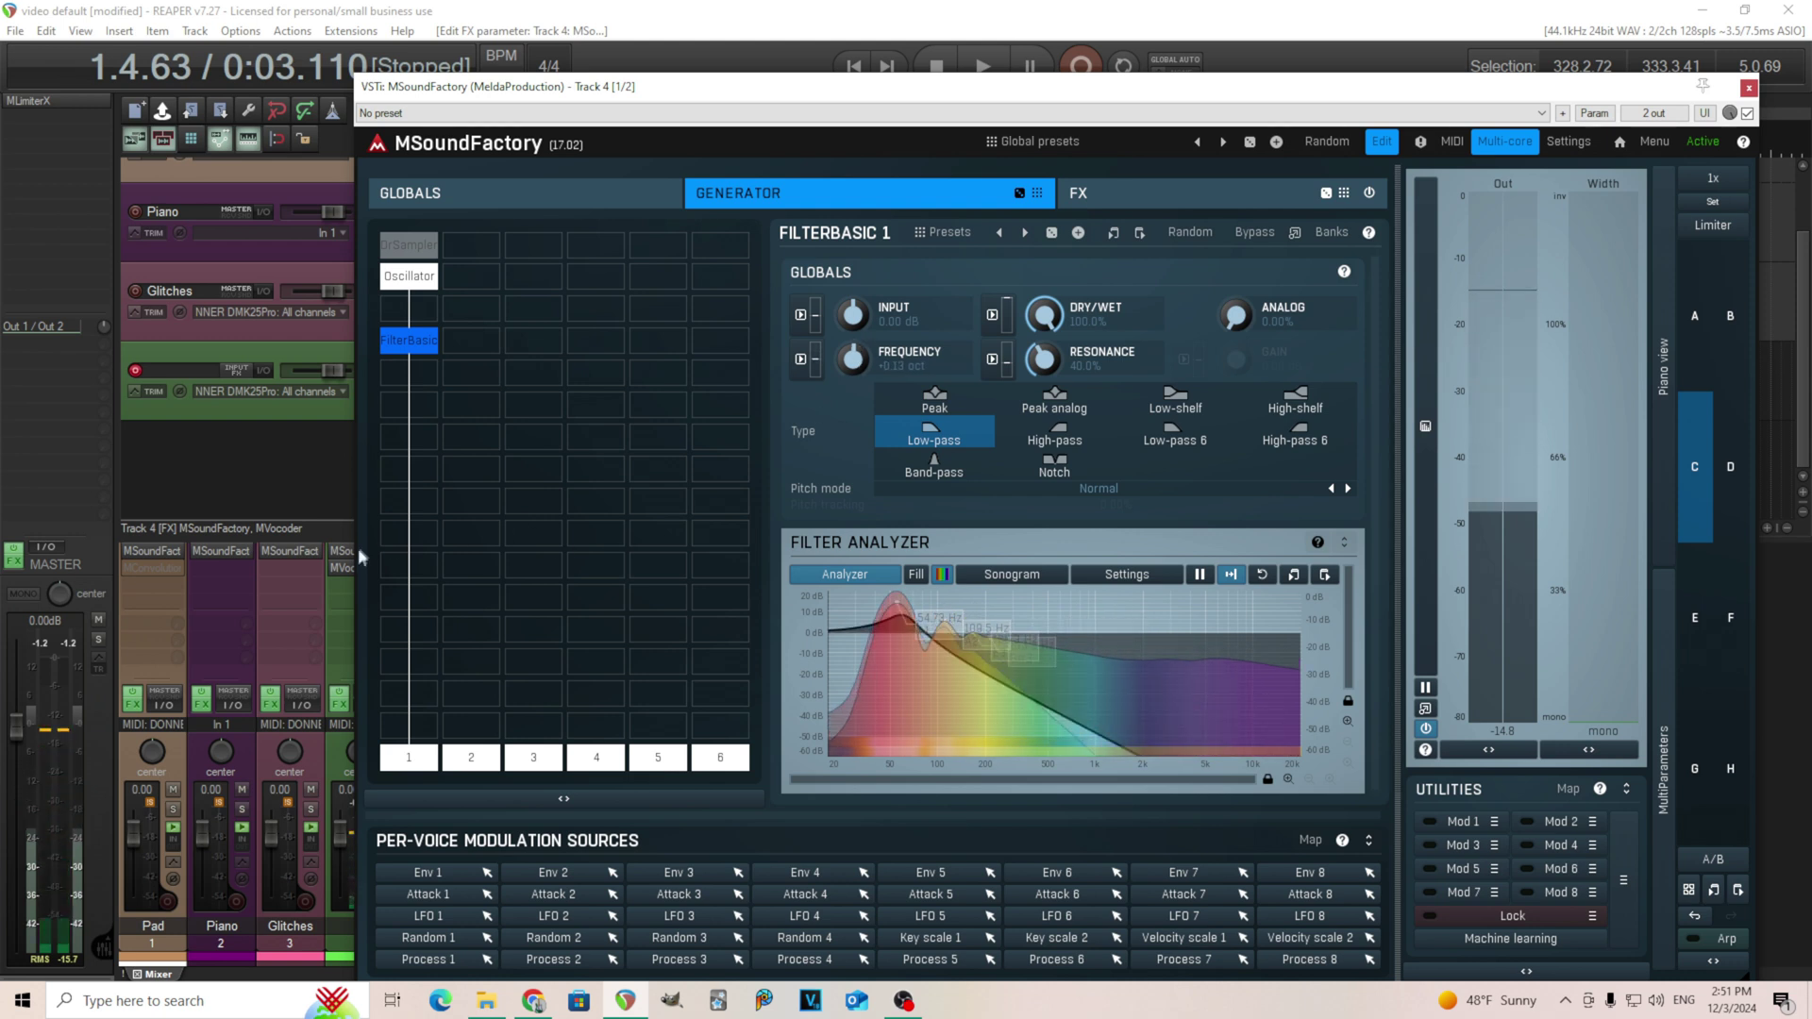
{"action": "left_click", "coordinate": [337, 570], "text": "shift"}
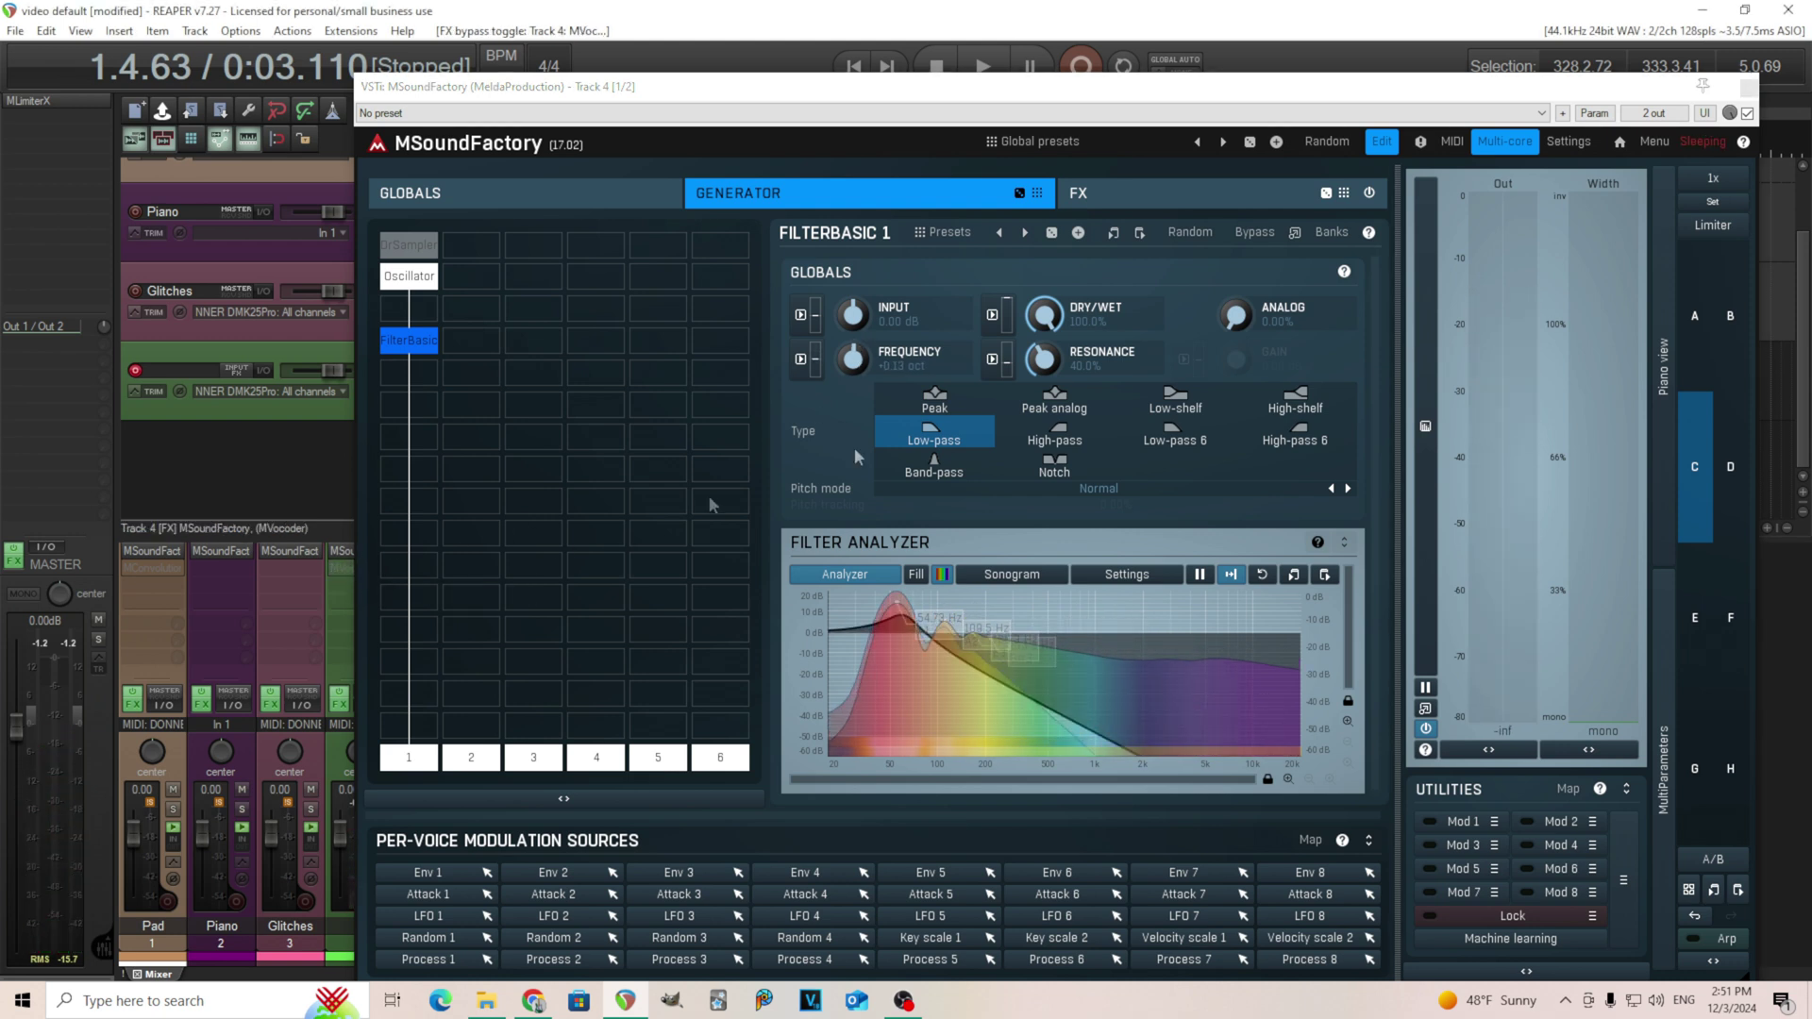
{"action": "mouse_move", "coordinate": [868, 377]}
{"action": "left_mouse_down"}
{"action": "mouse_move", "coordinate": [869, 189]}
{"action": "mouse_move", "coordinate": [854, 392]}
{"action": "left_mouse_up"}
{"action": "left_click", "coordinate": [343, 570], "text": "shift"}
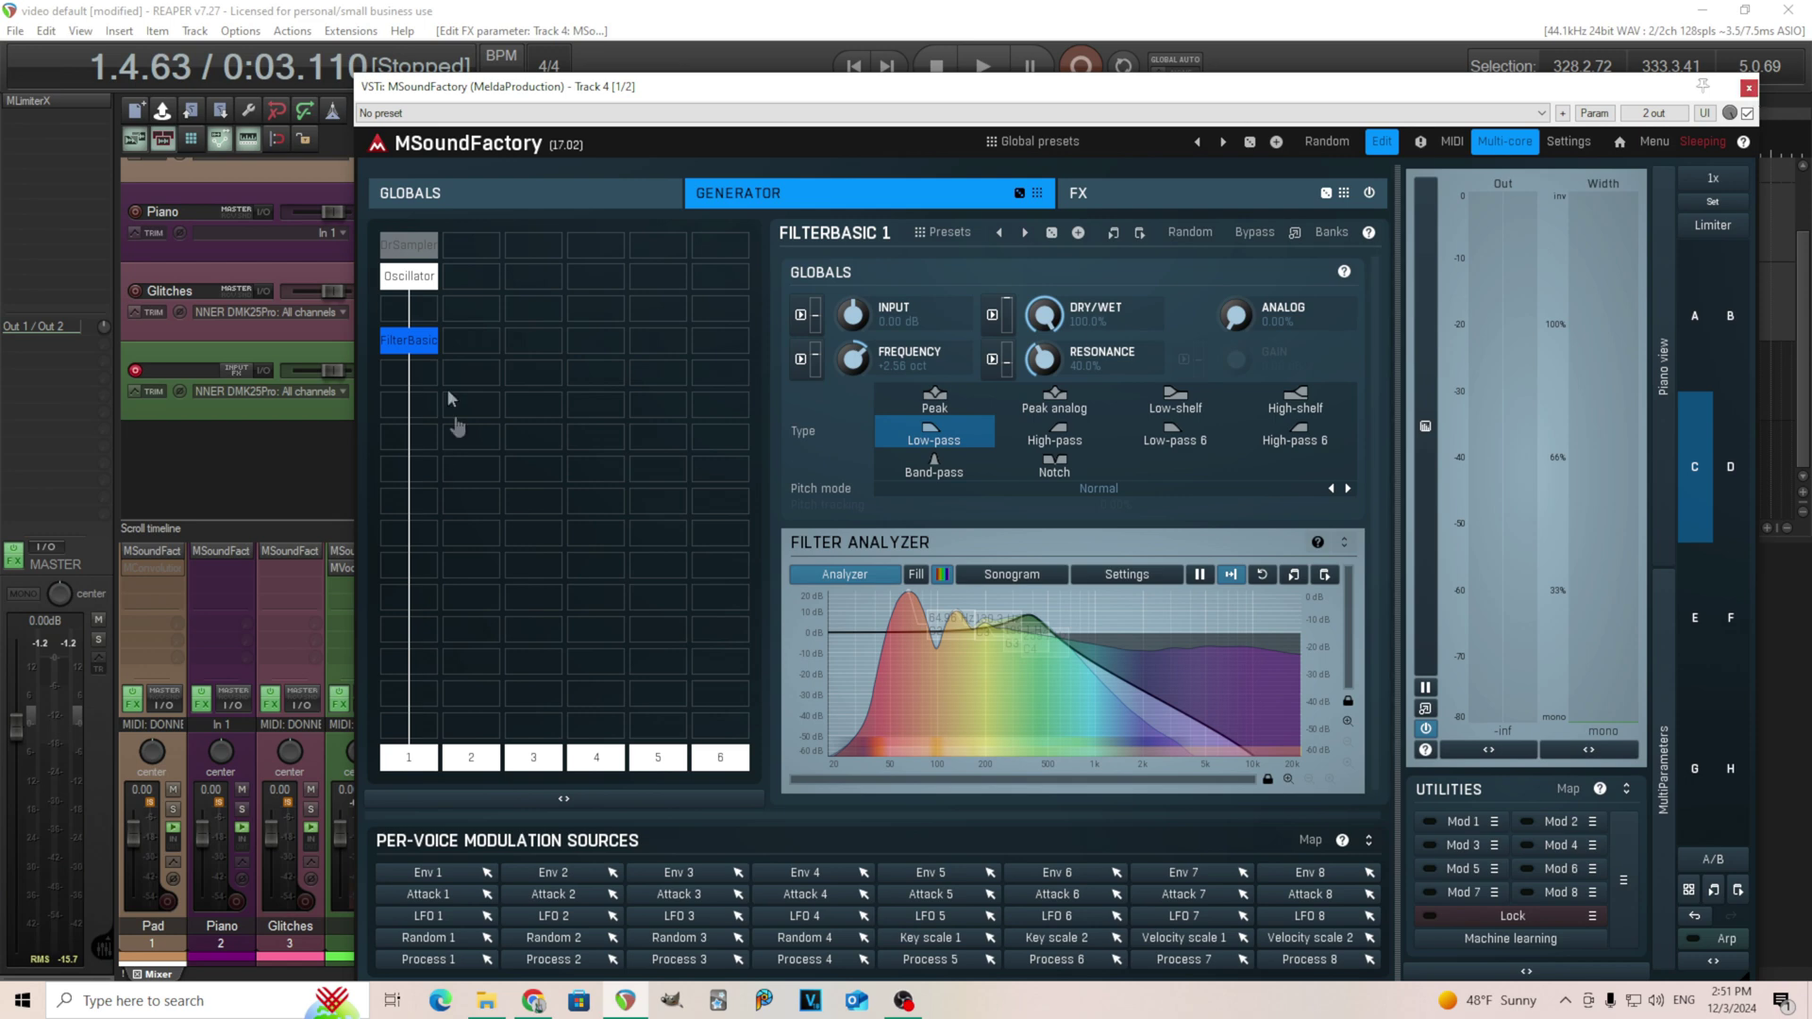
View the Oscillator module's settings, then return to FilterBasic's settings.
{"action": "double_click", "coordinate": [420, 283]}
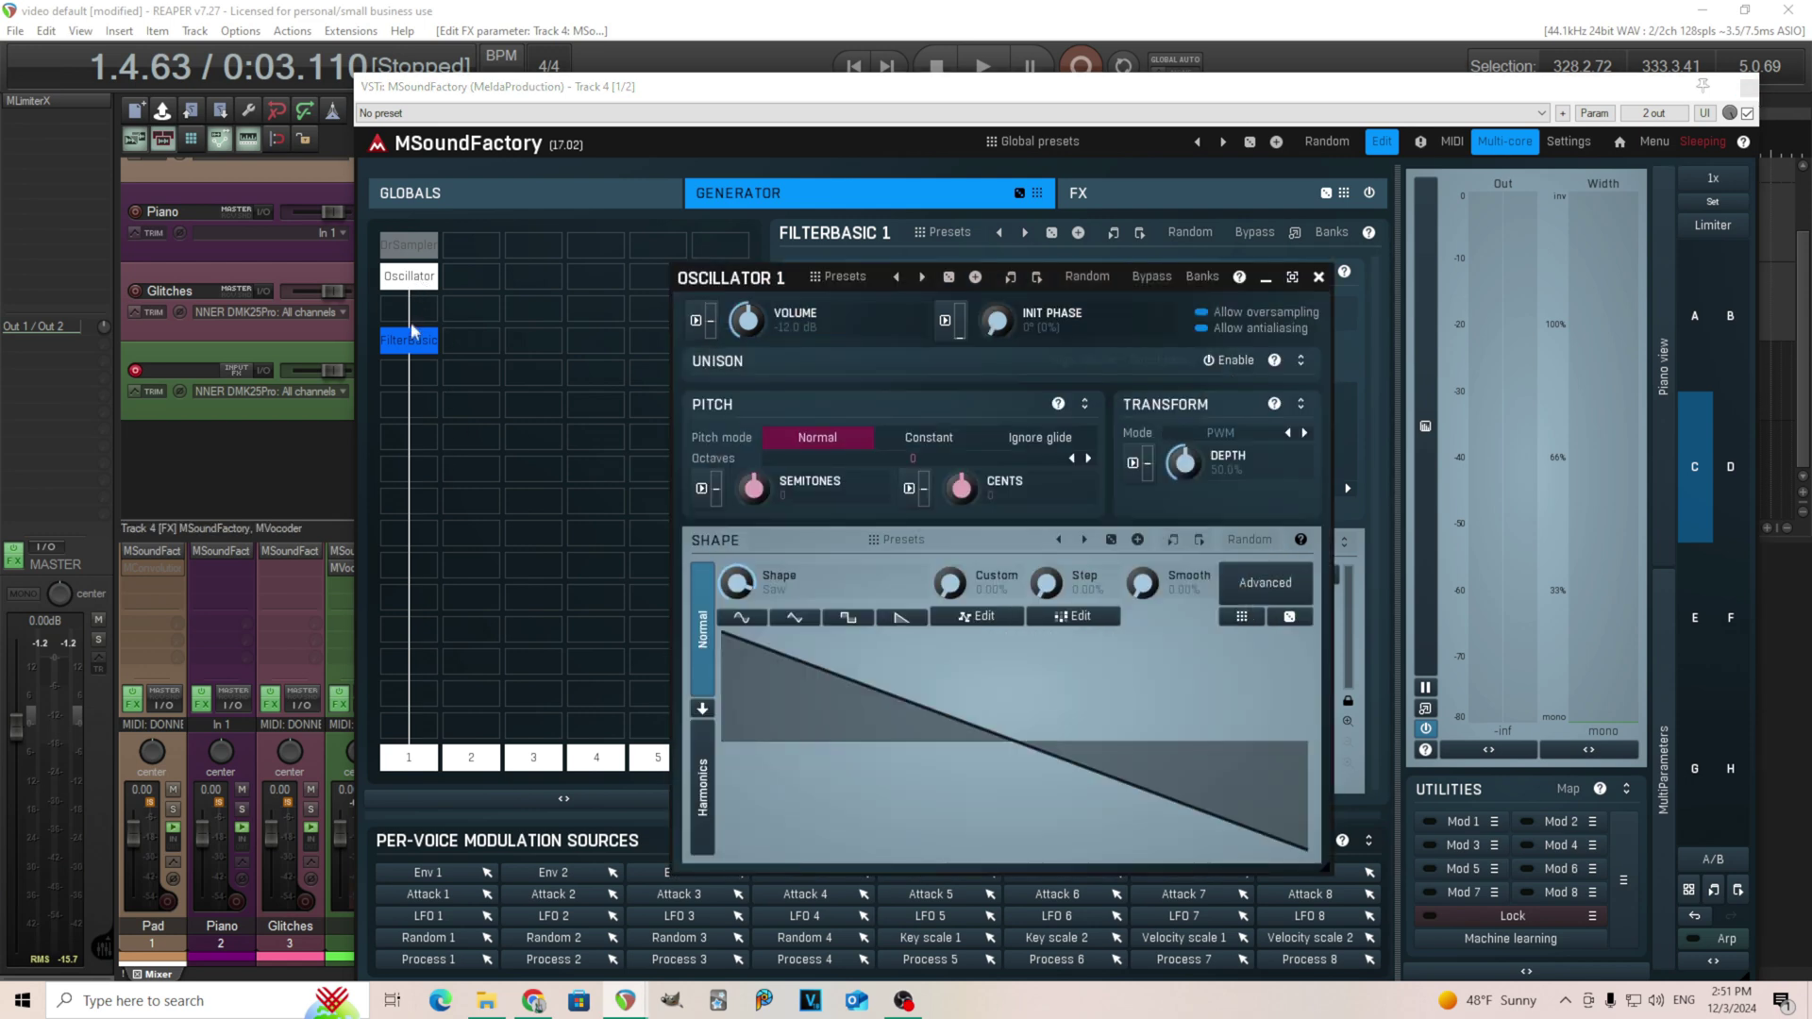
{"action": "left_click", "coordinate": [1319, 277]}
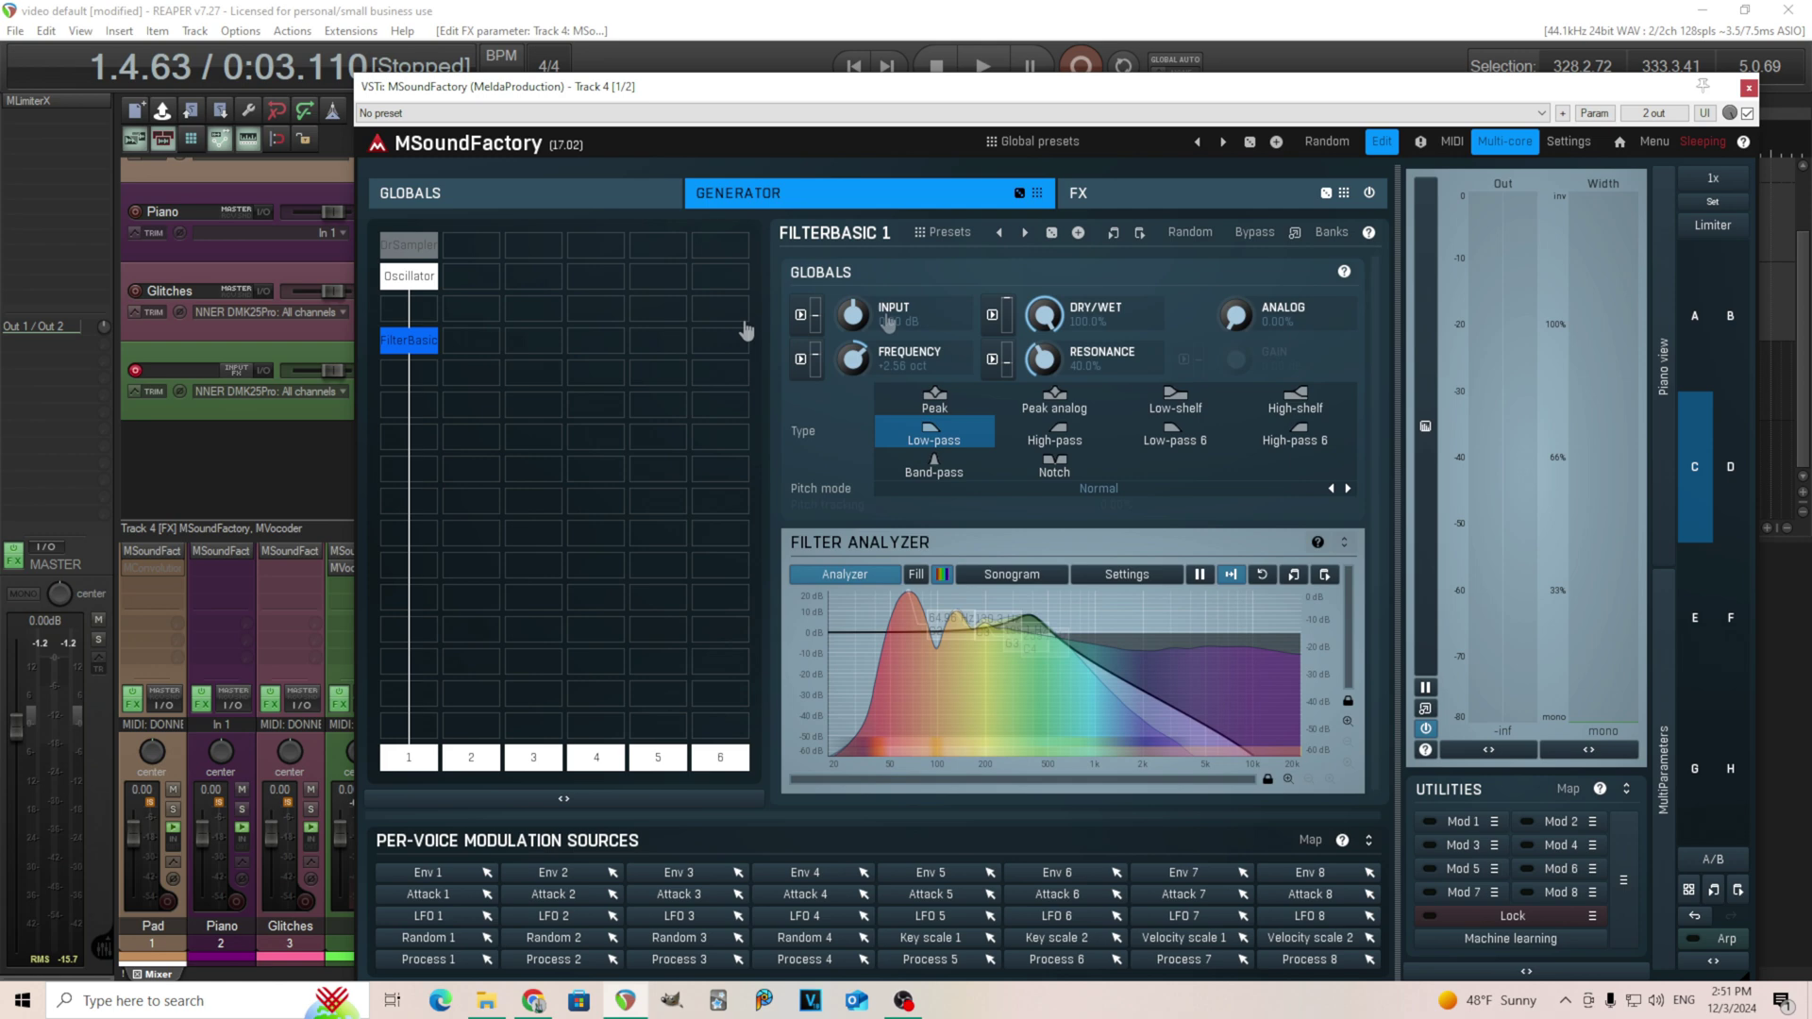
{"action": "left_click", "coordinate": [422, 283]}
{"action": "left_click", "coordinate": [412, 342]}
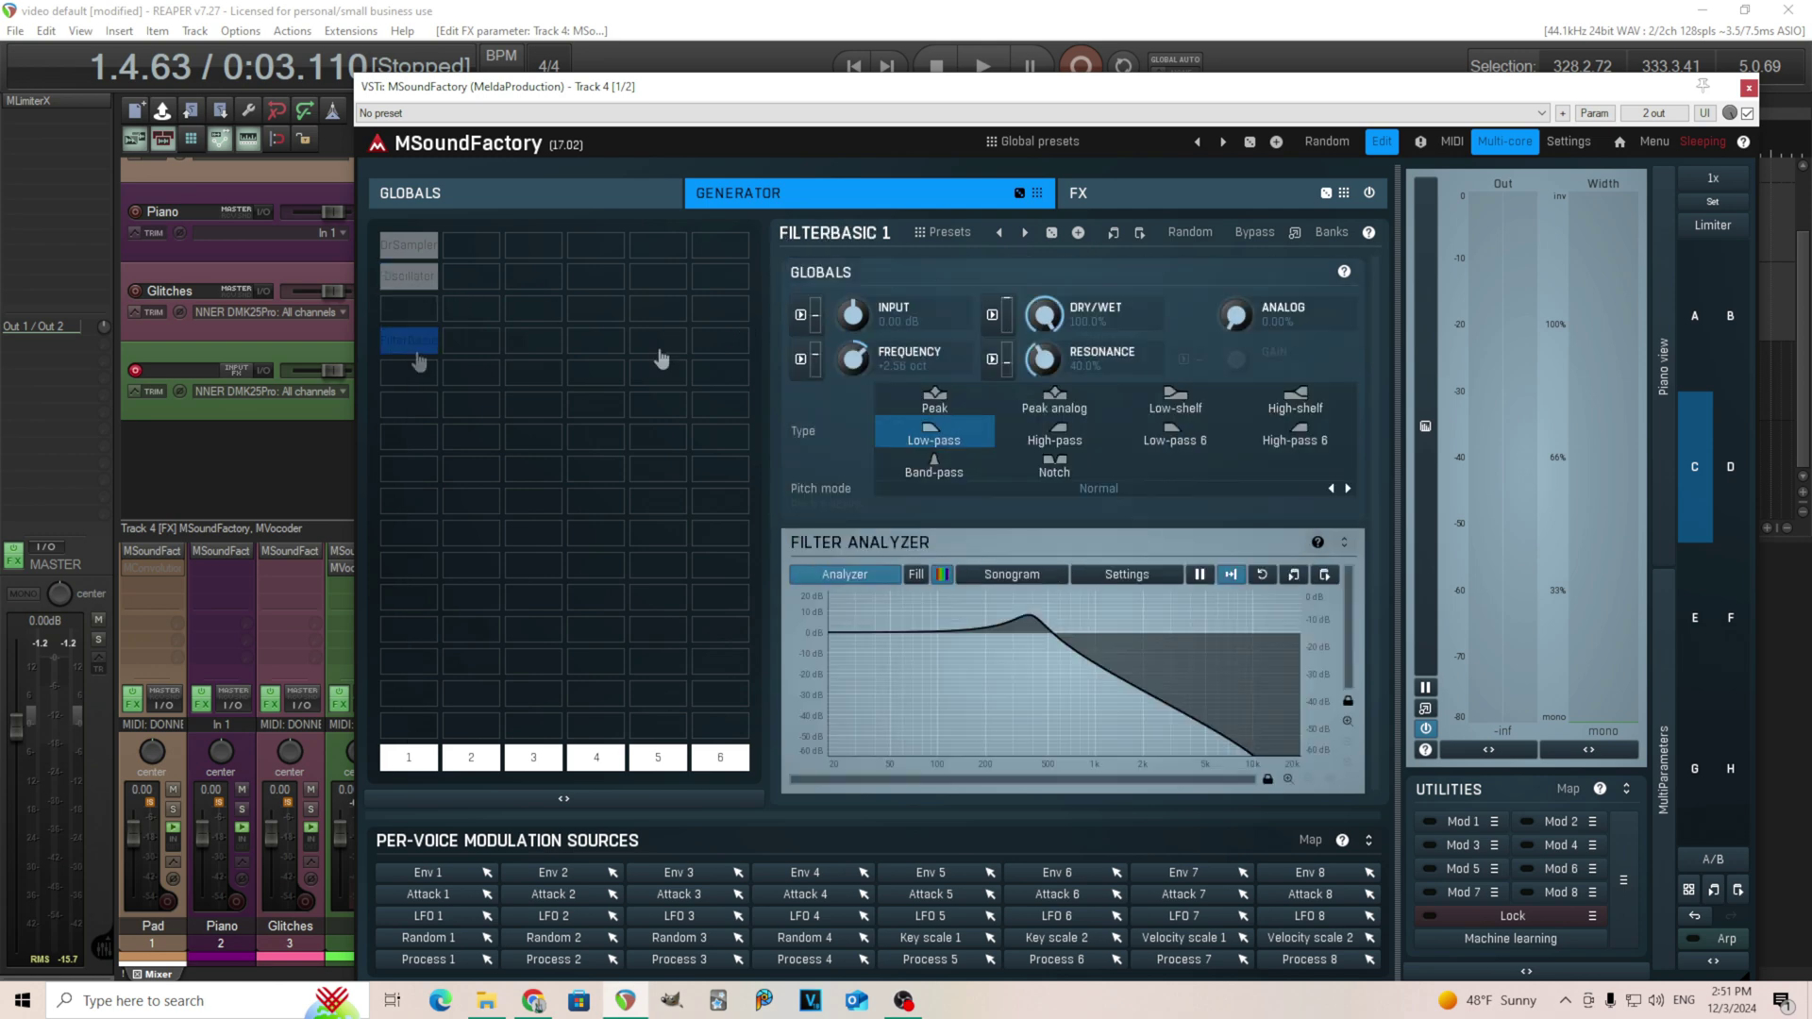
Close MSoundFactory, show MVocoder's Equalizer and reset all band levels to 0 dB.
{"action": "left_click", "coordinate": [1748, 89]}
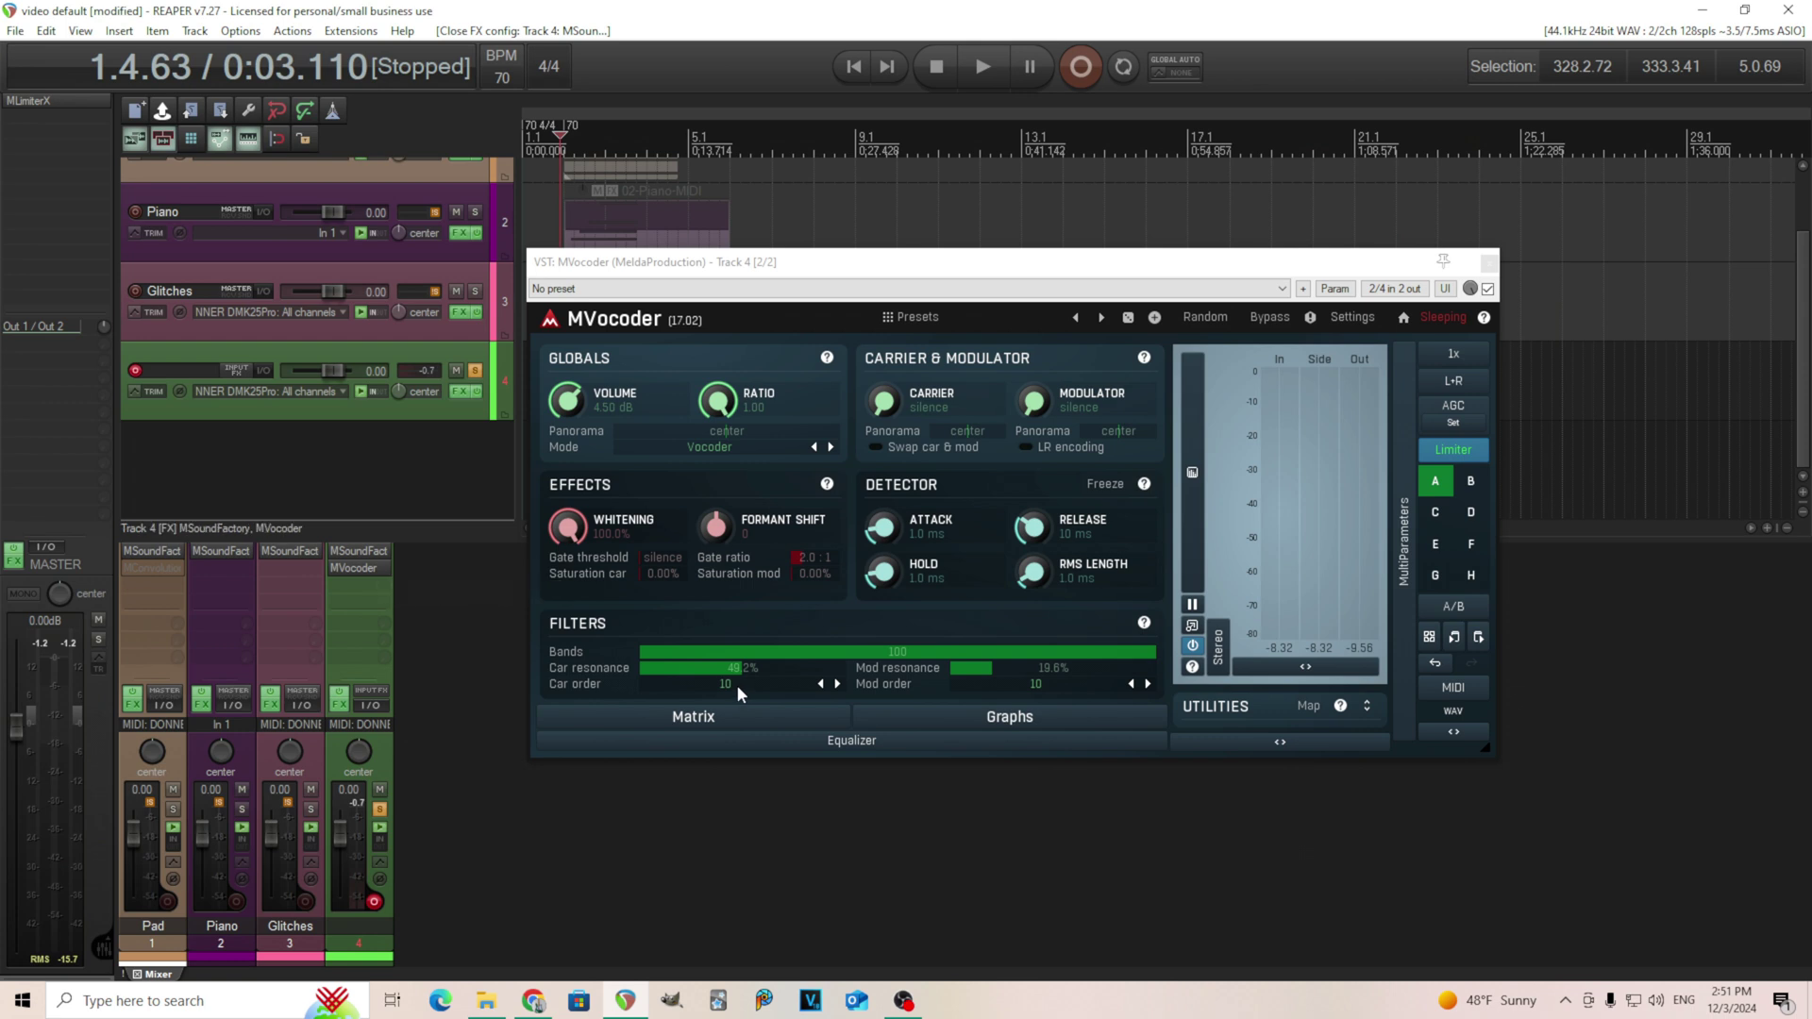
{"action": "left_click", "coordinate": [864, 742]}
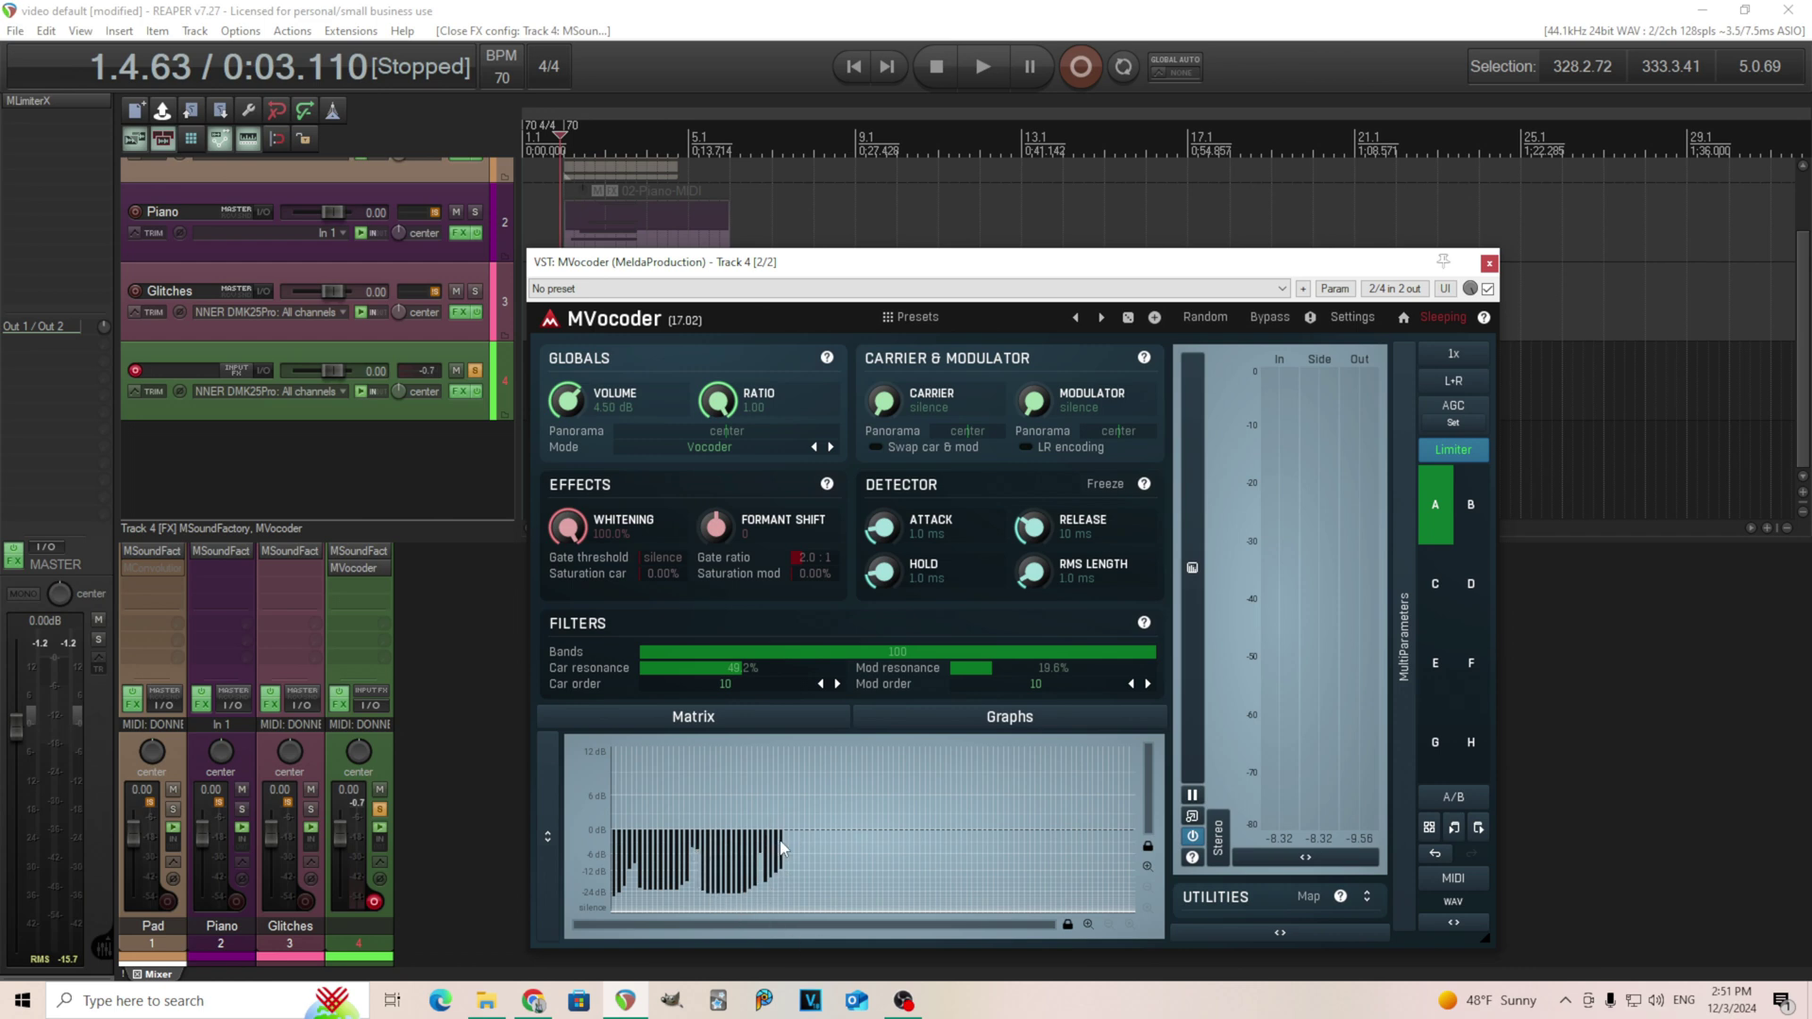
{"action": "left_click_drag", "start_coordinate": [794, 841], "coordinate": [602, 828]}
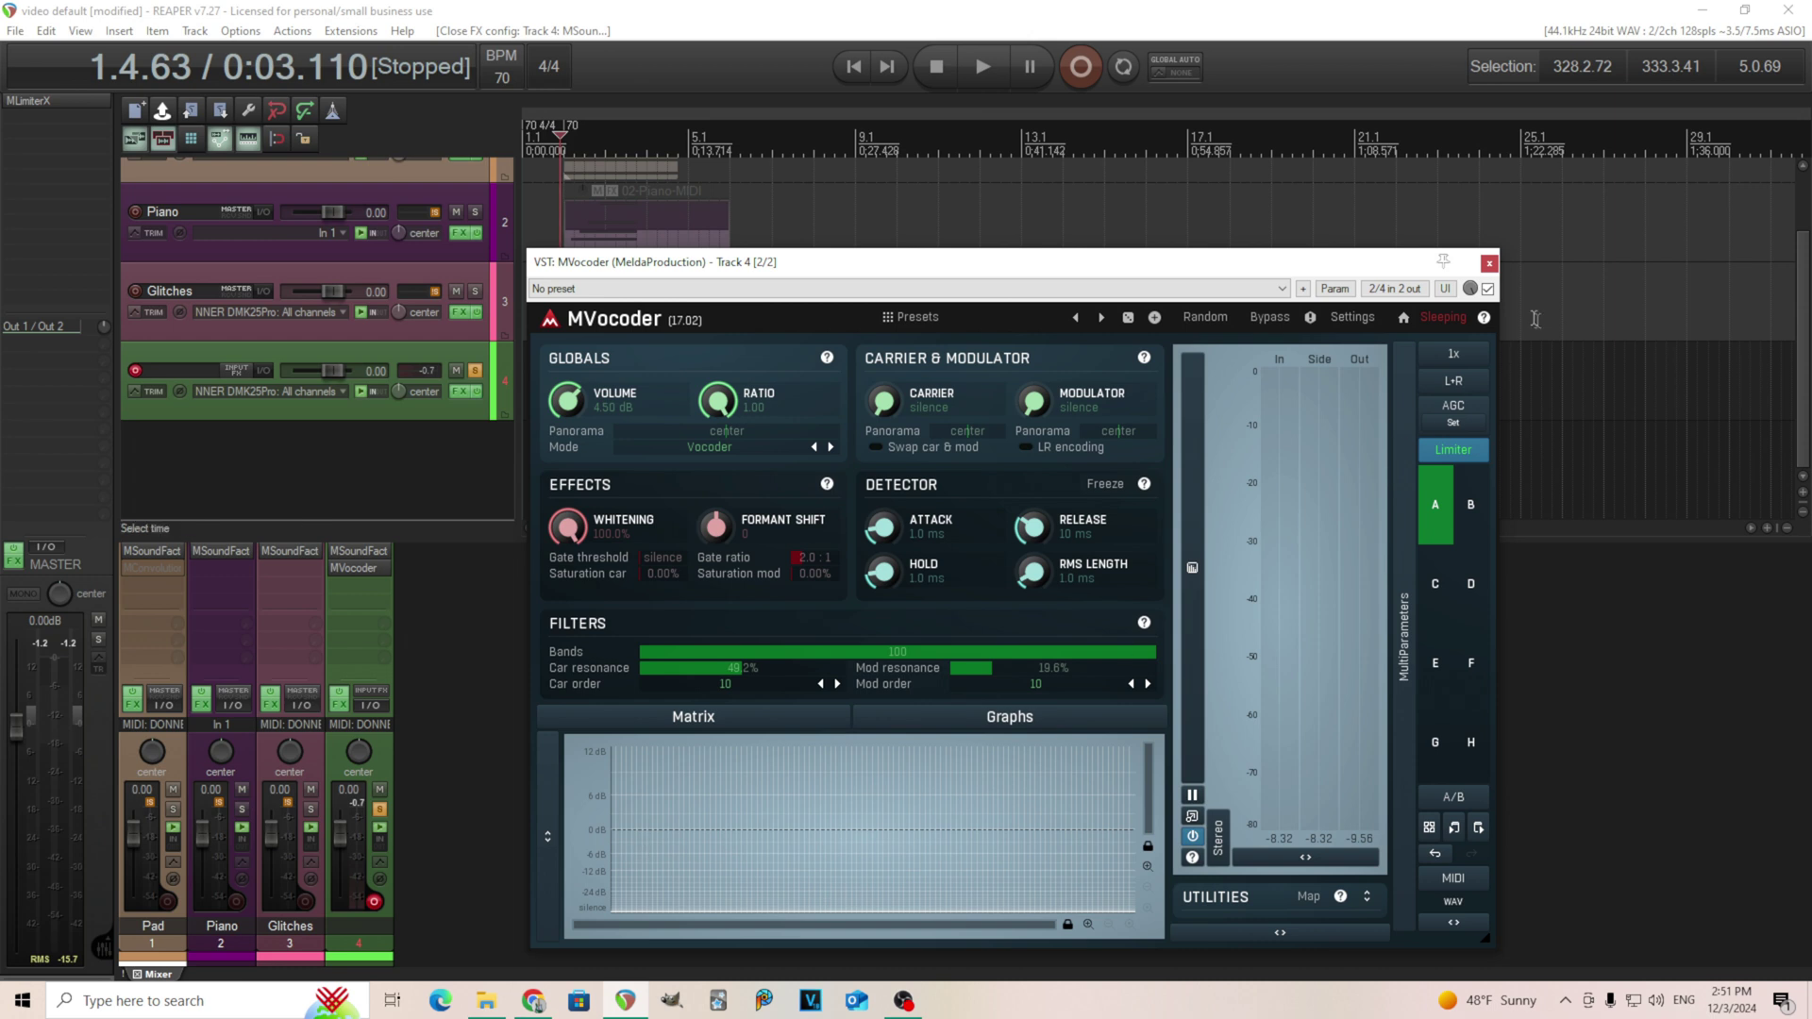
Reopen track 4's MSoundFactory and add a NoiseGenerator module to the generators.
{"action": "left_click", "coordinate": [1491, 264]}
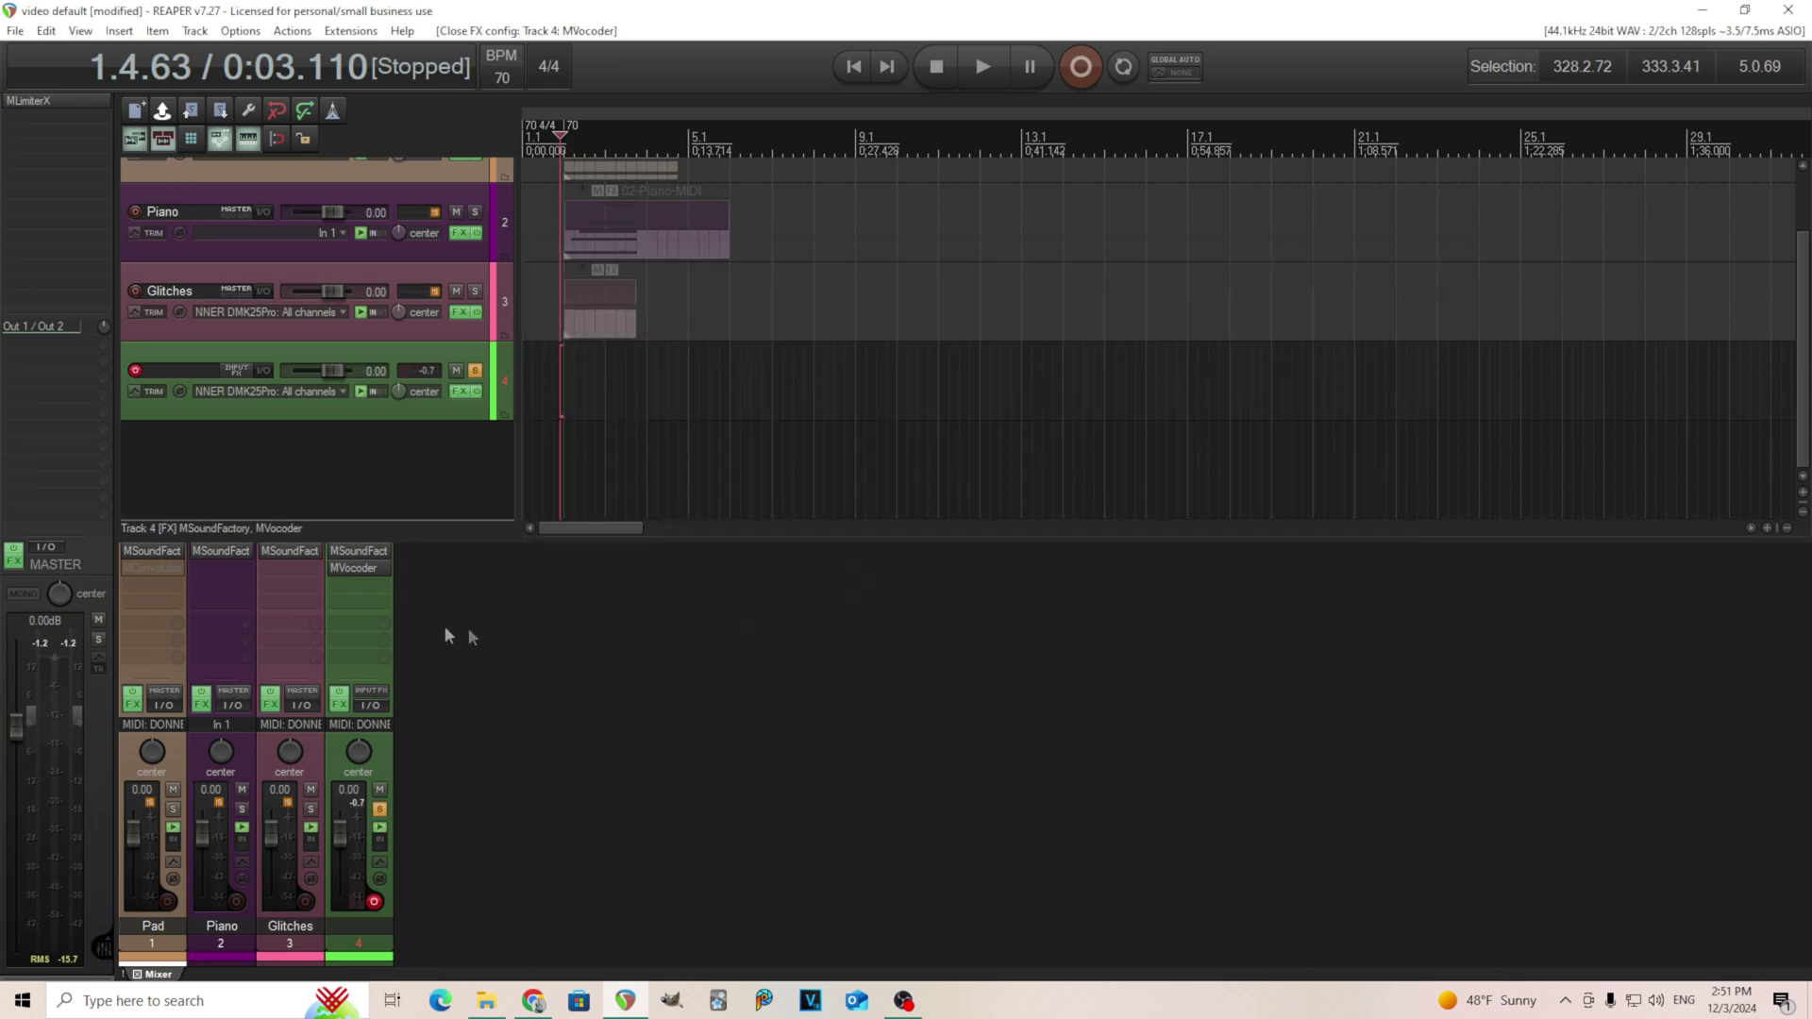
{"action": "left_click", "coordinate": [359, 555]}
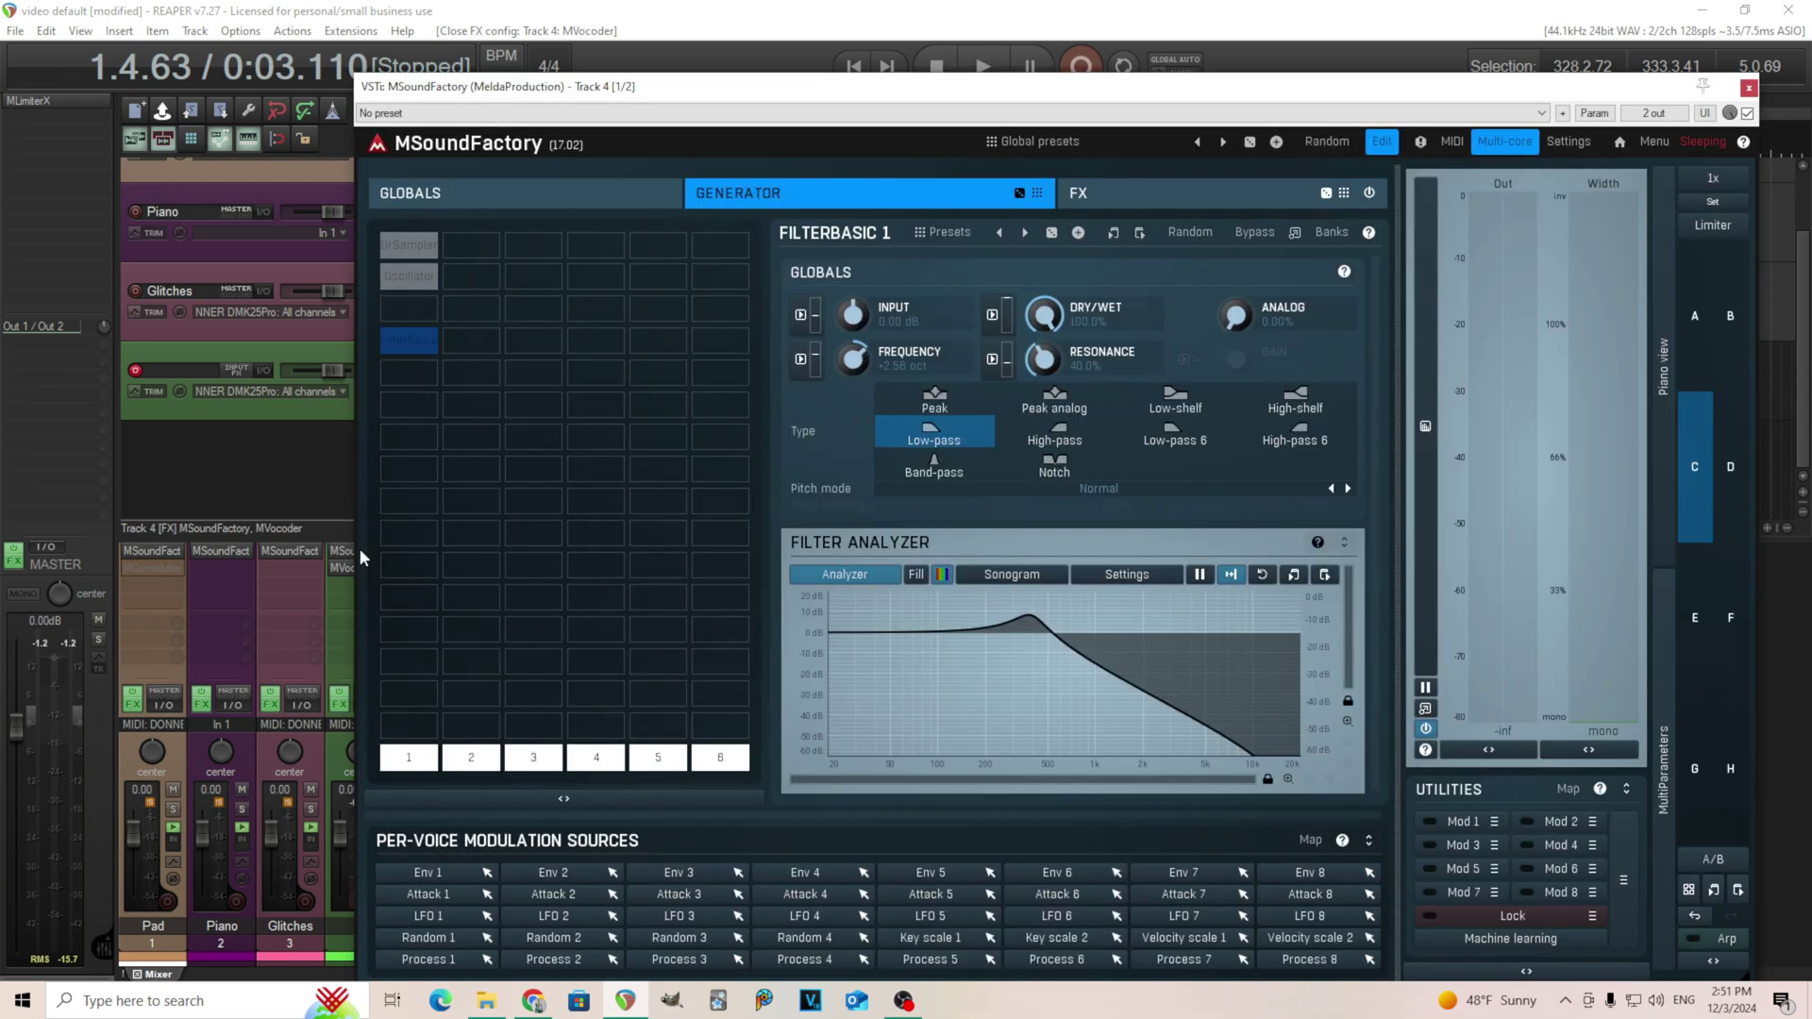
{"action": "left_click_drag", "start_coordinate": [948, 95], "coordinate": [1050, 100]}
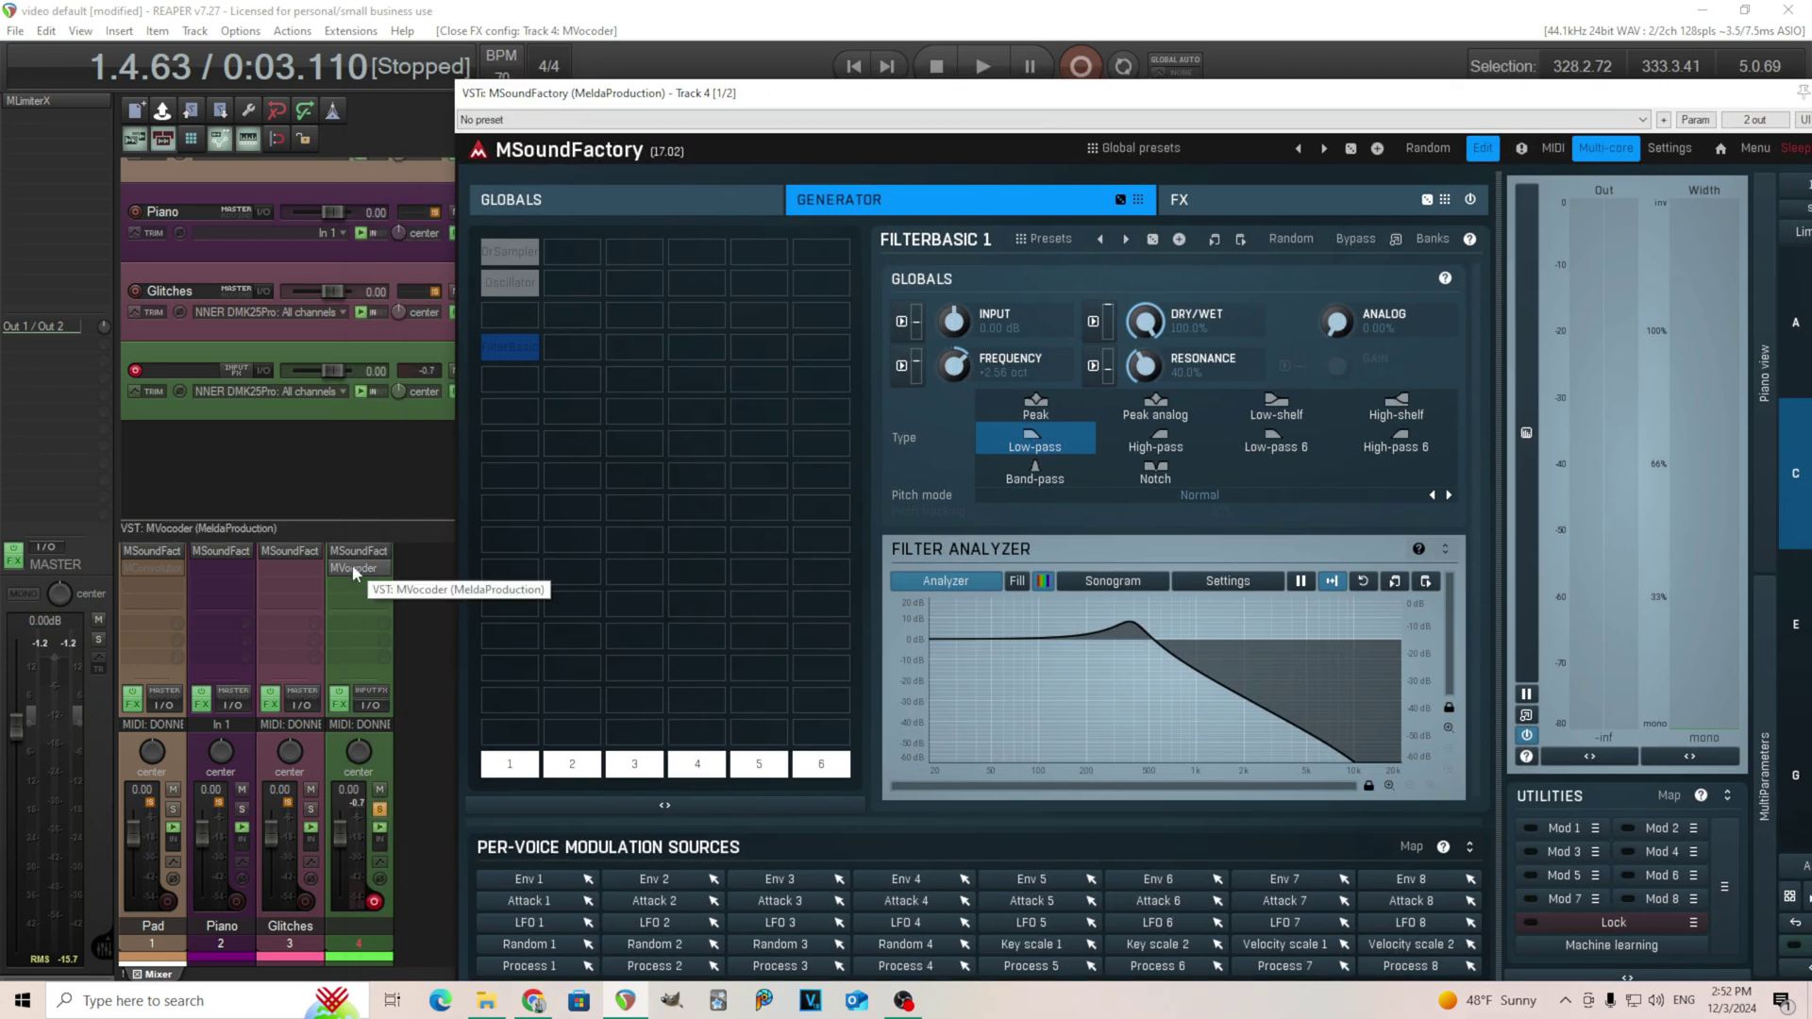
{"action": "left_click", "coordinate": [518, 412]}
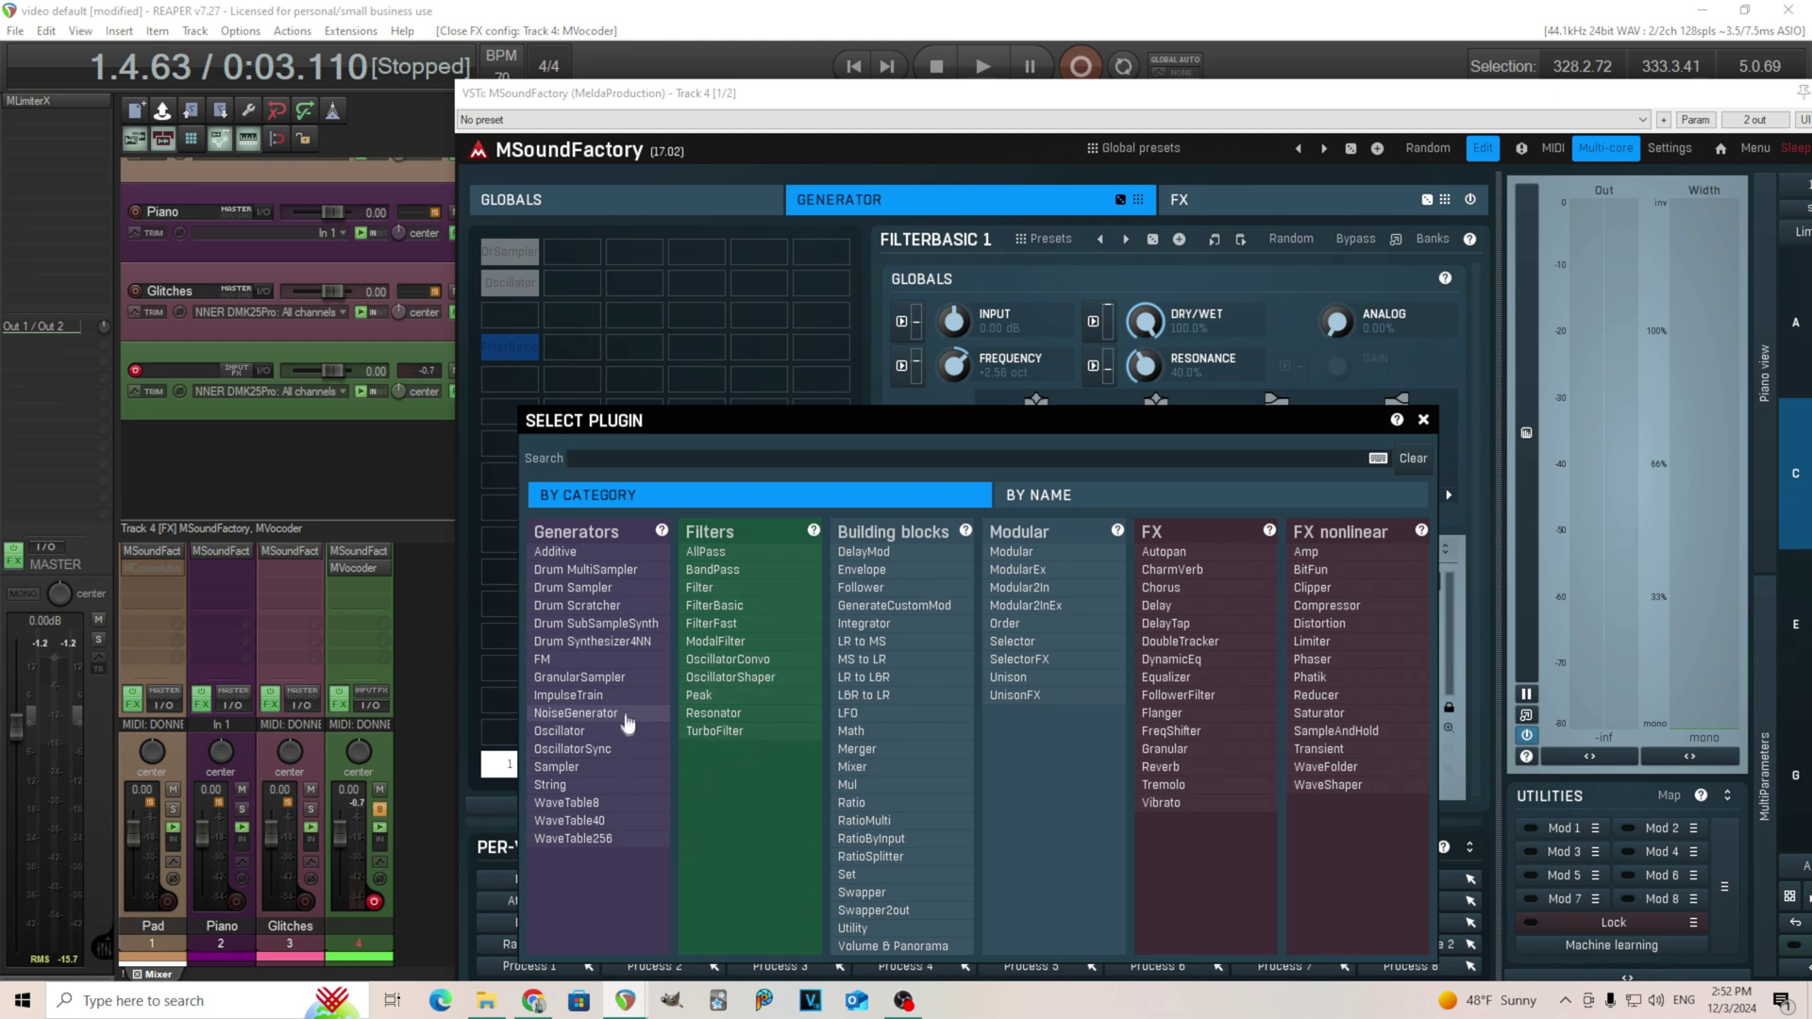
{"action": "left_click", "coordinate": [578, 713]}
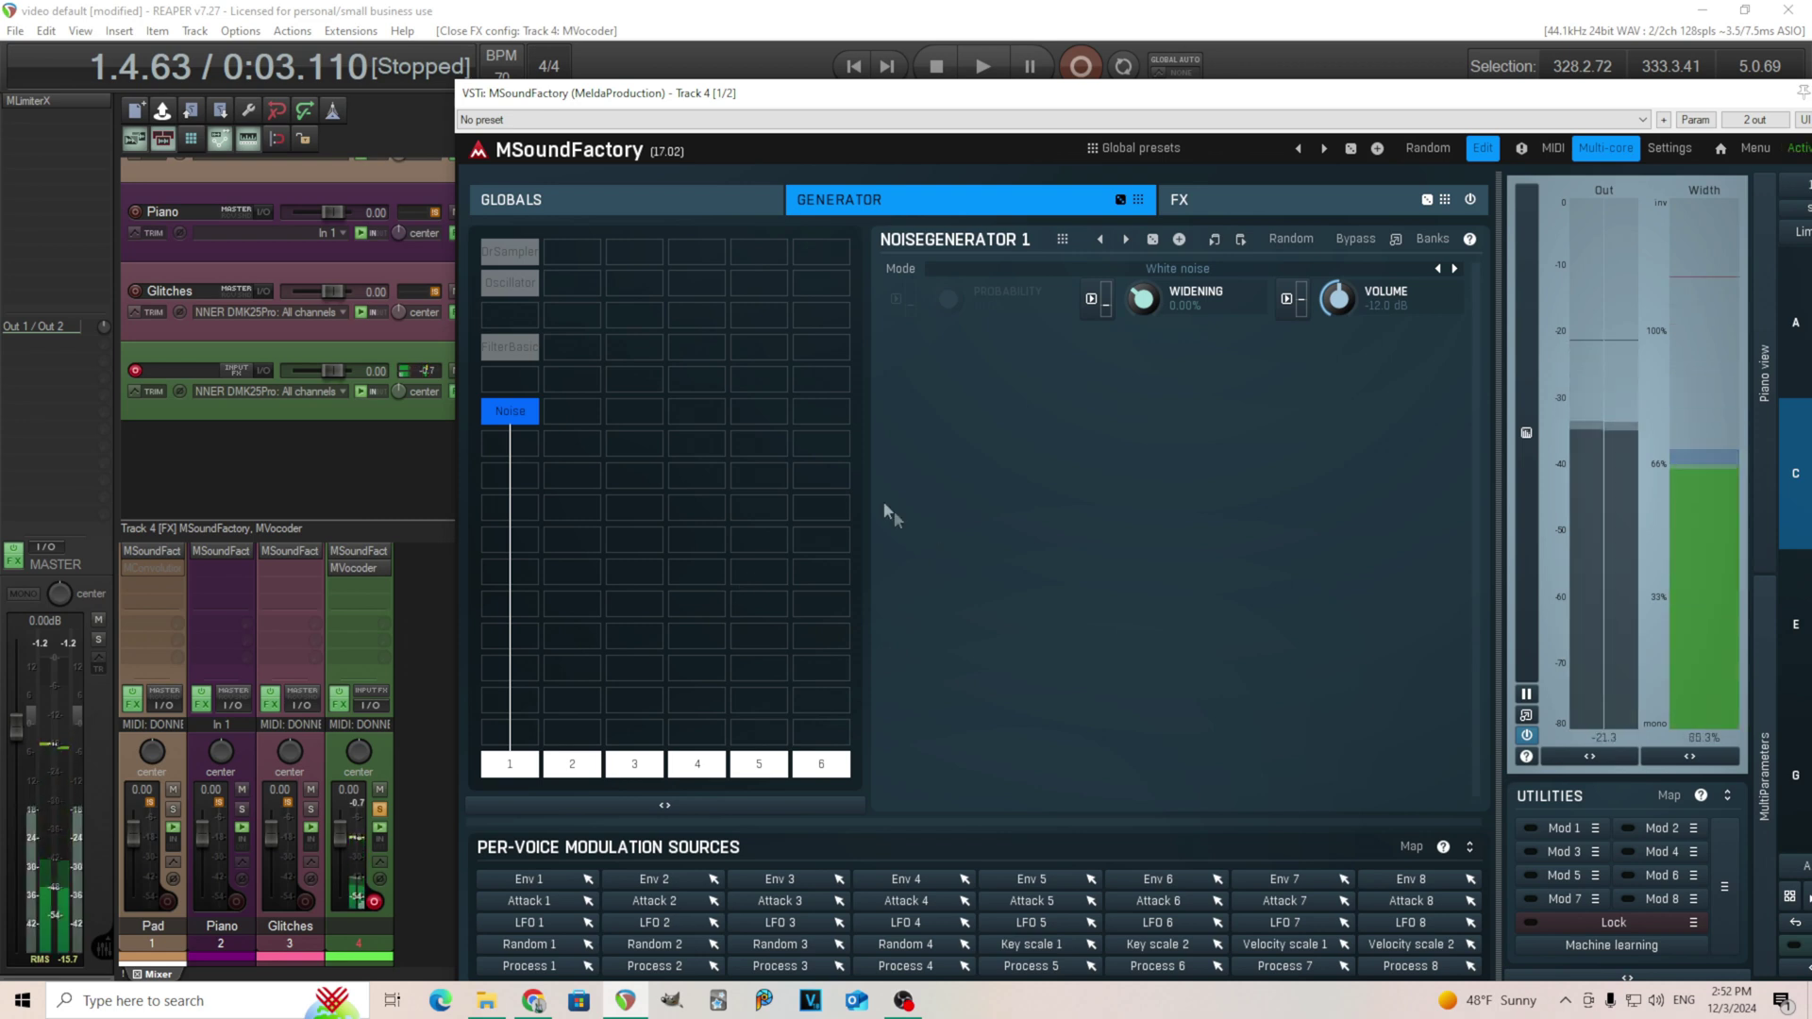
Bypass MVocoder, set the noise widening to Mono and its volume to silence.
{"action": "left_click", "coordinate": [341, 570], "text": "shift"}
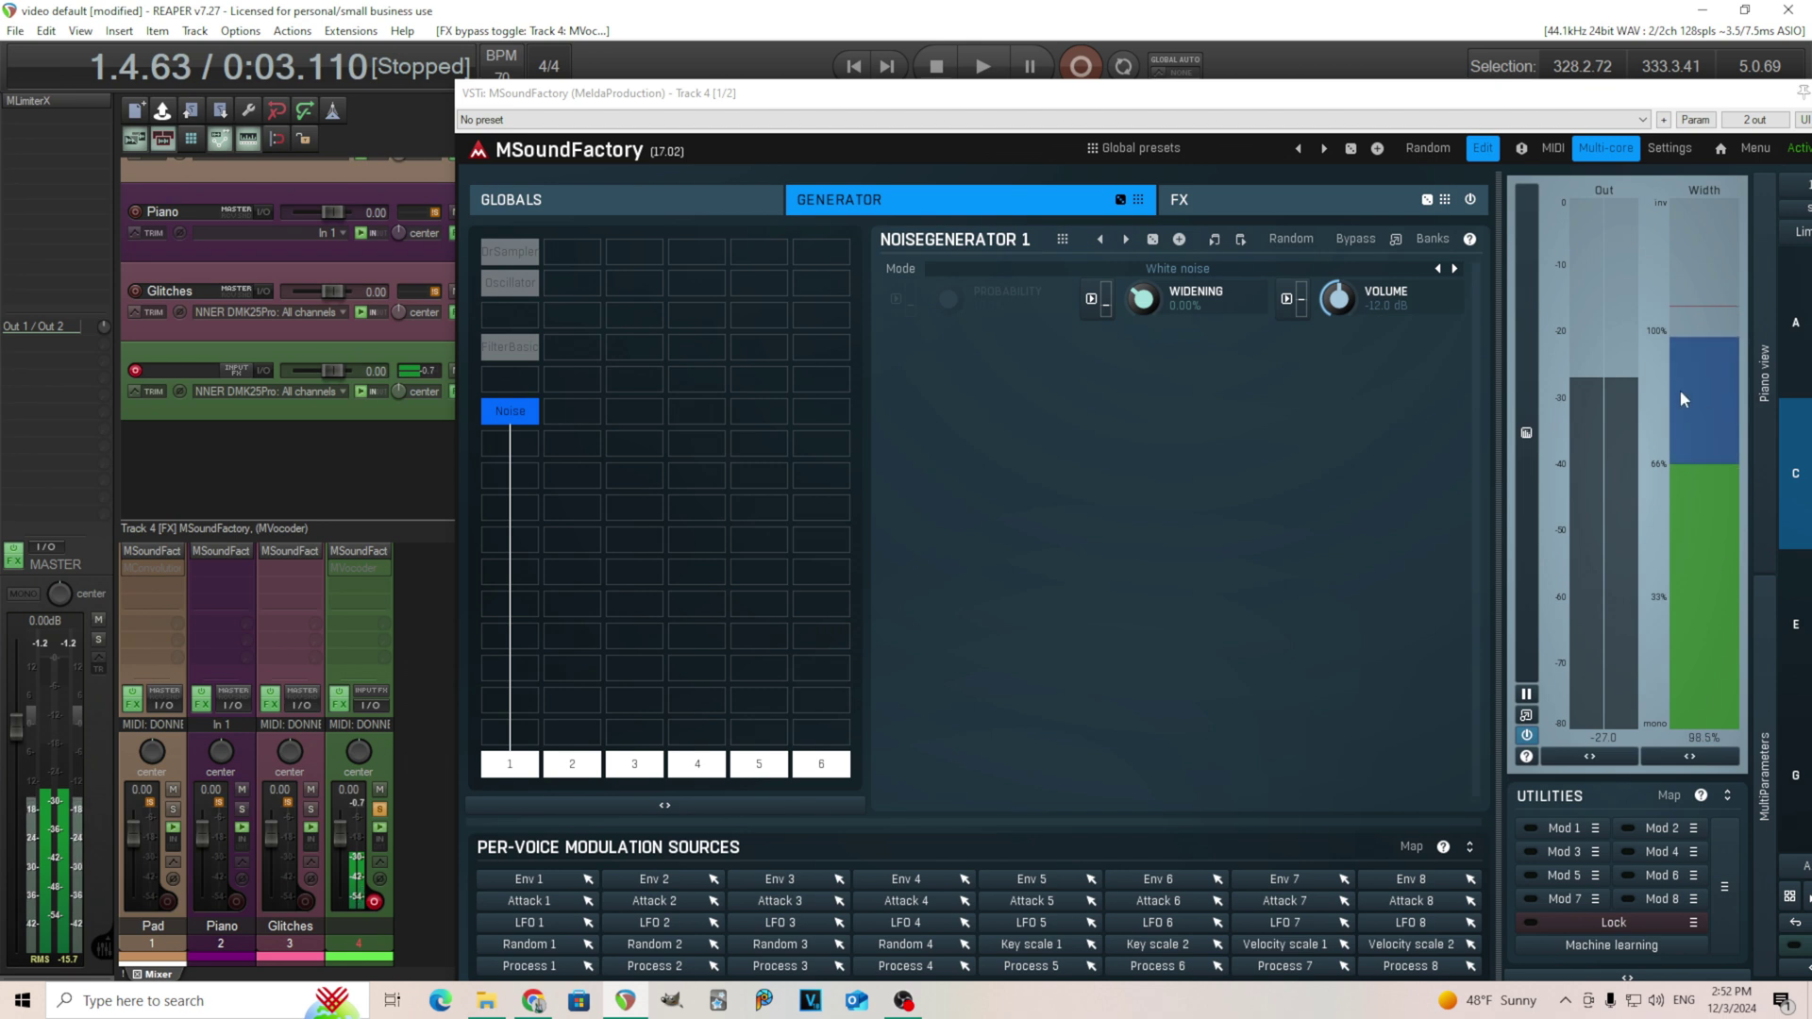
{"action": "left_click_drag", "start_coordinate": [1152, 303], "coordinate": [1150, 303]}
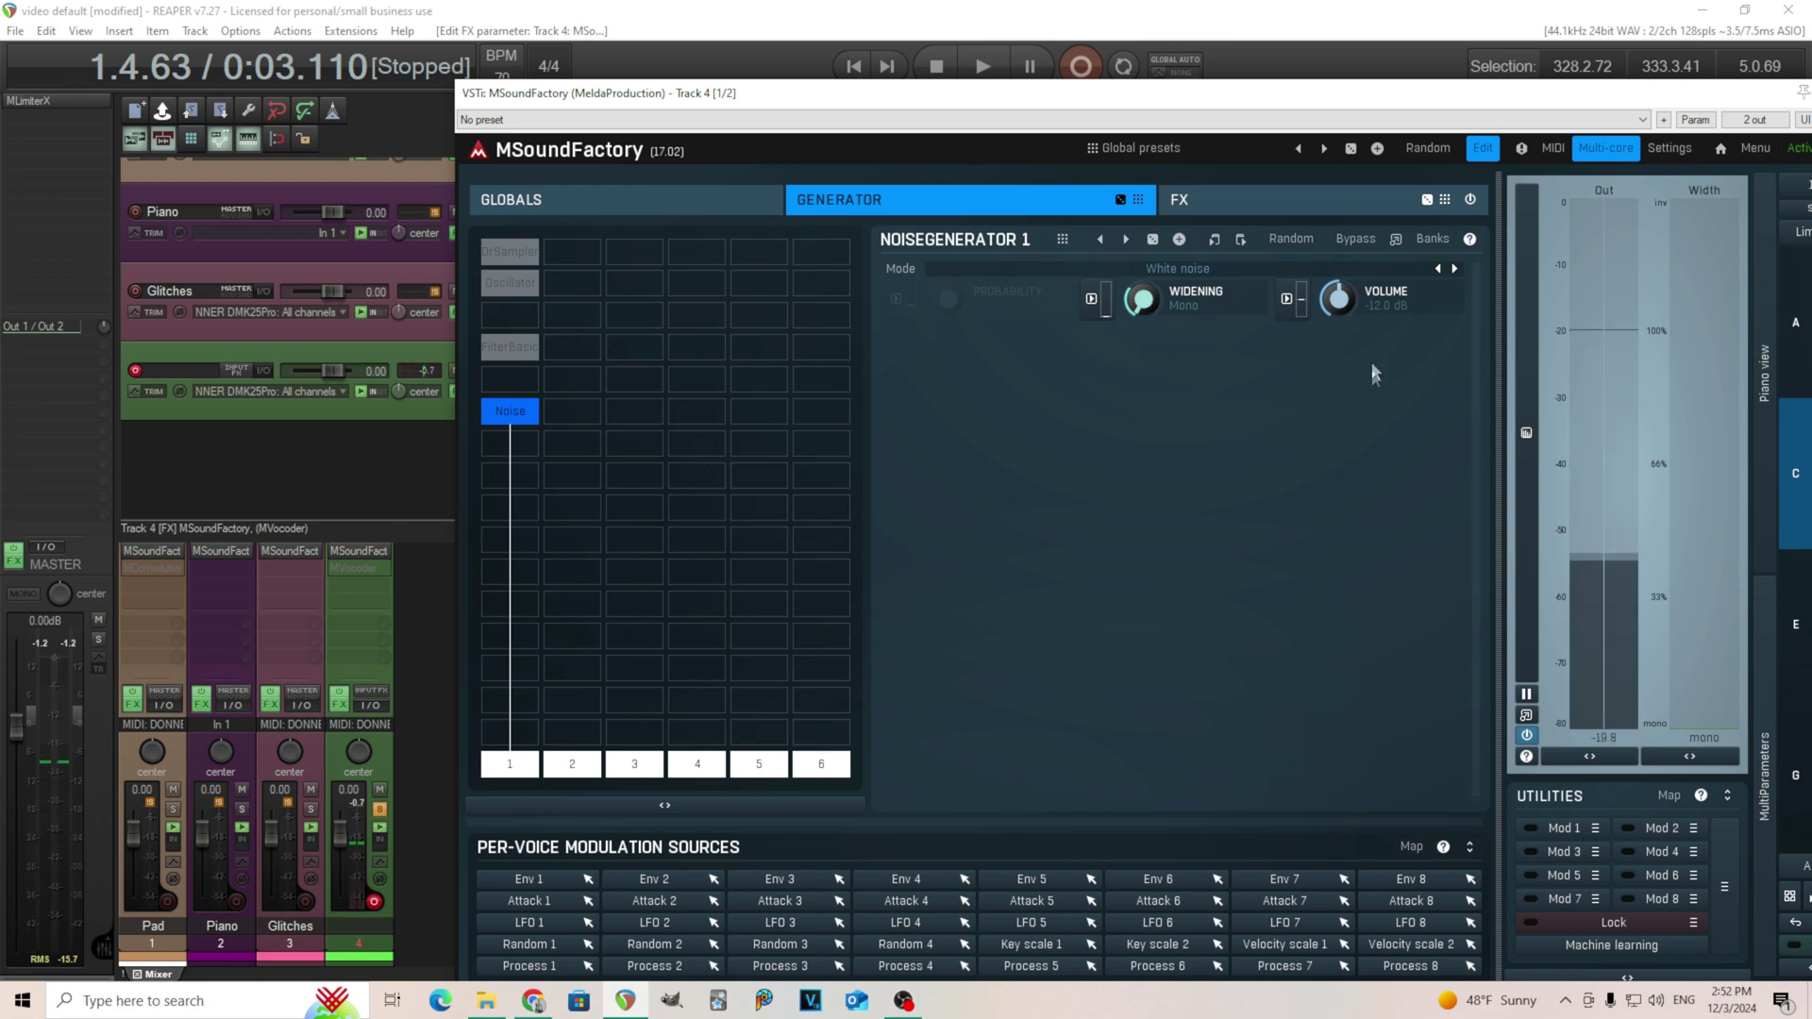
{"action": "left_click_drag", "start_coordinate": [1336, 298], "coordinate": [1337, 378]}
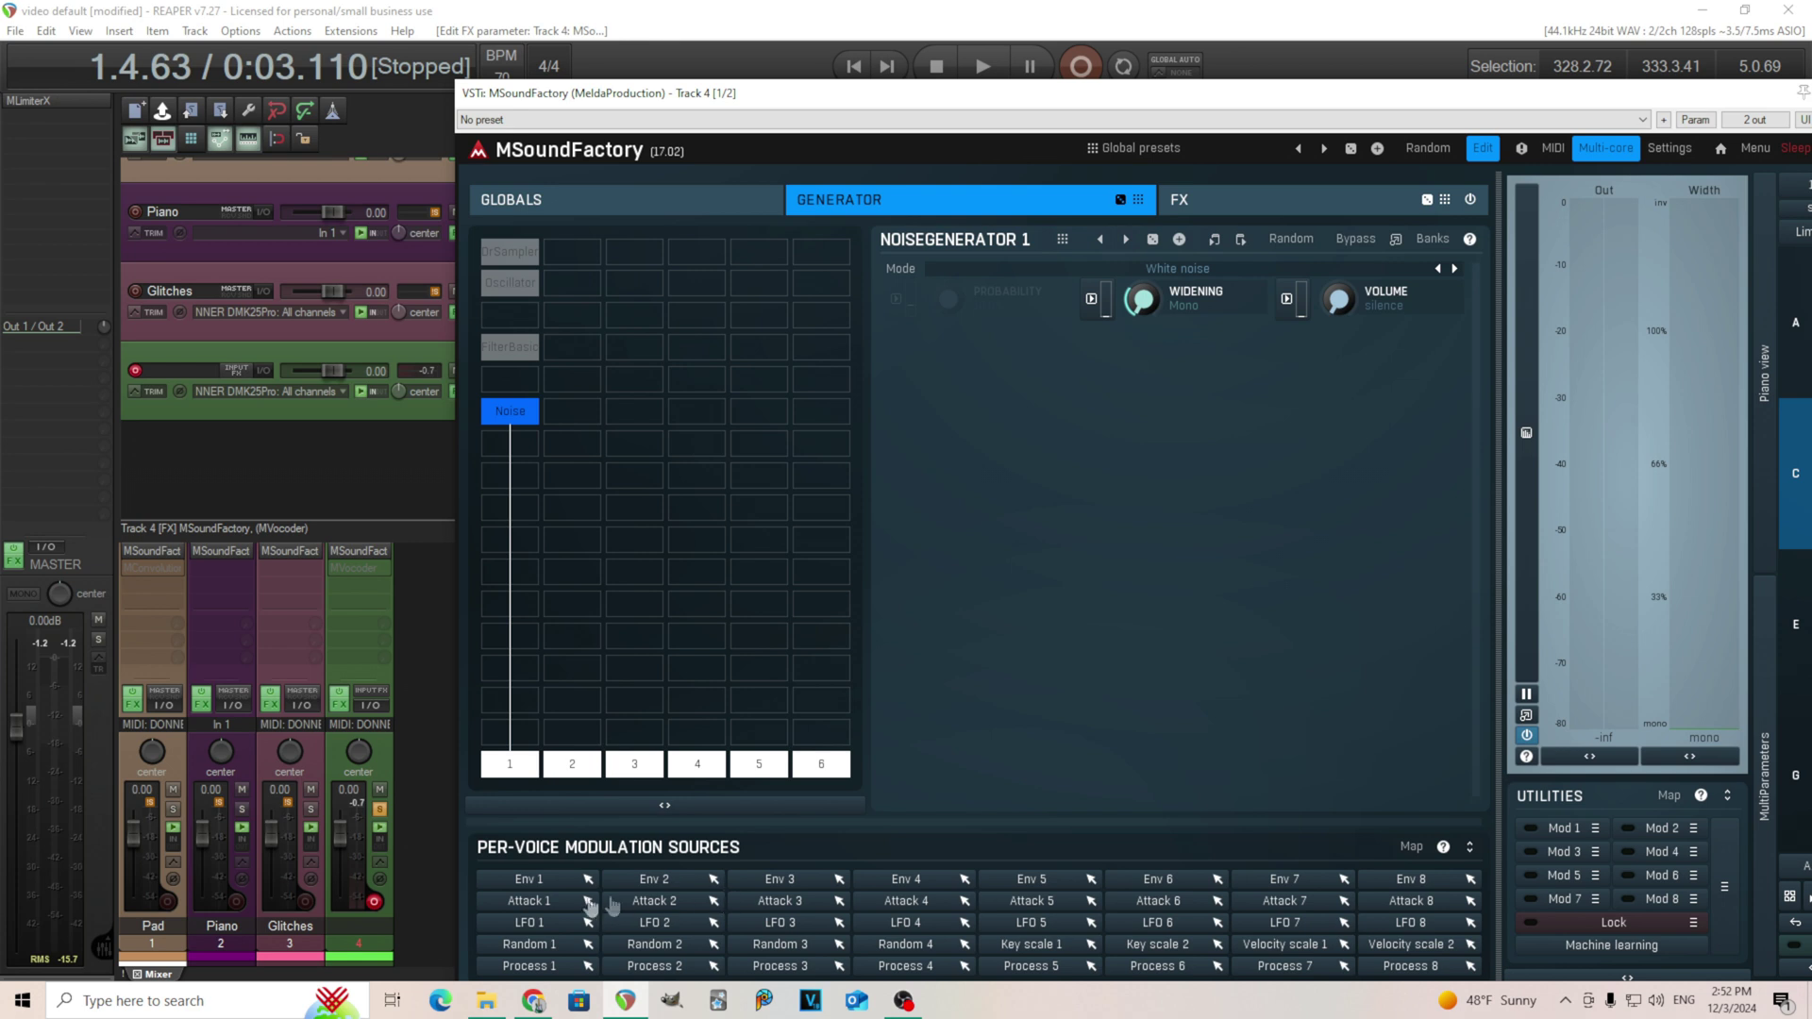
Link Attack 1 to the noise volume with modulation depth raised to 58.40%.
{"action": "left_click_drag", "start_coordinate": [589, 909], "coordinate": [1341, 306]}
{"action": "left_click", "coordinate": [1290, 300]}
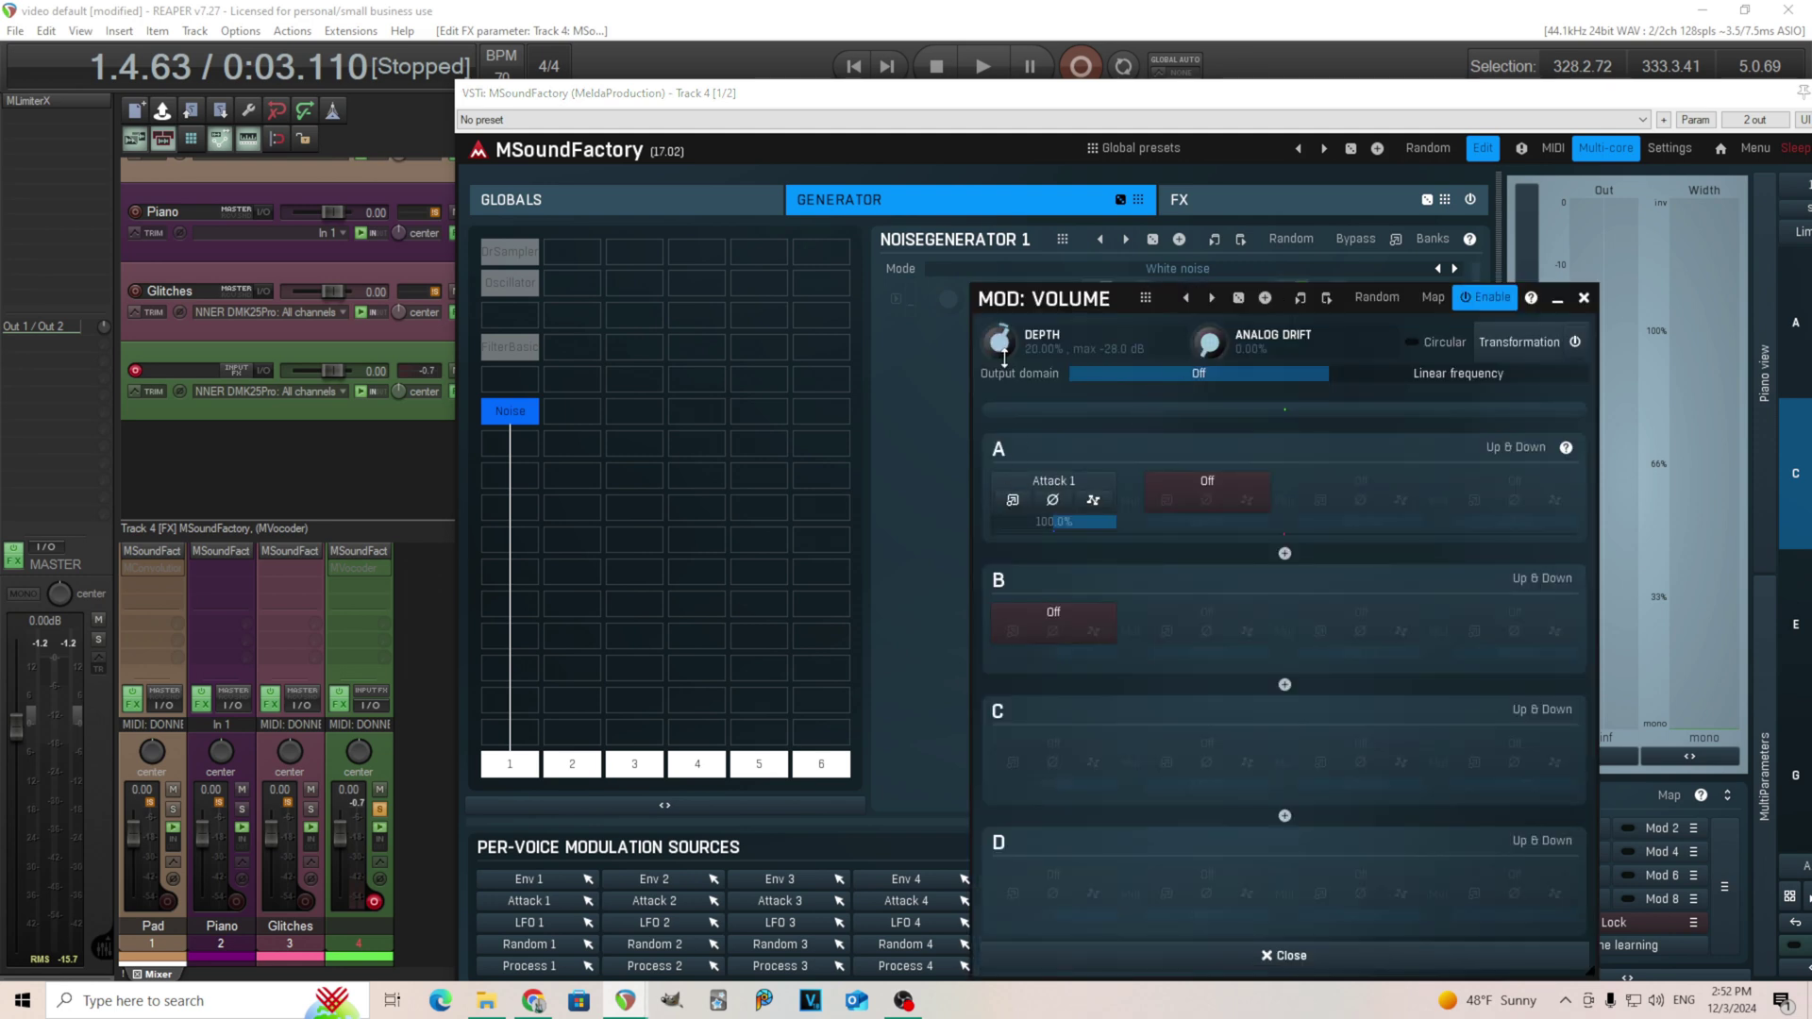
{"action": "left_click_drag", "start_coordinate": [999, 354], "coordinate": [998, 332]}
Give the Attack 1 envelope a curved decay and shorter time, then close the panels.
{"action": "left_click", "coordinate": [1011, 500]}
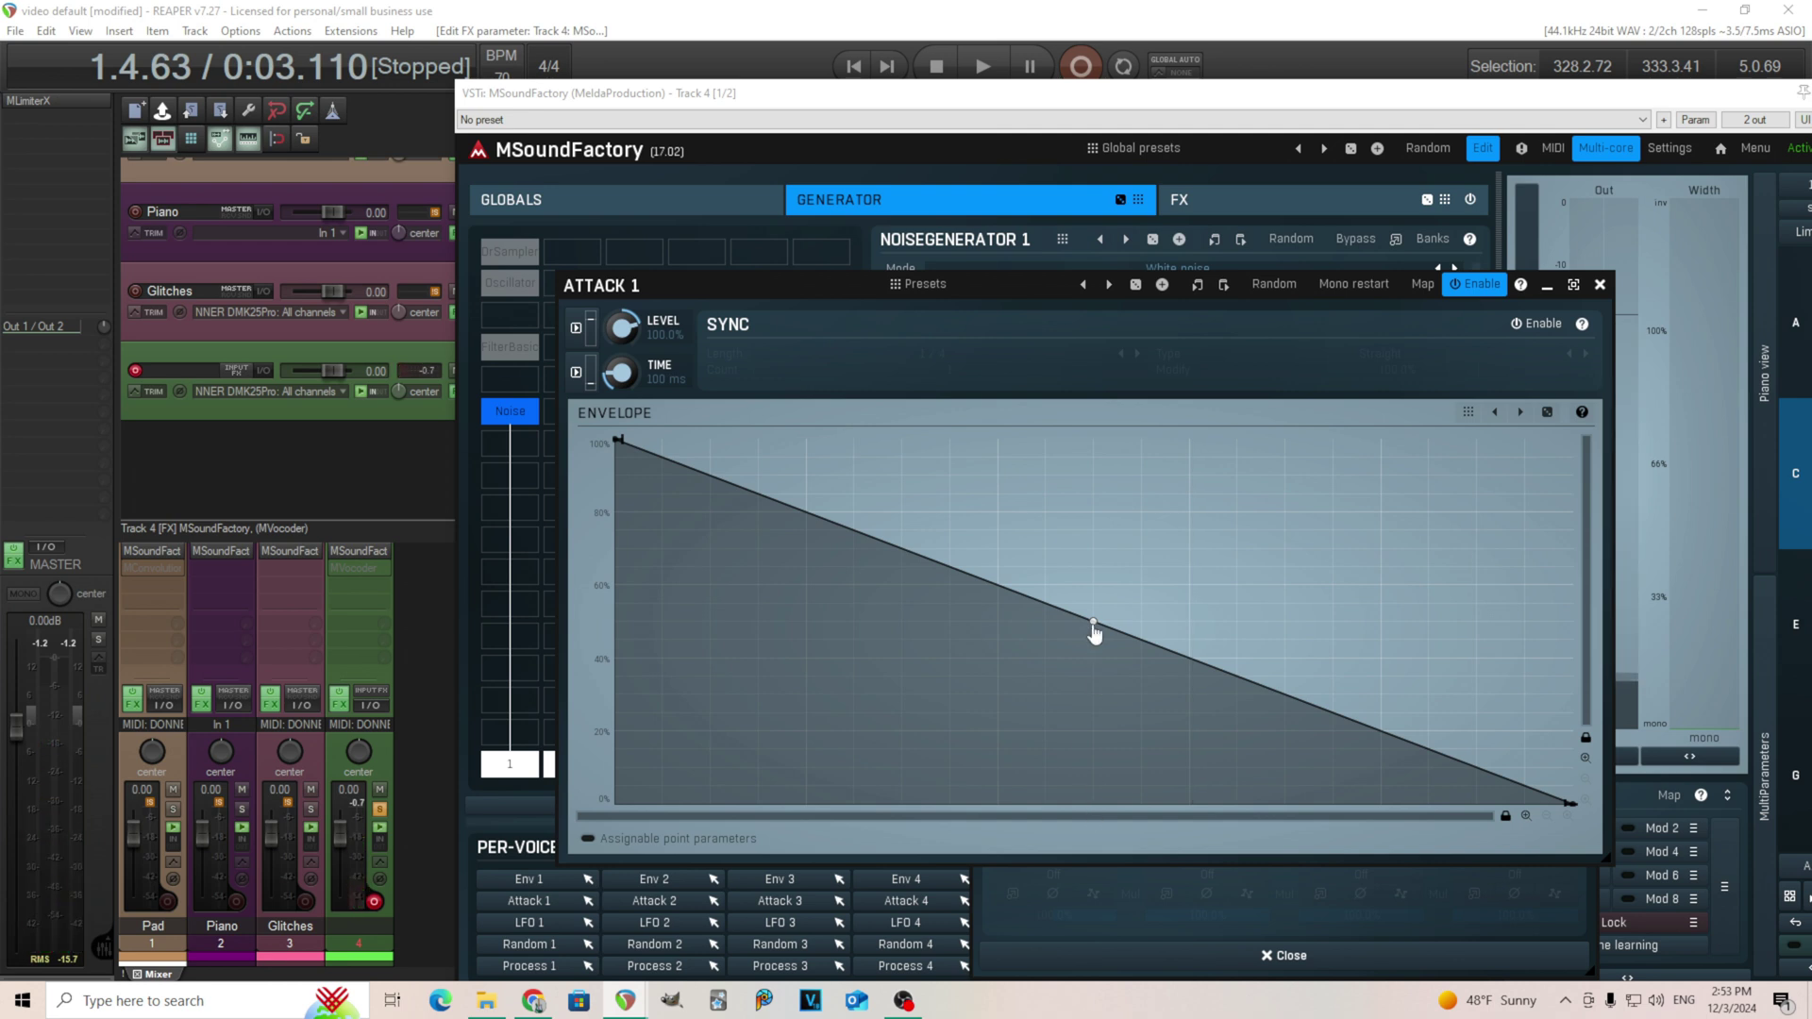
{"action": "left_click_drag", "start_coordinate": [1093, 627], "coordinate": [1061, 769]}
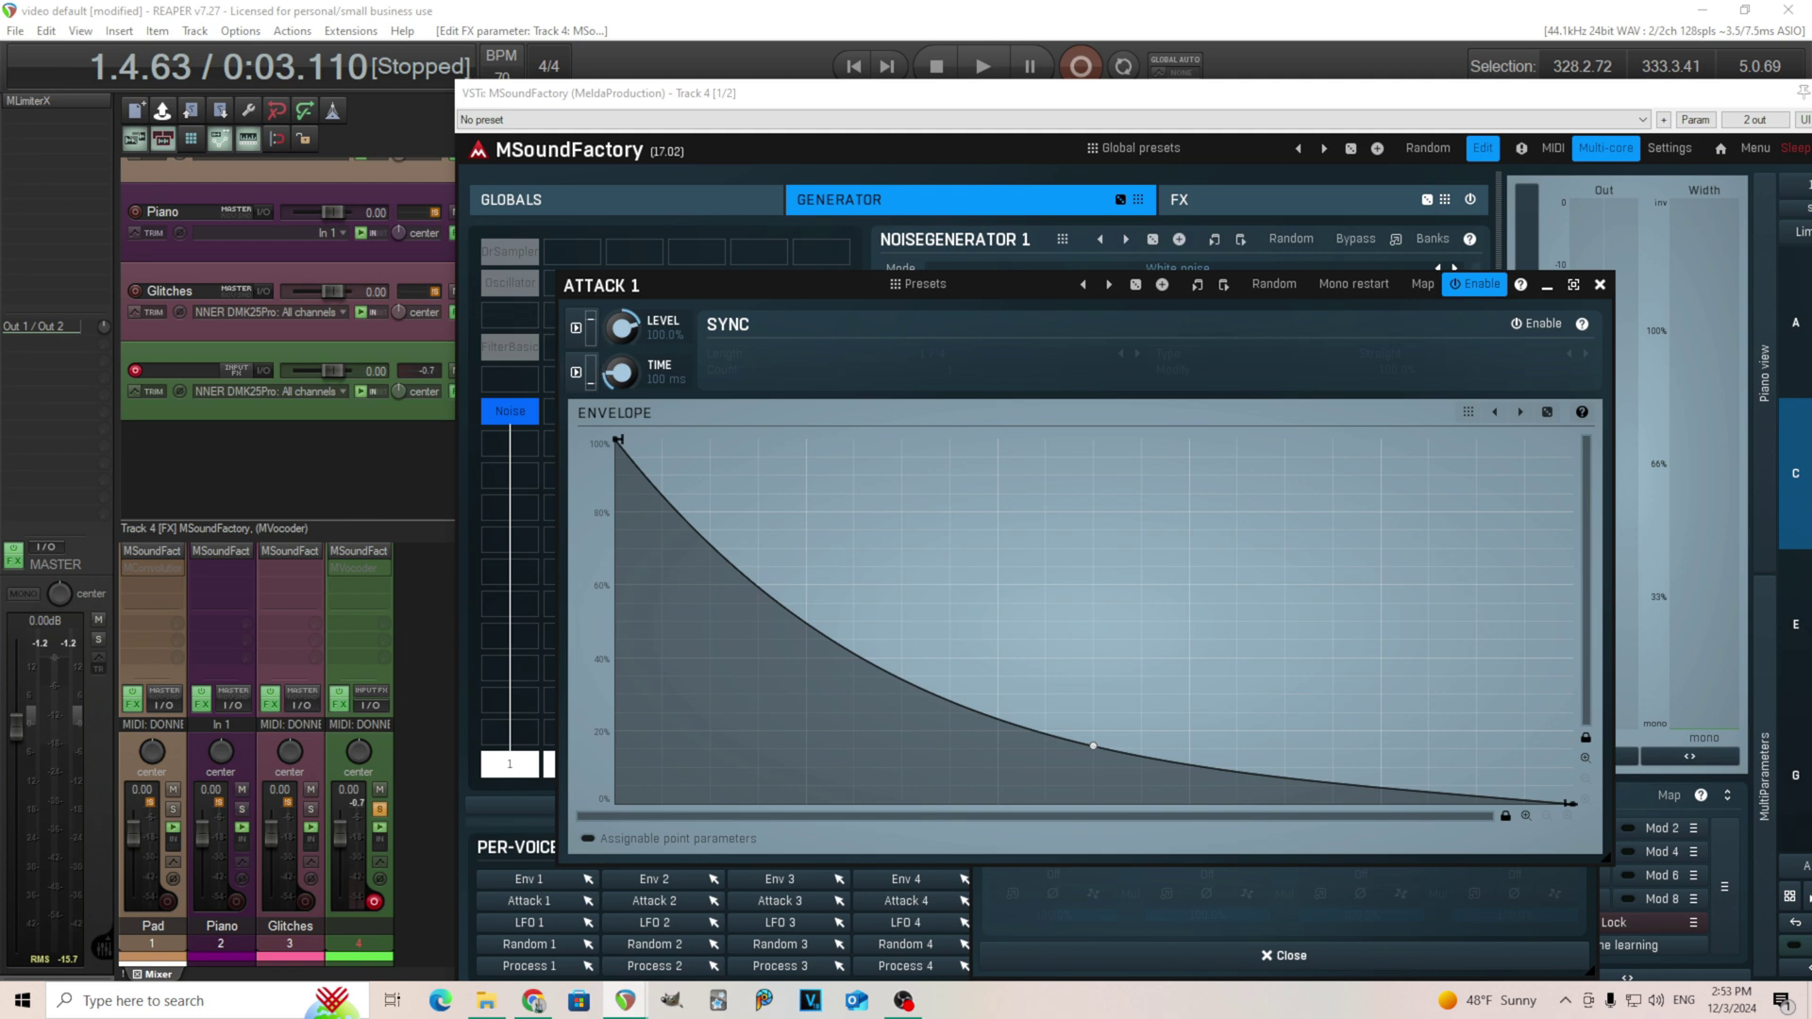
{"action": "left_click_drag", "start_coordinate": [620, 373], "coordinate": [620, 397]}
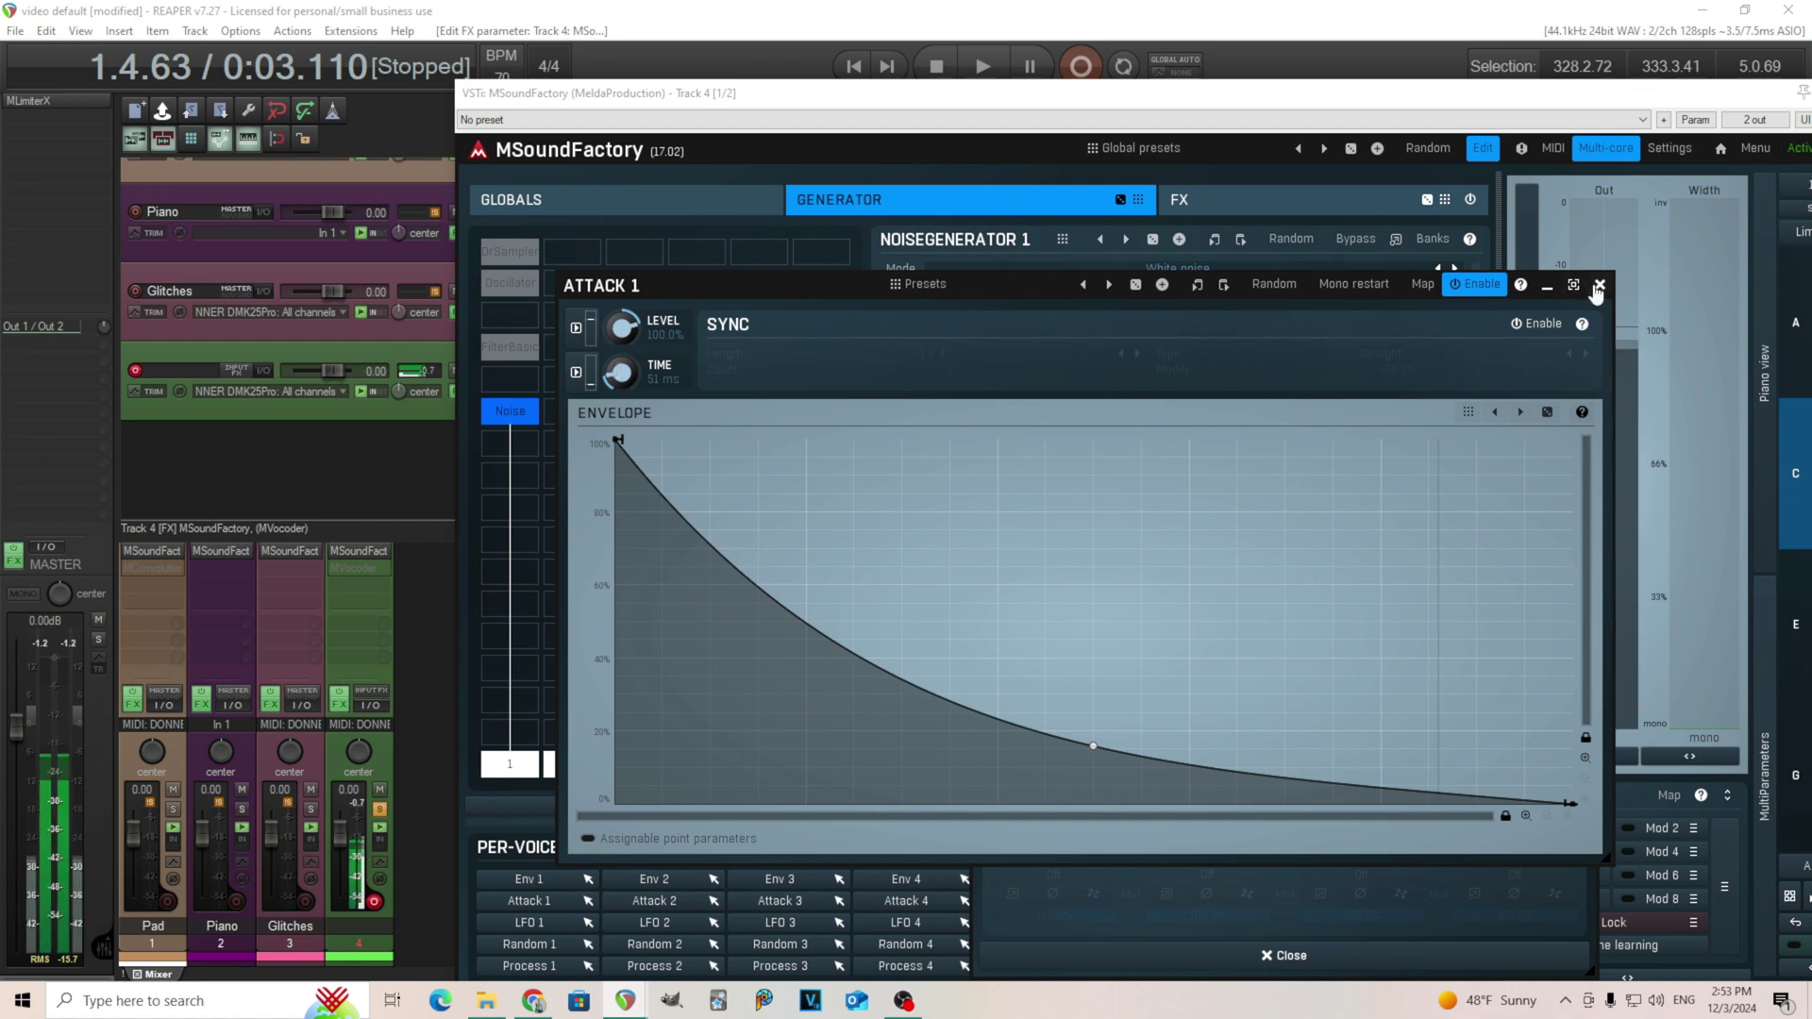
{"action": "left_click", "coordinate": [1600, 285]}
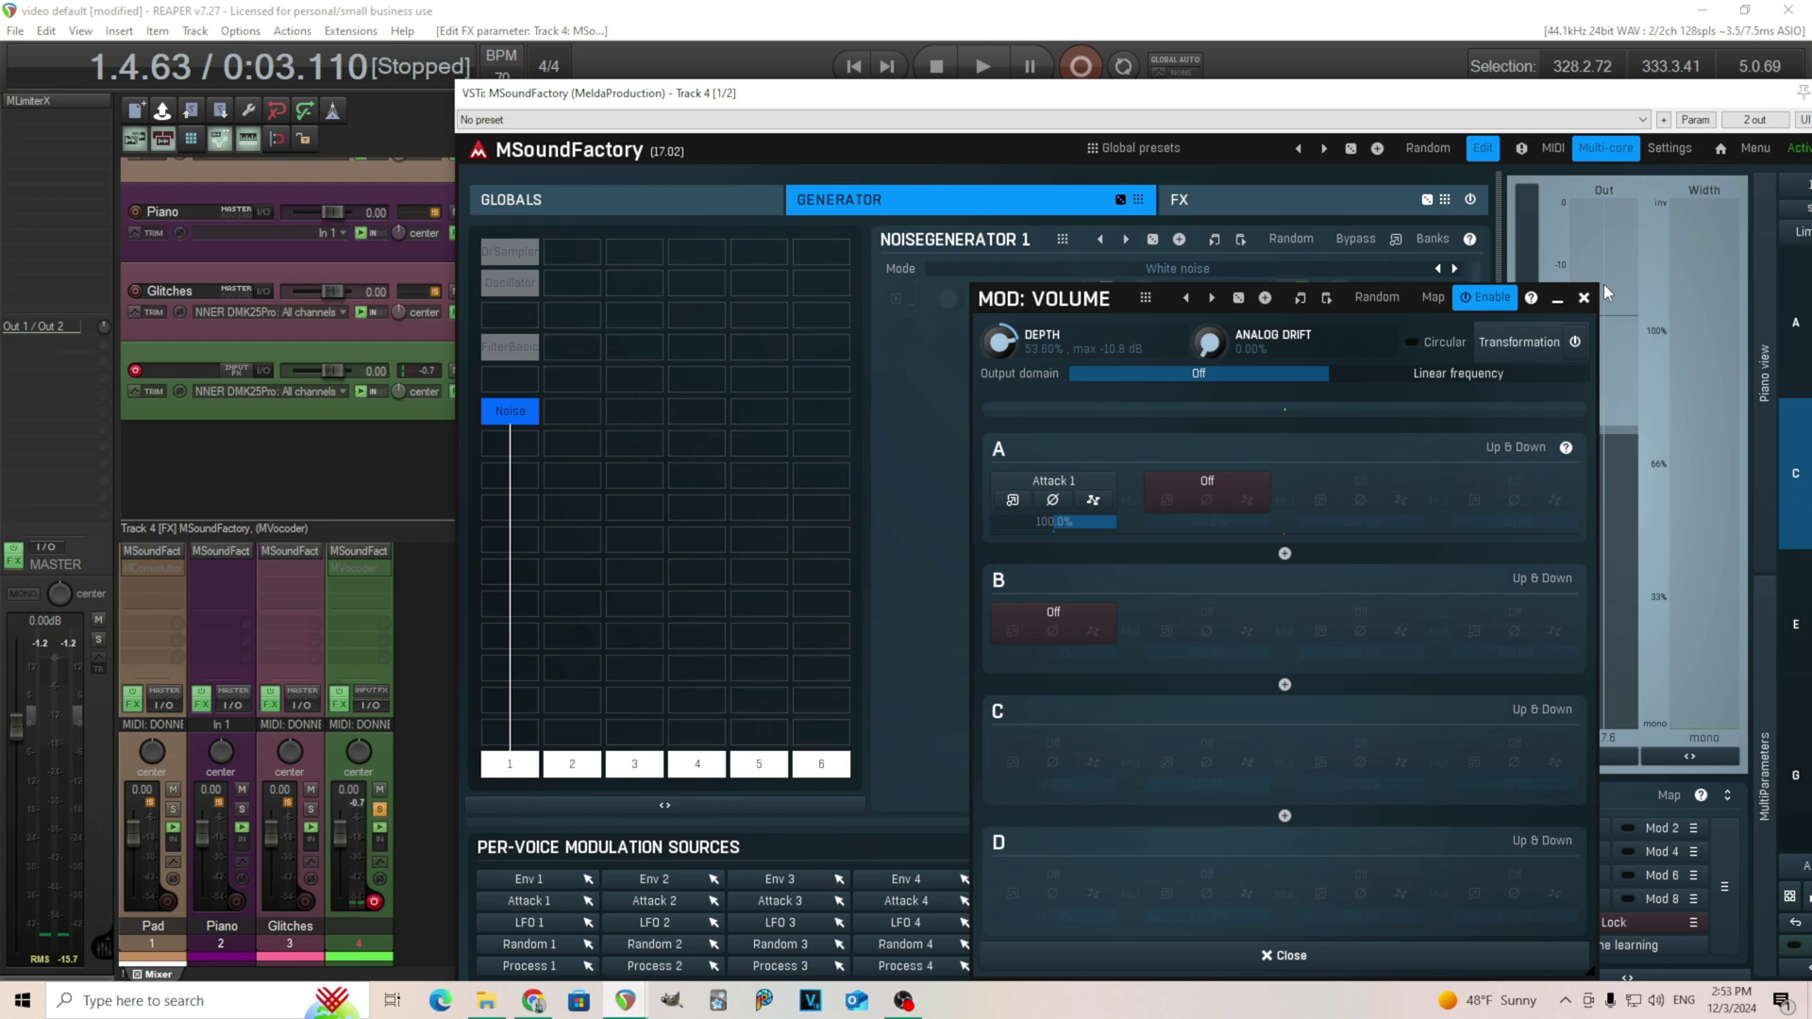
{"action": "left_click_drag", "start_coordinate": [1050, 300], "coordinate": [589, 259]}
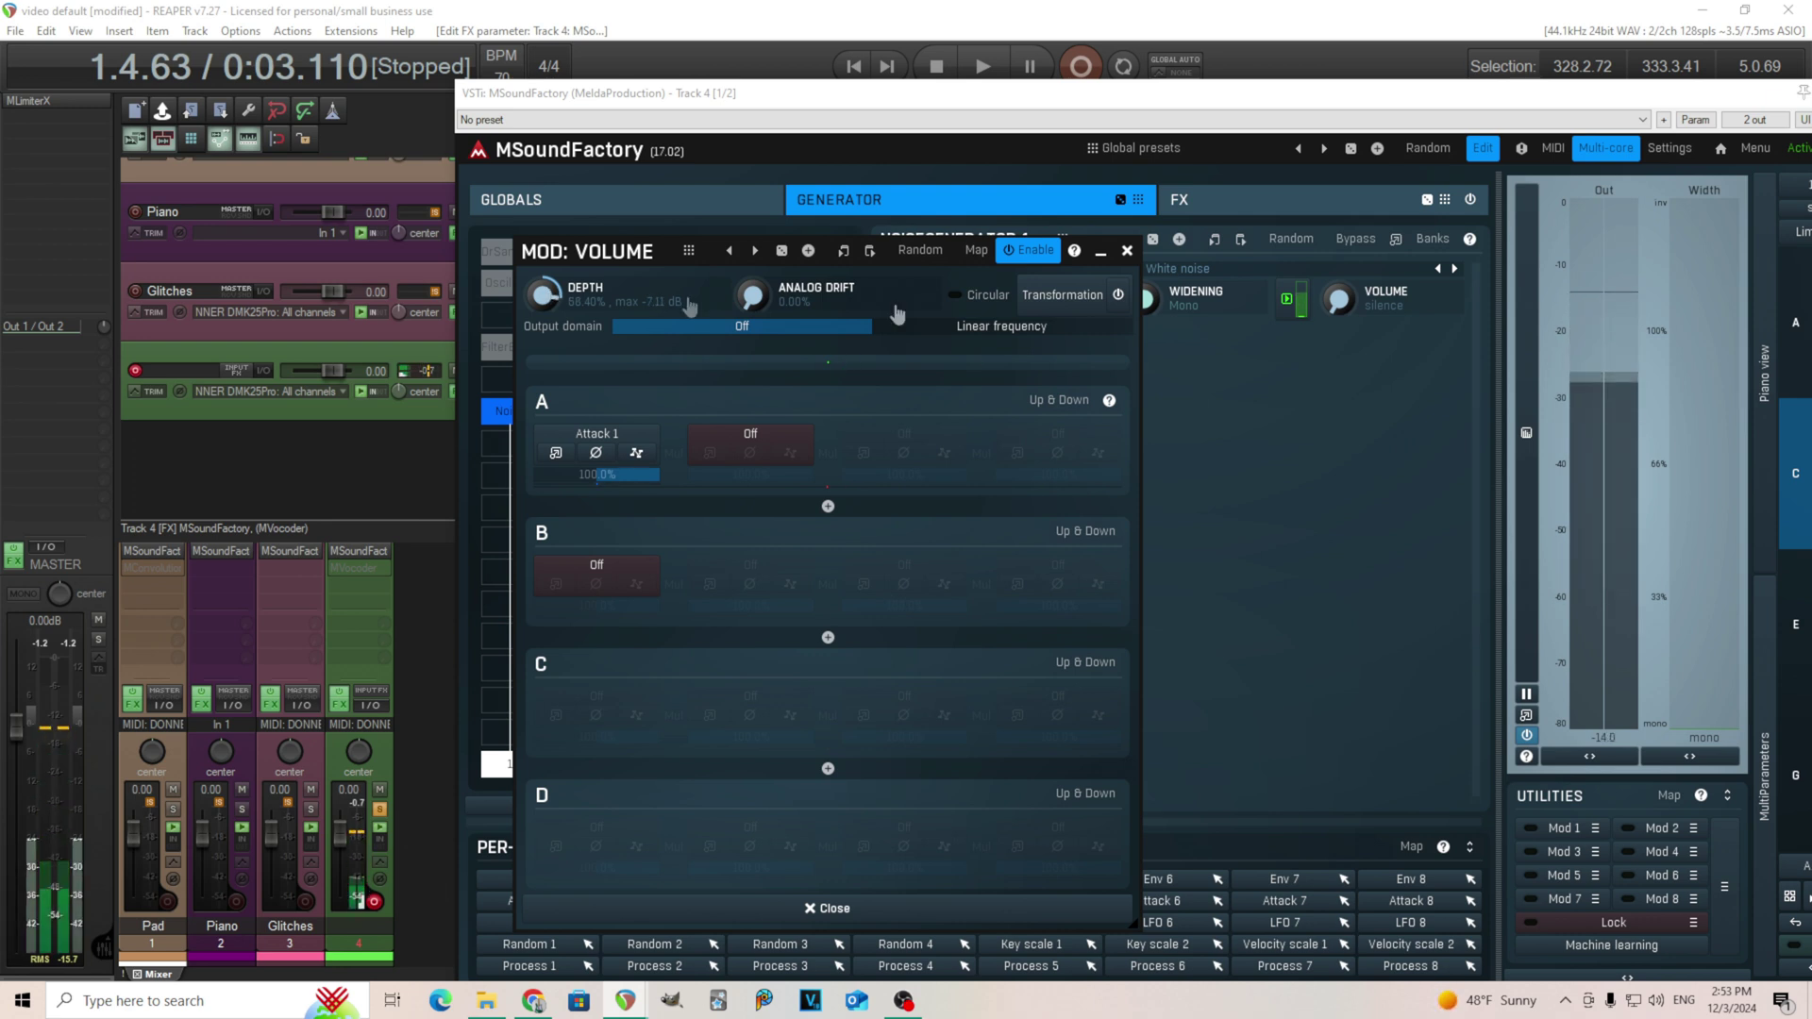
{"action": "left_click", "coordinate": [1127, 251]}
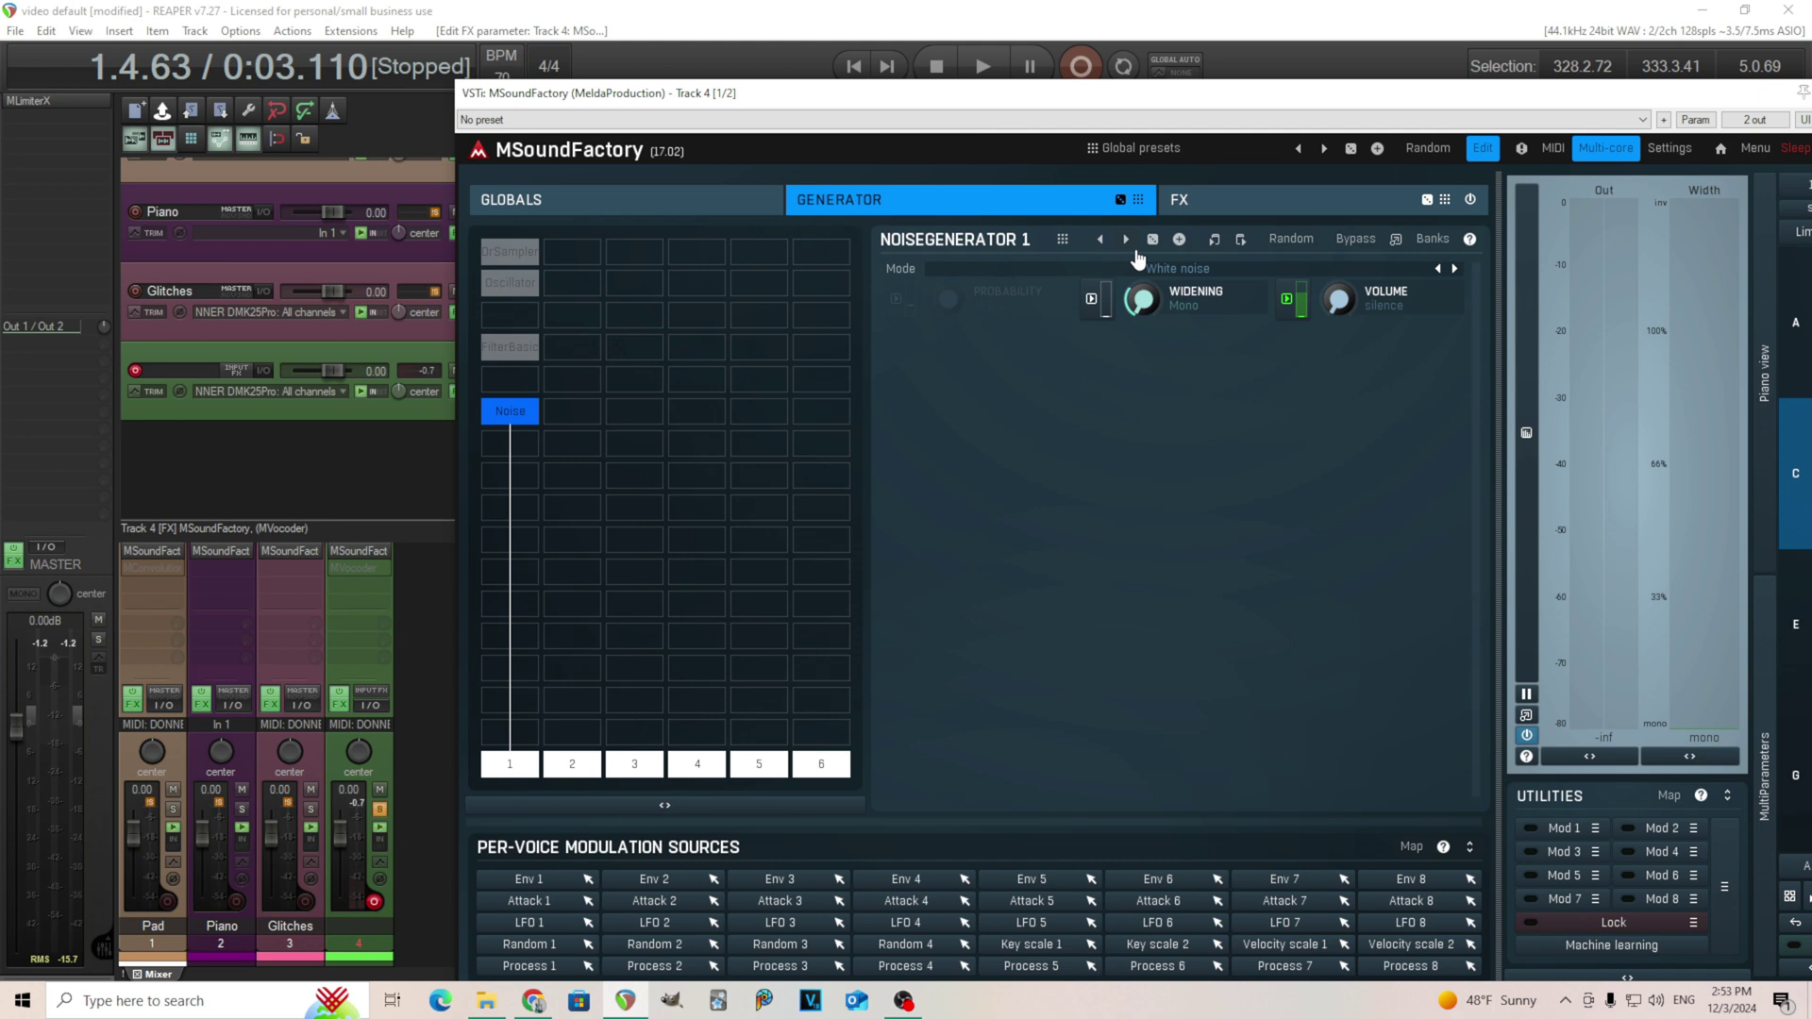
Add a Recorder module to MSoundFactory's FX section.
{"action": "left_click", "coordinate": [1192, 209]}
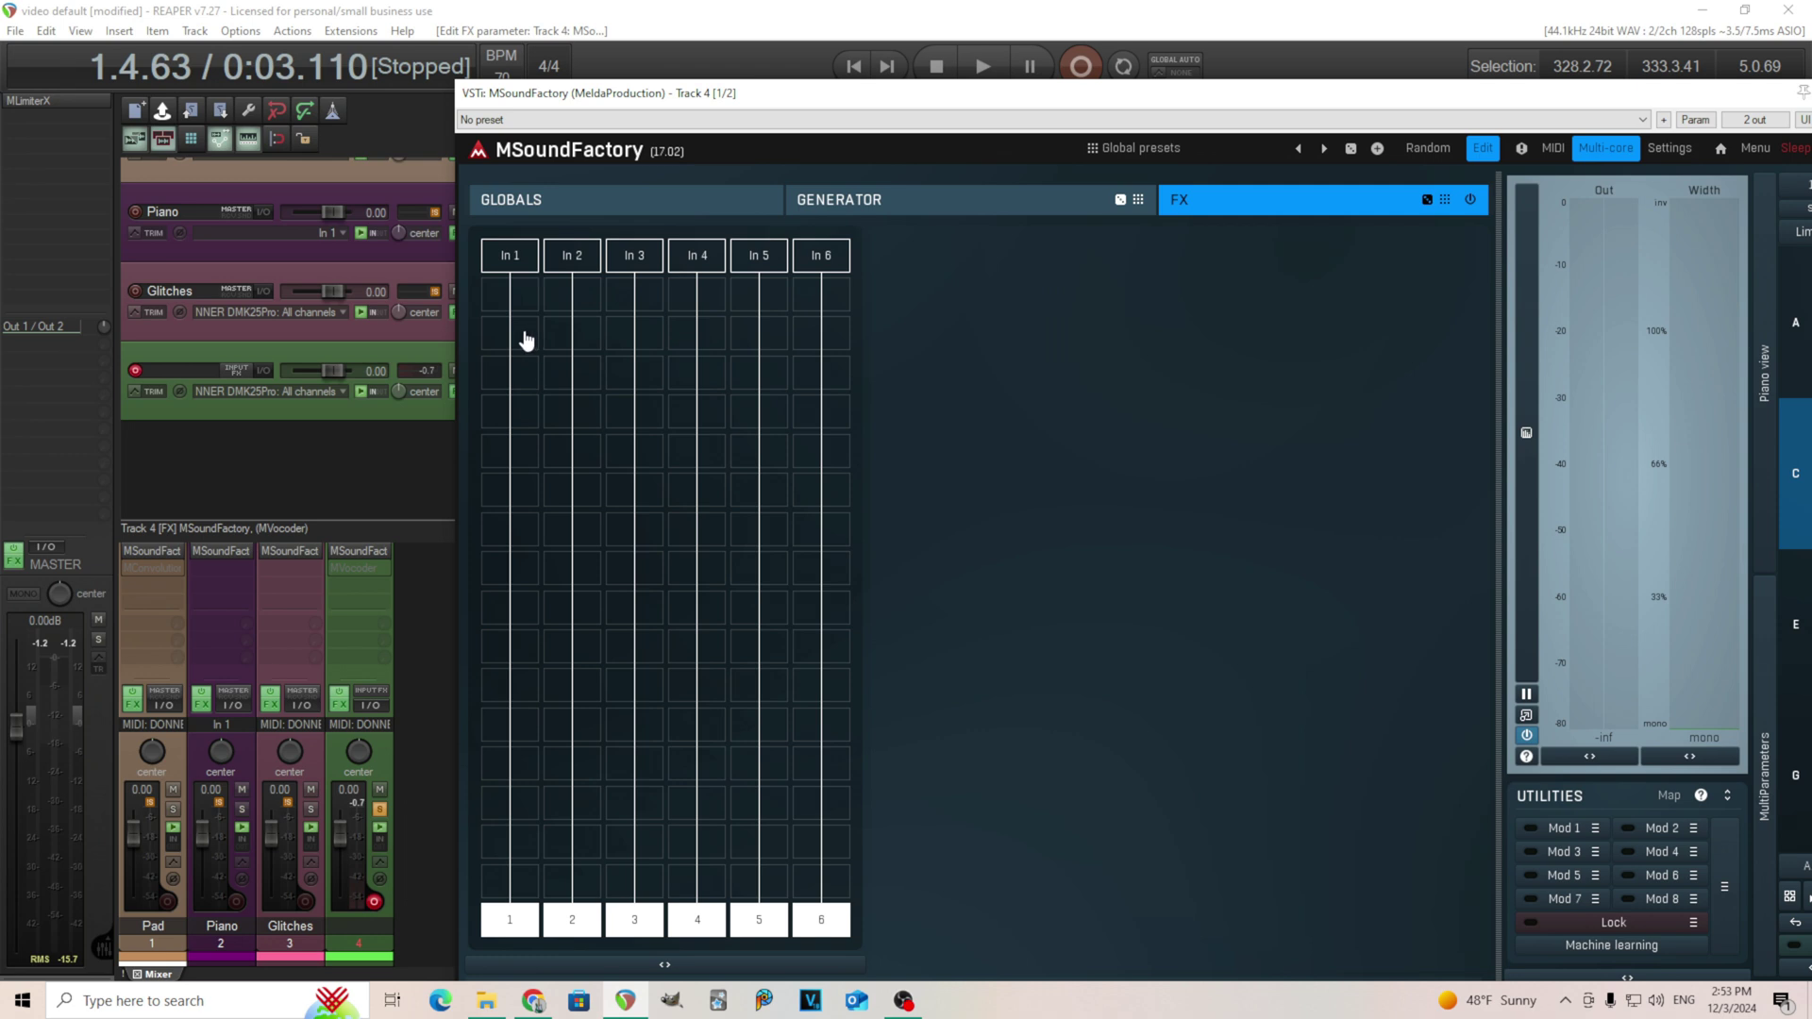
{"action": "left_click", "coordinate": [505, 428]}
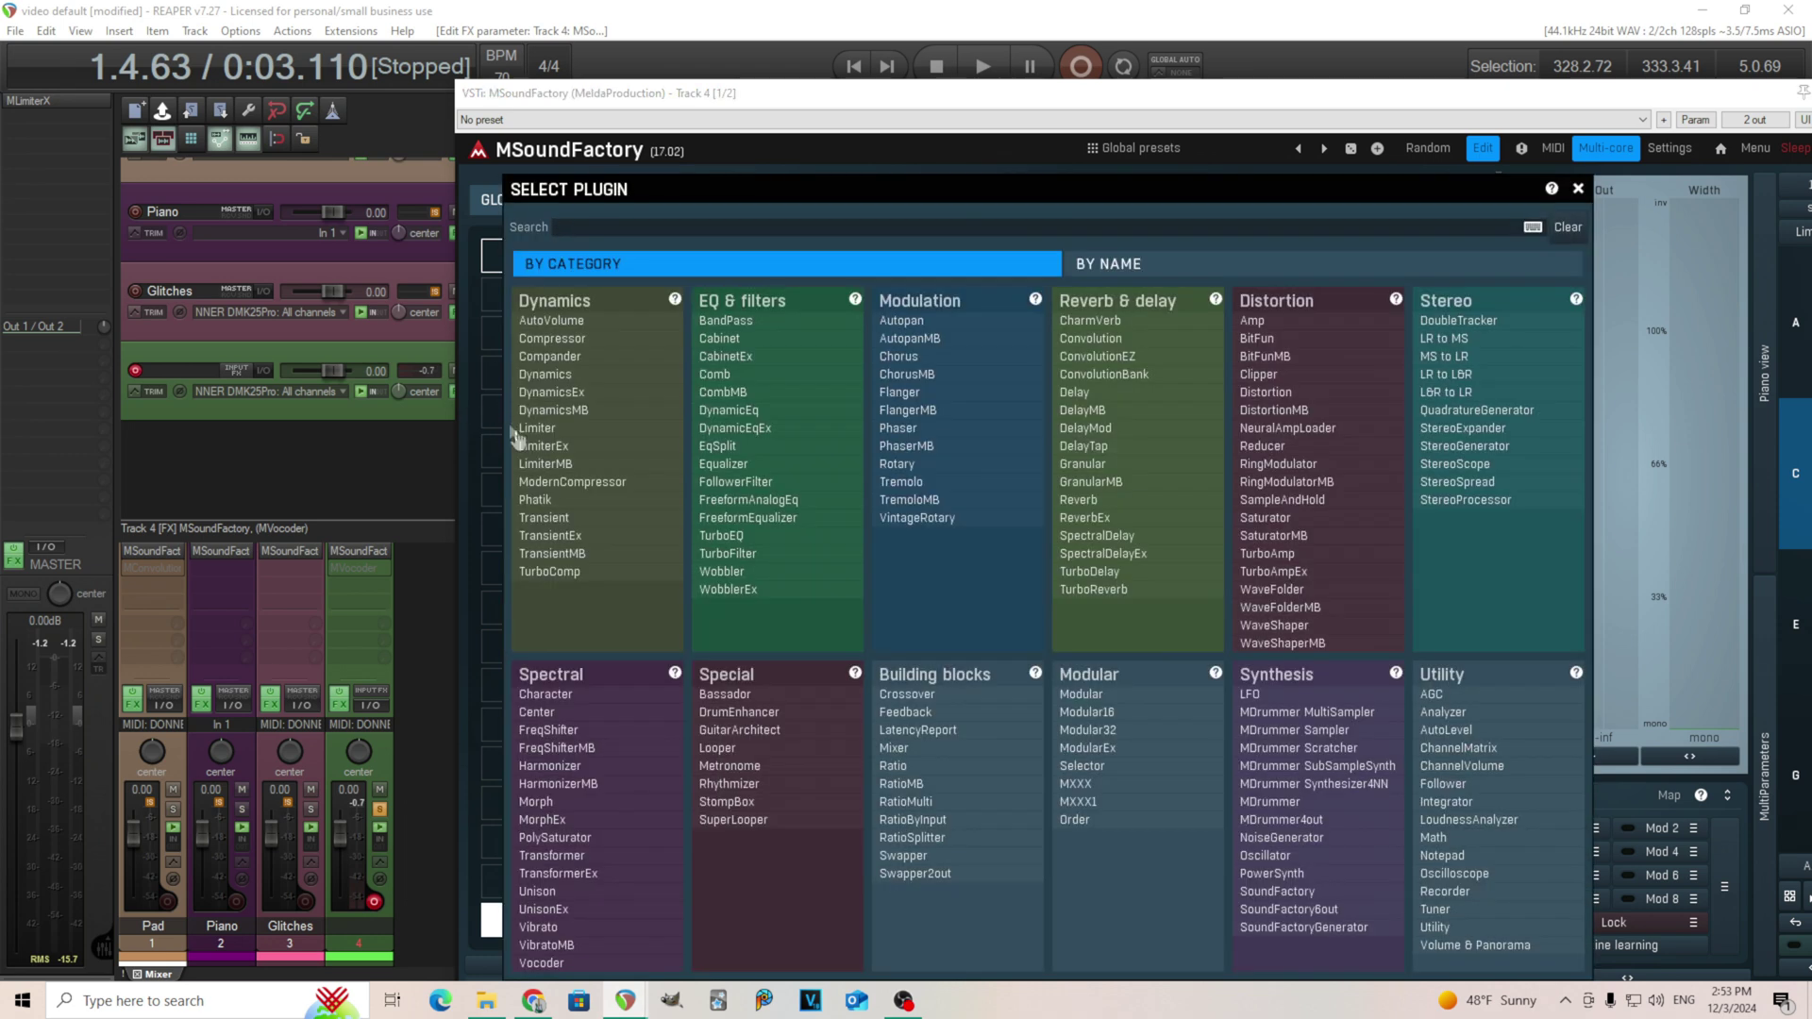
{"action": "left_click", "coordinate": [1510, 891]}
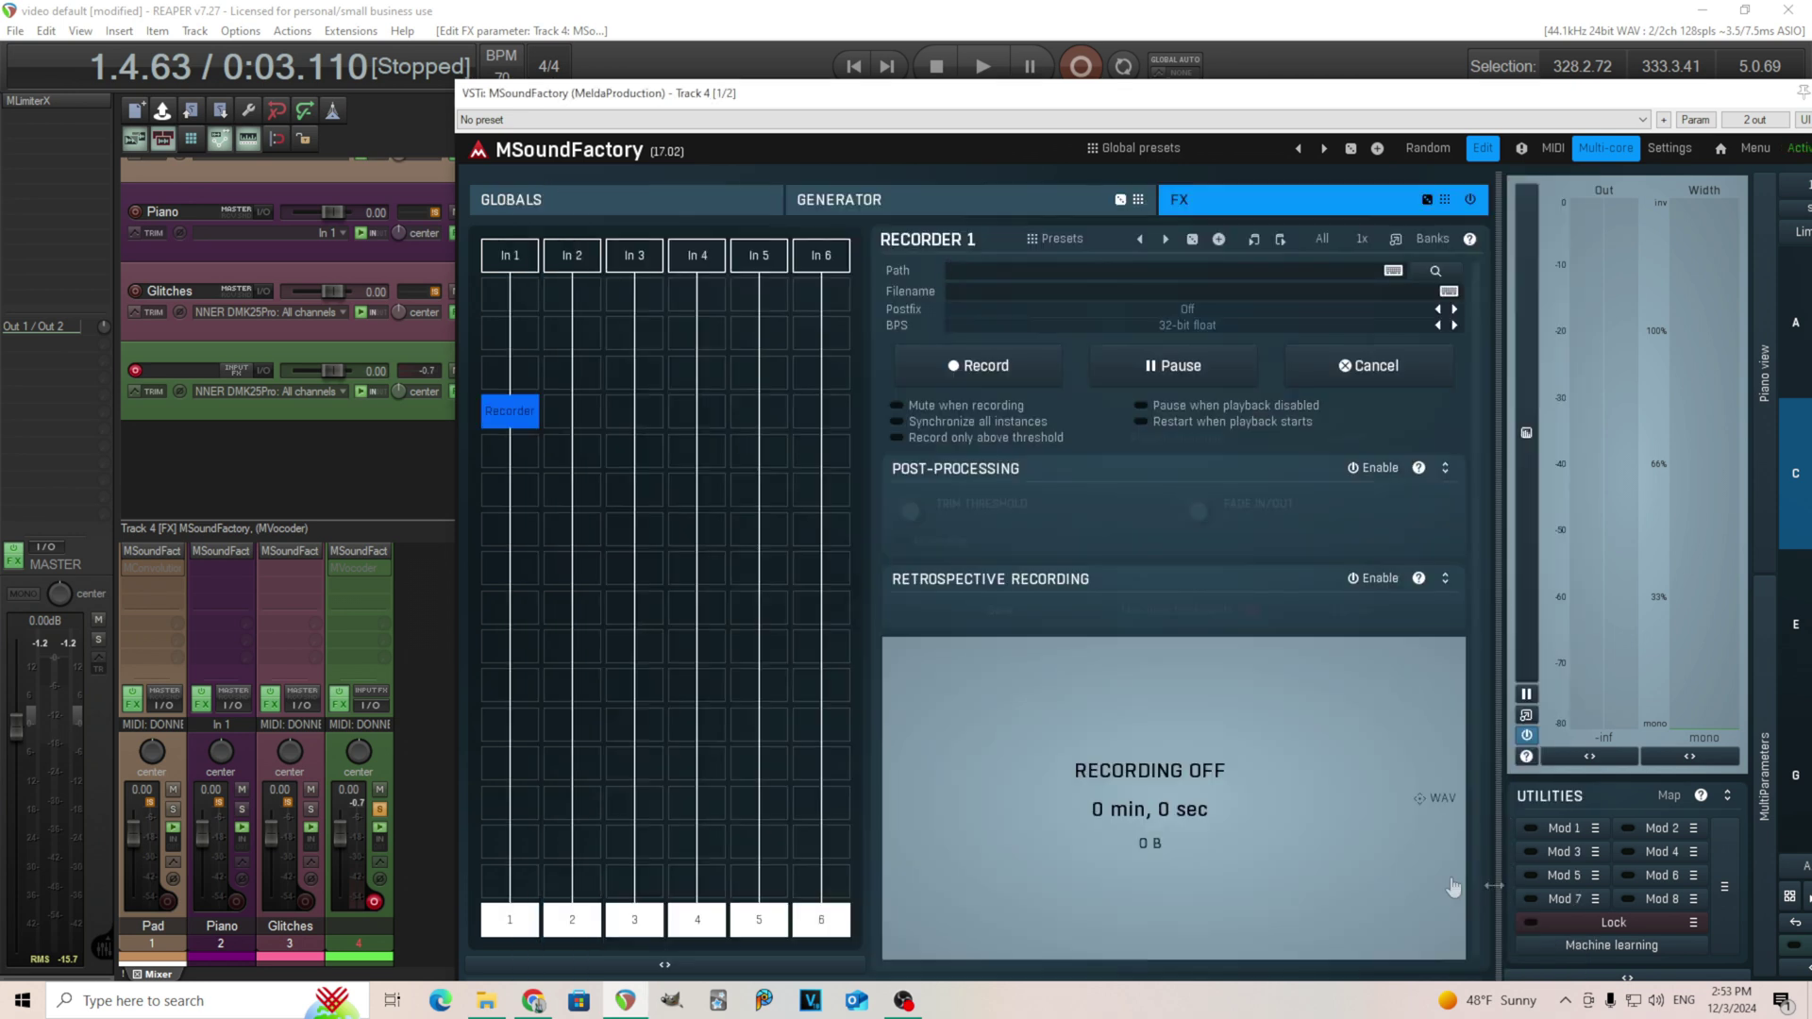
Set the Recorder's save path to D:/Samples/Folly.
{"action": "left_click", "coordinate": [1436, 271]}
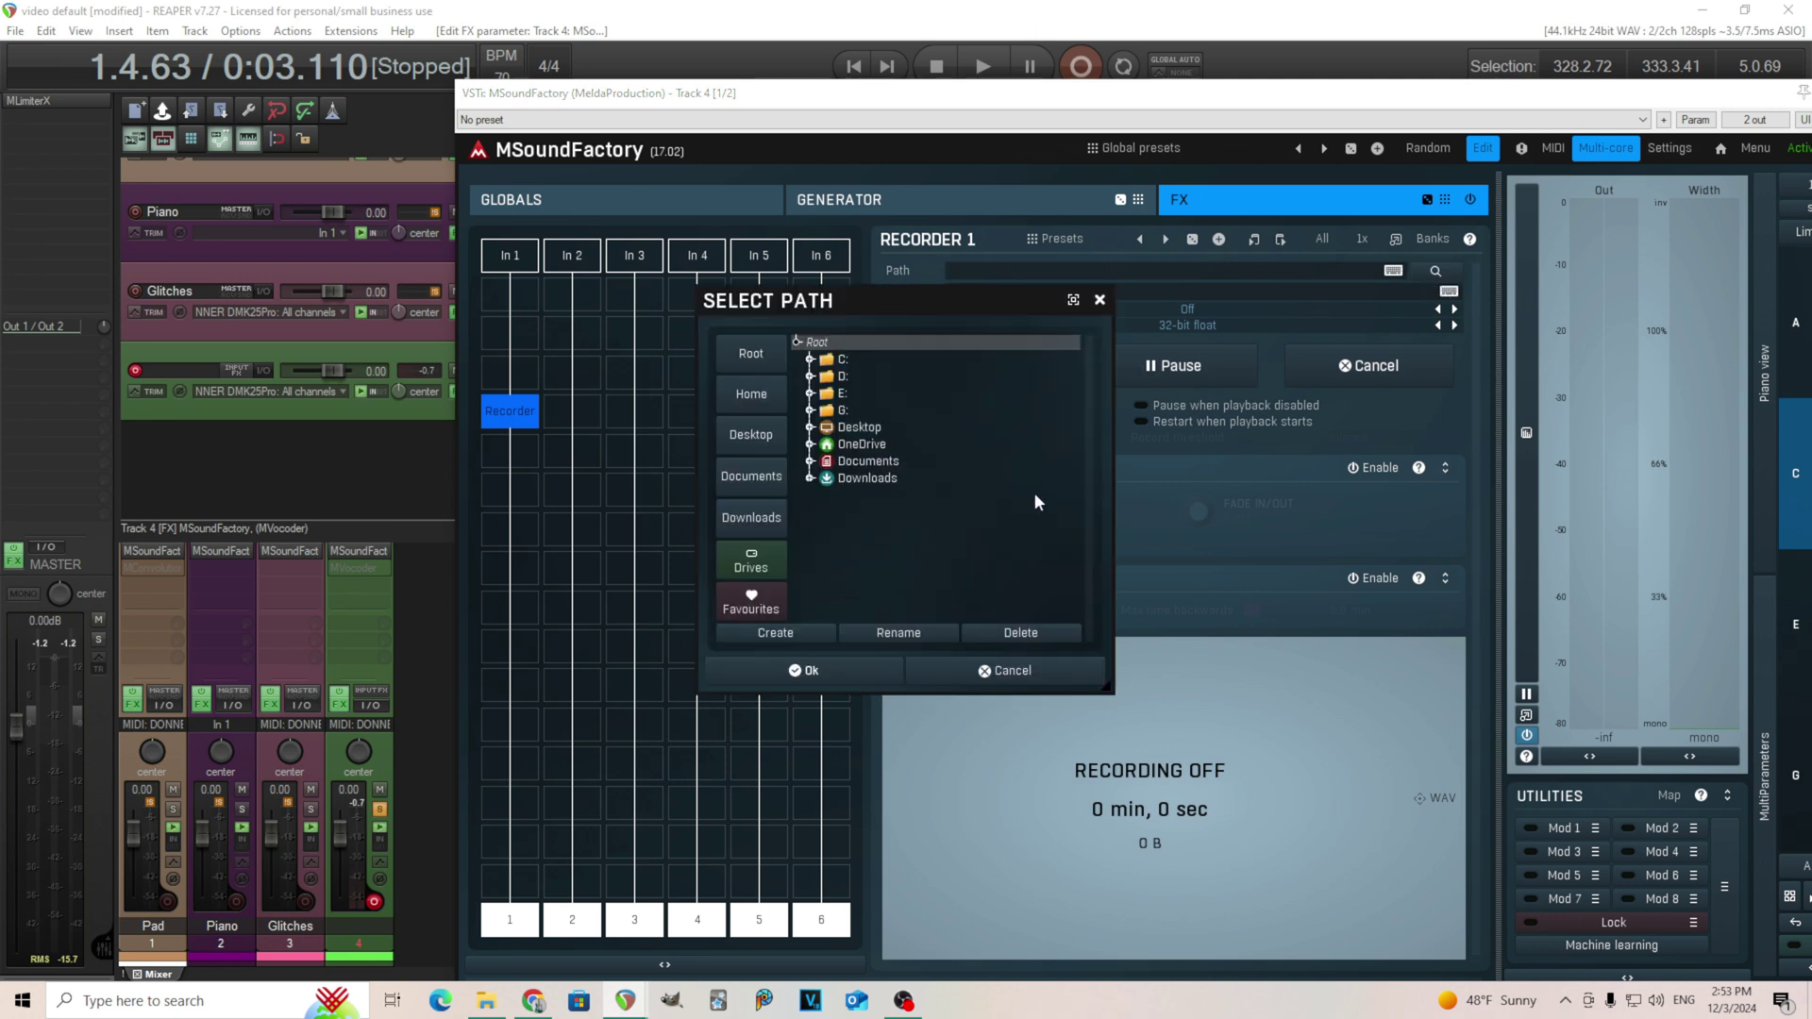
{"action": "double_click", "coordinate": [839, 415]}
{"action": "scroll", "coordinate": [861, 567], "scroll_direction": "down", "scroll_amount": 3}
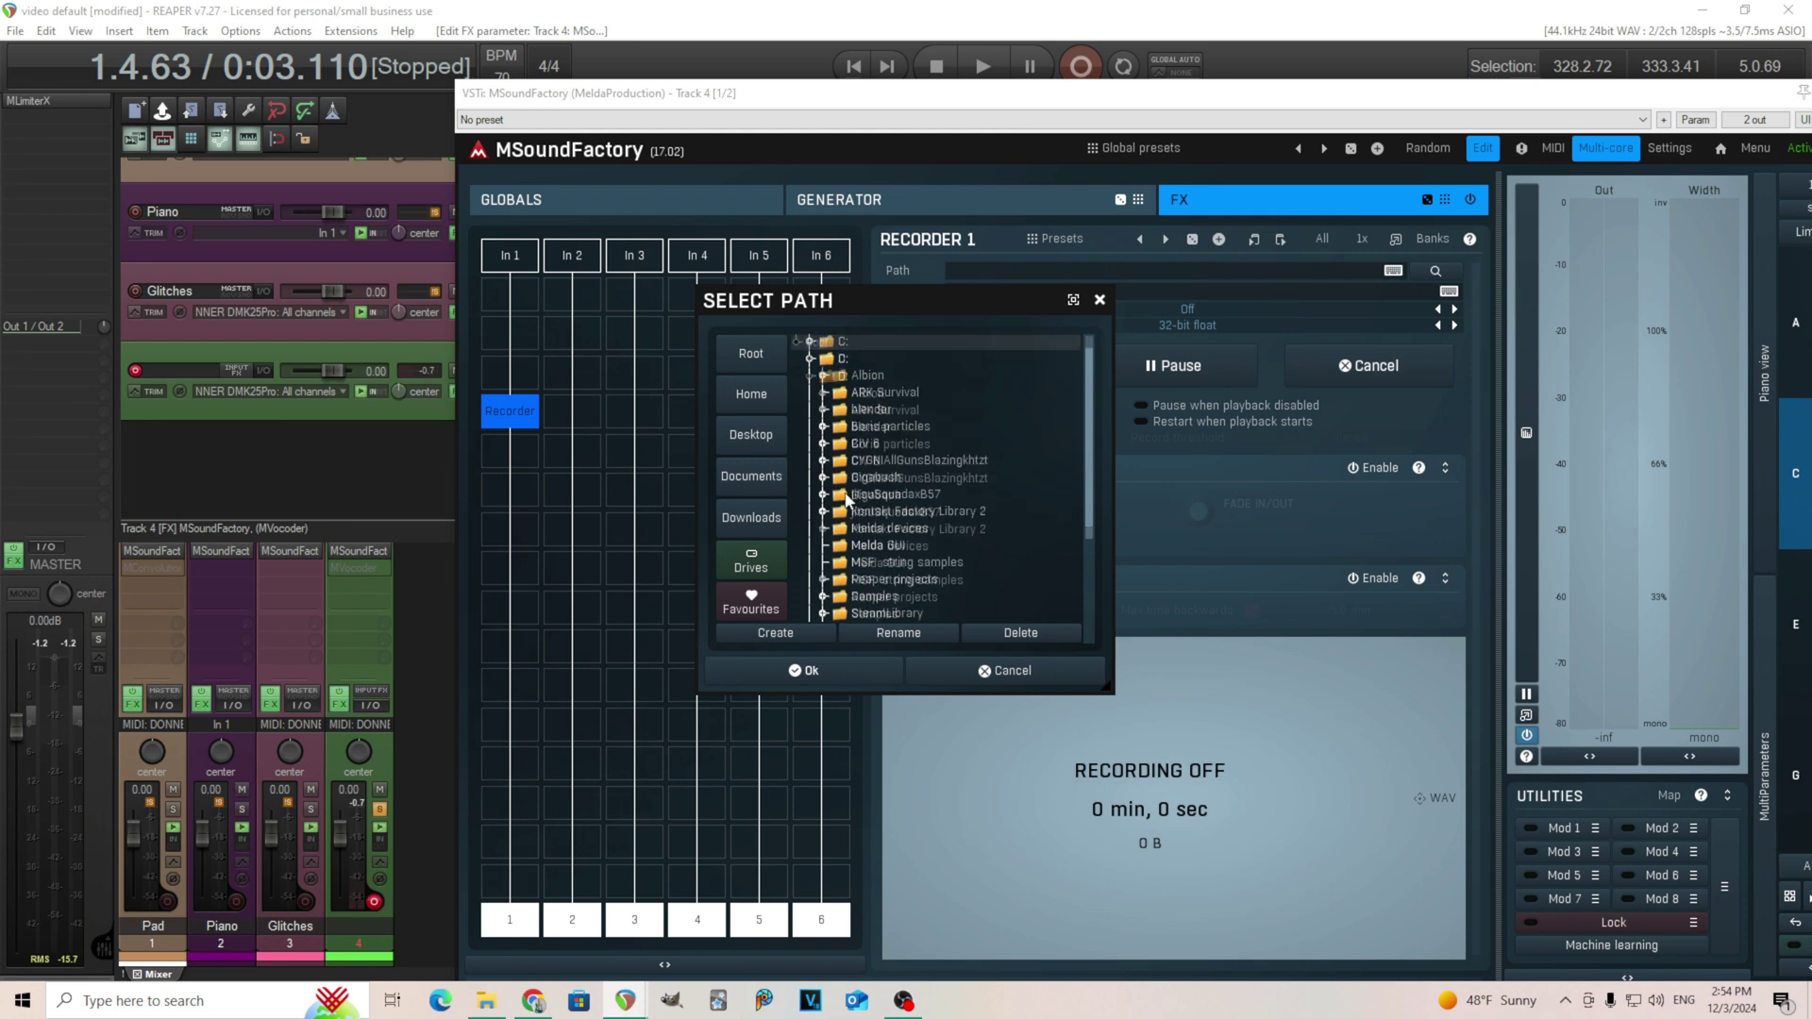
{"action": "left_click", "coordinate": [823, 545]}
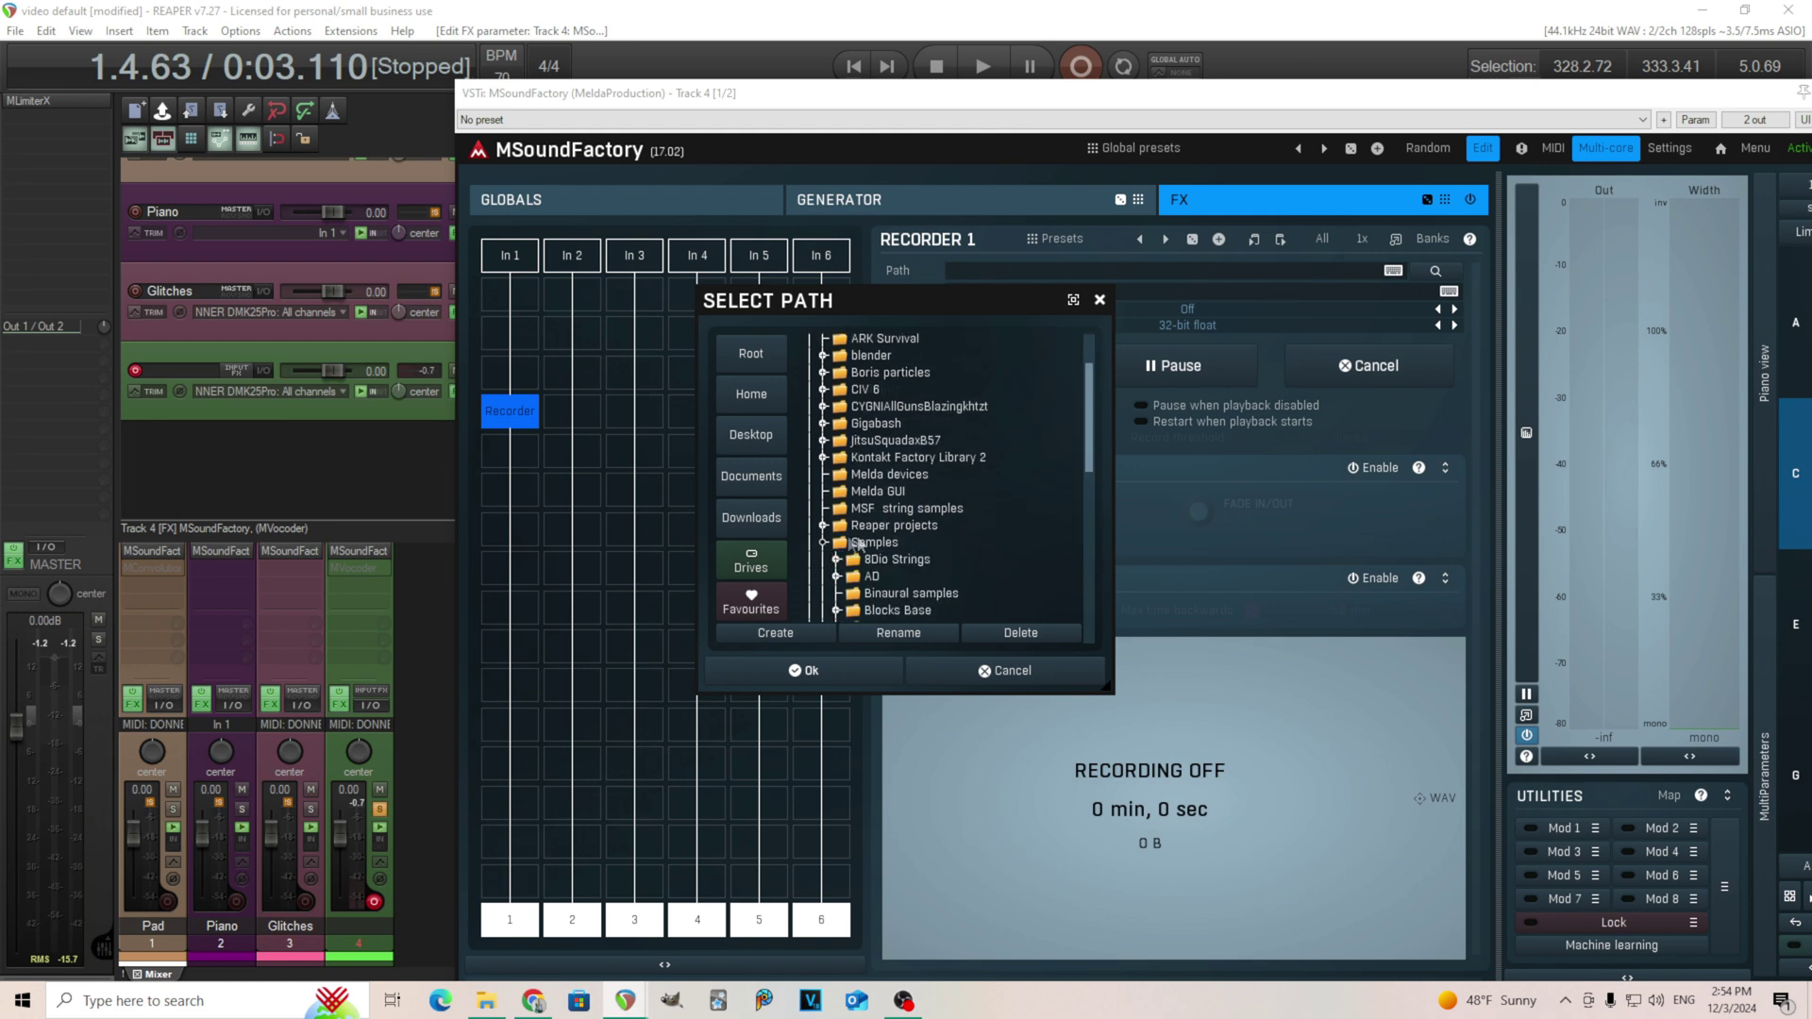
{"action": "scroll", "coordinate": [917, 580], "scroll_direction": "down", "scroll_amount": 2}
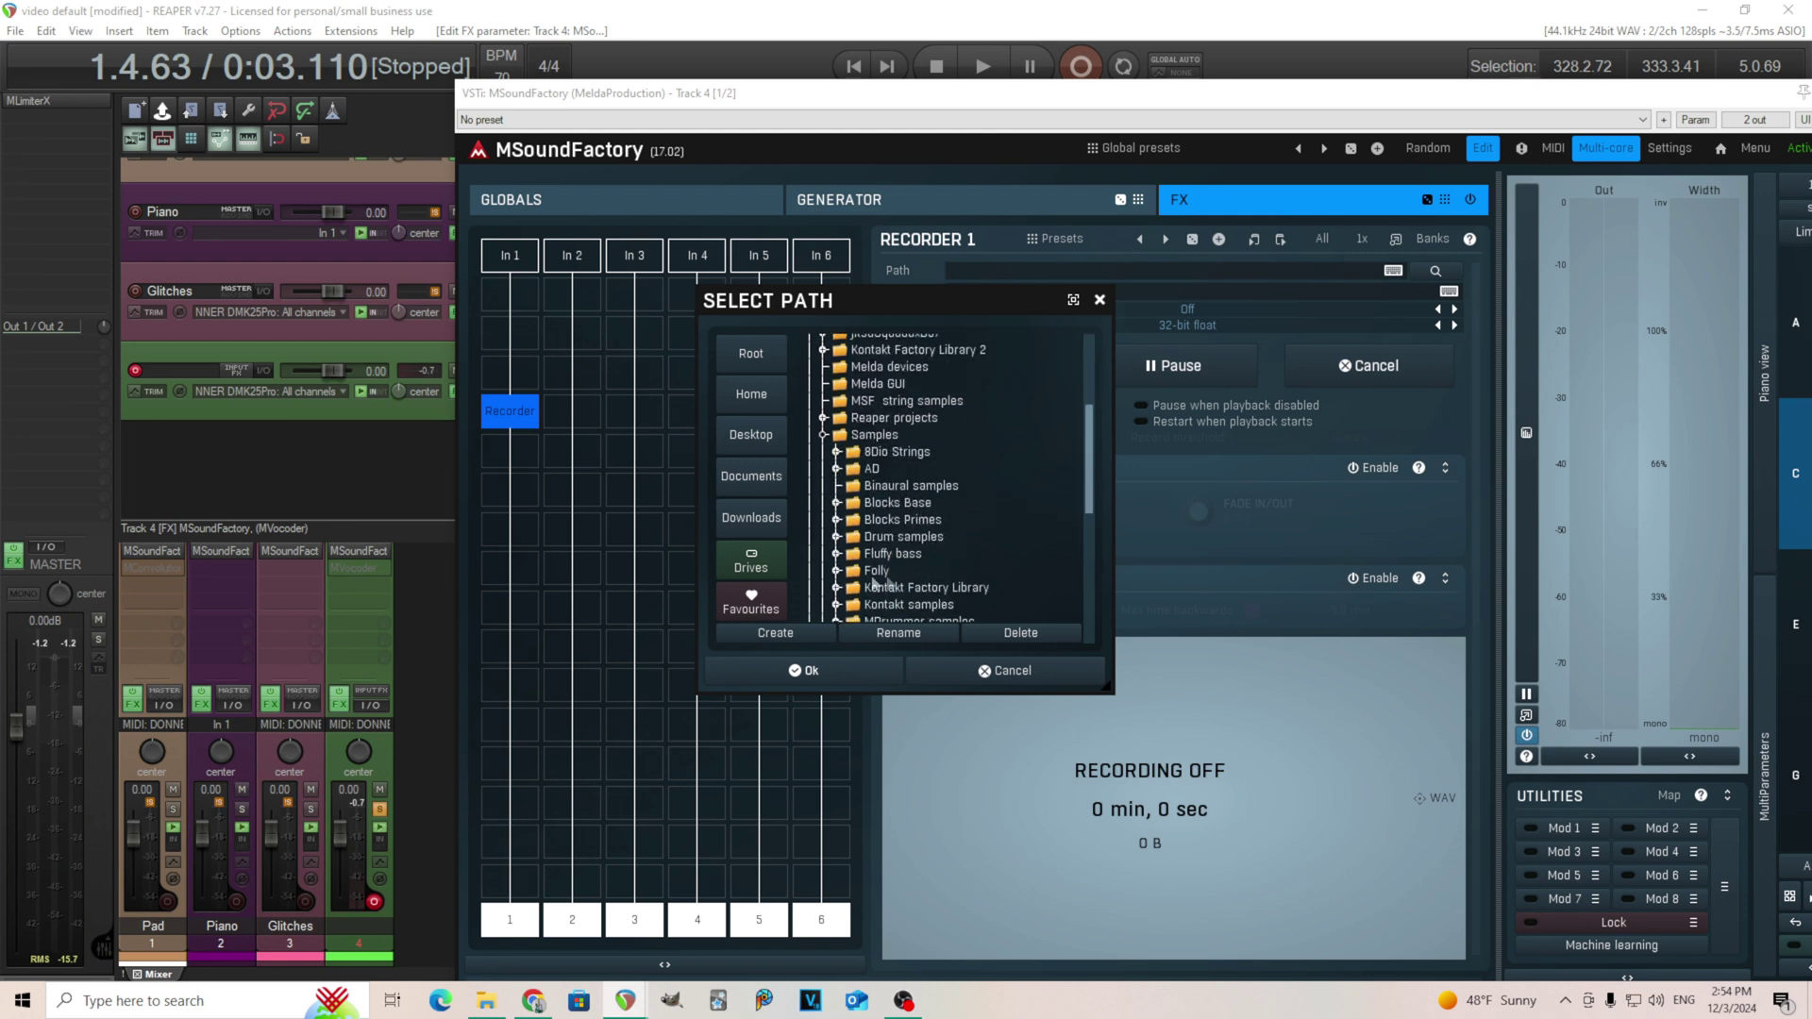
{"action": "left_click", "coordinate": [844, 572]}
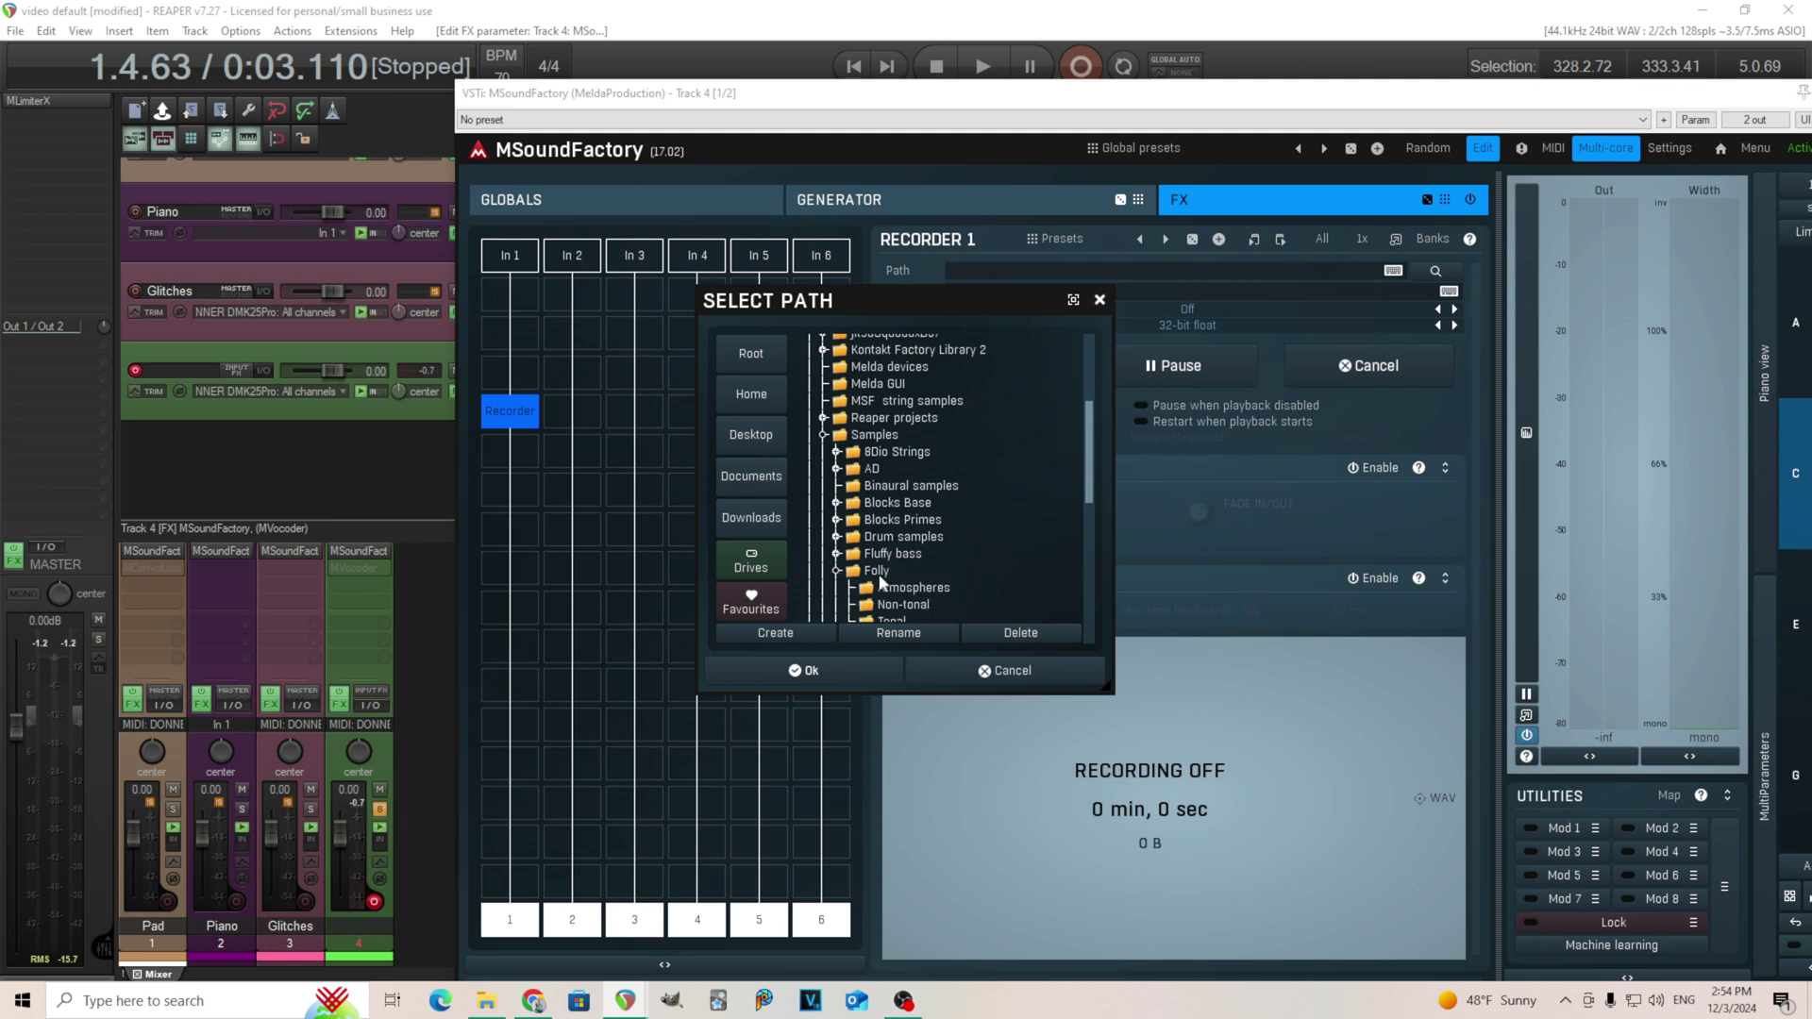
Set the recorder to save 'White noise' to Folly, with threshold-triggered recording and silence trimming.
{"action": "left_click", "coordinate": [874, 674]}
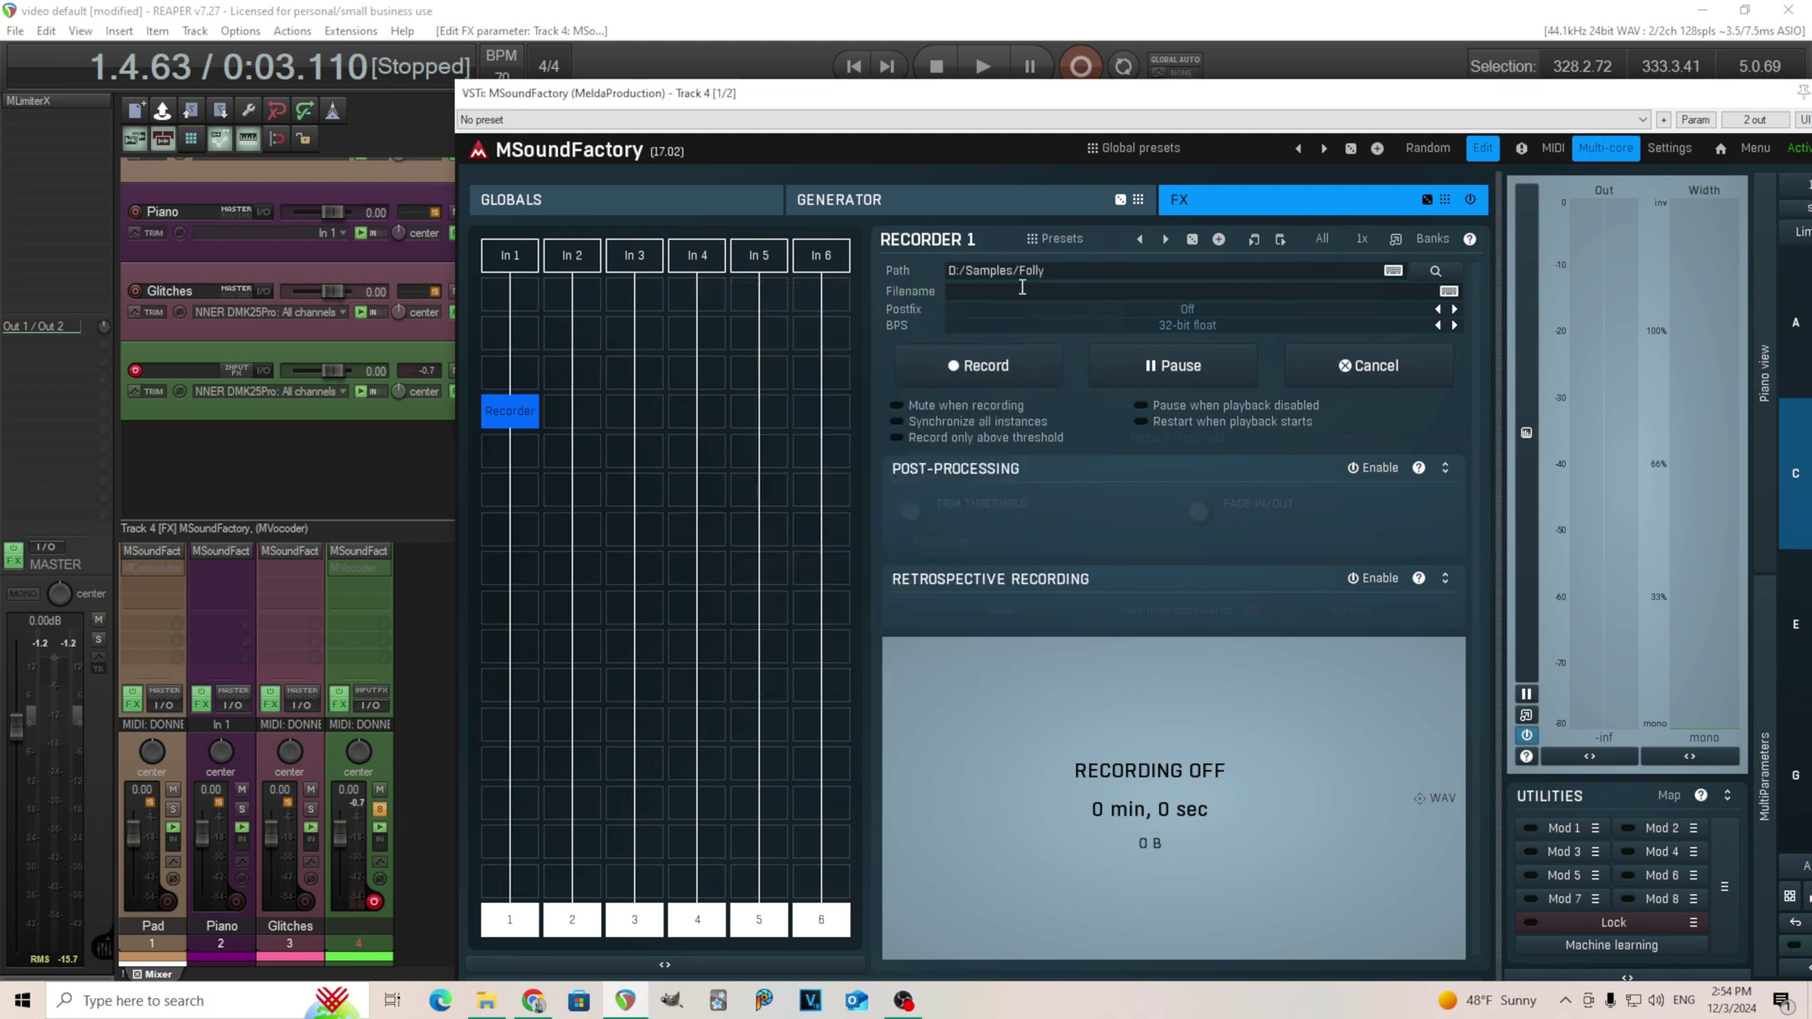
{"action": "type", "text": "White noise burst"}
{"action": "left_click", "coordinate": [897, 438]}
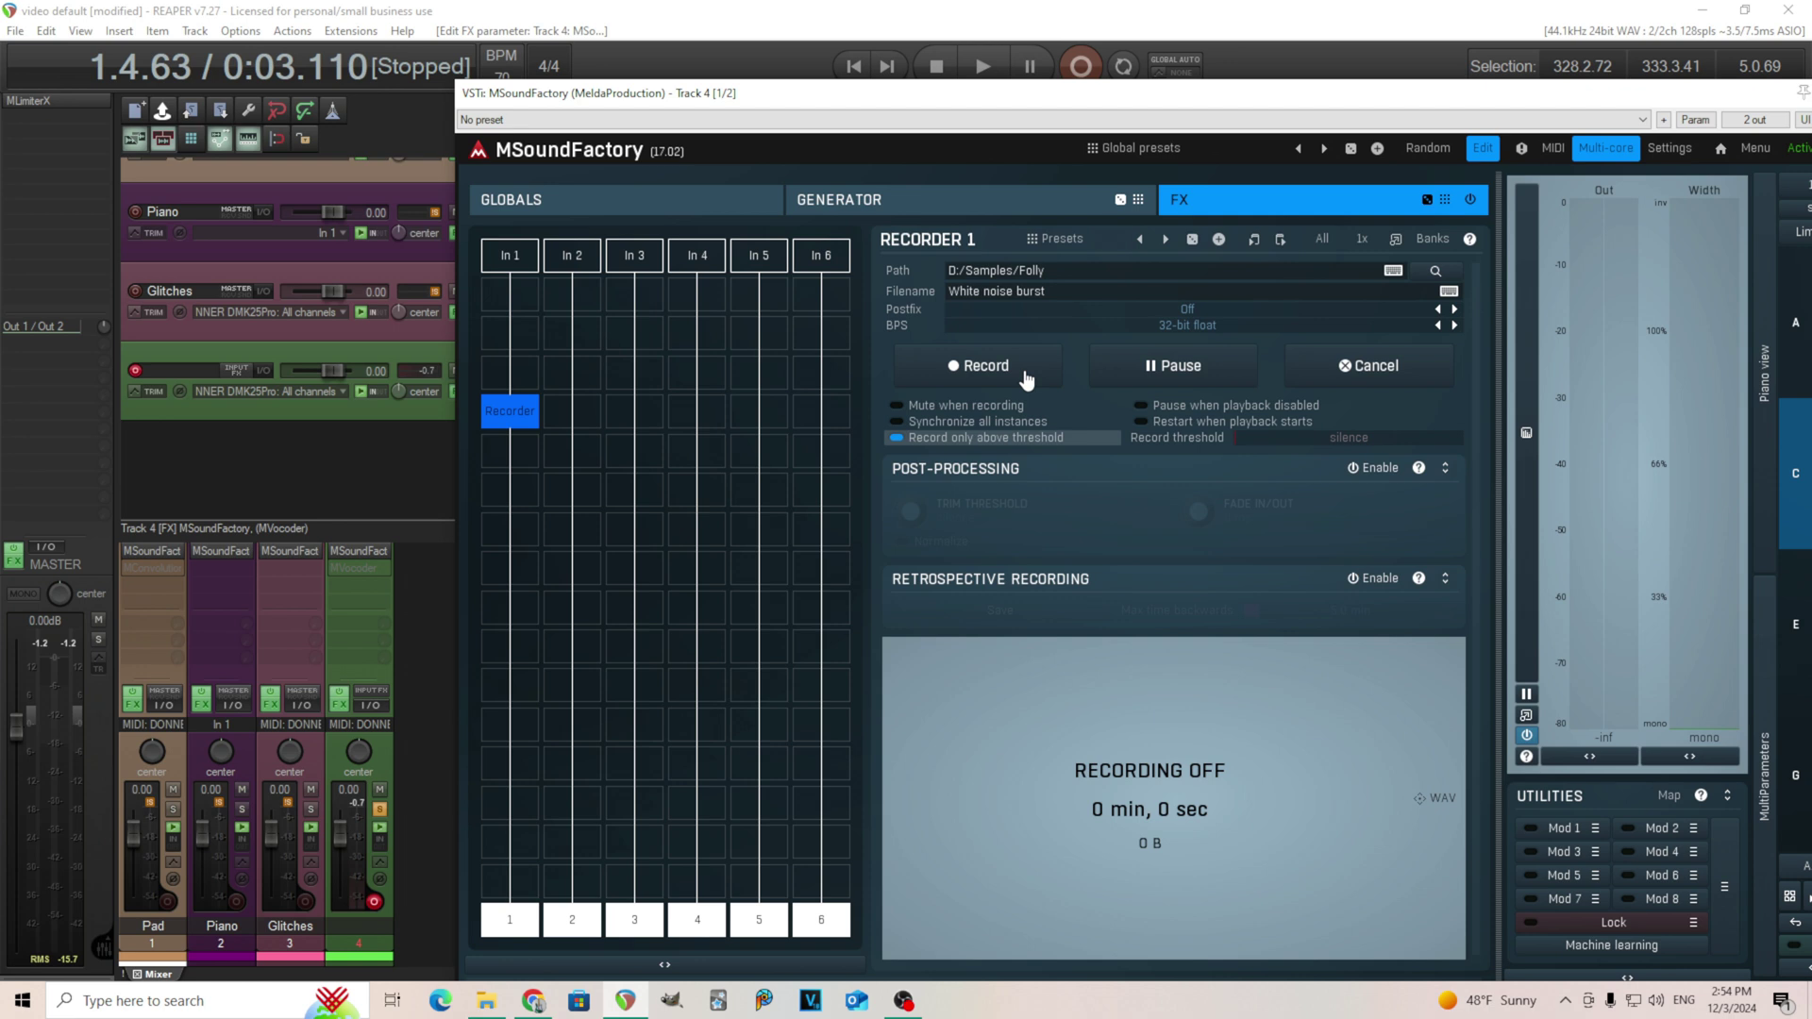
{"action": "left_click", "coordinate": [1378, 472]}
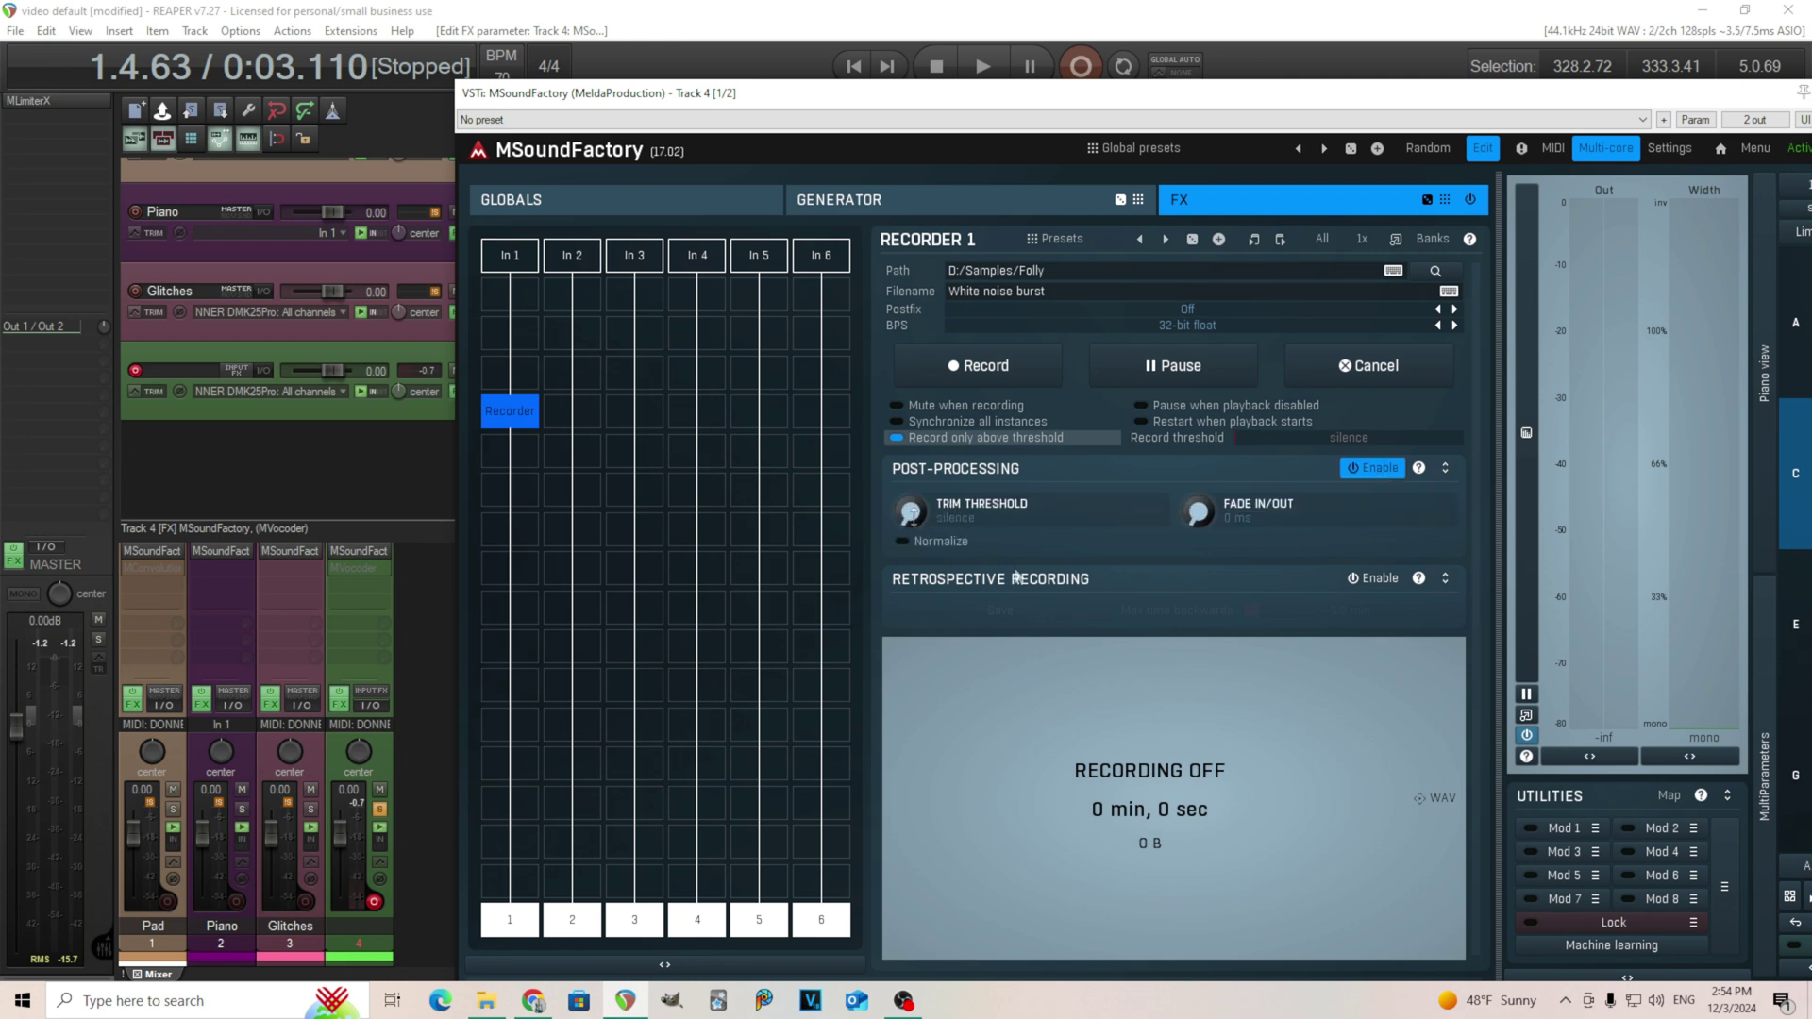
{"action": "left_click_drag", "start_coordinate": [911, 511], "coordinate": [911, 507]}
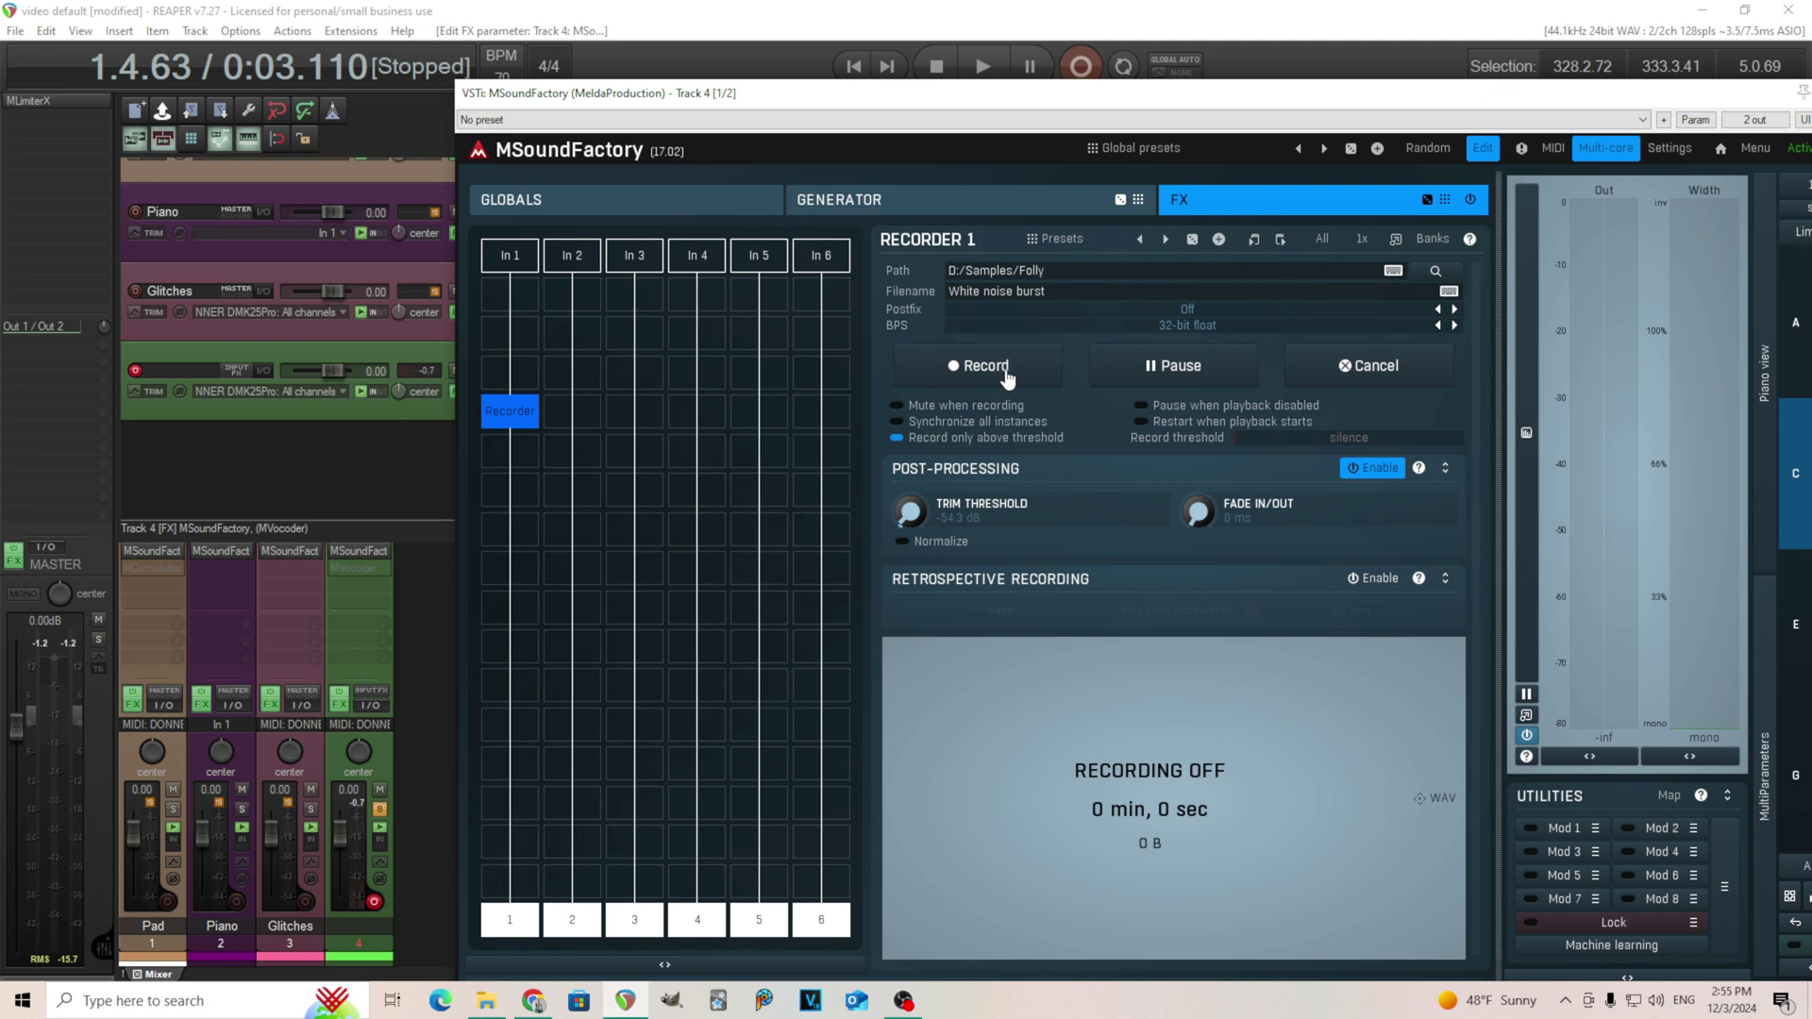
Record a two-second White noise burst and show the Folly folder.
{"action": "left_click", "coordinate": [1008, 377]}
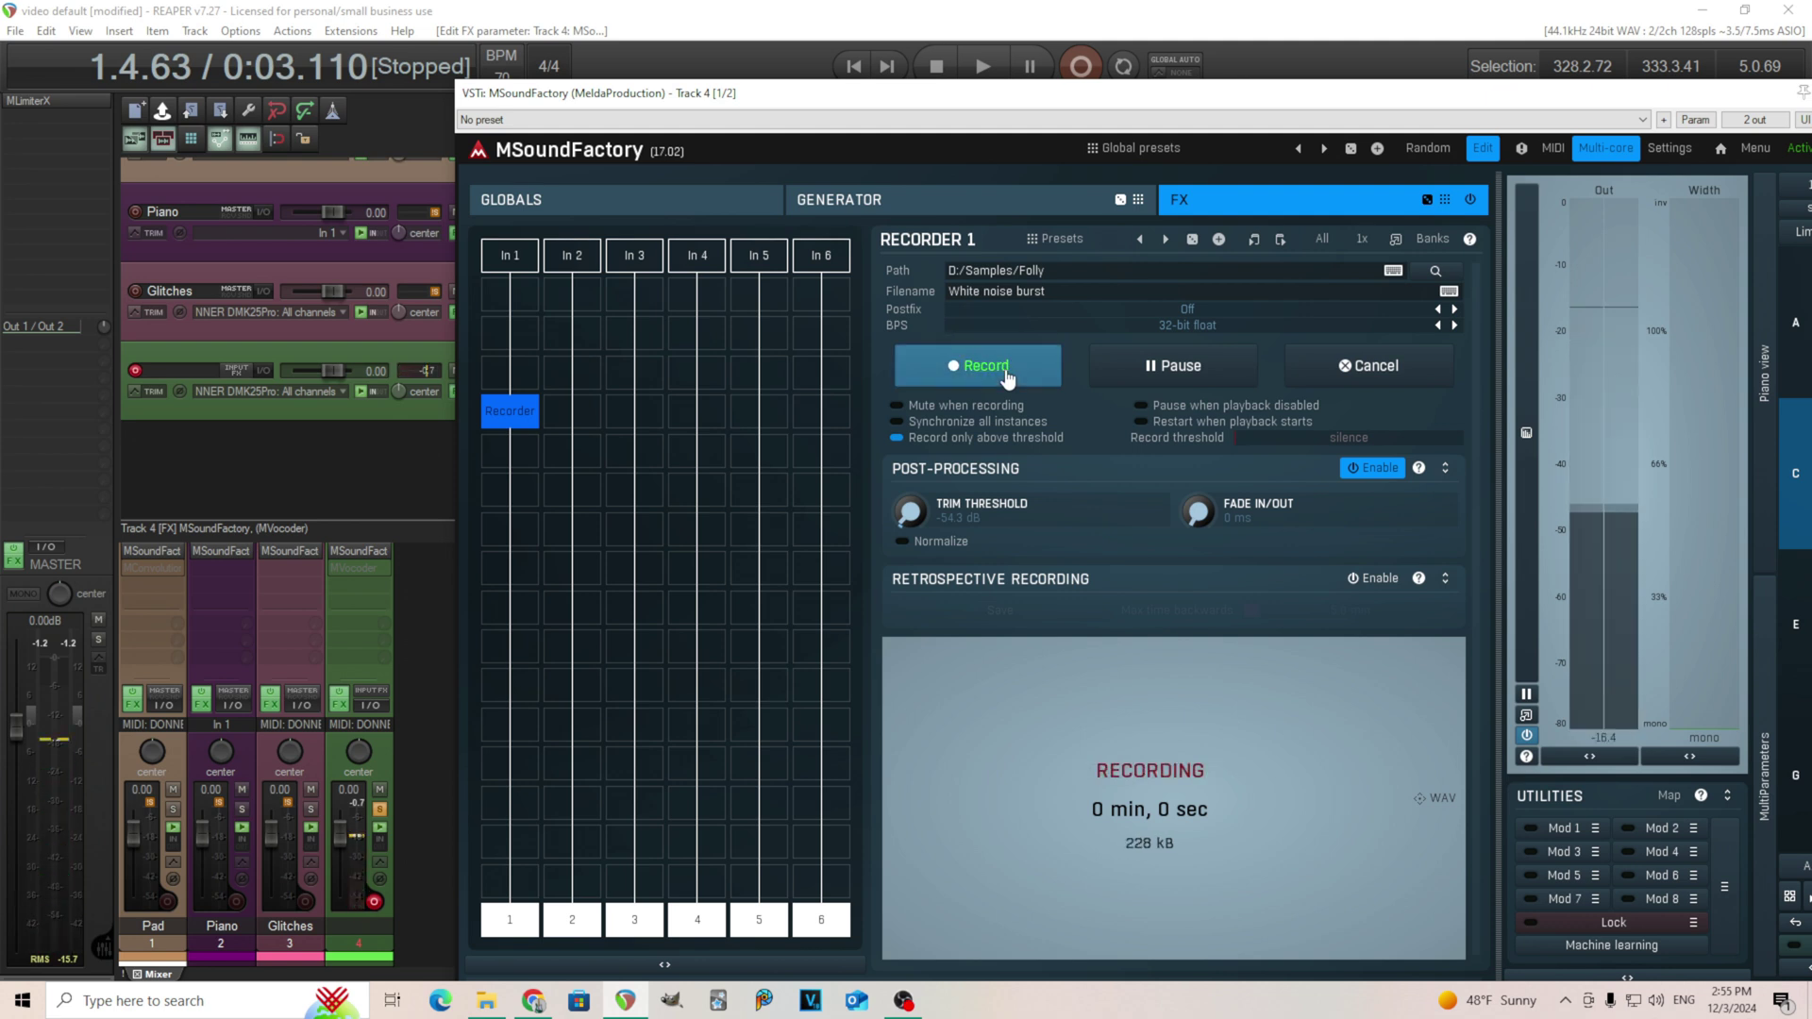
{"action": "left_click", "coordinate": [1008, 377]}
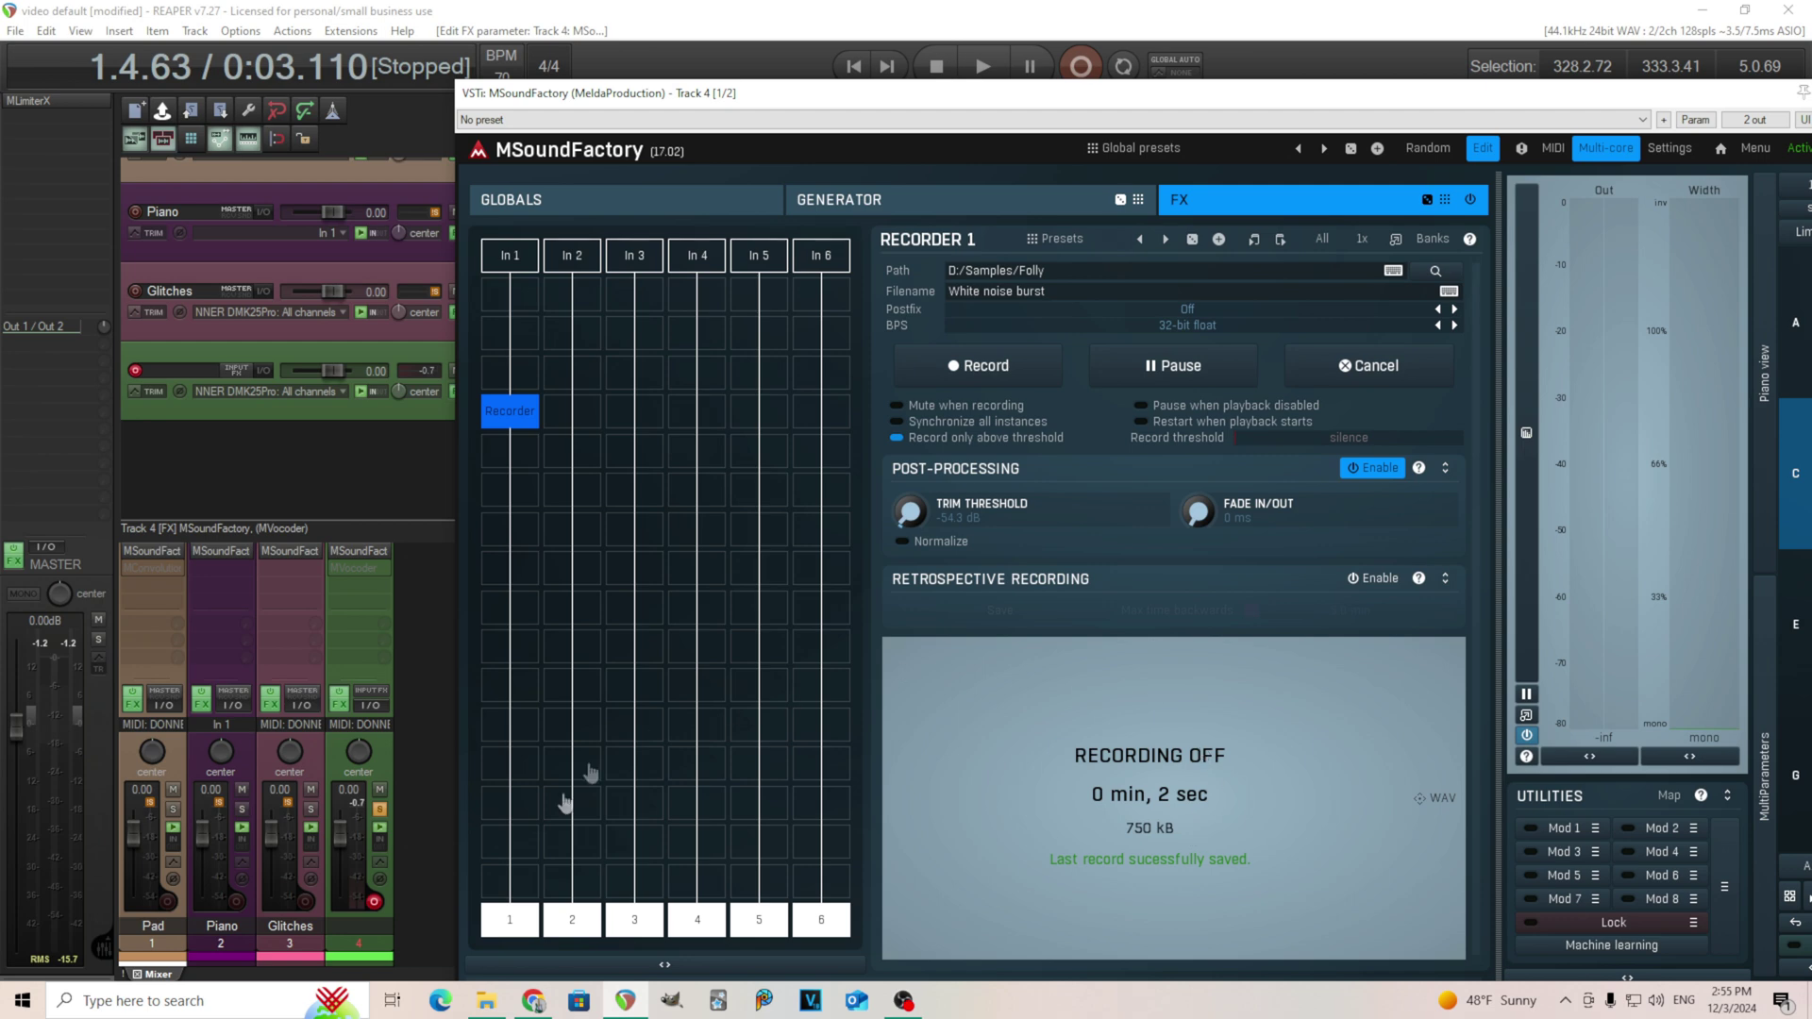
{"action": "left_click", "coordinate": [486, 998]}
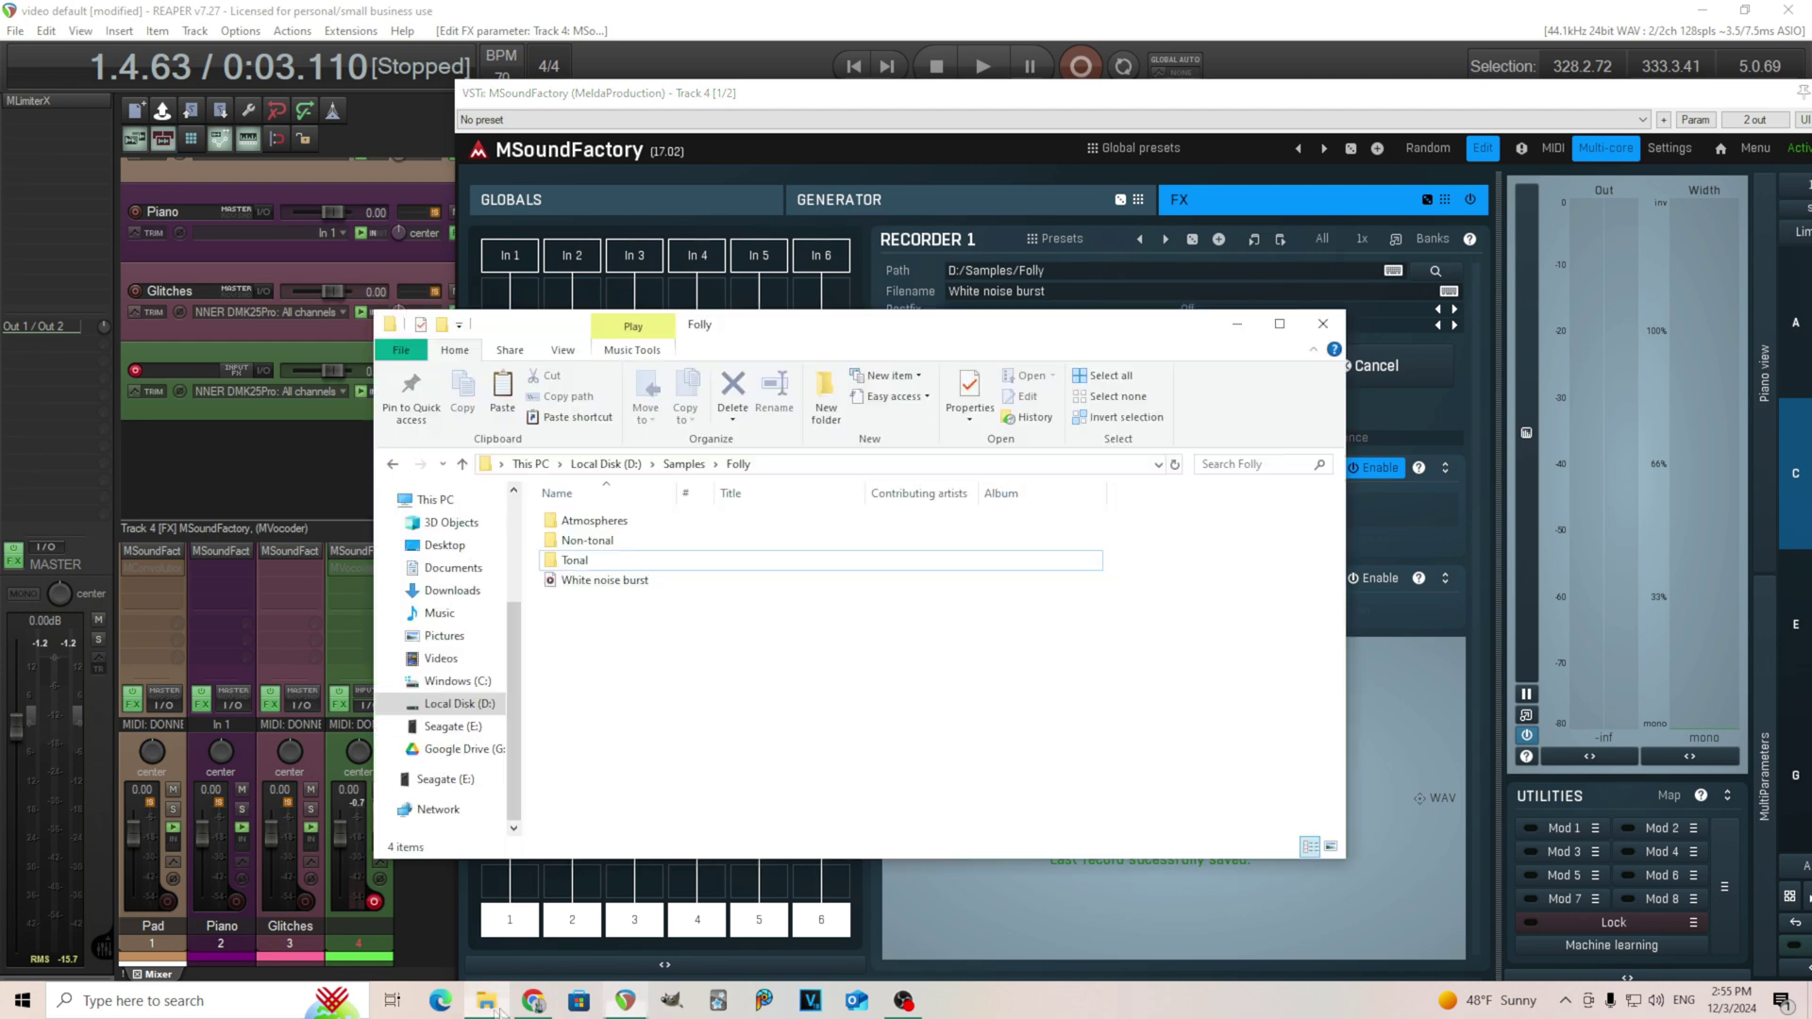
Preview White noise burst in the media player, then reposition the folder window.
{"action": "left_click", "coordinate": [646, 584]}
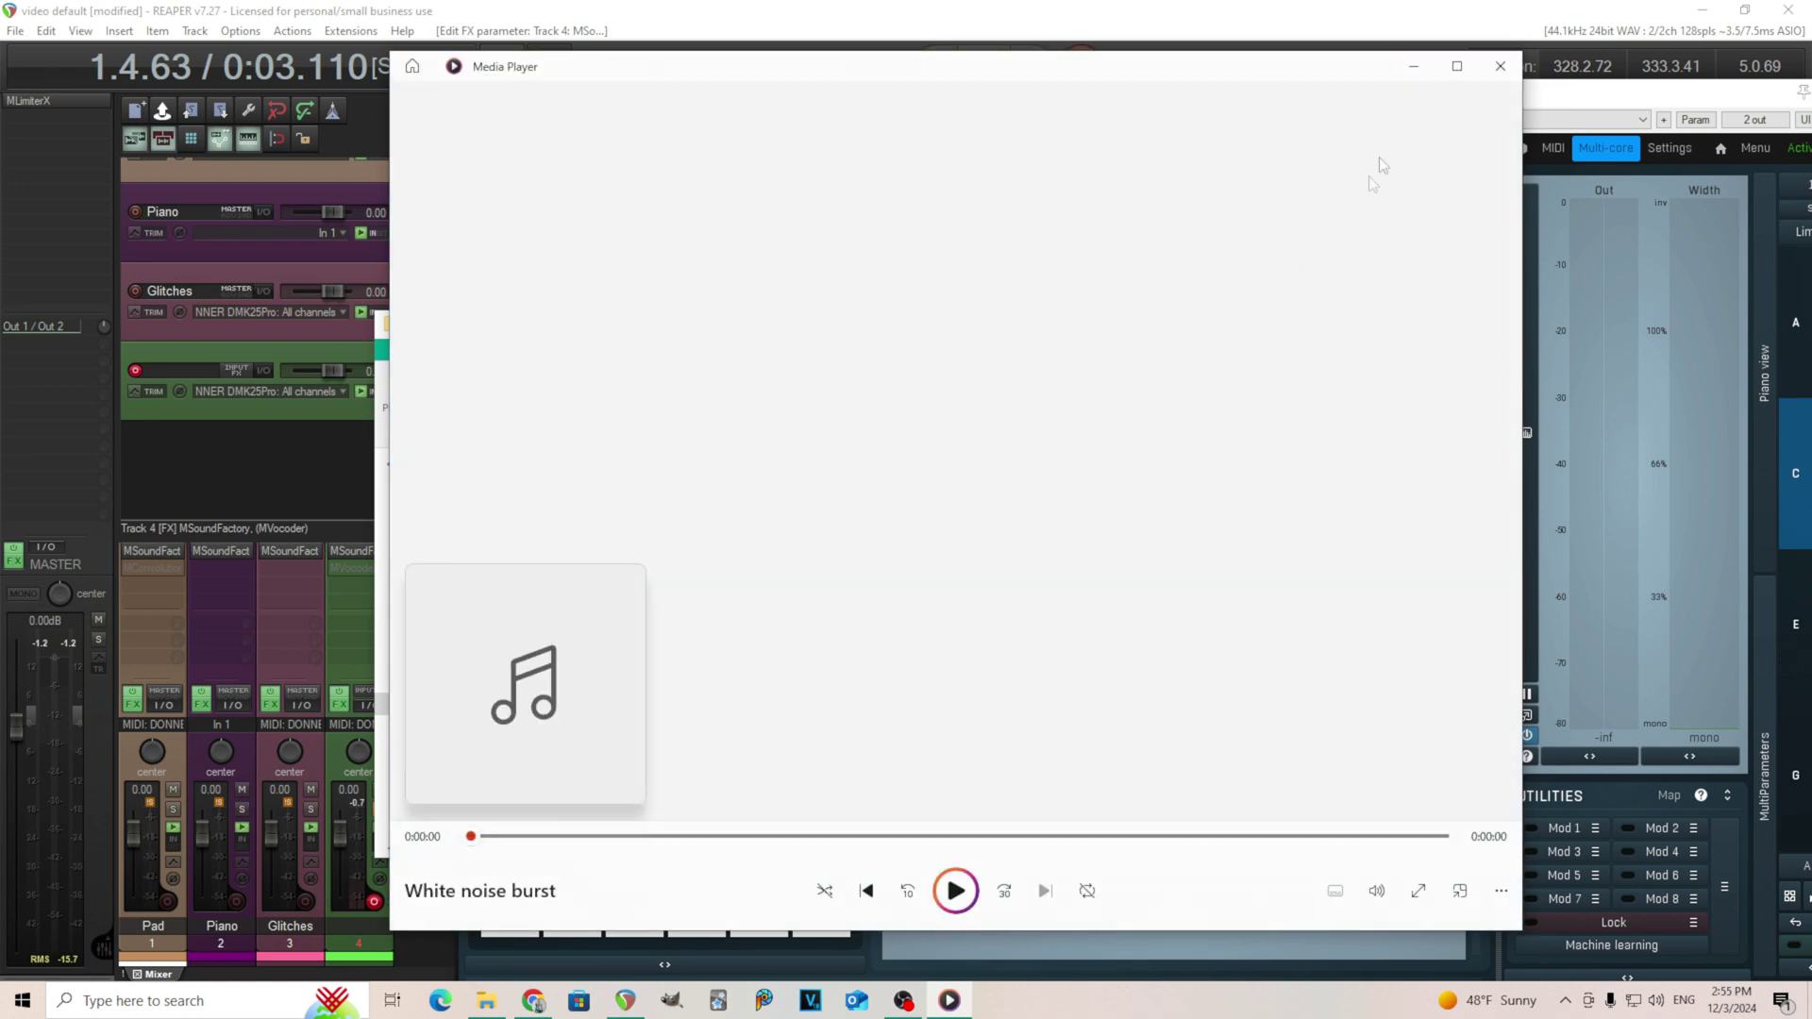
{"action": "left_click", "coordinate": [1500, 66]}
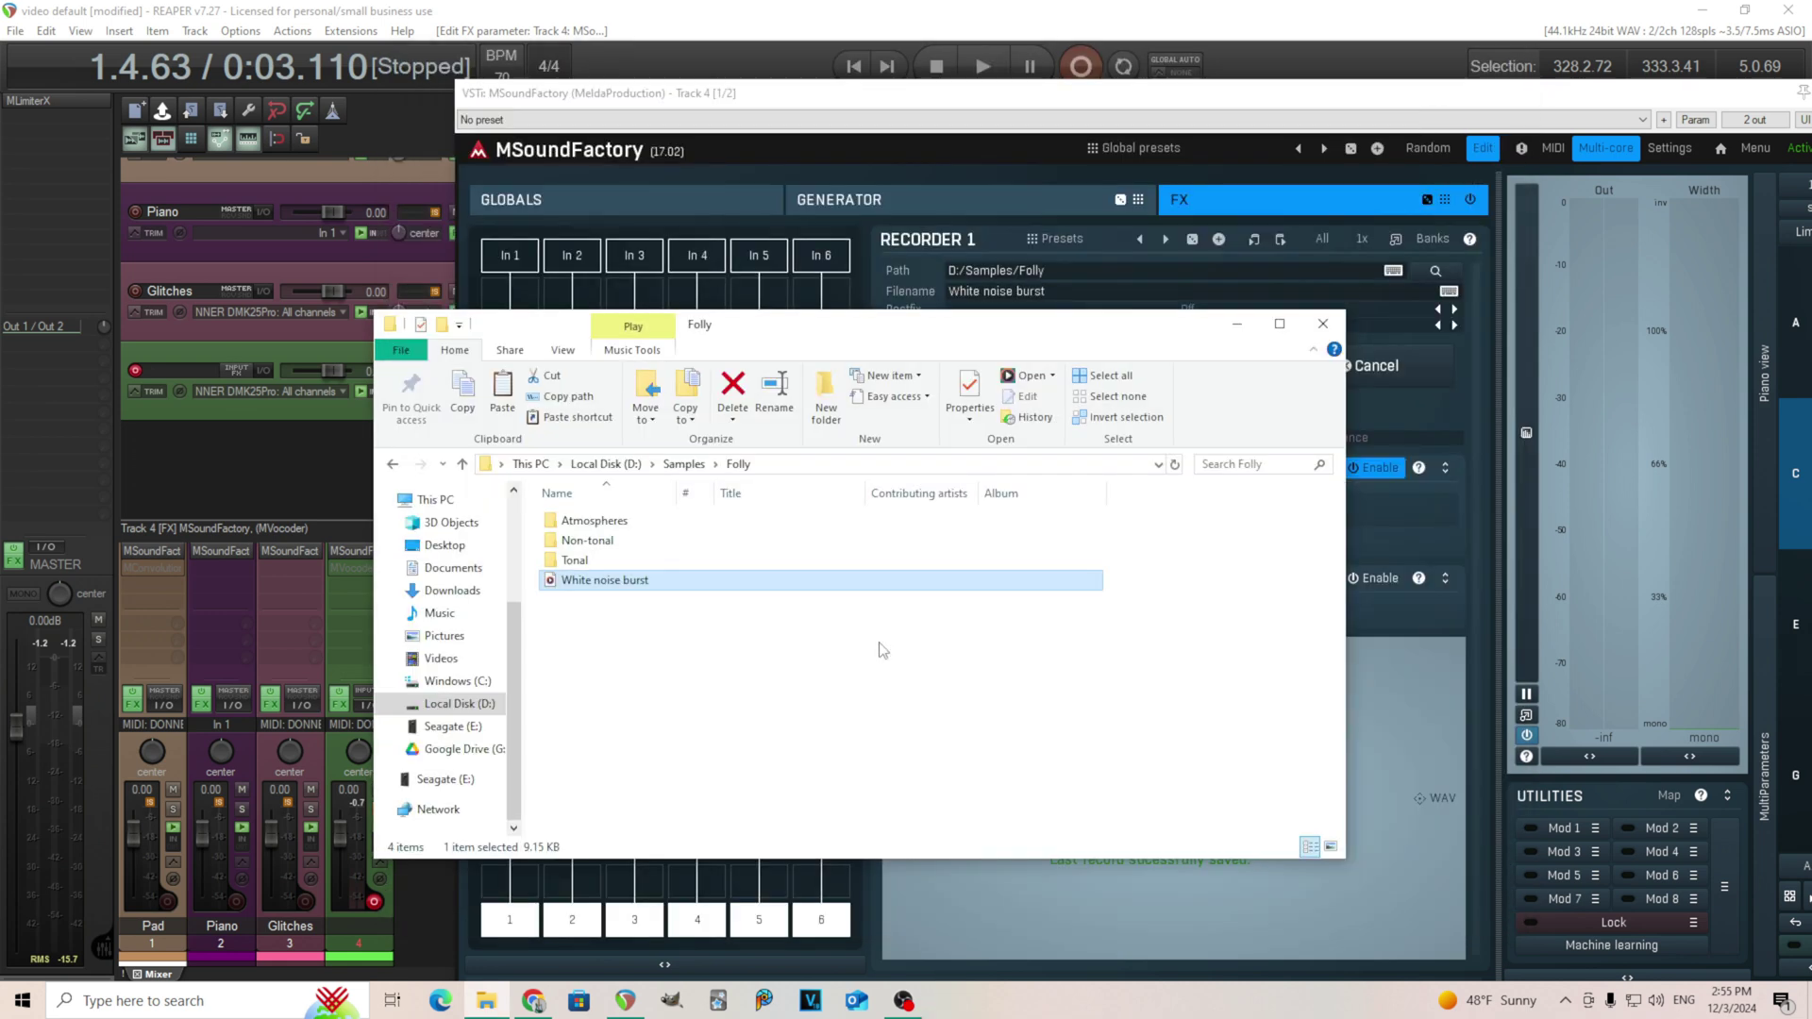
{"action": "left_click_drag", "start_coordinate": [752, 347], "coordinate": [877, 298]}
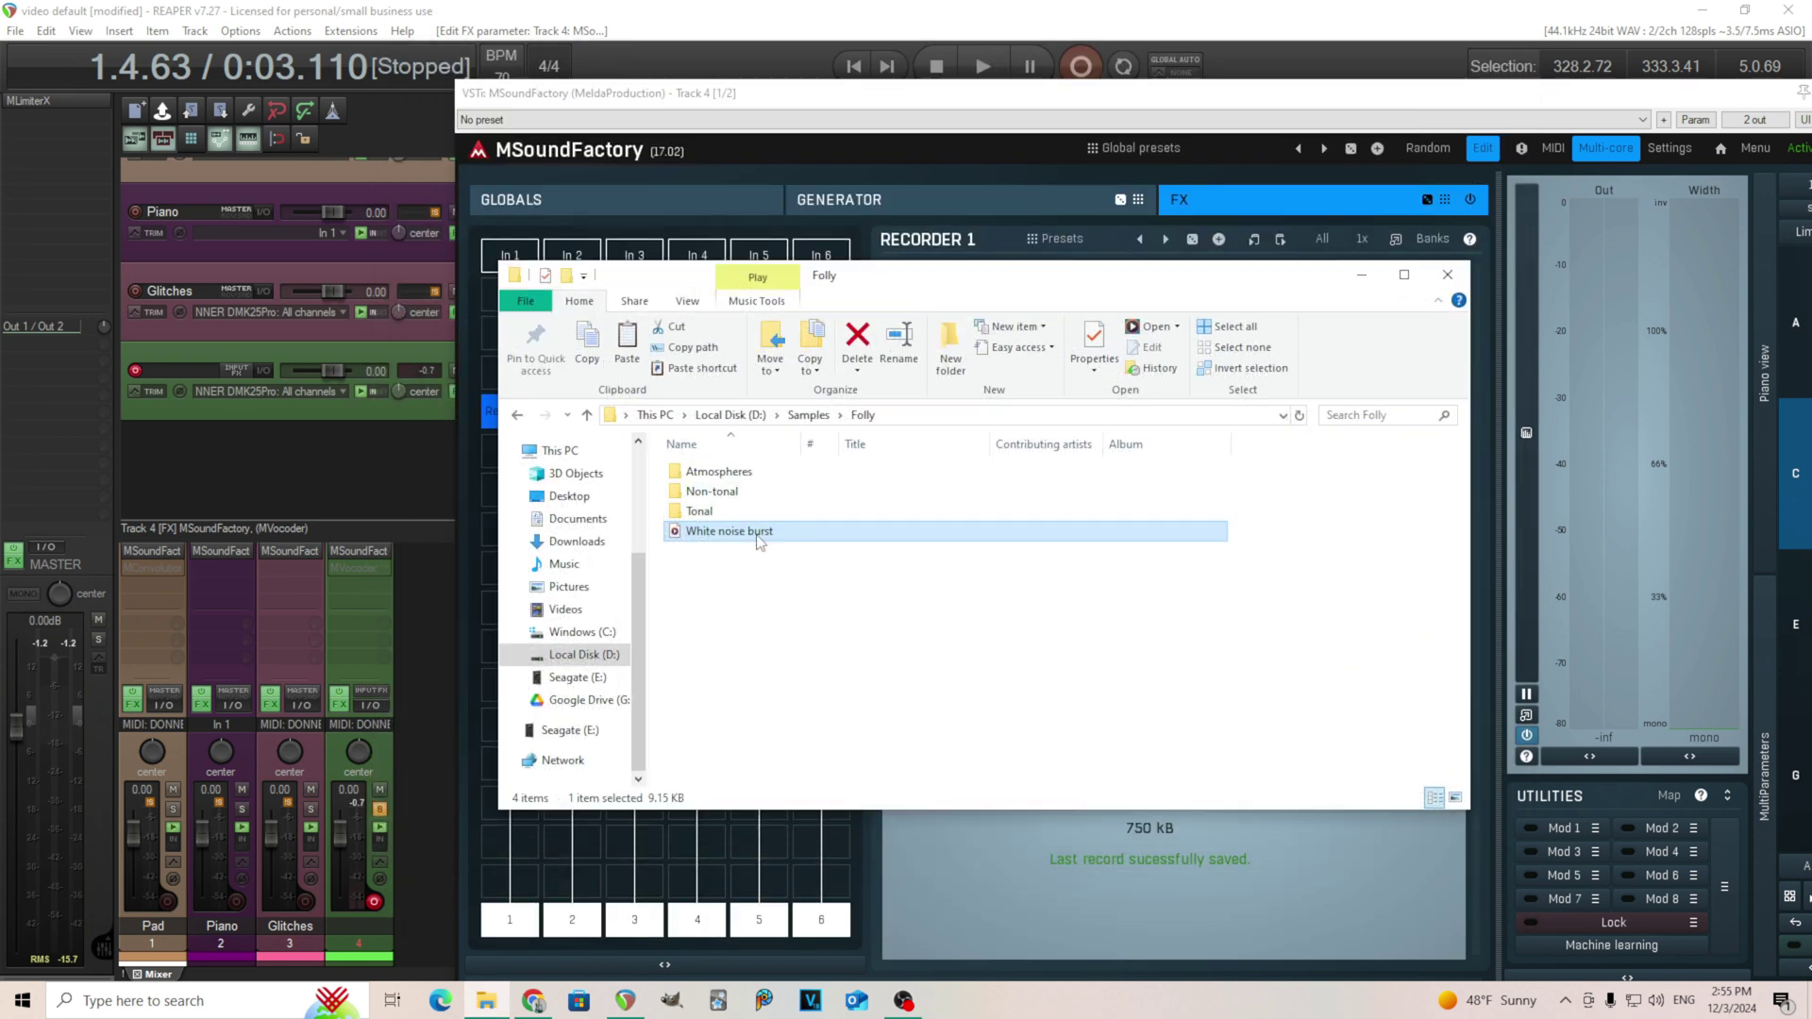
Copy and paste White noise burst in Folly, renaming the duplicate 'Vocodered IR'.
{"action": "right_click", "coordinate": [750, 545]}
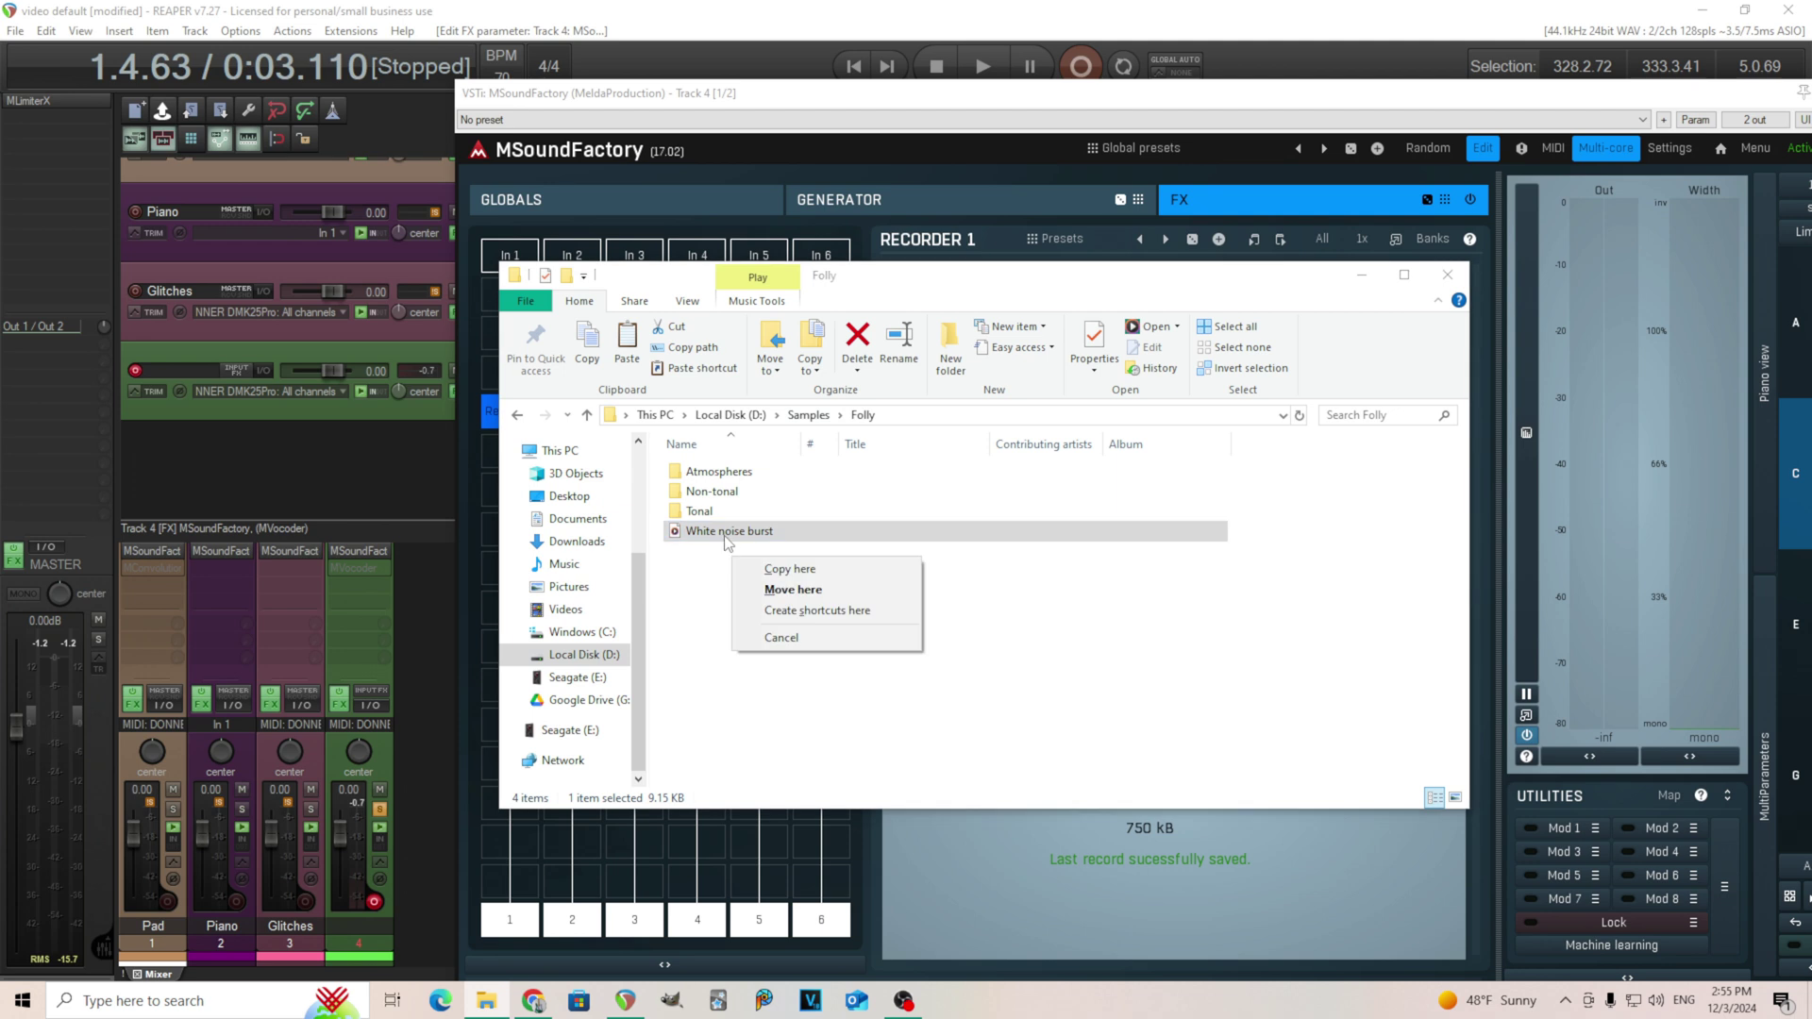
{"action": "key", "text": "Escape"}
{"action": "right_click", "coordinate": [724, 532]}
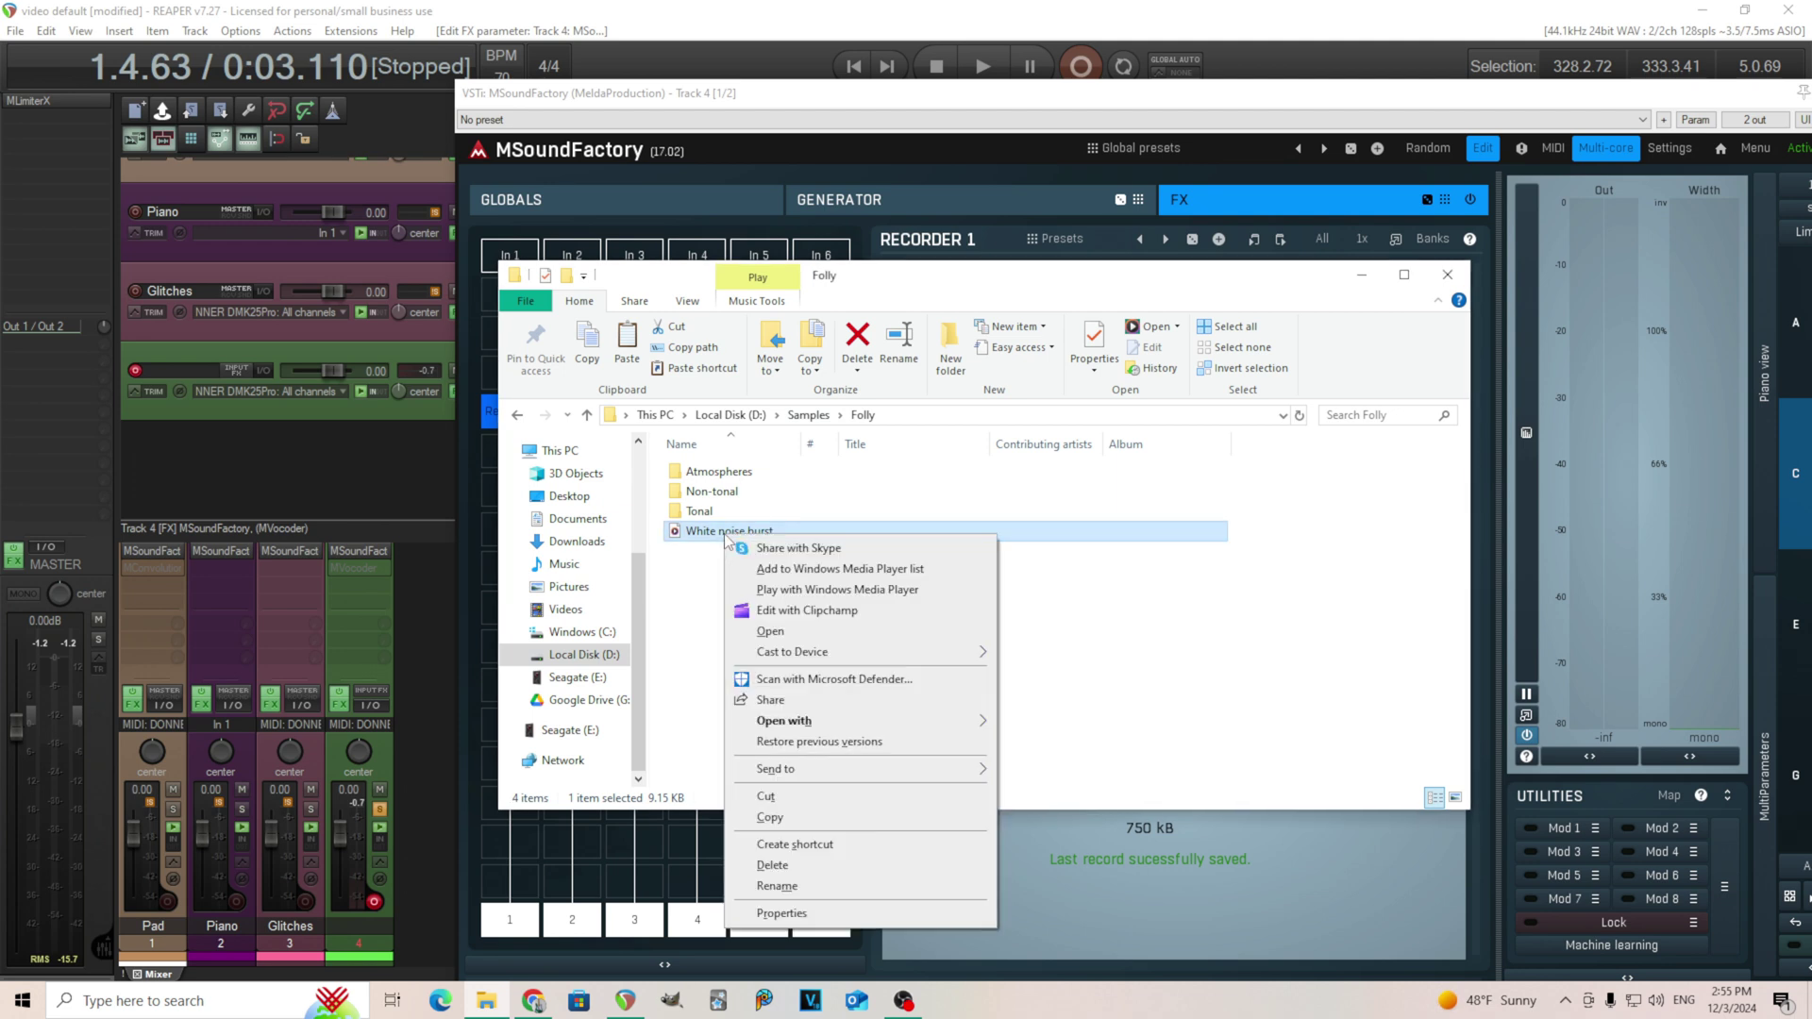
{"action": "left_click", "coordinate": [867, 815]}
{"action": "right_click", "coordinate": [722, 588]}
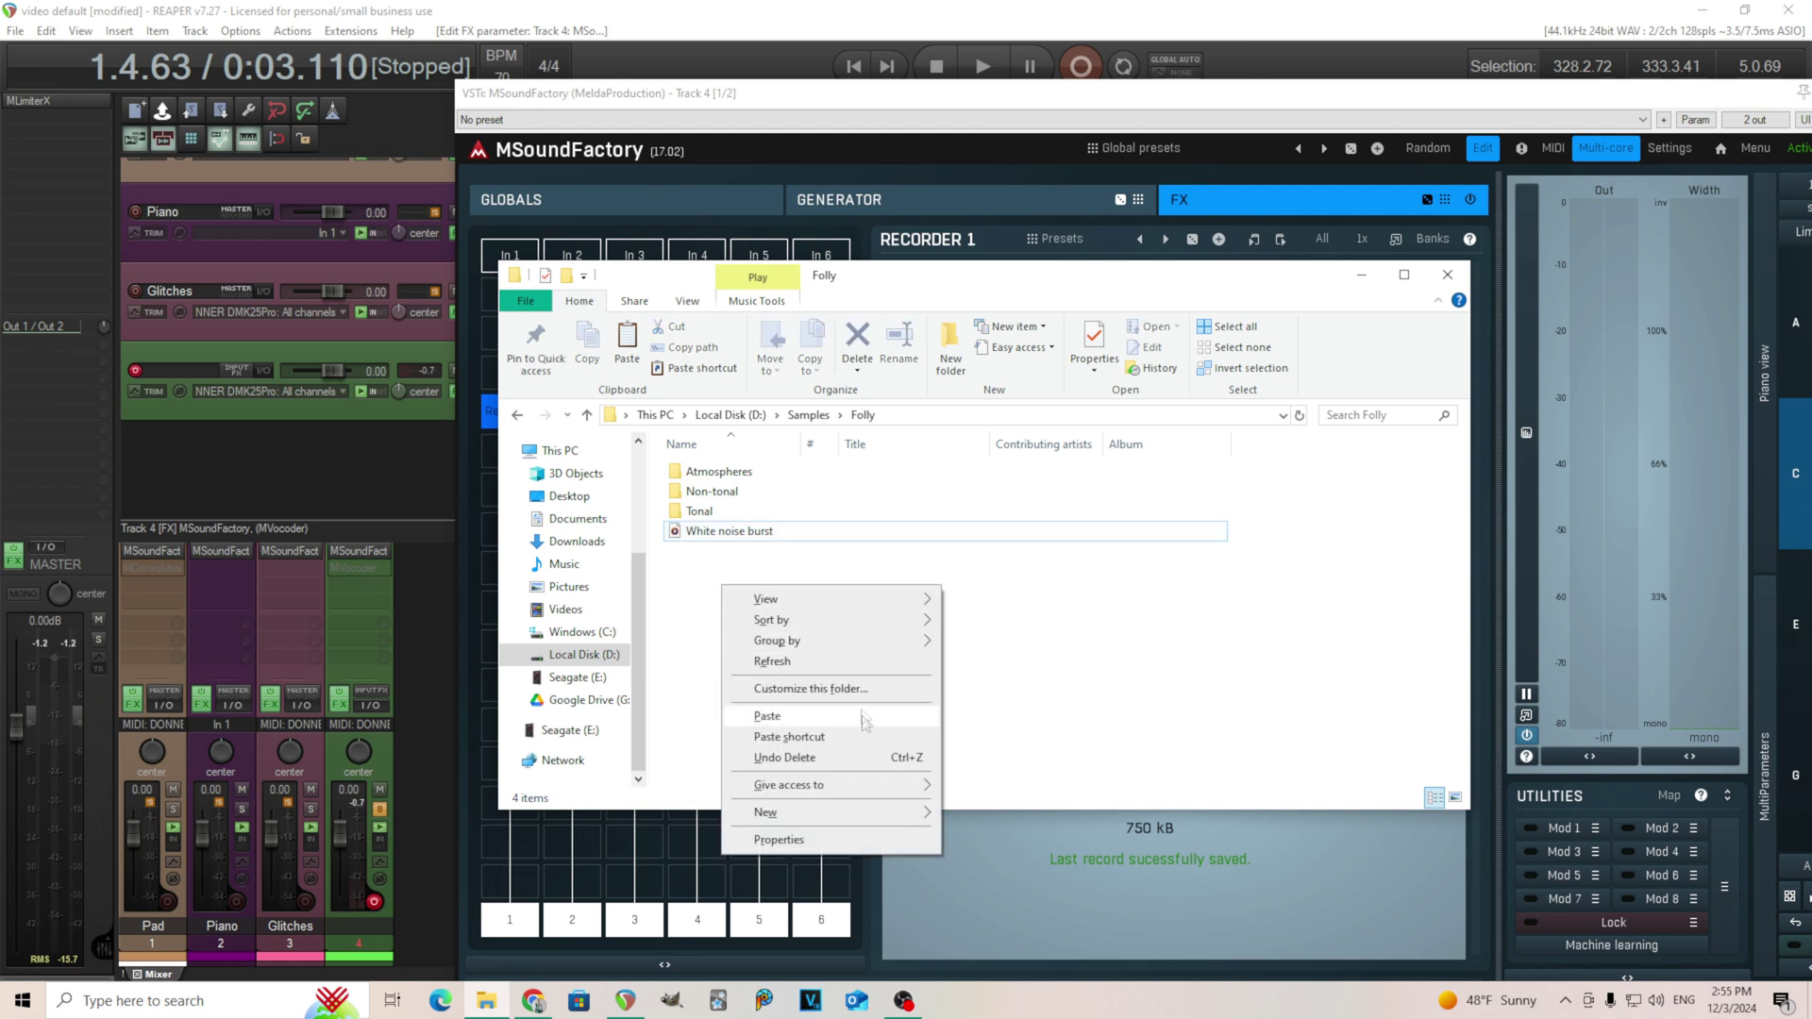
{"action": "left_click", "coordinate": [820, 717]}
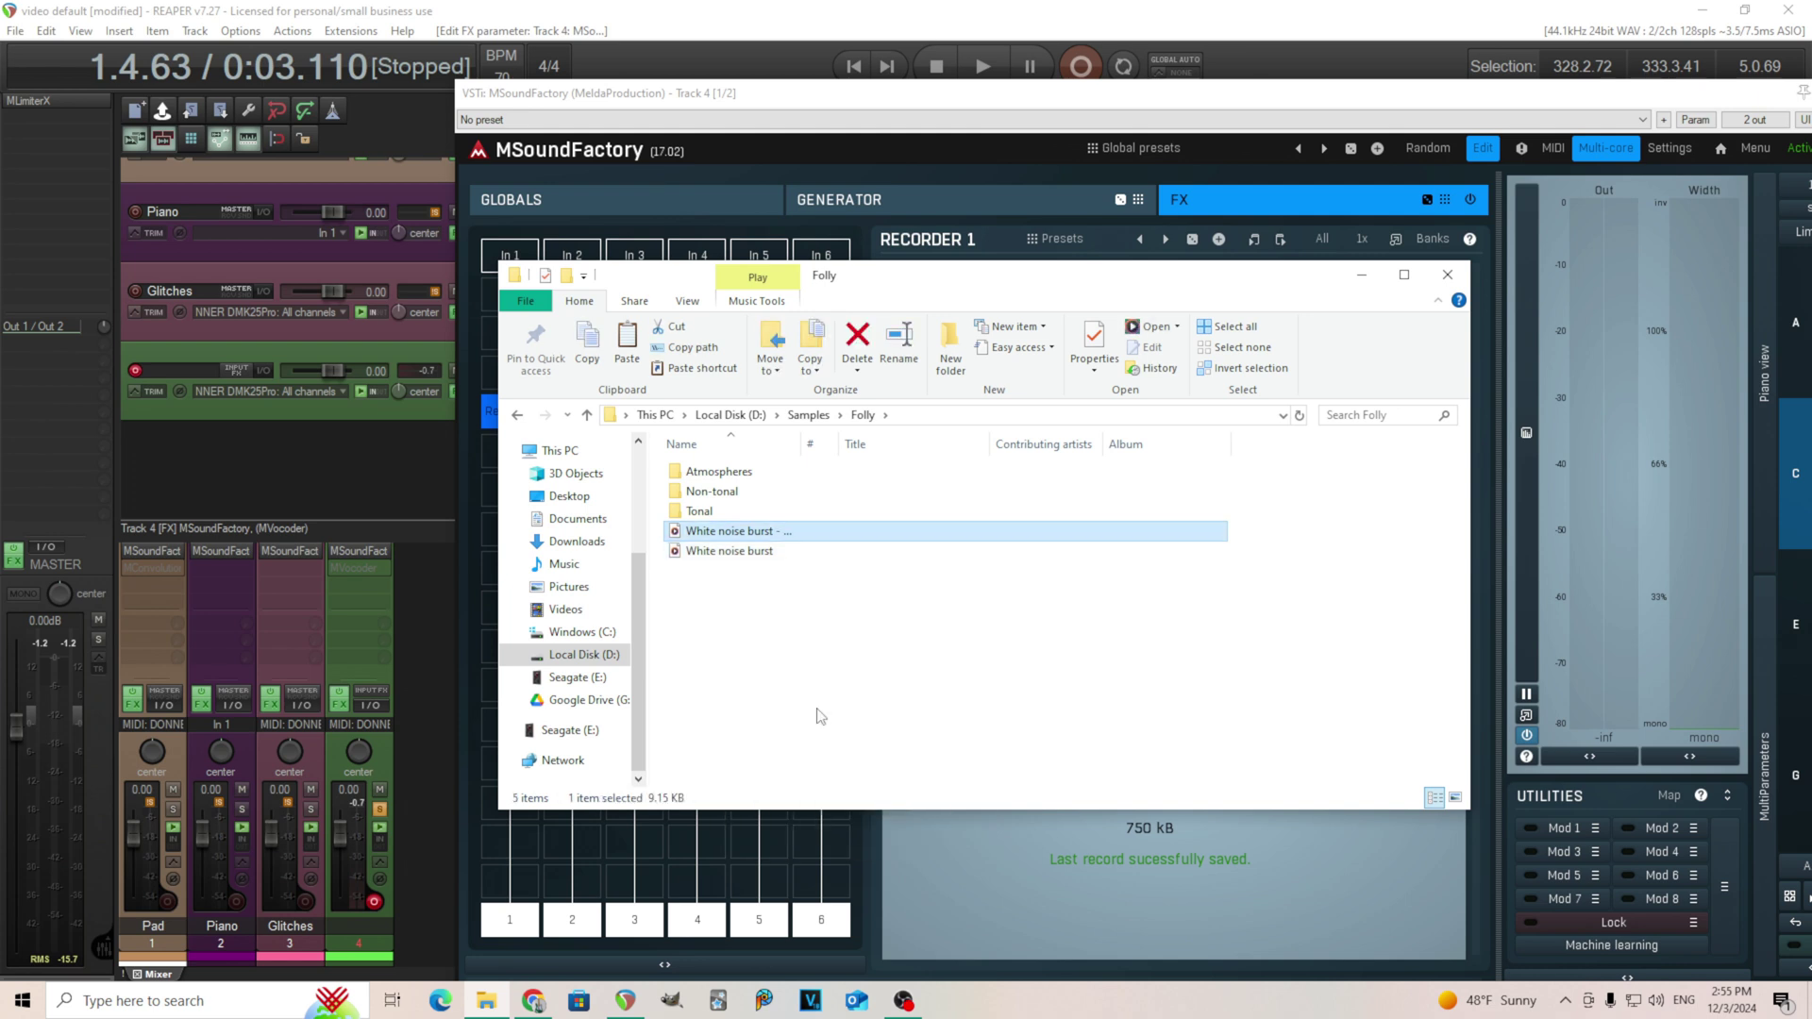
{"action": "left_click", "coordinate": [773, 534]}
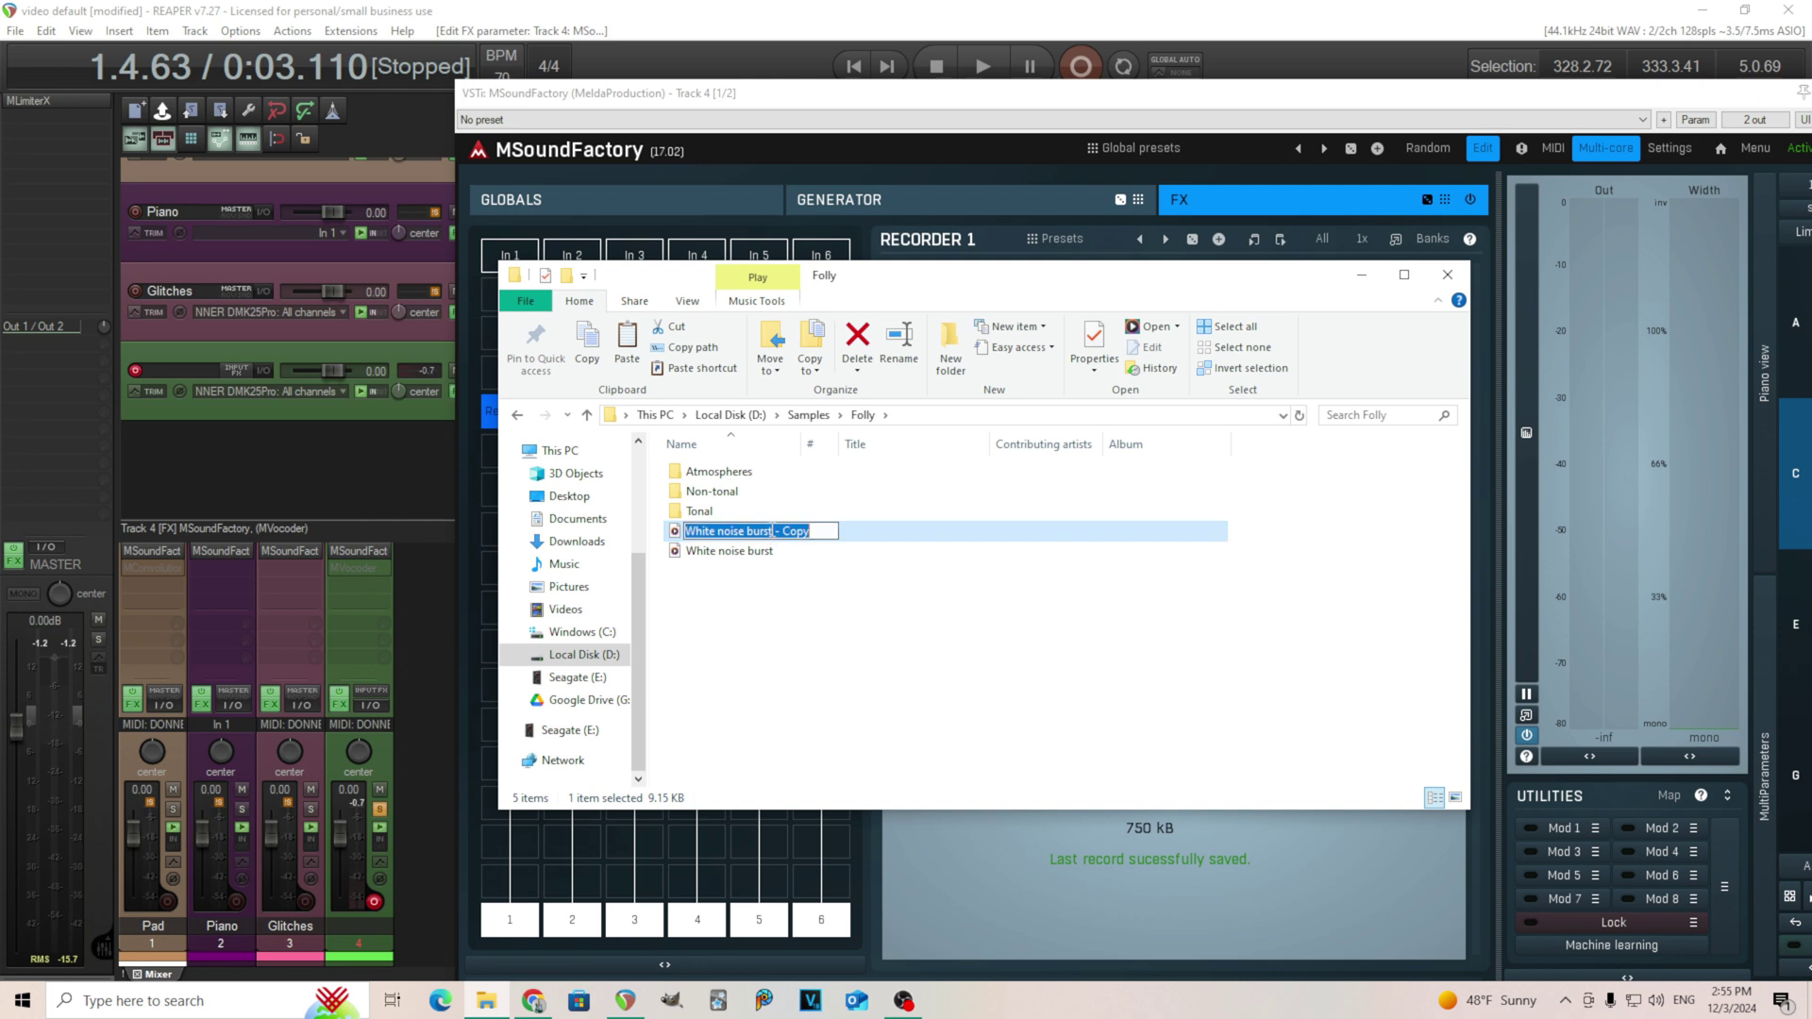
{"action": "type", "text": "Vo"}
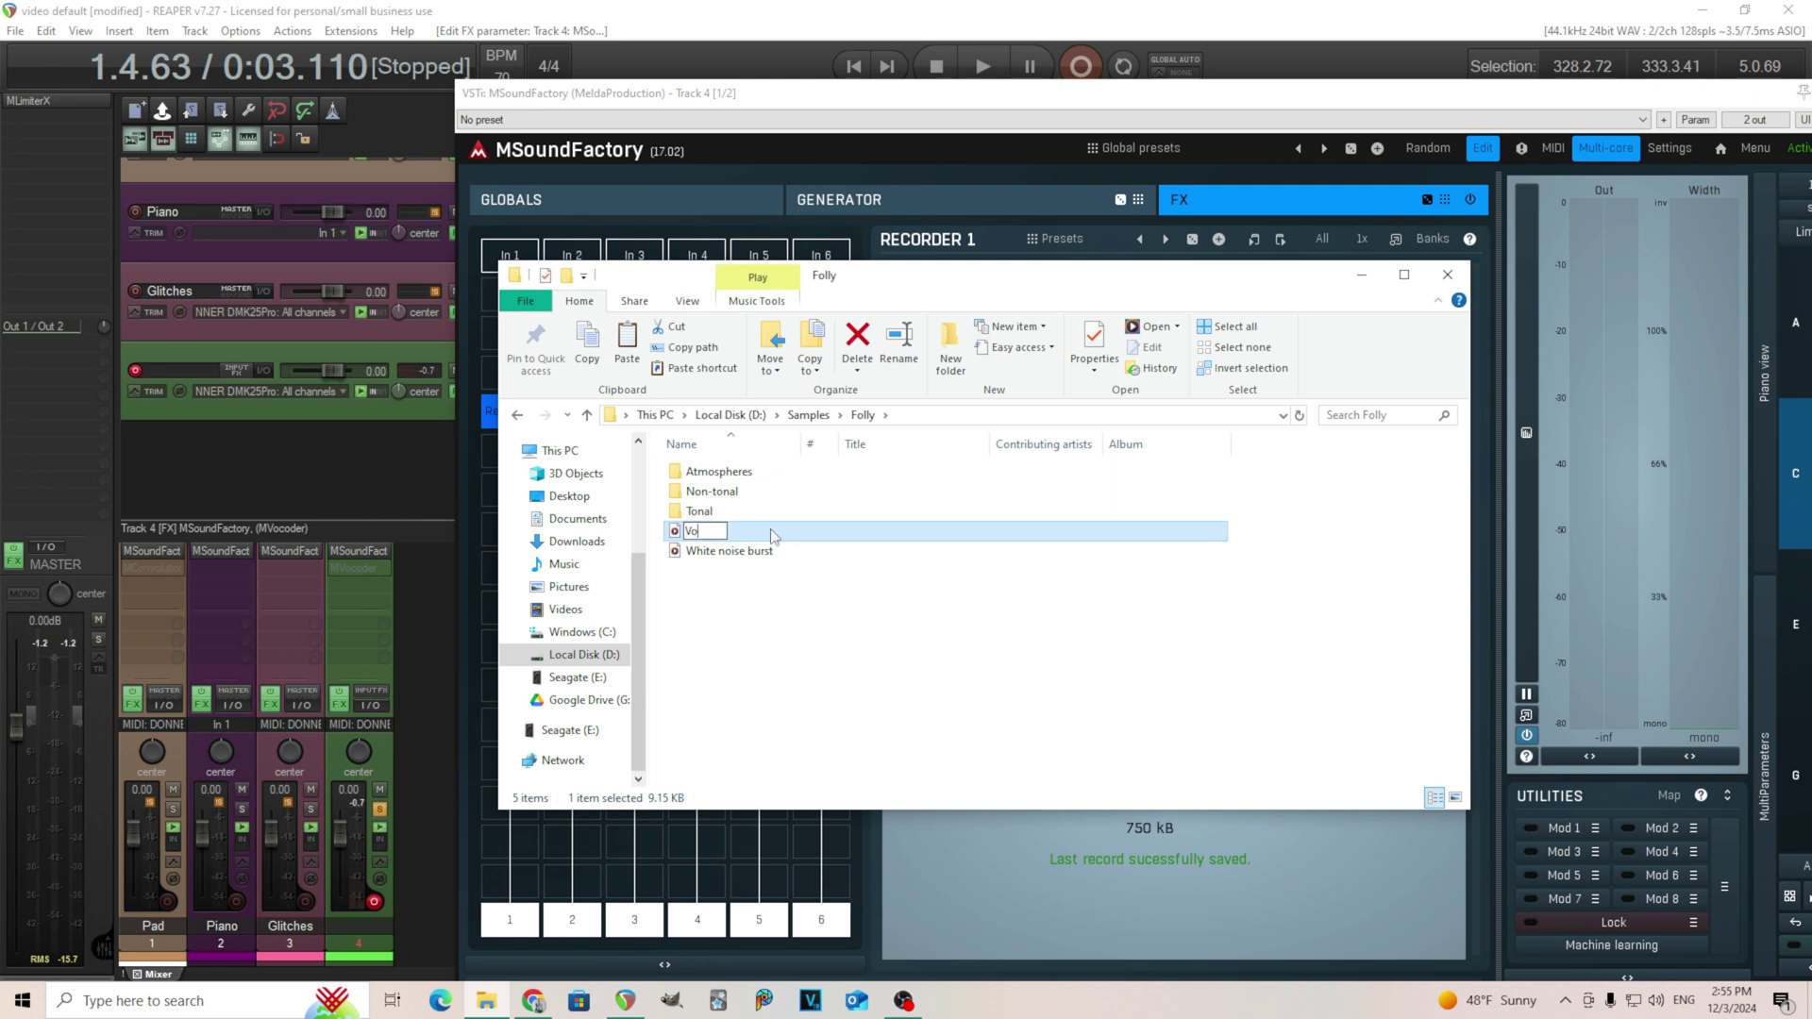
{"action": "type", "text": "codered IR"}
{"action": "left_click", "coordinate": [807, 640]}
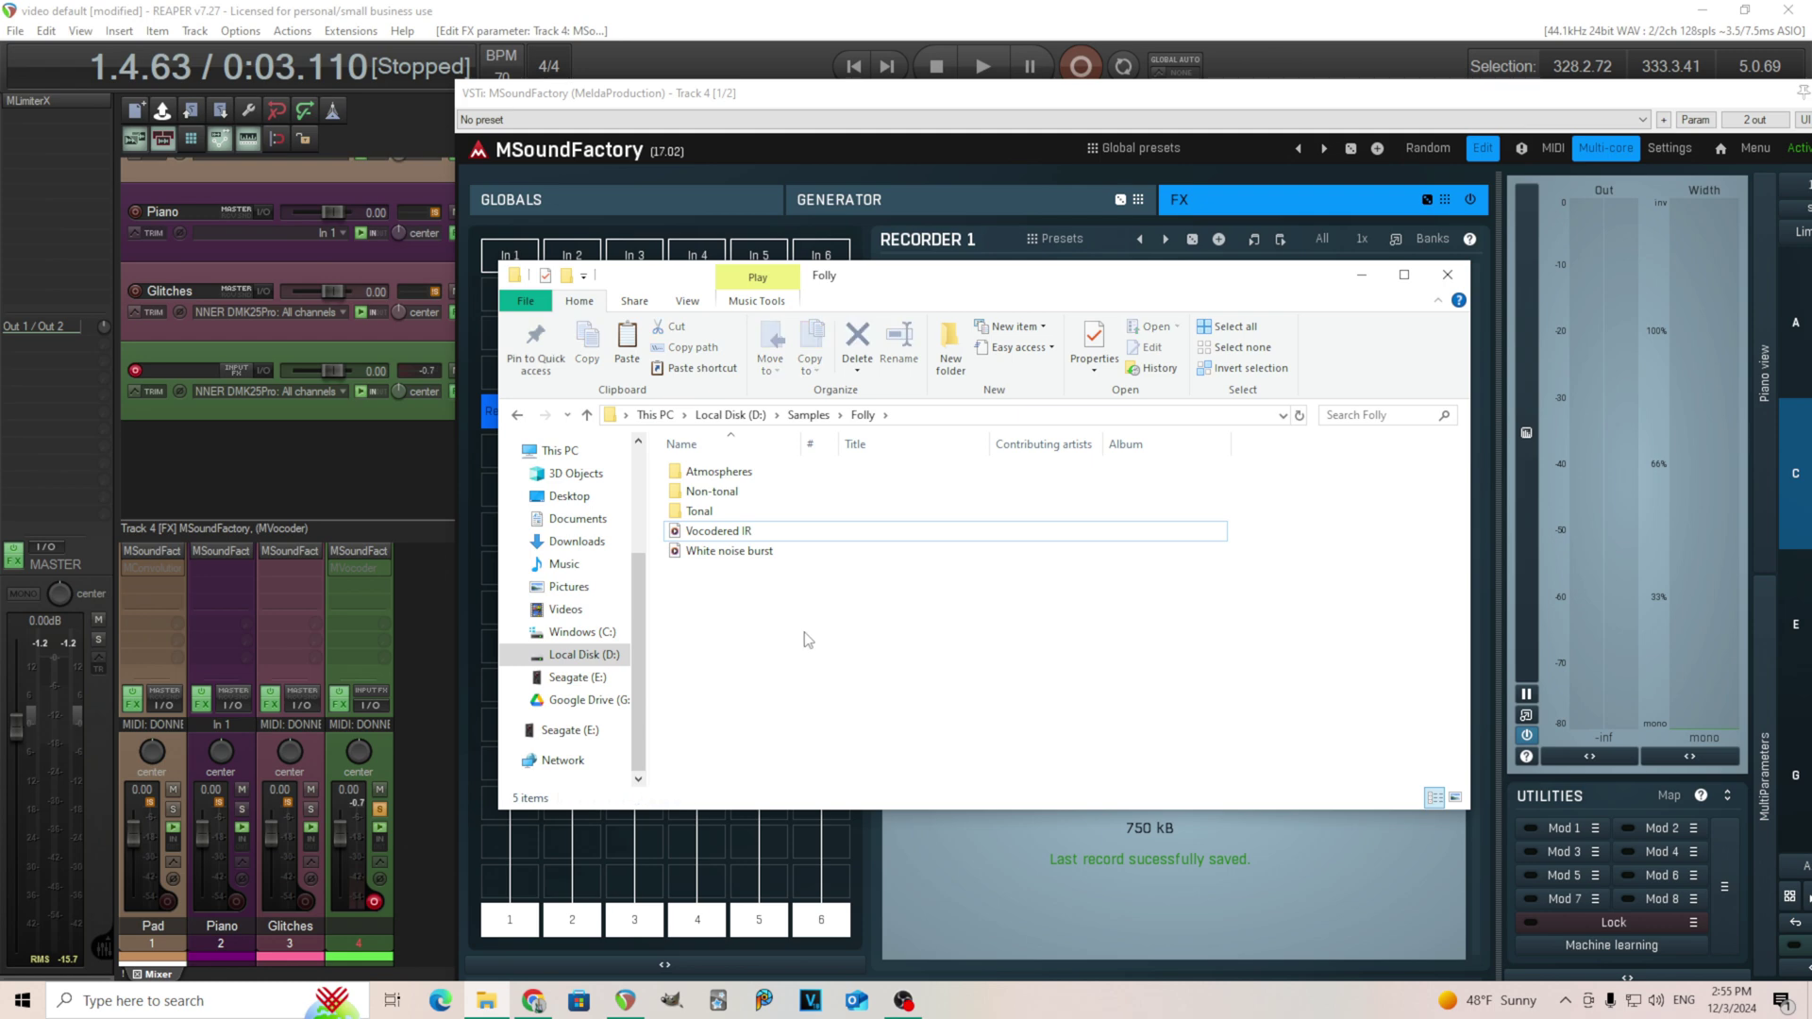
{"action": "left_click", "coordinate": [1775, 96]}
Close MSoundFactory, re-enable and open track 4's MVocoder beside the Folly folder window.
{"action": "left_click", "coordinate": [1623, 114]}
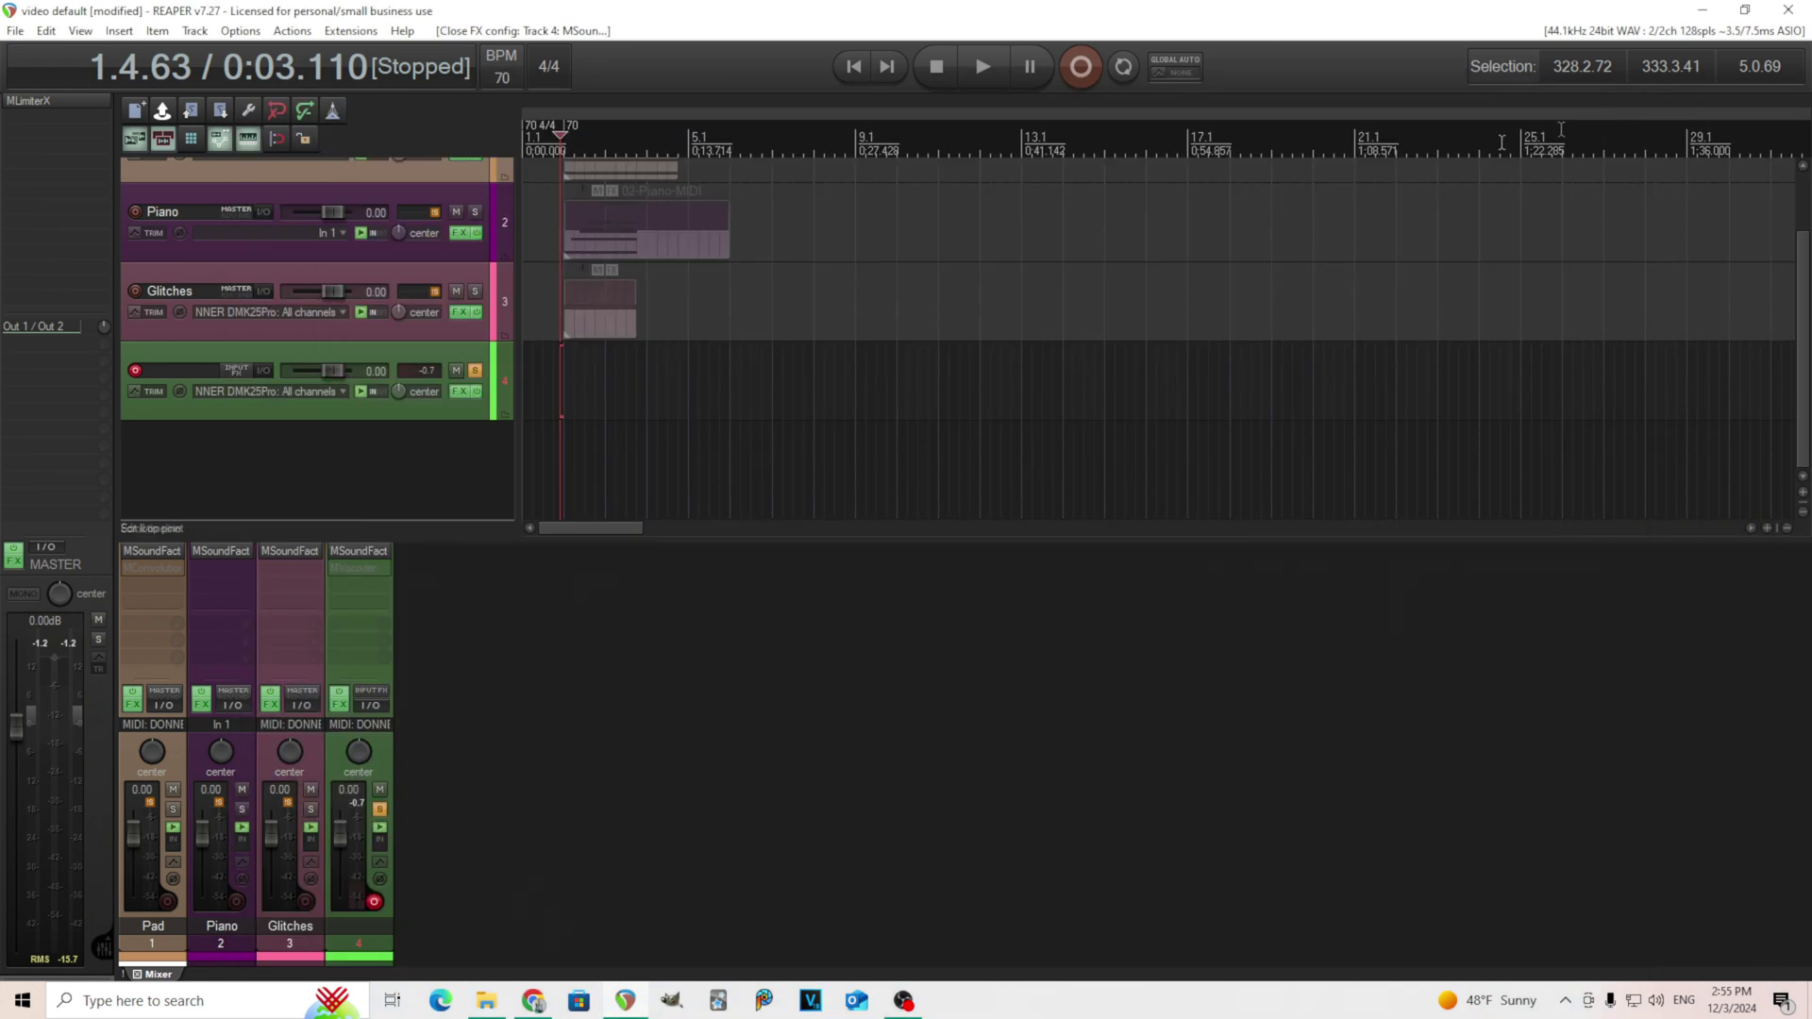
{"action": "left_click", "coordinate": [367, 571], "text": "shift"}
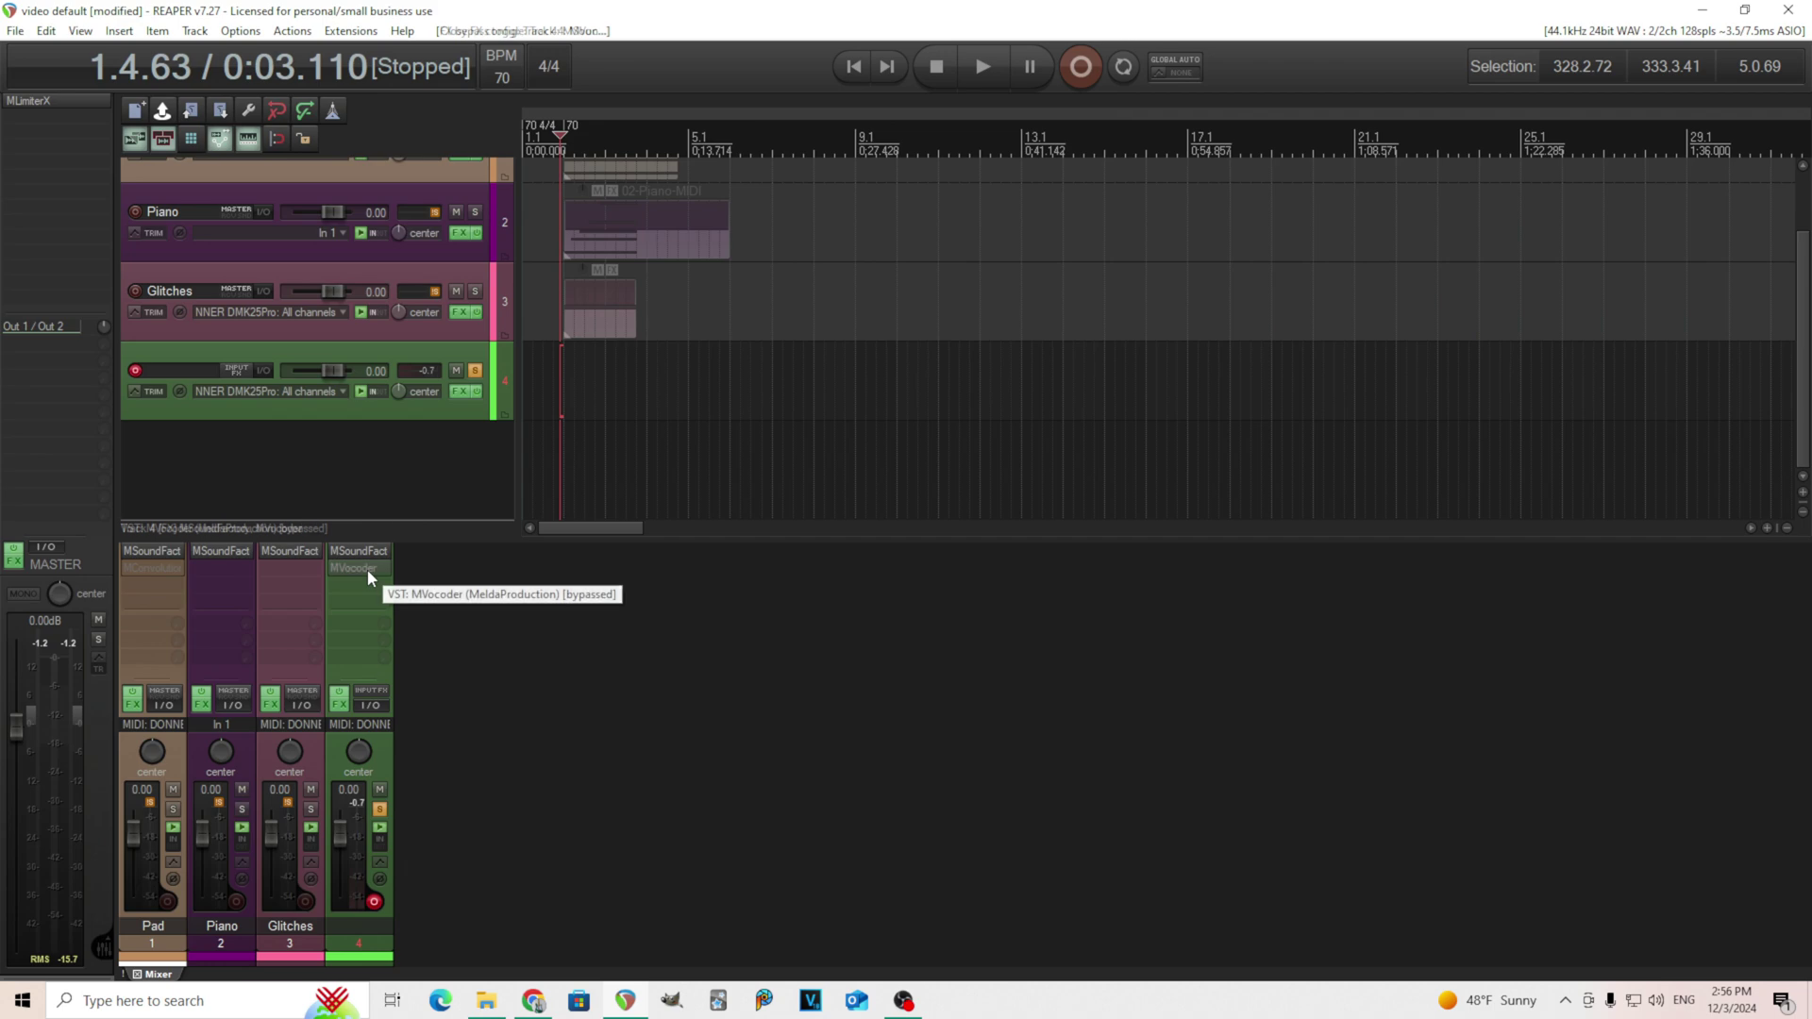
{"action": "left_click", "coordinate": [359, 569]}
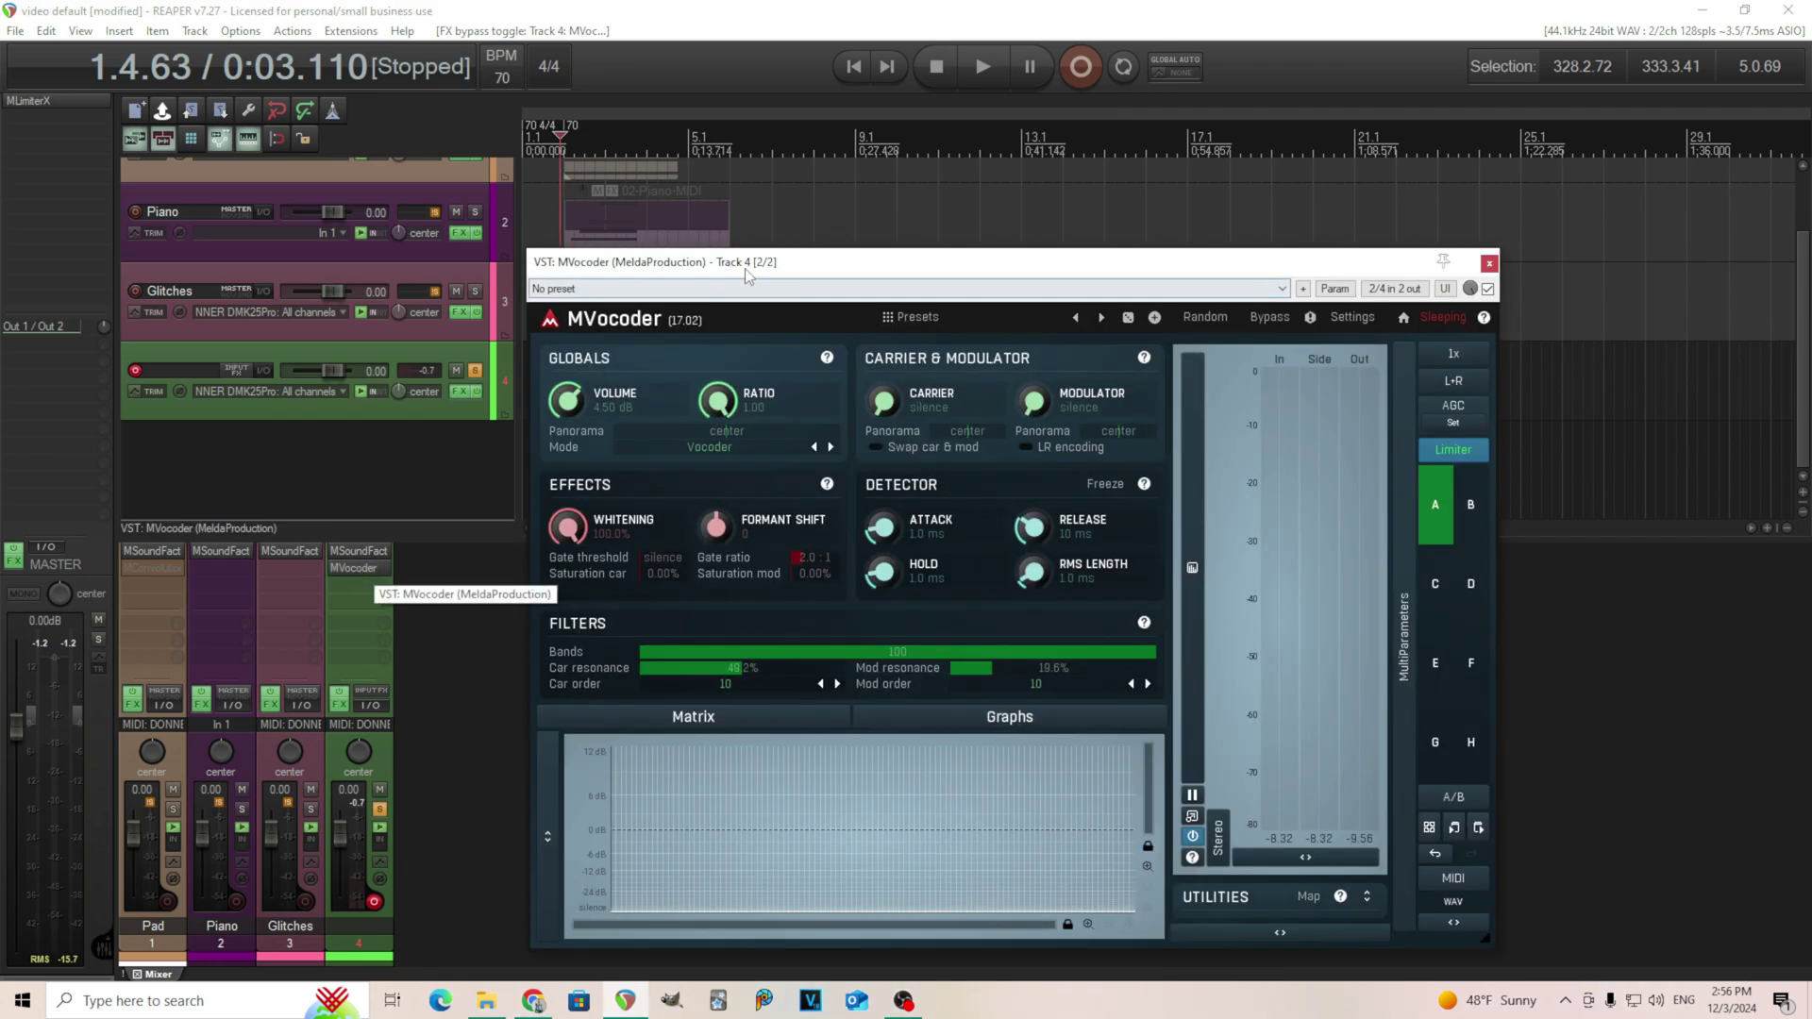
{"action": "left_click_drag", "start_coordinate": [745, 268], "coordinate": [662, 173]}
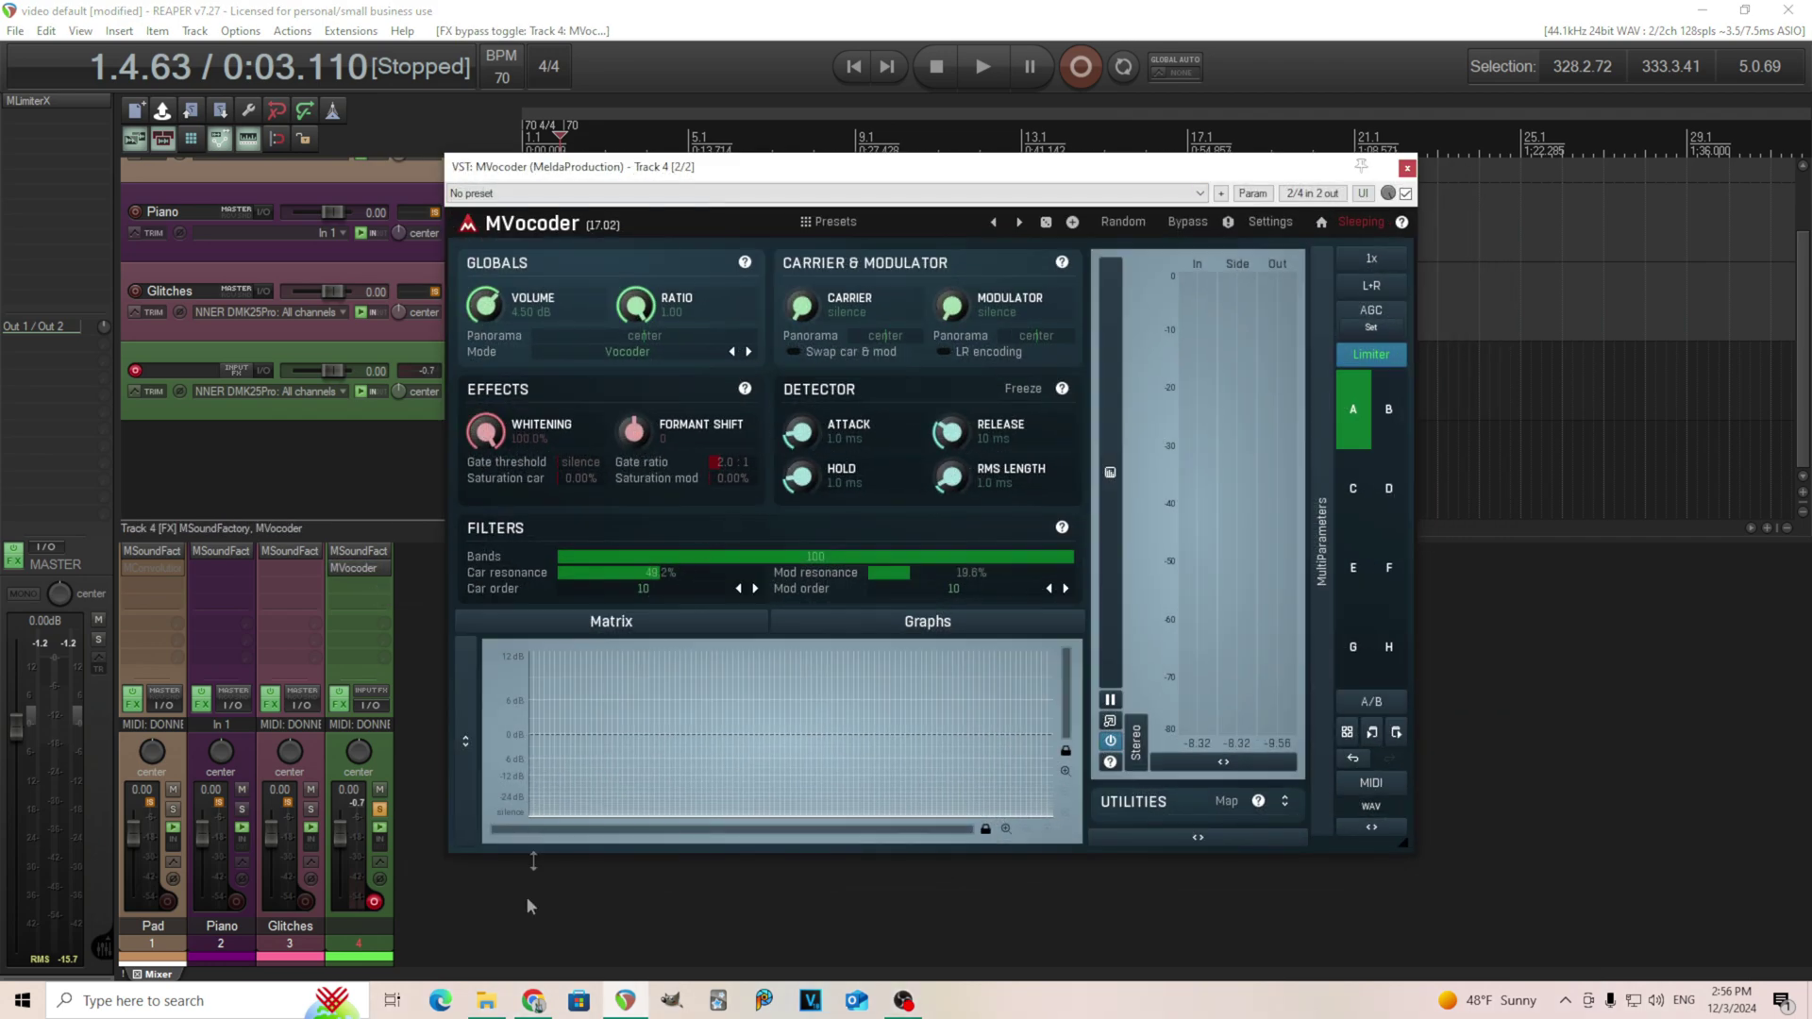
{"action": "left_click", "coordinate": [486, 1000]}
{"action": "left_click_drag", "start_coordinate": [964, 279], "coordinate": [670, 288]}
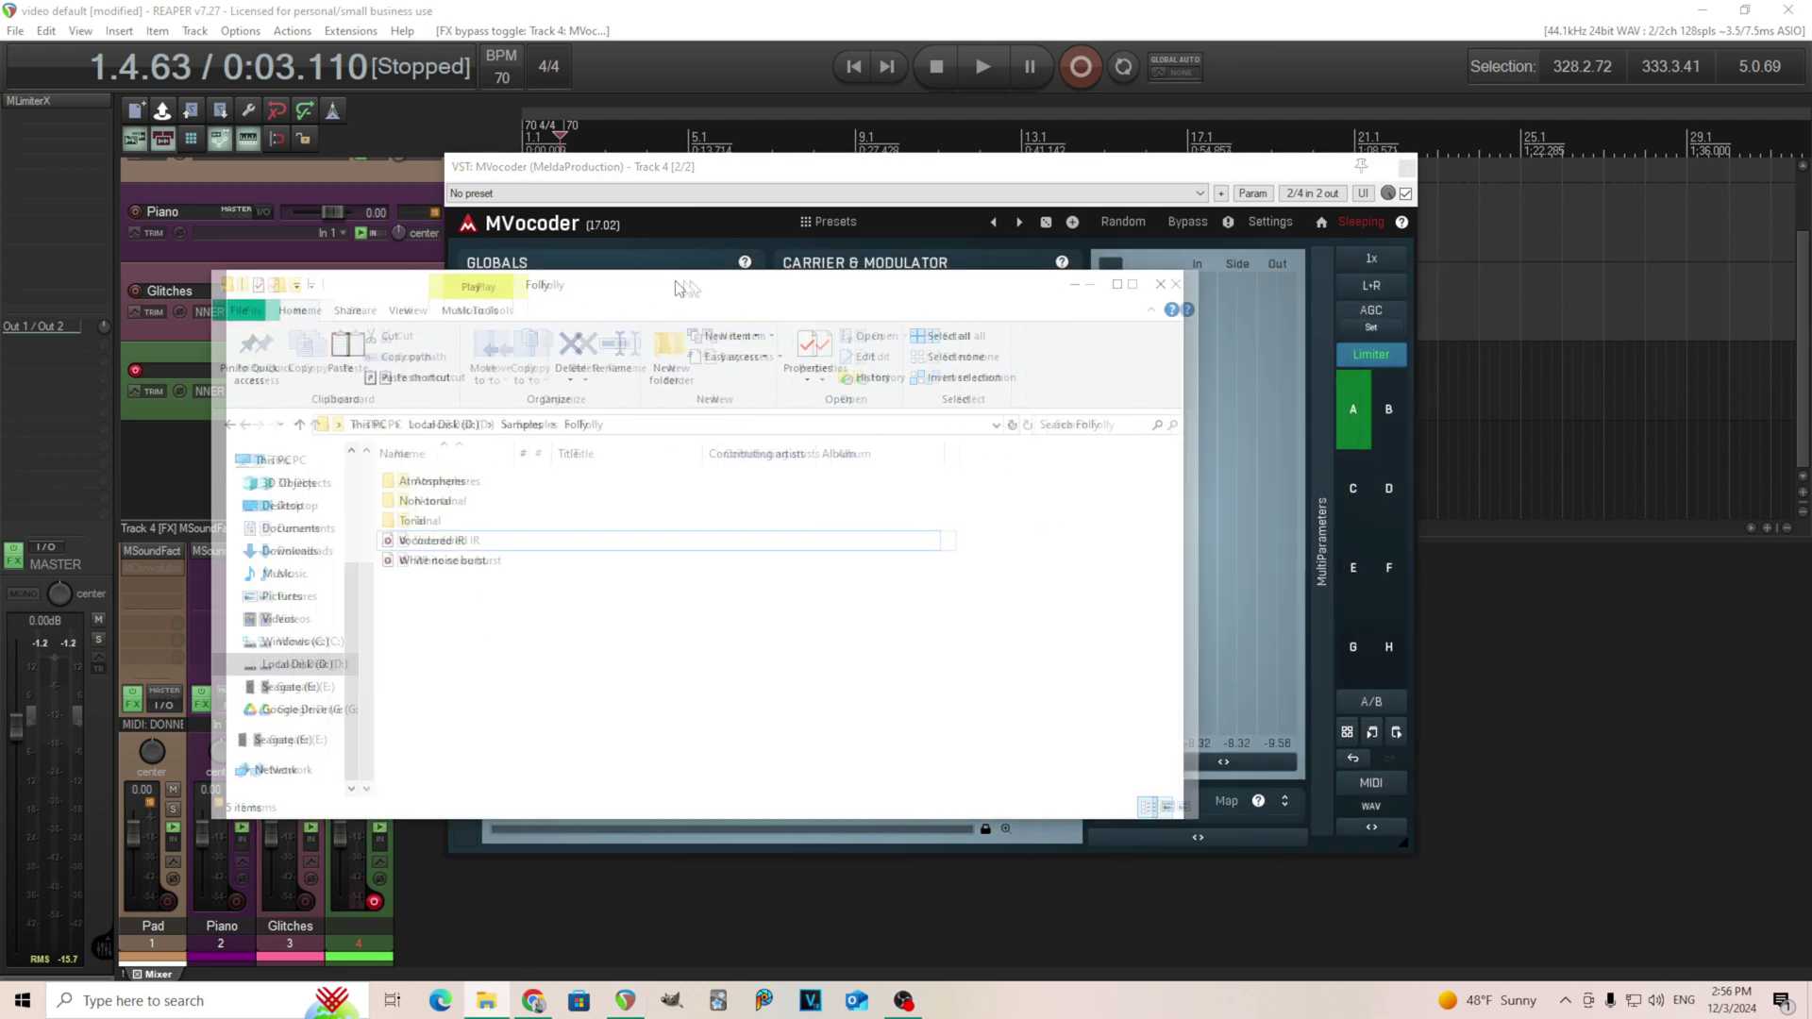
{"action": "left_click_drag", "start_coordinate": [859, 172], "coordinate": [1129, 149]}
{"action": "left_click", "coordinate": [486, 1000]}
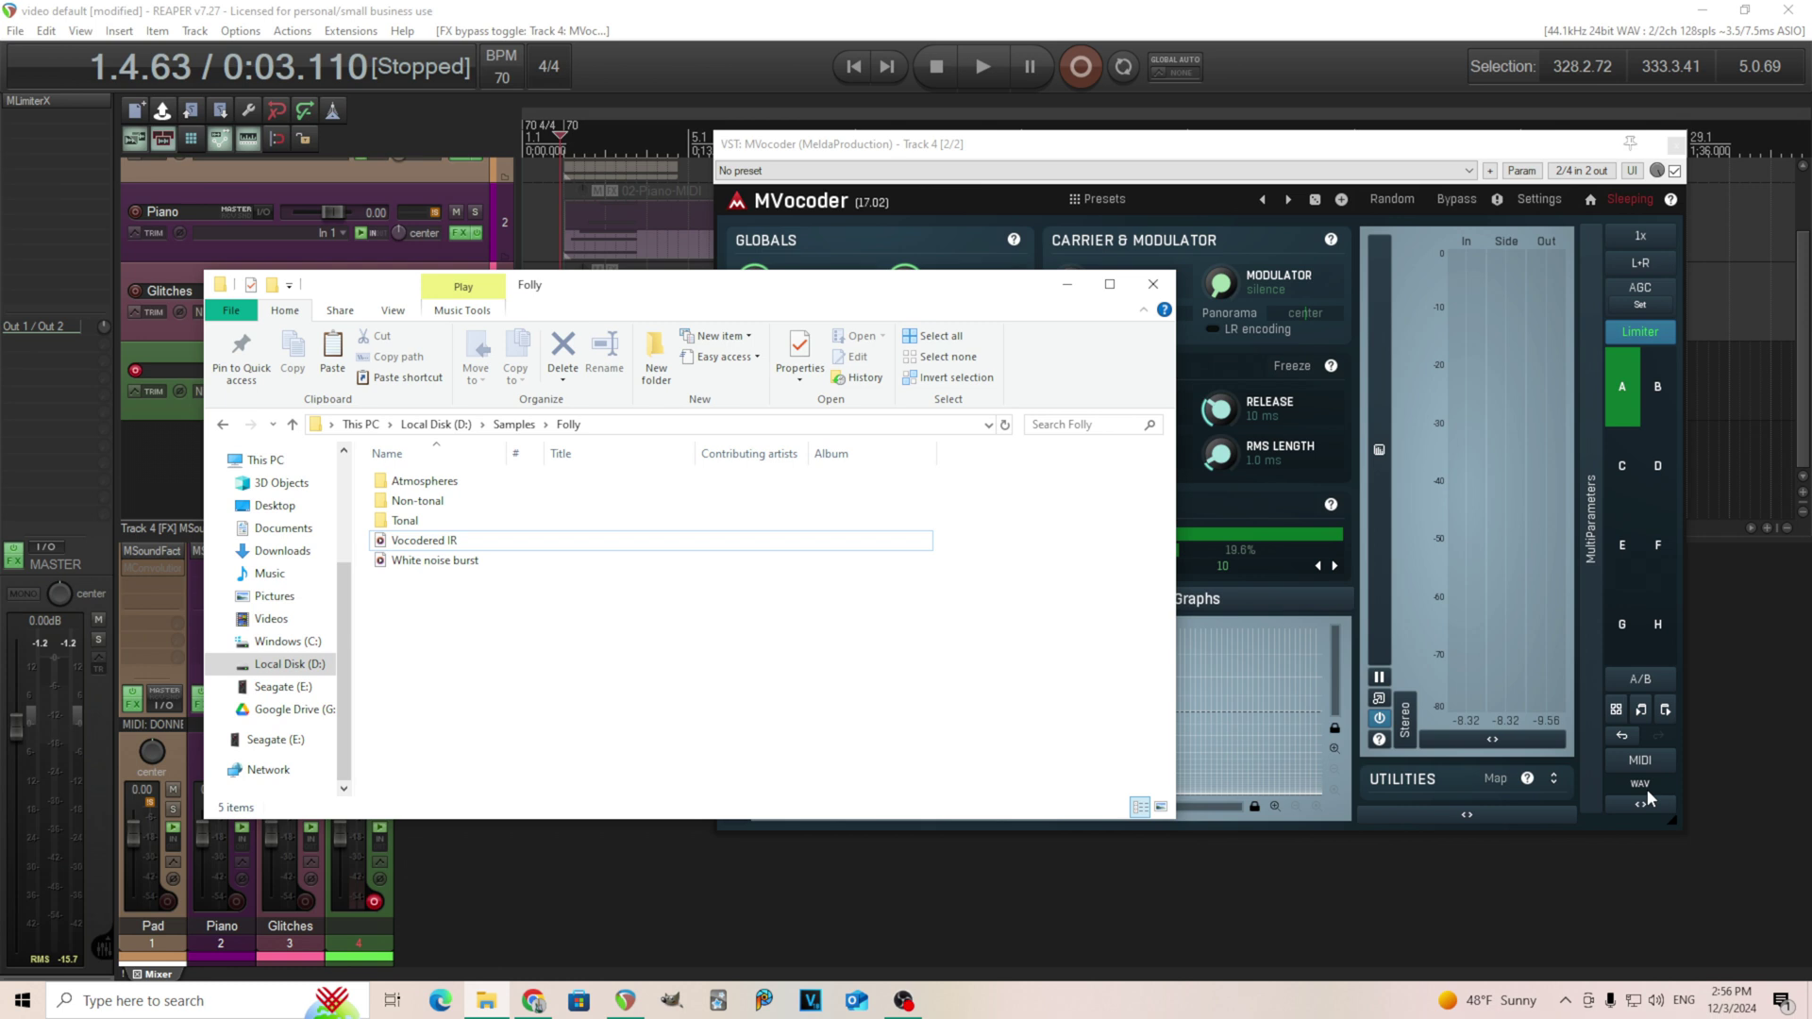
Drop Vocodered IR onto MVocoder to overwrite it with vocoded audio, then close the plugin.
{"action": "left_click", "coordinate": [454, 546]}
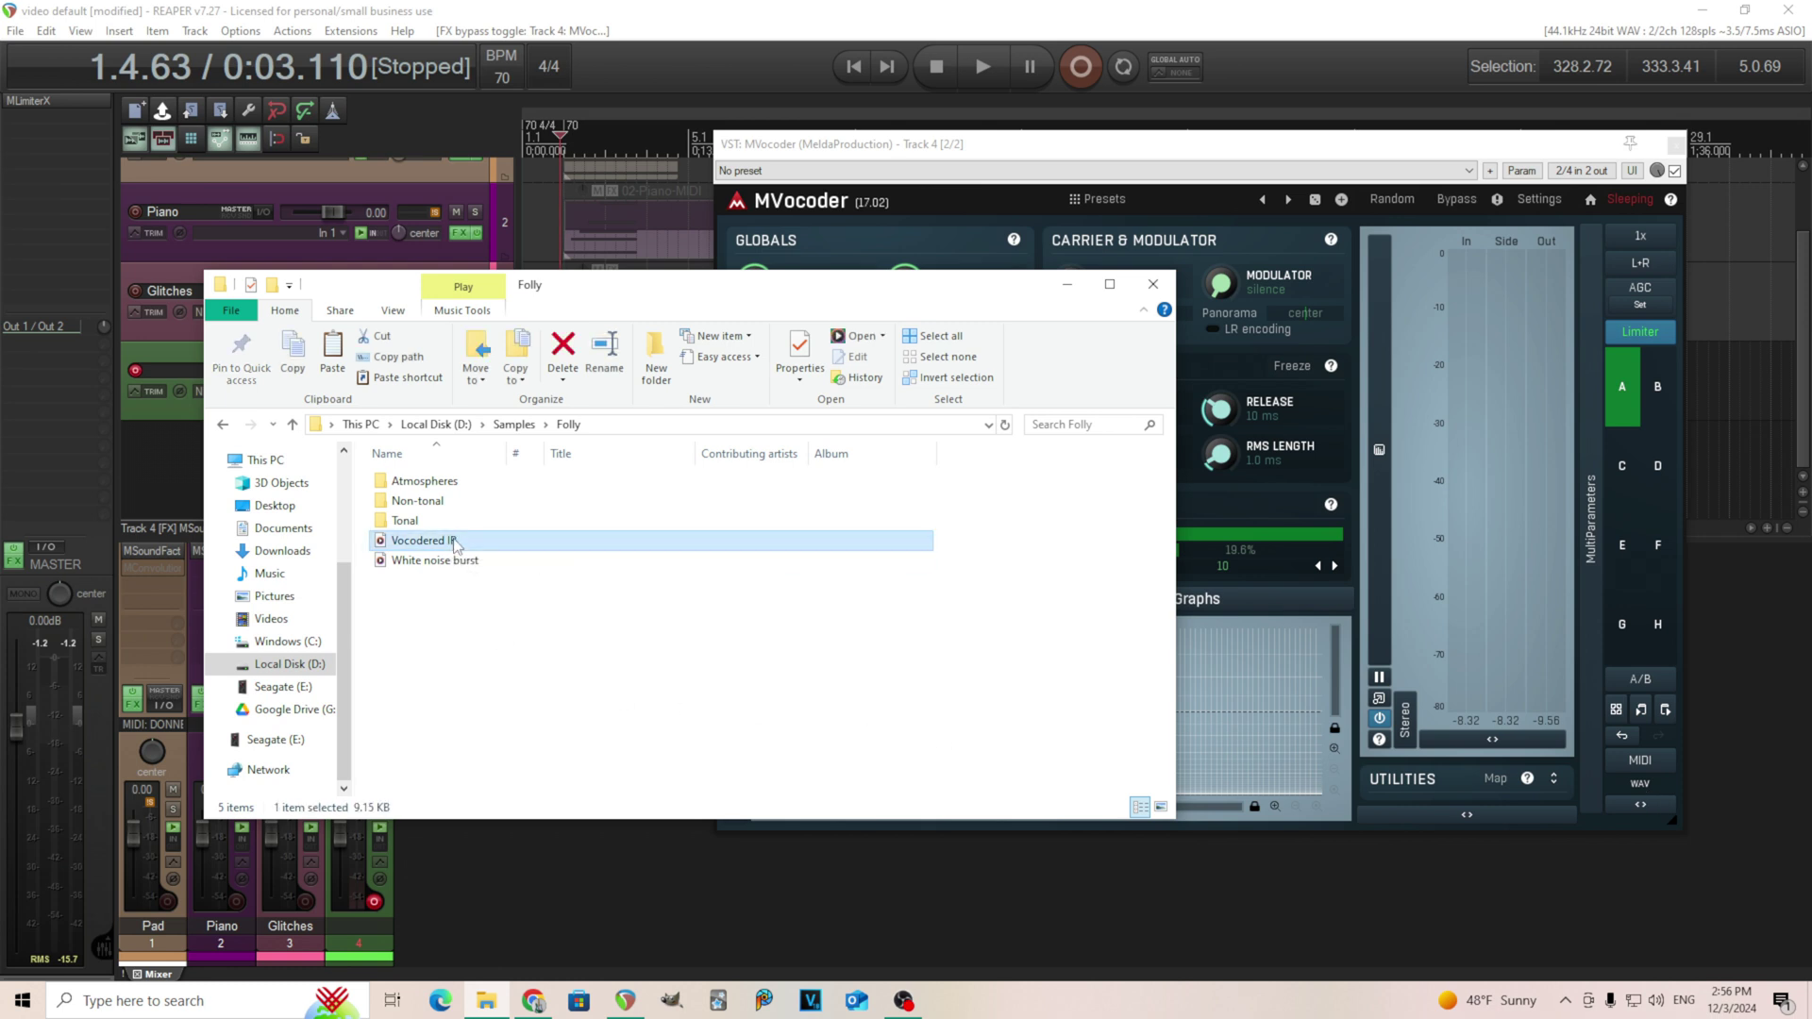
{"action": "left_click_drag", "start_coordinate": [454, 545], "coordinate": [1644, 783]}
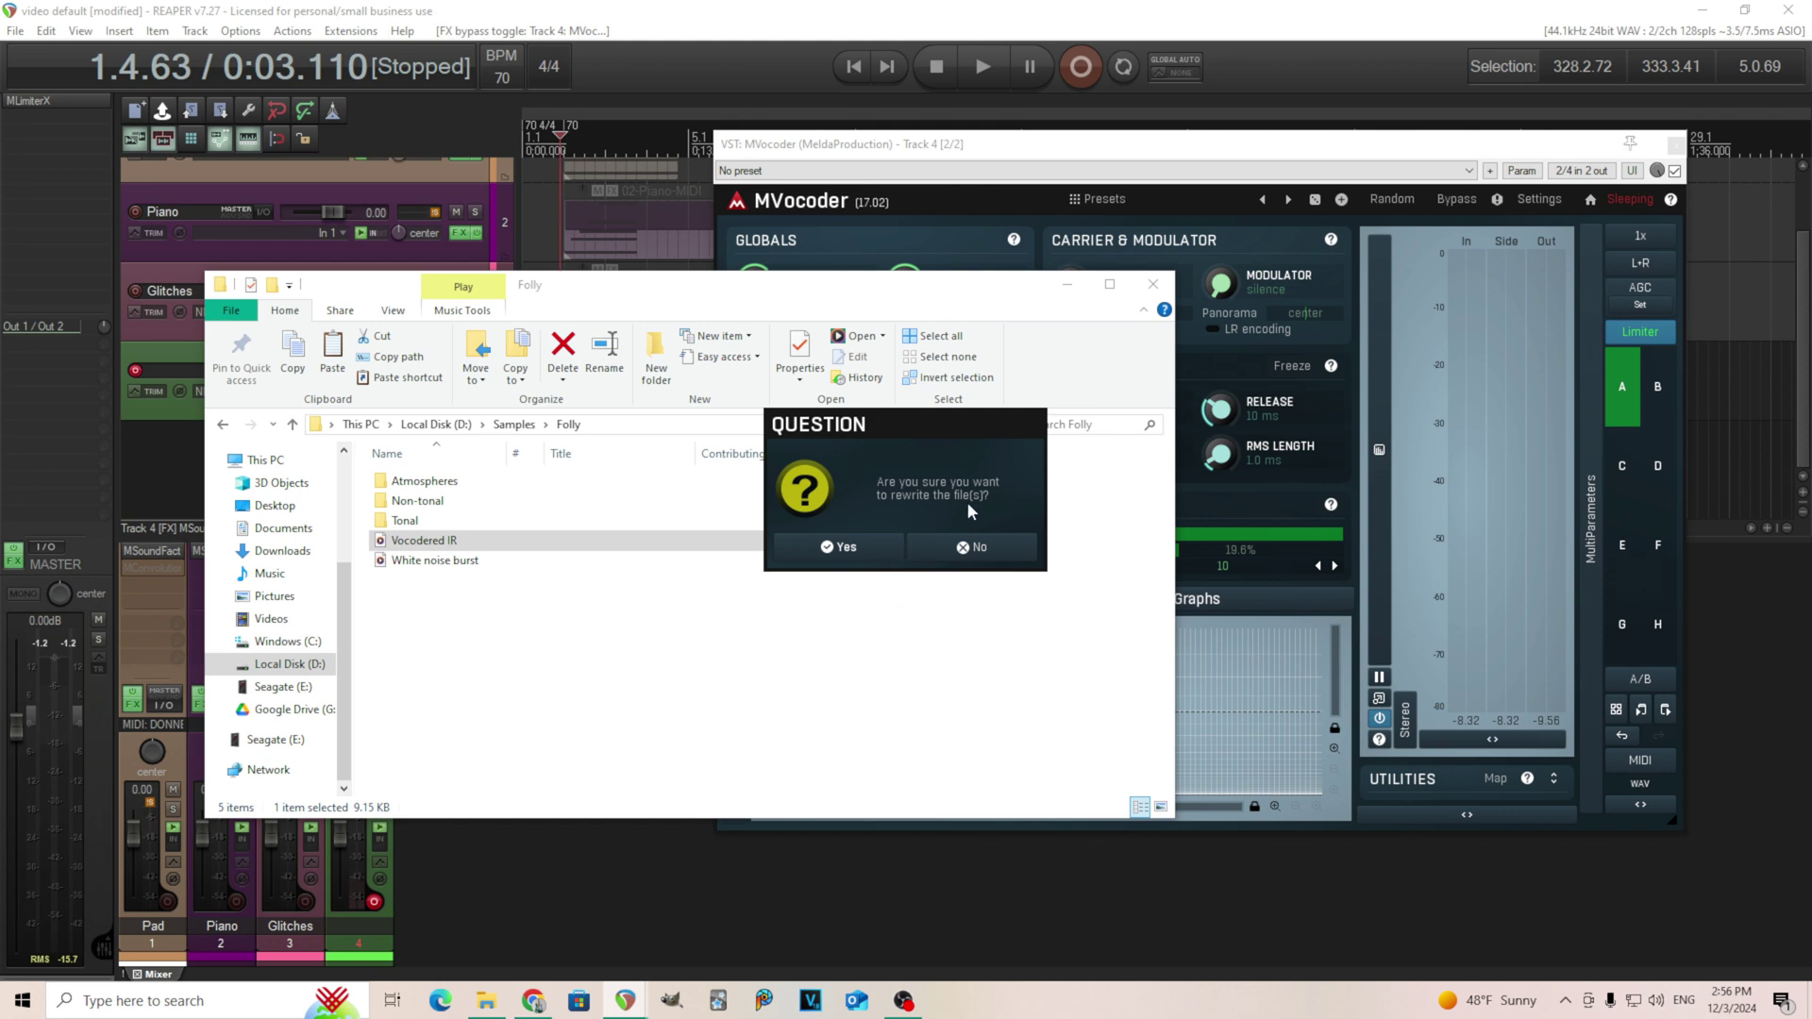
{"action": "left_click", "coordinate": [839, 547]}
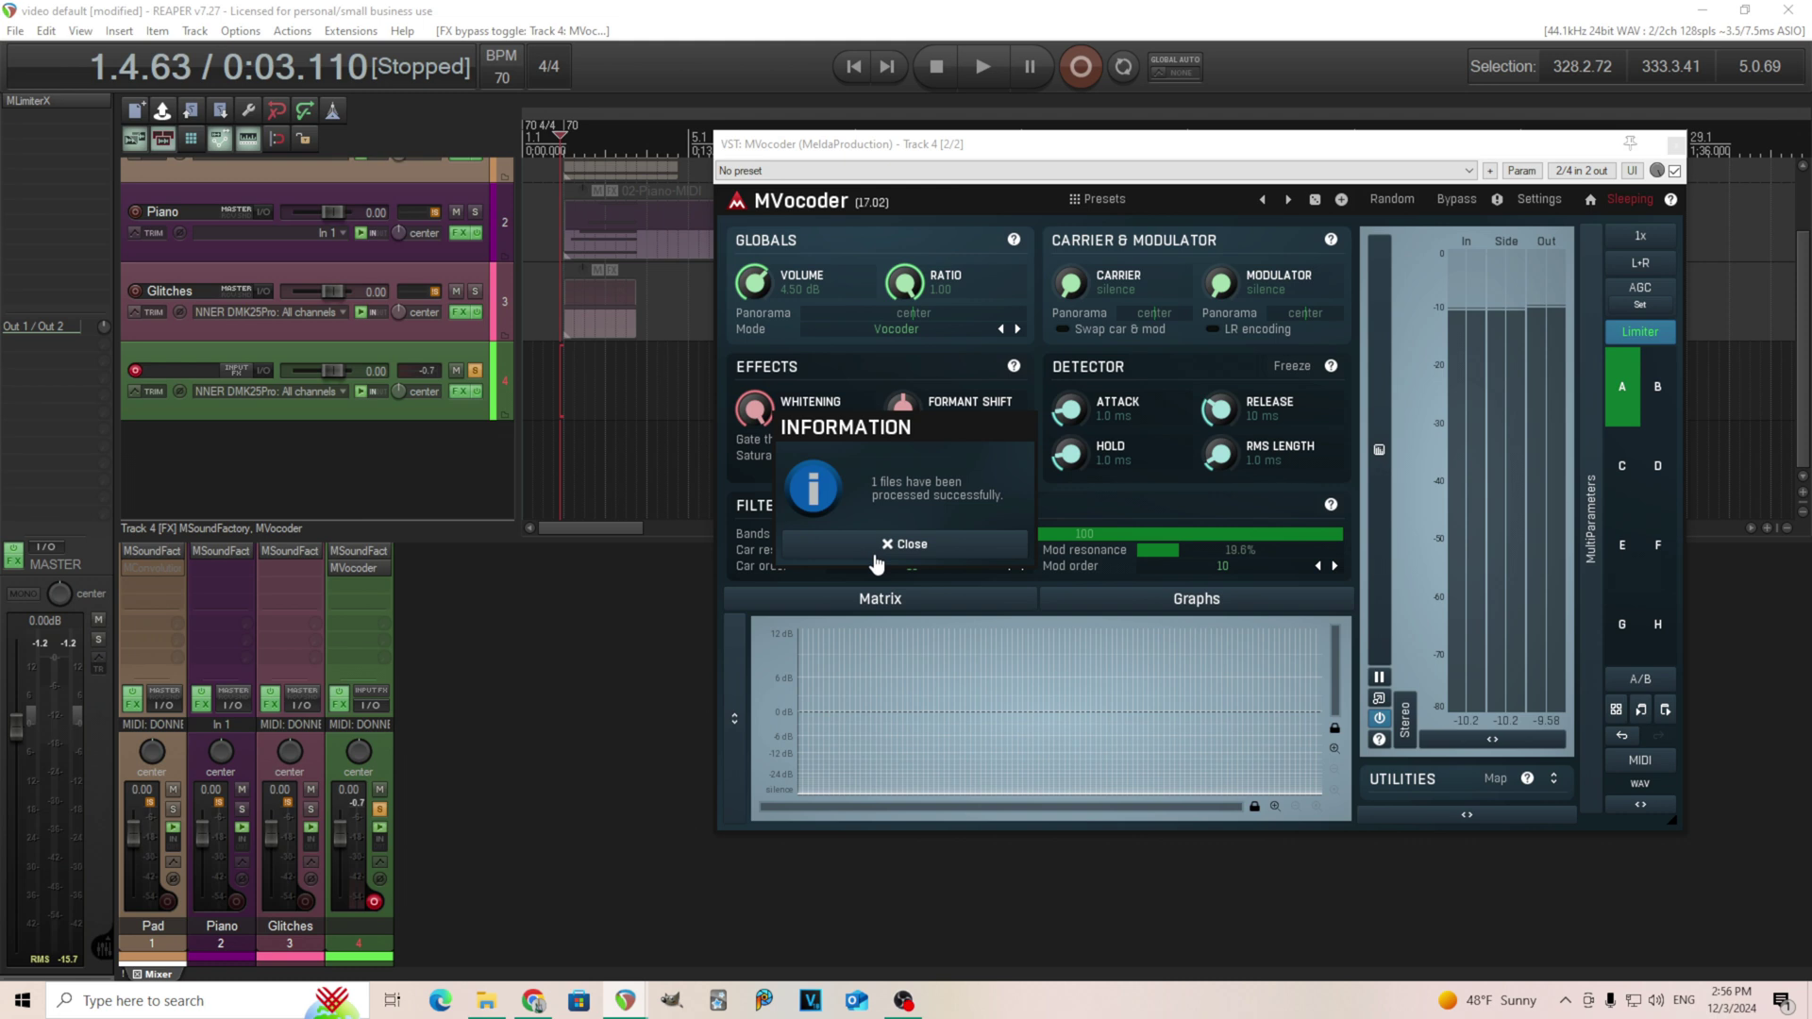
{"action": "left_click", "coordinate": [875, 557]}
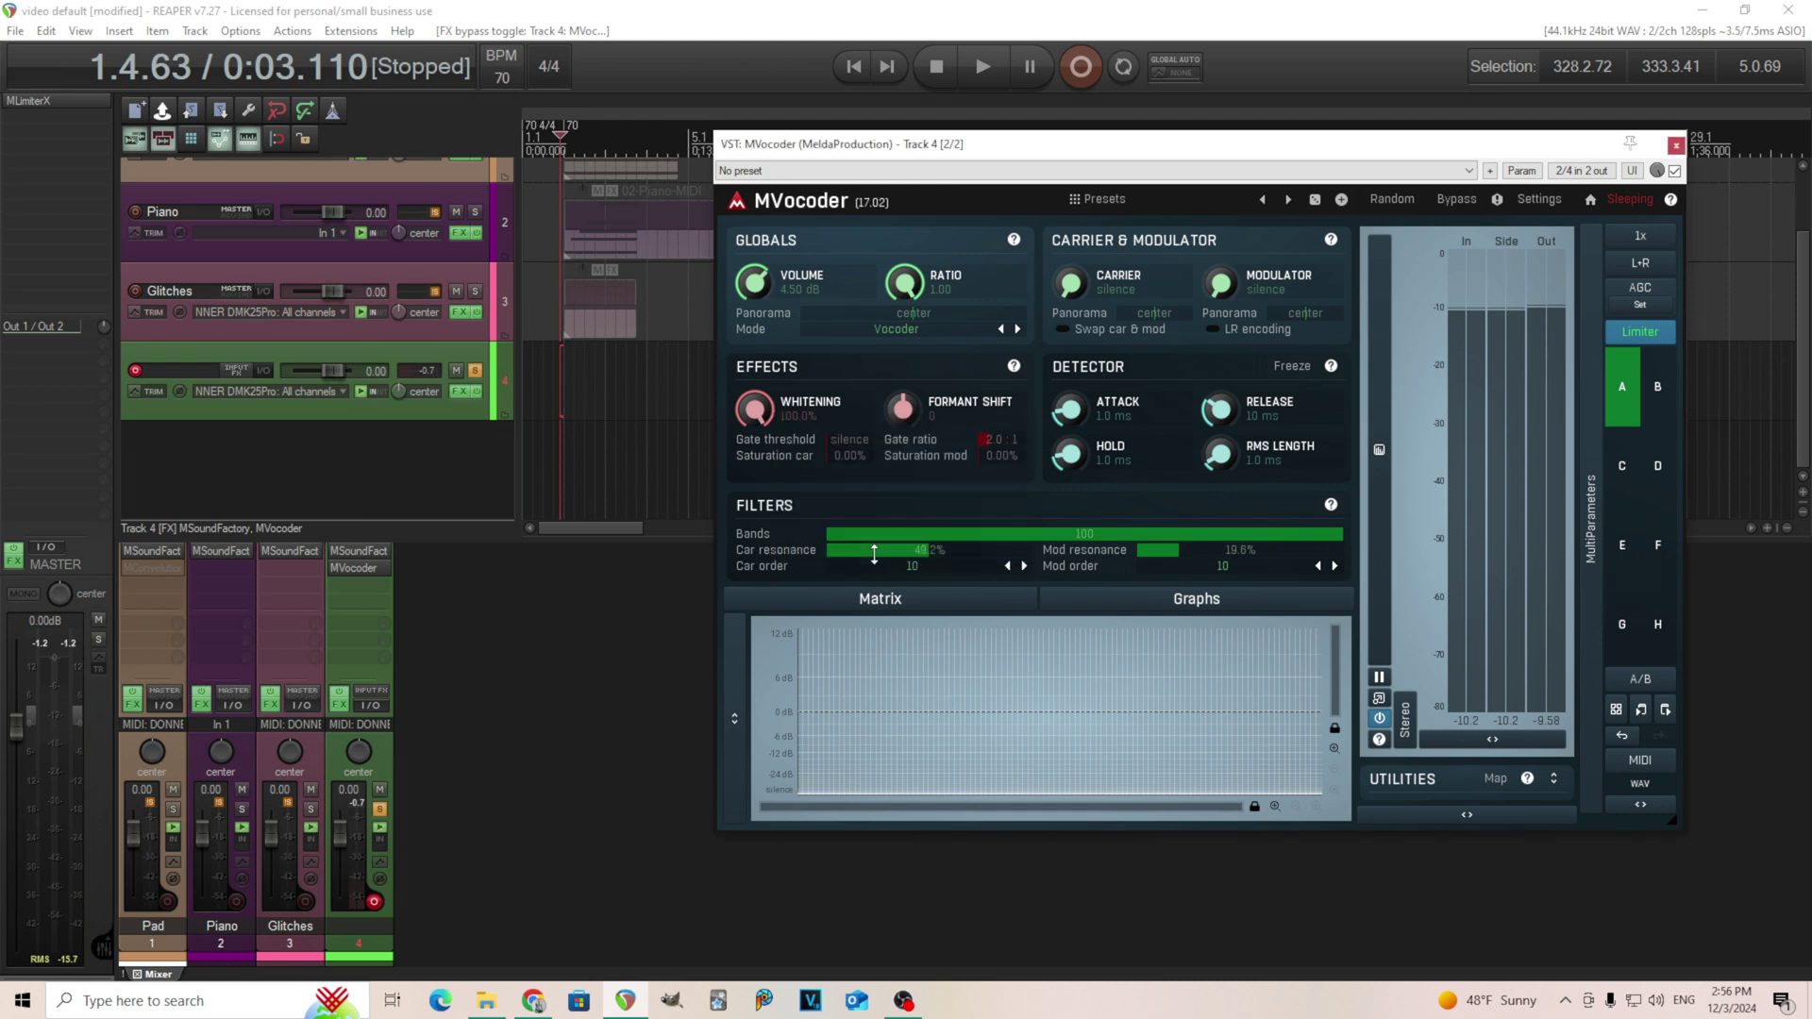
{"action": "left_click", "coordinate": [1676, 146]}
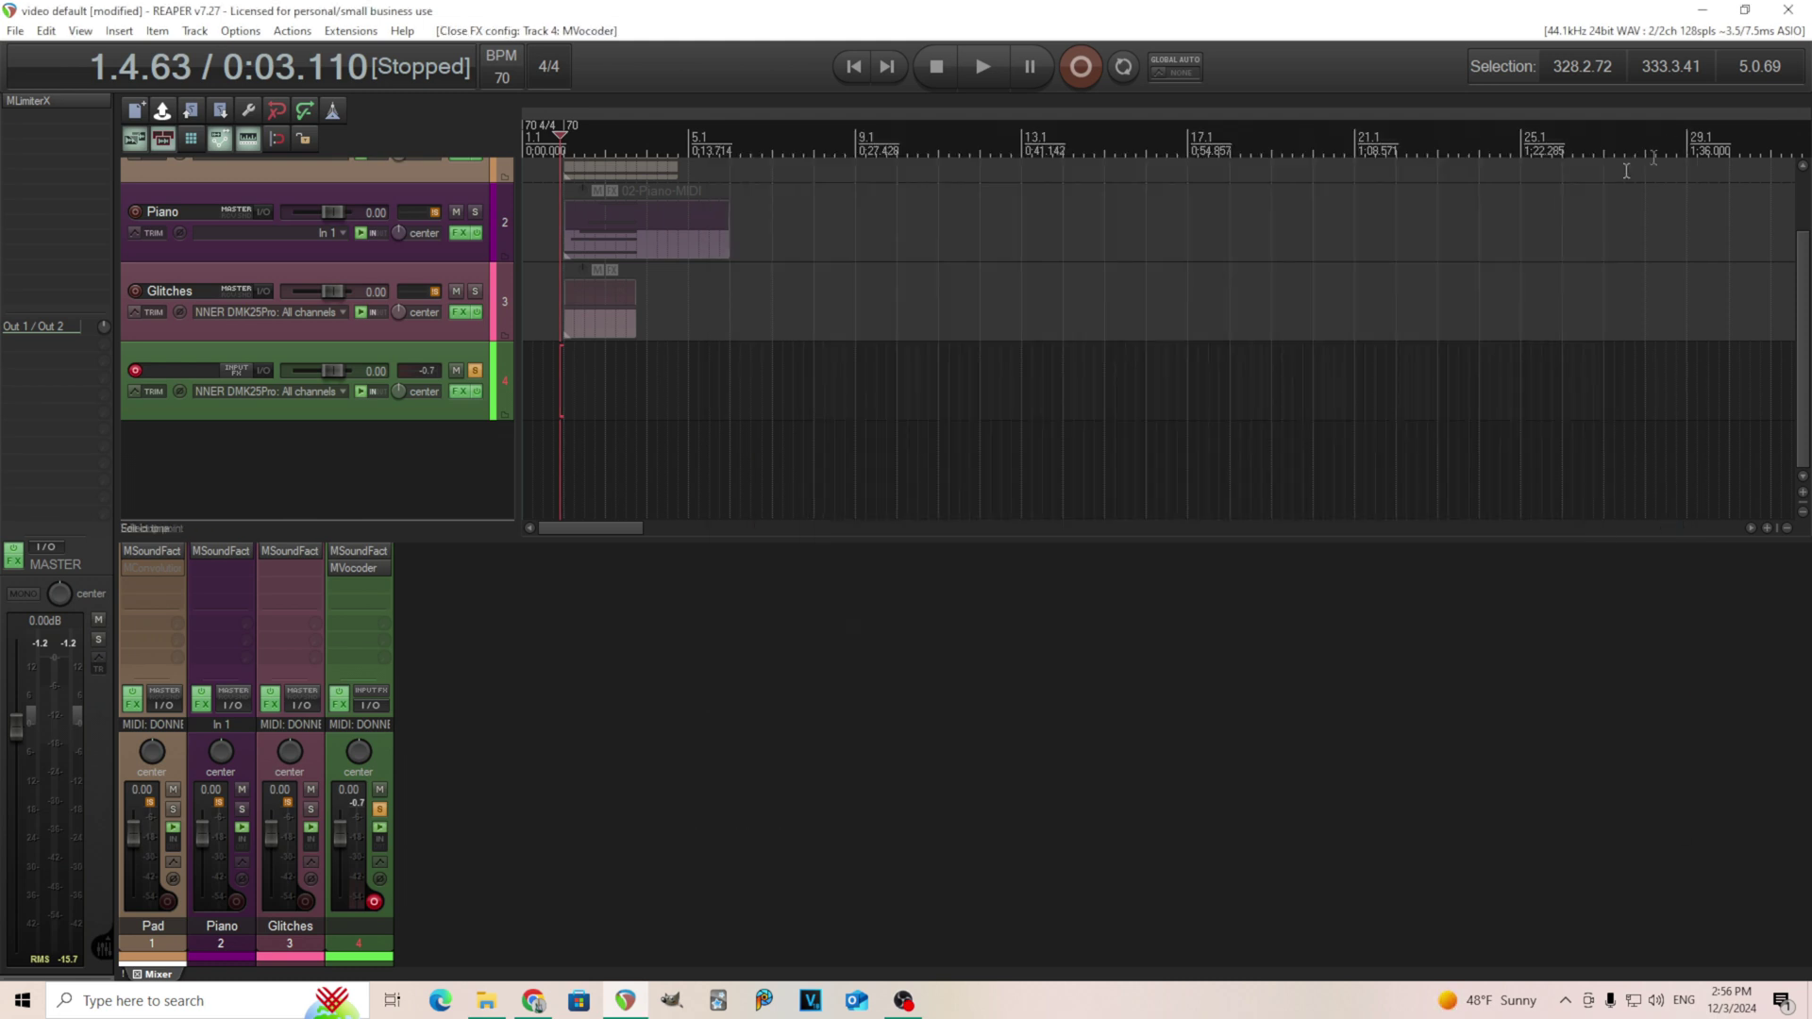
Bypass MVocoder and add VST: MConvolutionEZ (MeldaProduction) from the Reverb category to track 4.
{"action": "left_click", "coordinate": [367, 569], "text": "shift"}
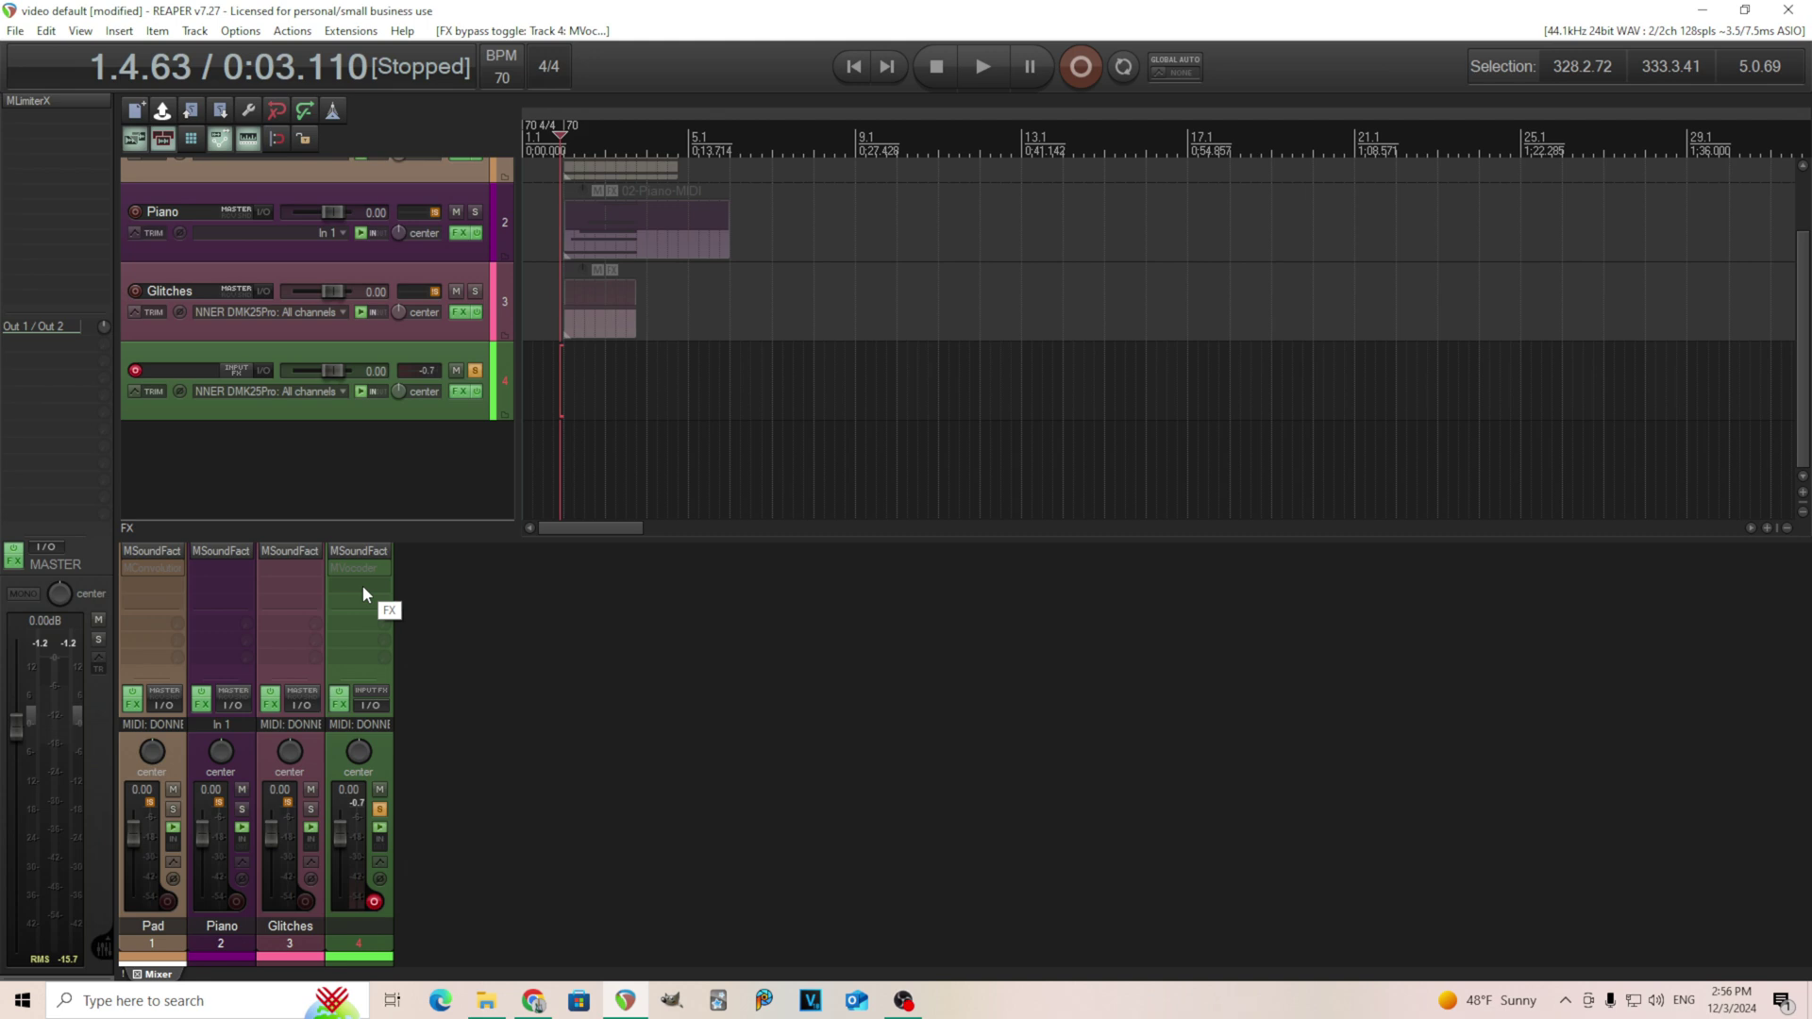
{"action": "right_click", "coordinate": [364, 588]}
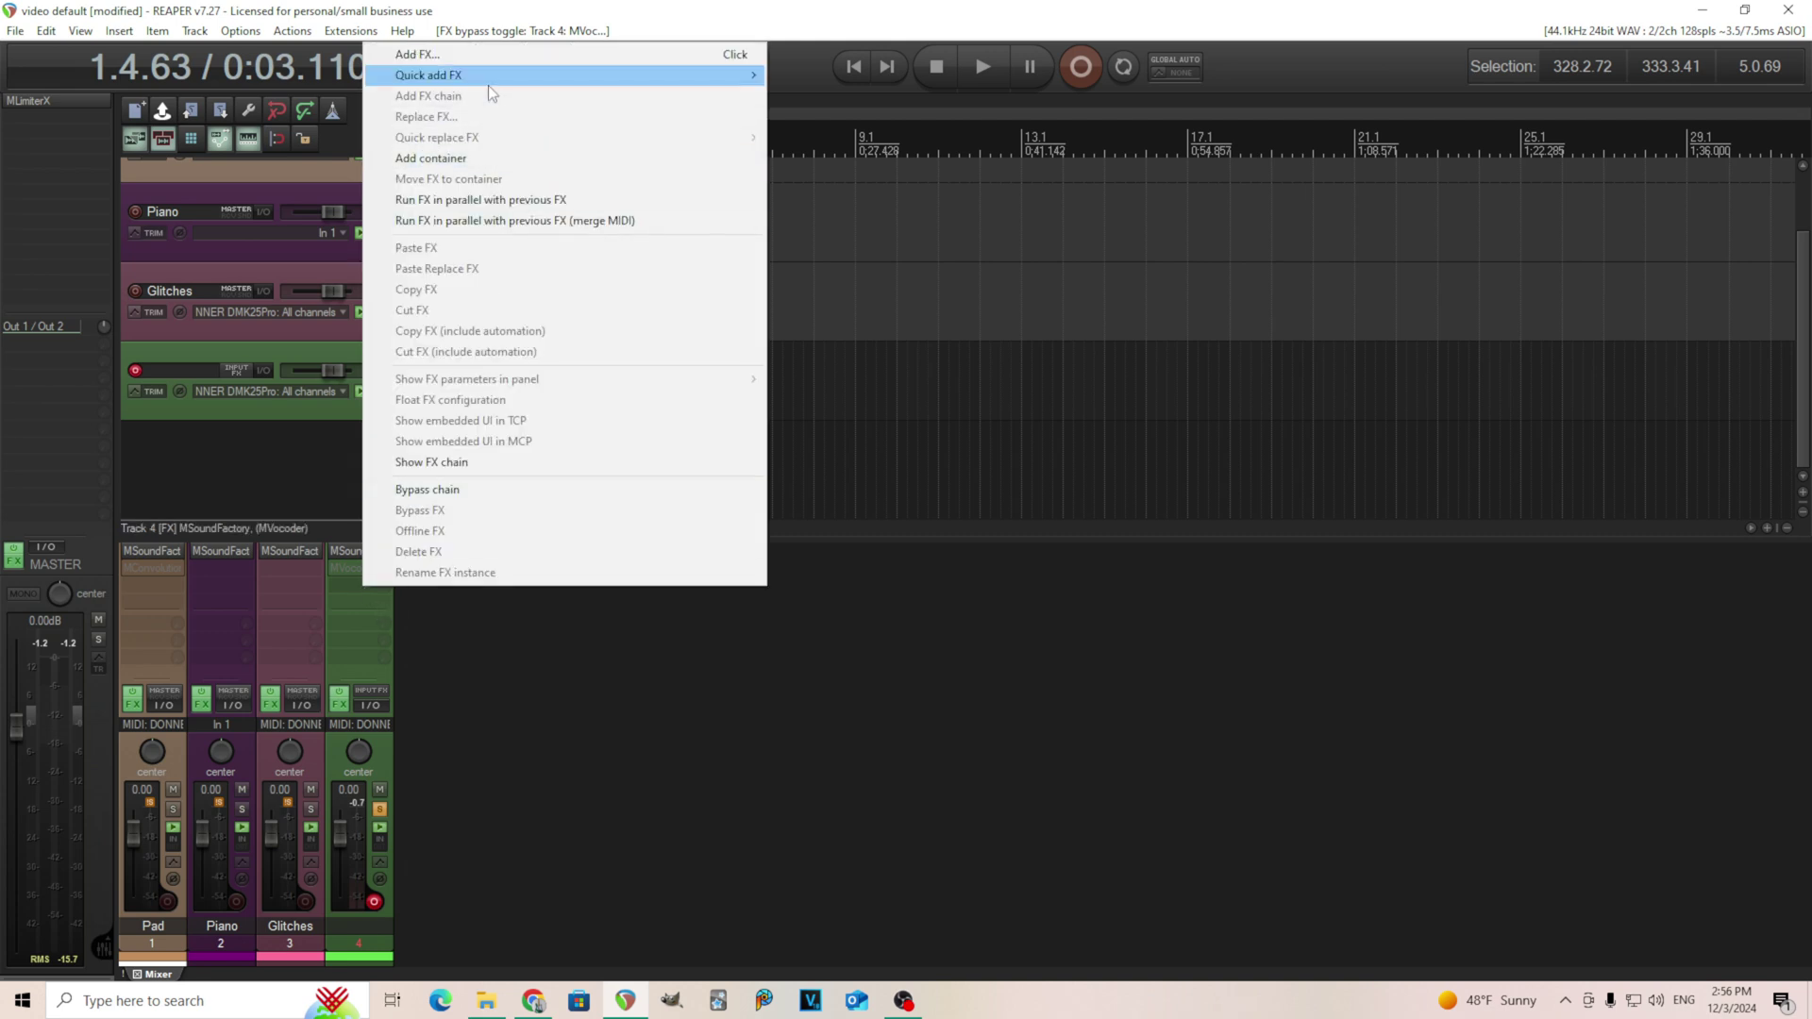
{"action": "mouse_move", "coordinate": [489, 83]}
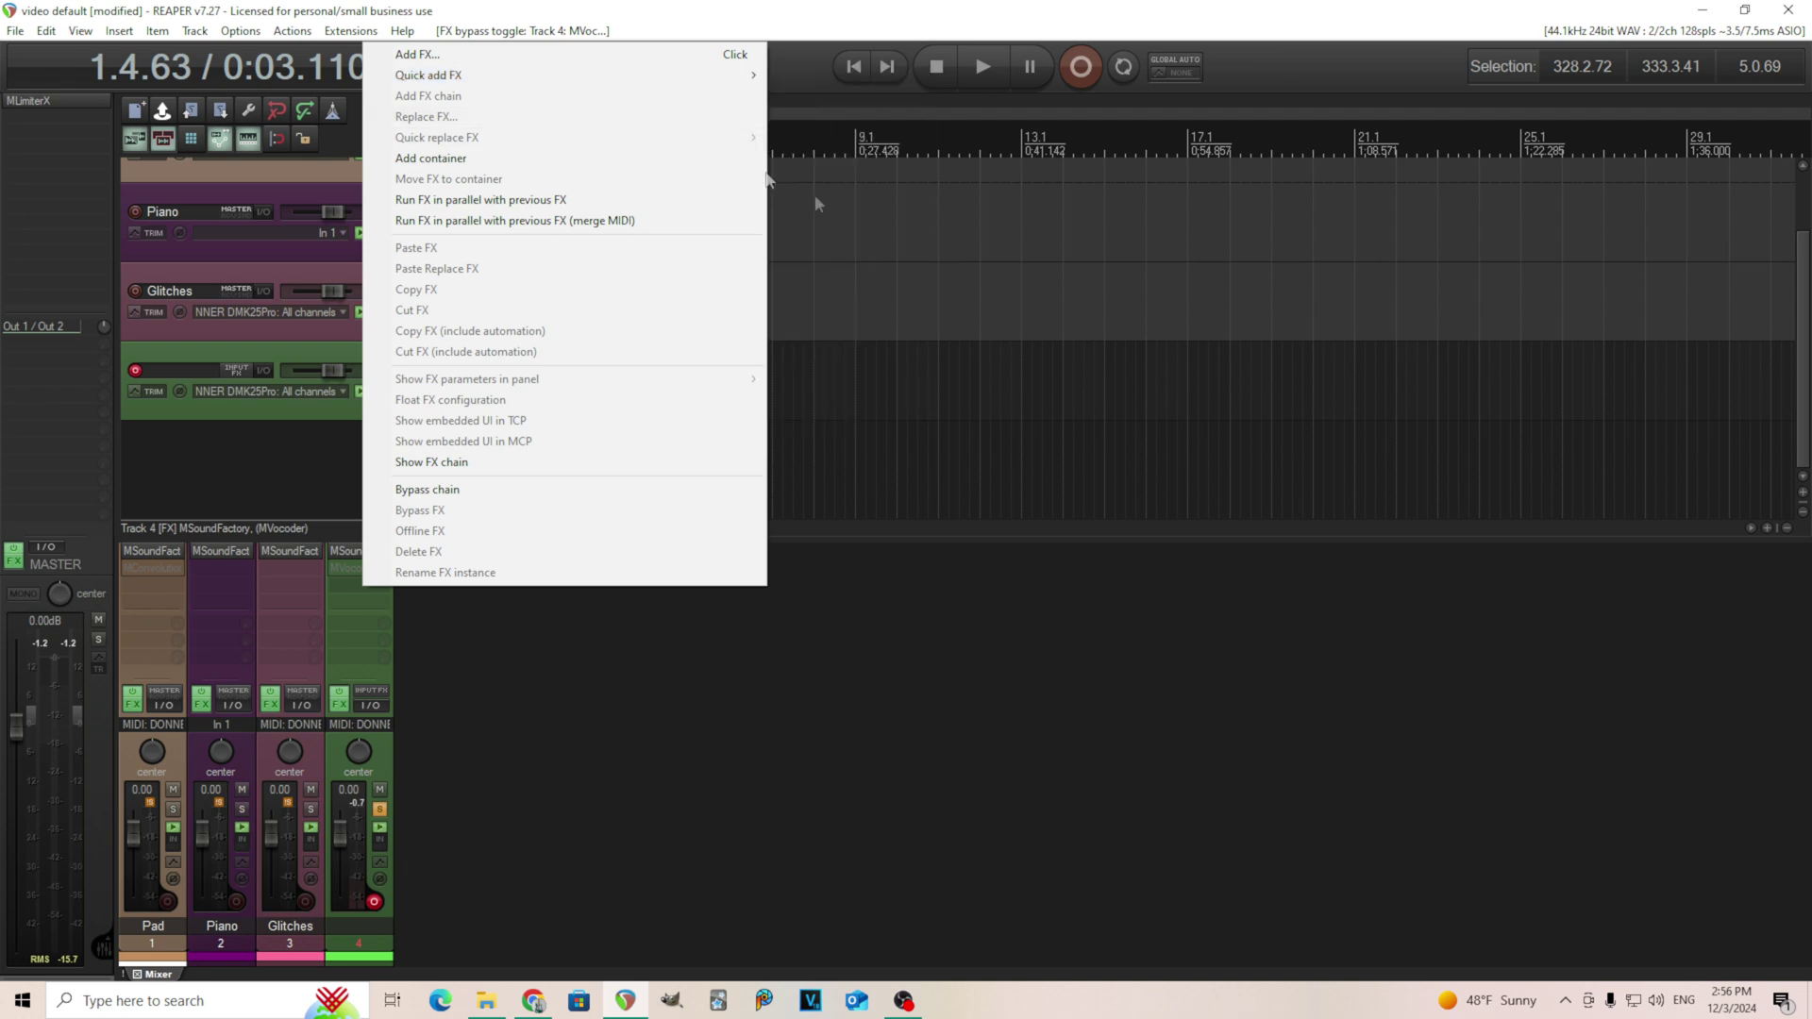
{"action": "mouse_move", "coordinate": [876, 229]}
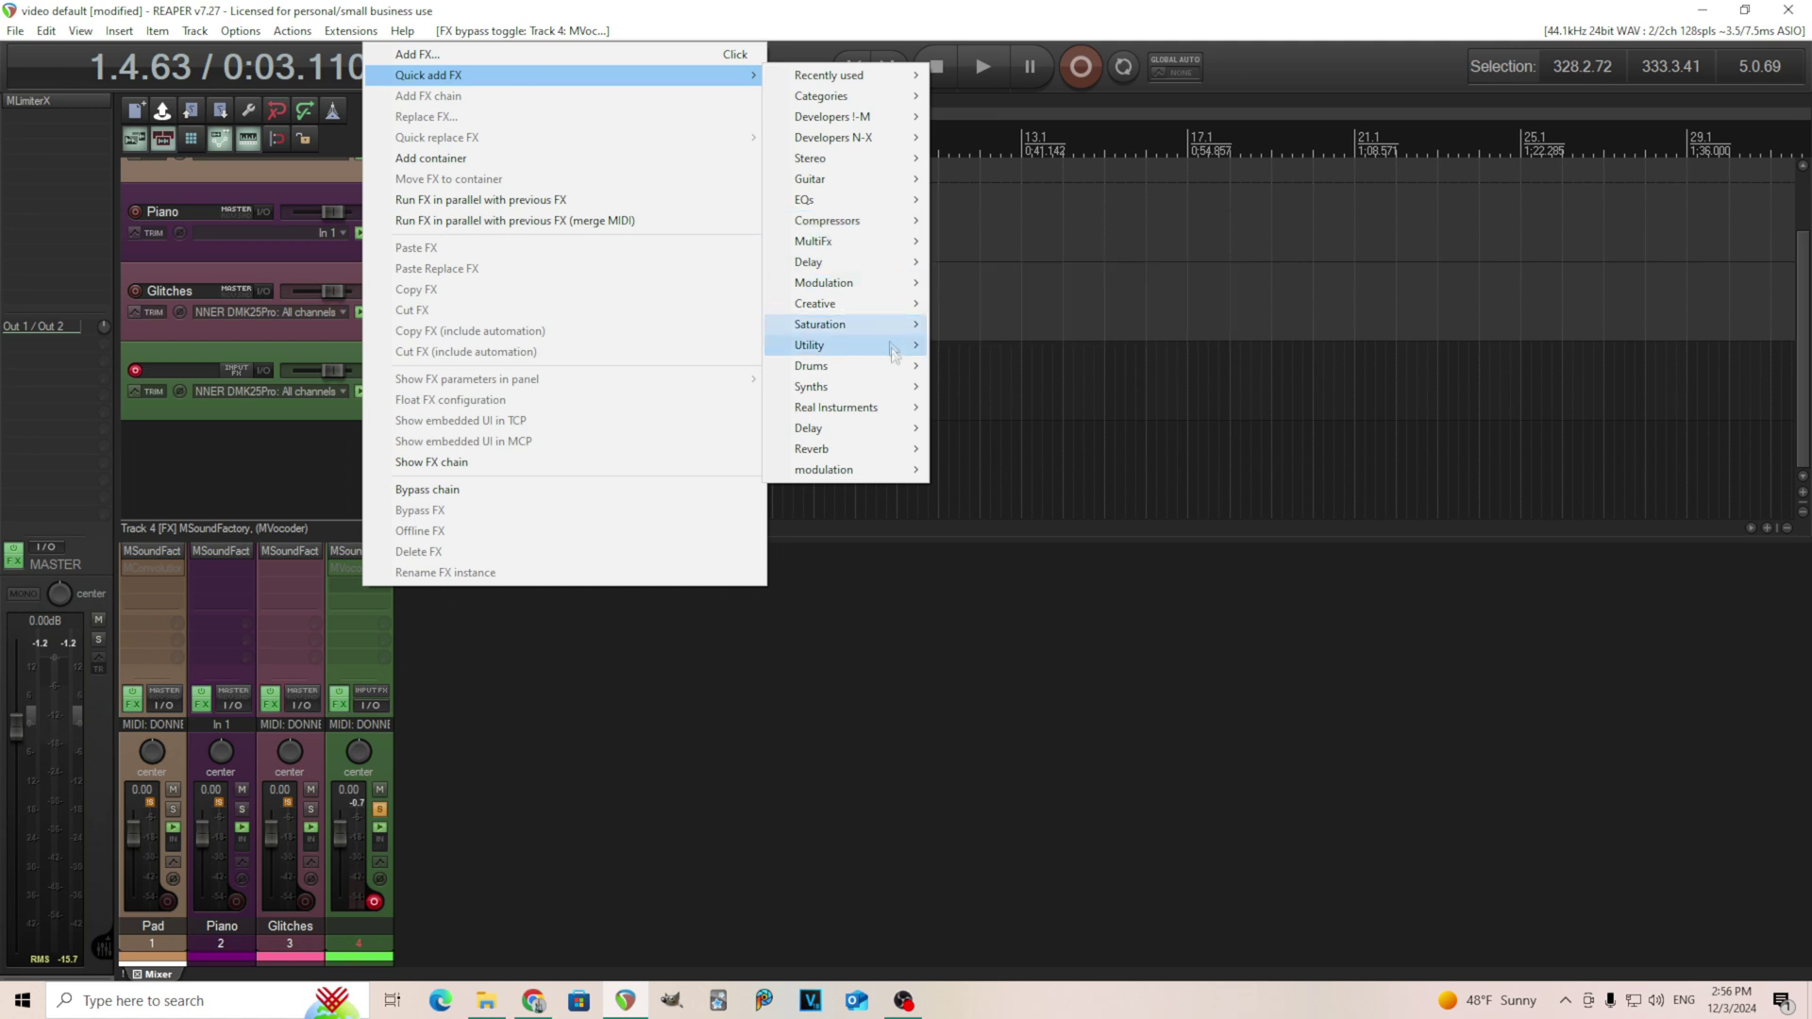
{"action": "mouse_move", "coordinate": [868, 449]}
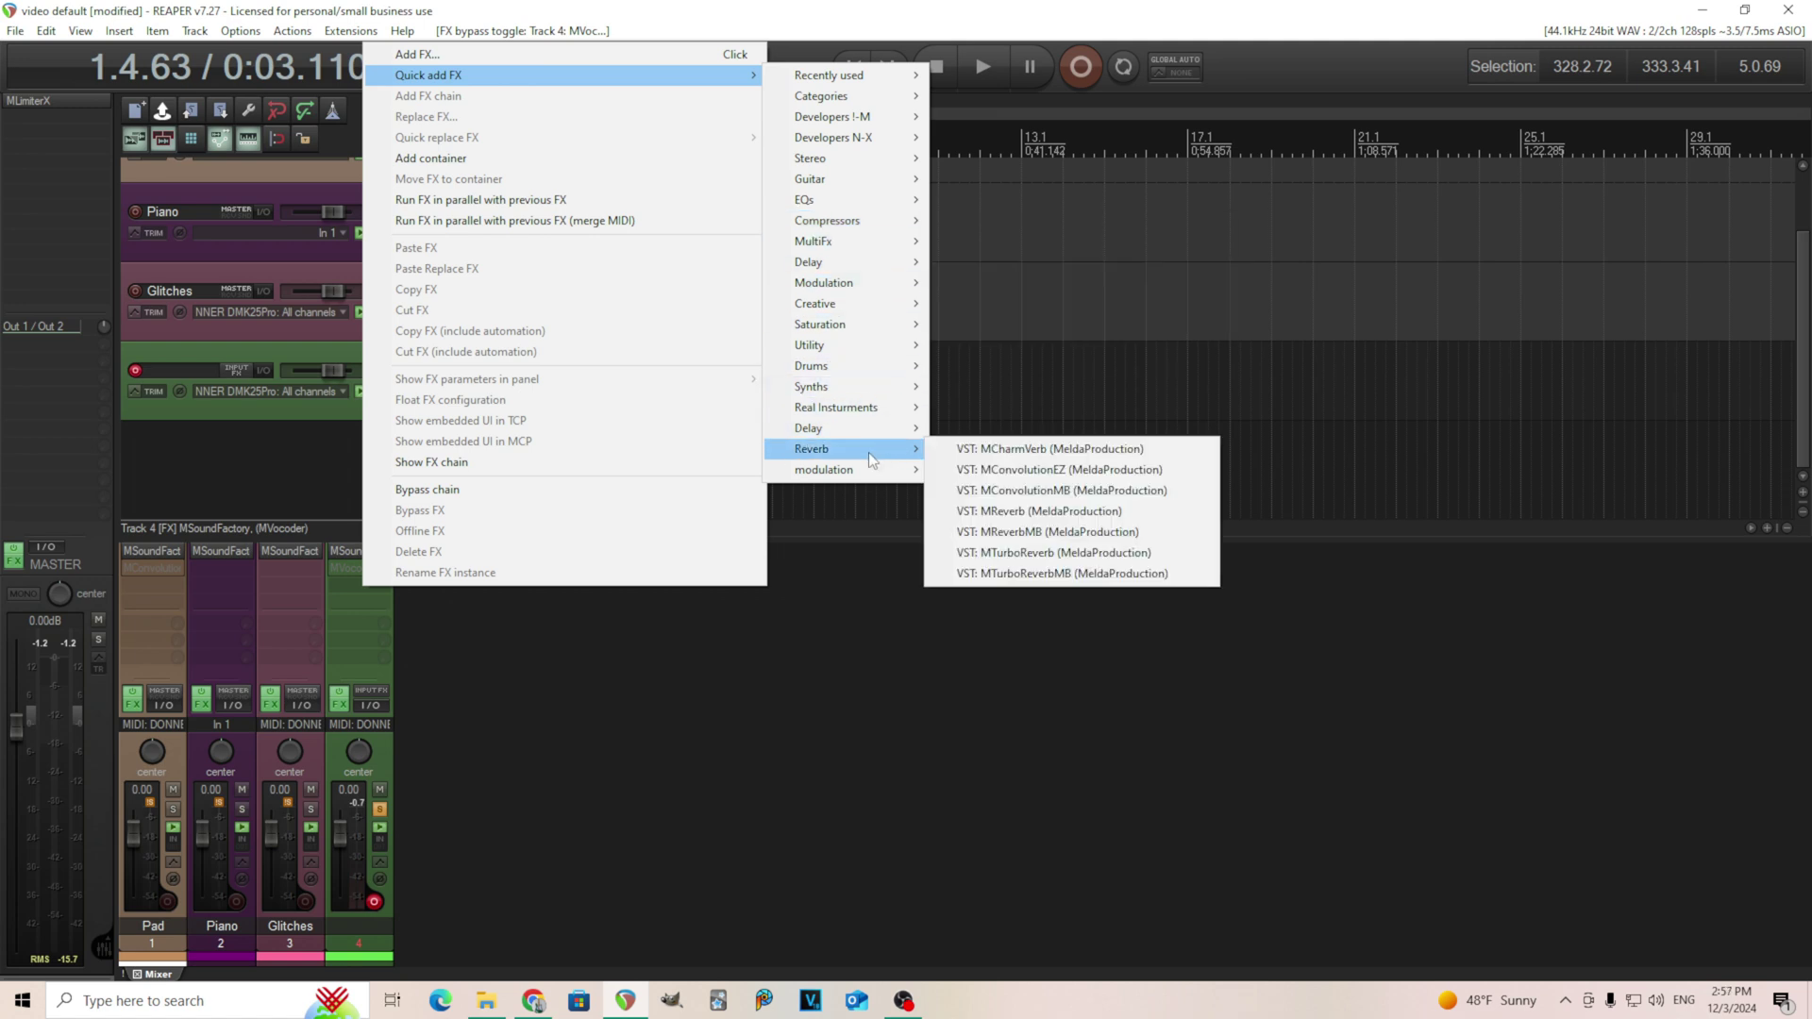
{"action": "left_click", "coordinate": [1063, 470]}
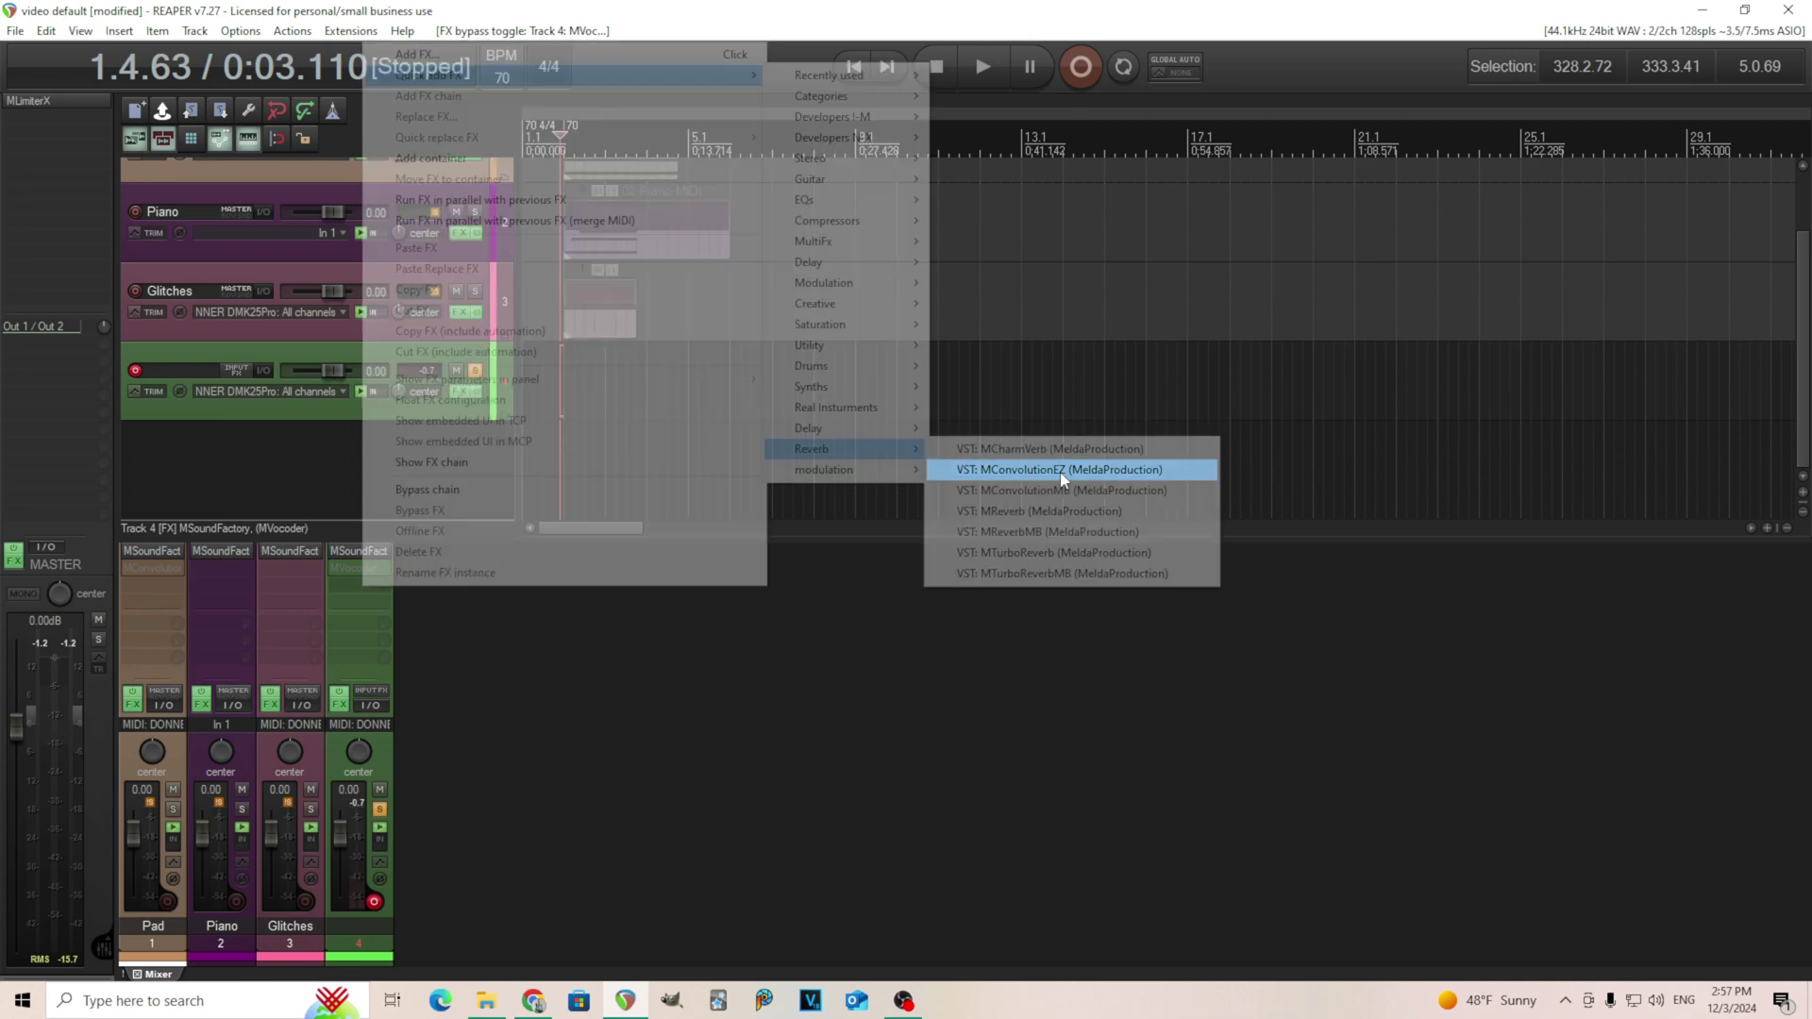
Drag Vocodered IR from Folly onto MConvolutionEZ as its impulse response, then toggle Bypass on and off.
{"action": "left_click_drag", "start_coordinate": [368, 74], "coordinate": [1105, 243]}
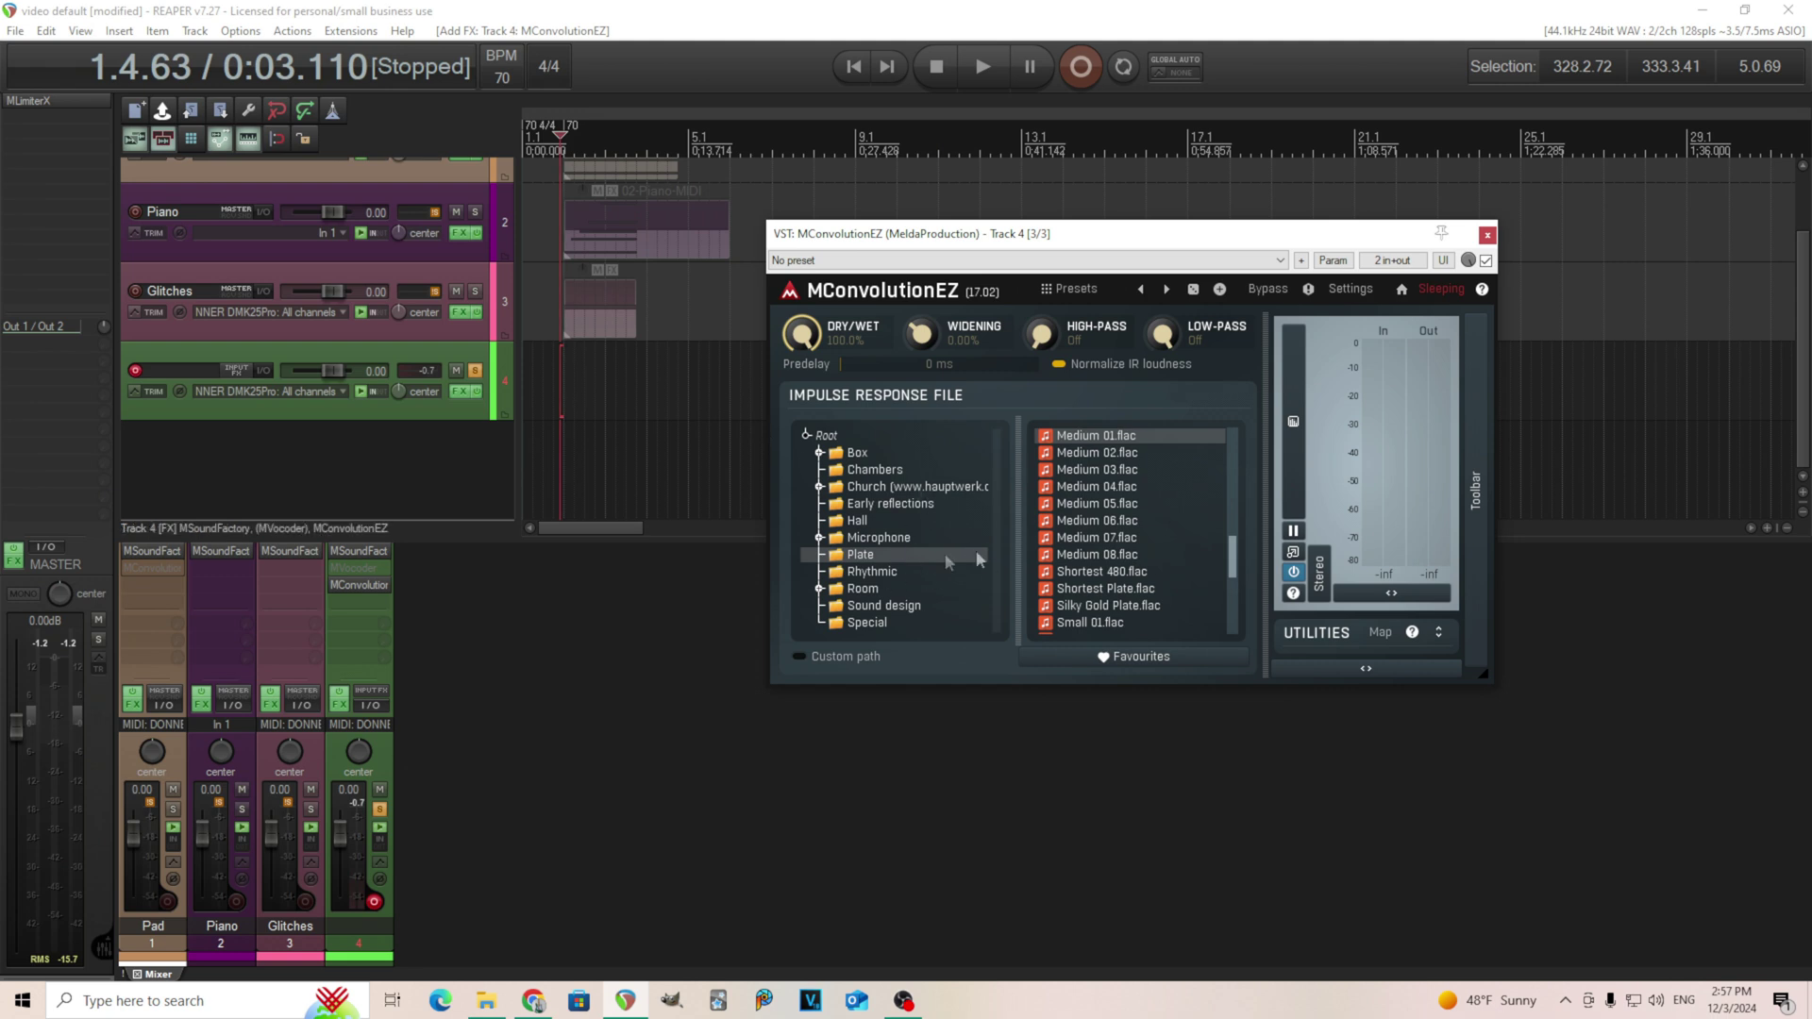
{"action": "left_click", "coordinate": [824, 659]}
{"action": "left_click", "coordinate": [821, 658]}
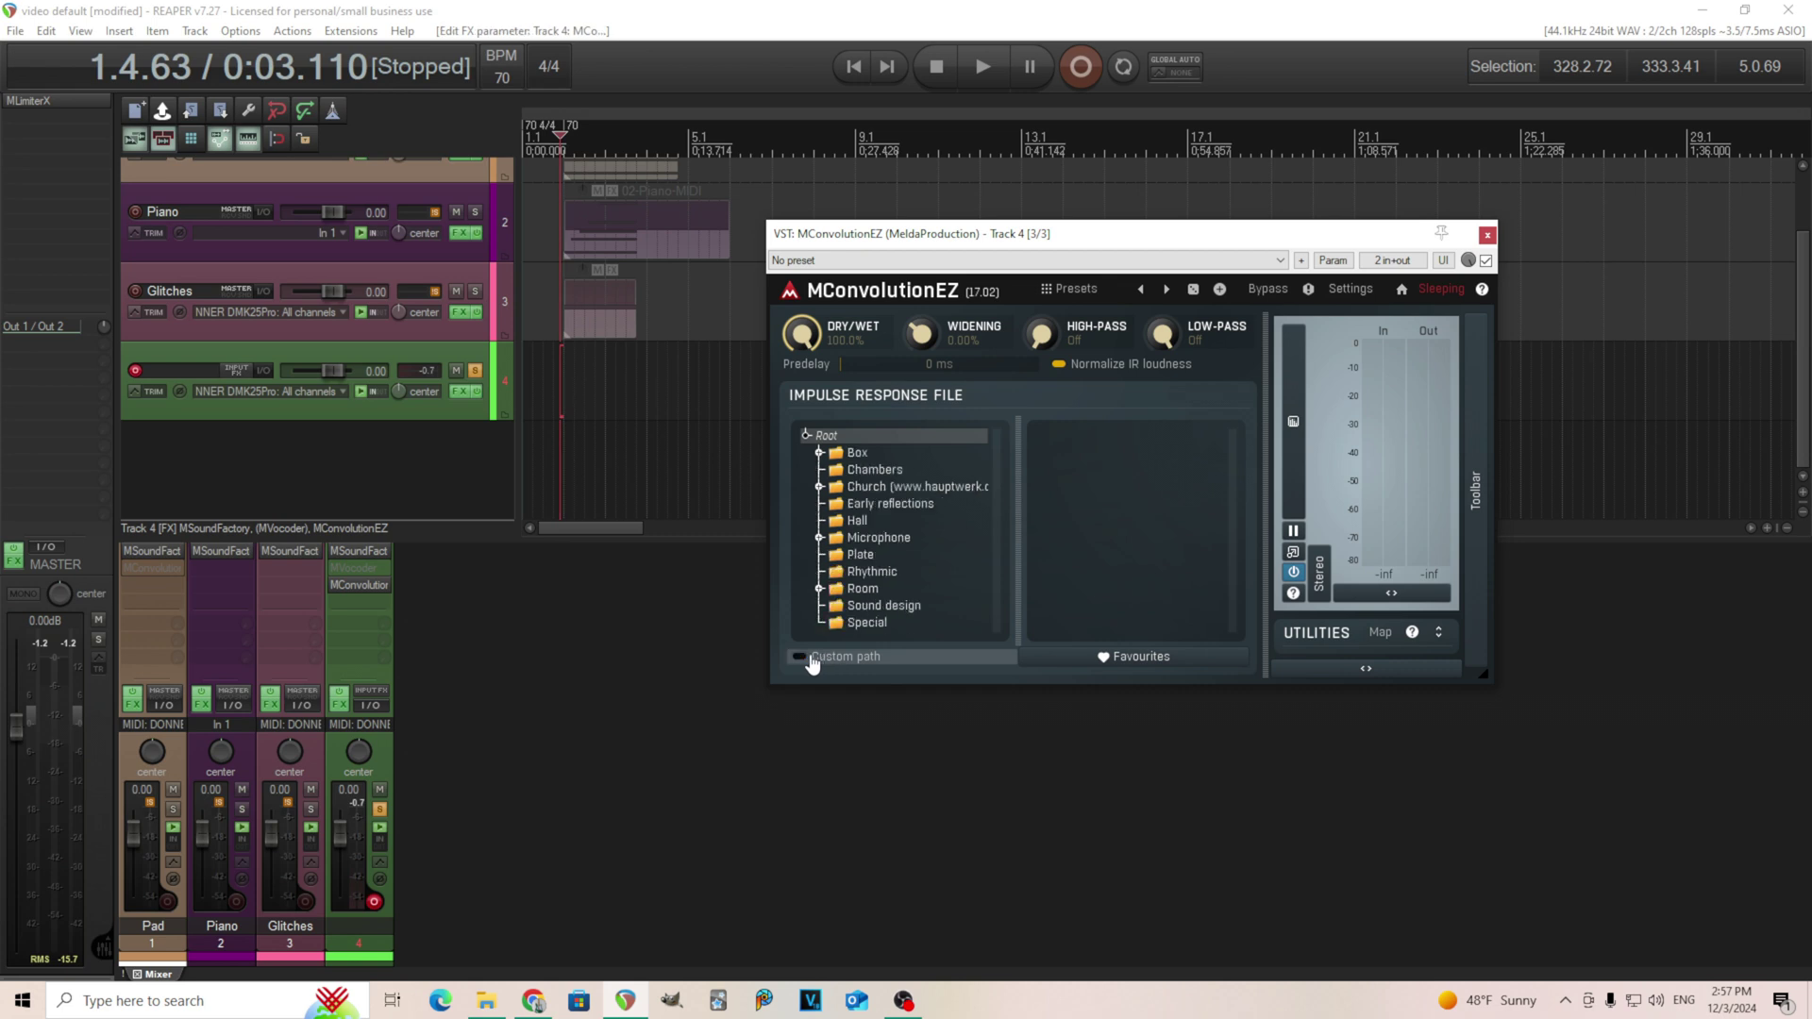
{"action": "left_click", "coordinate": [494, 1006]}
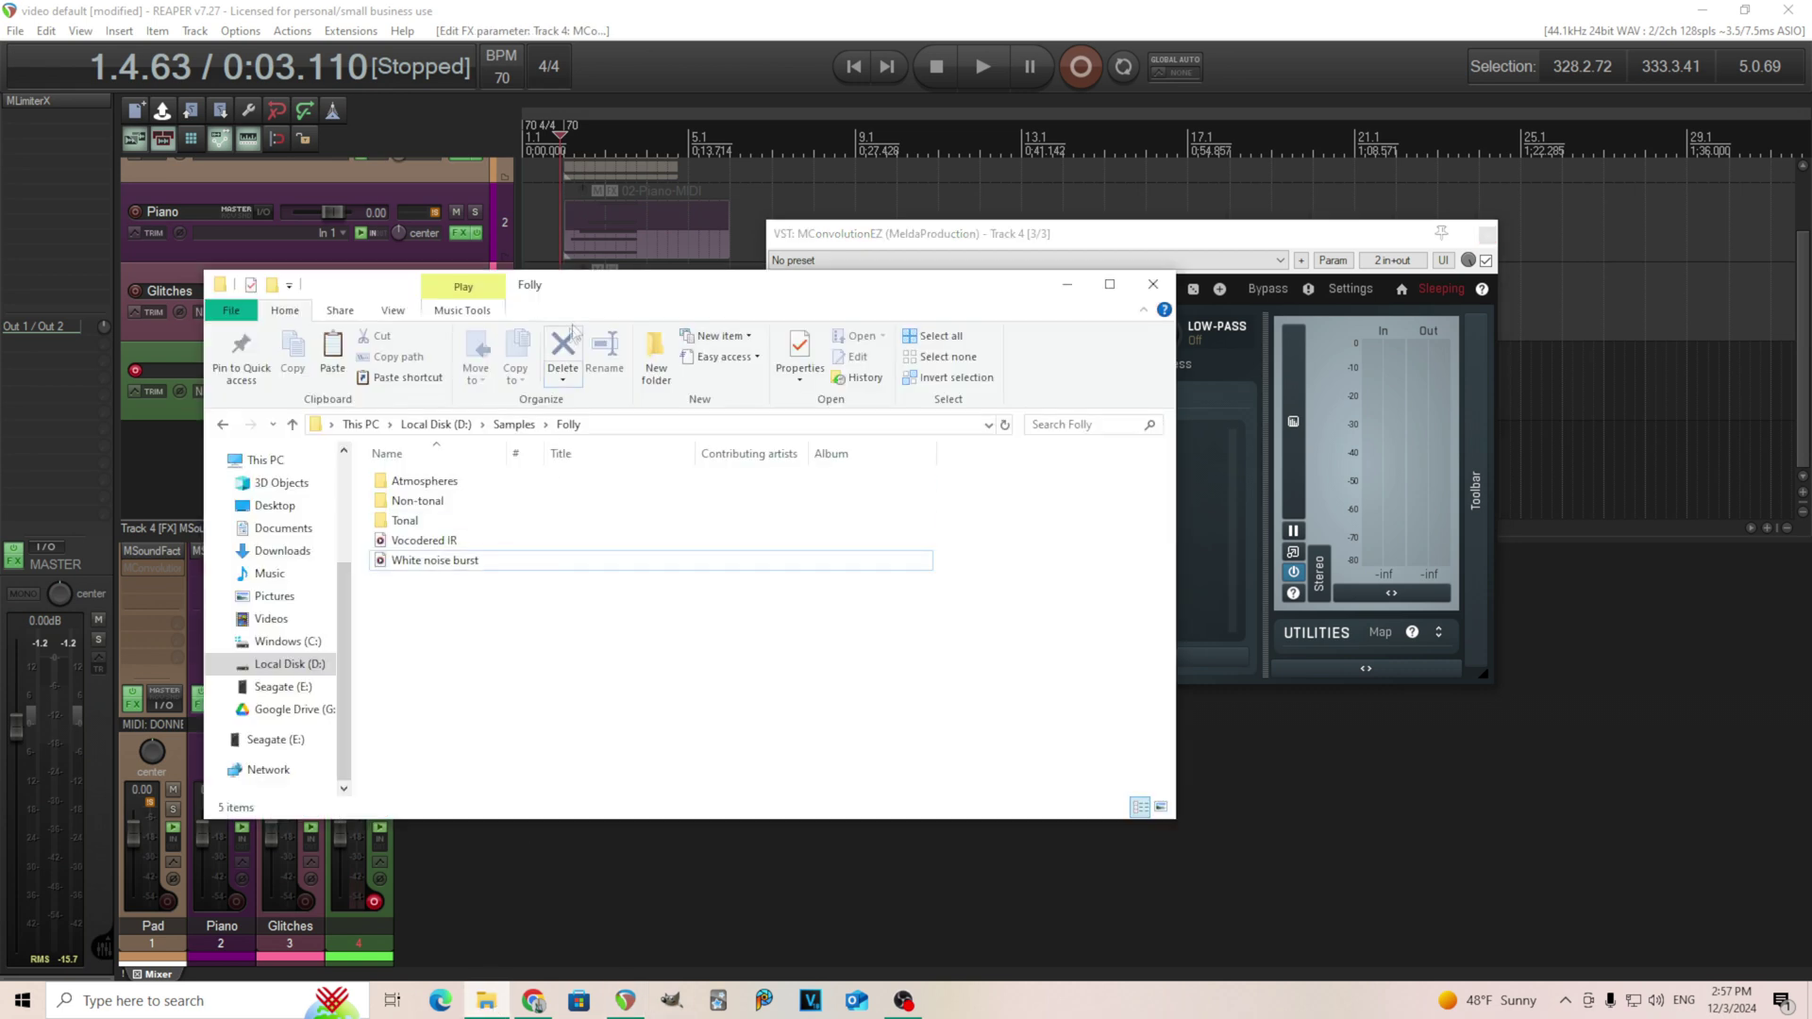
{"action": "left_click_drag", "start_coordinate": [577, 294], "coordinate": [475, 312]}
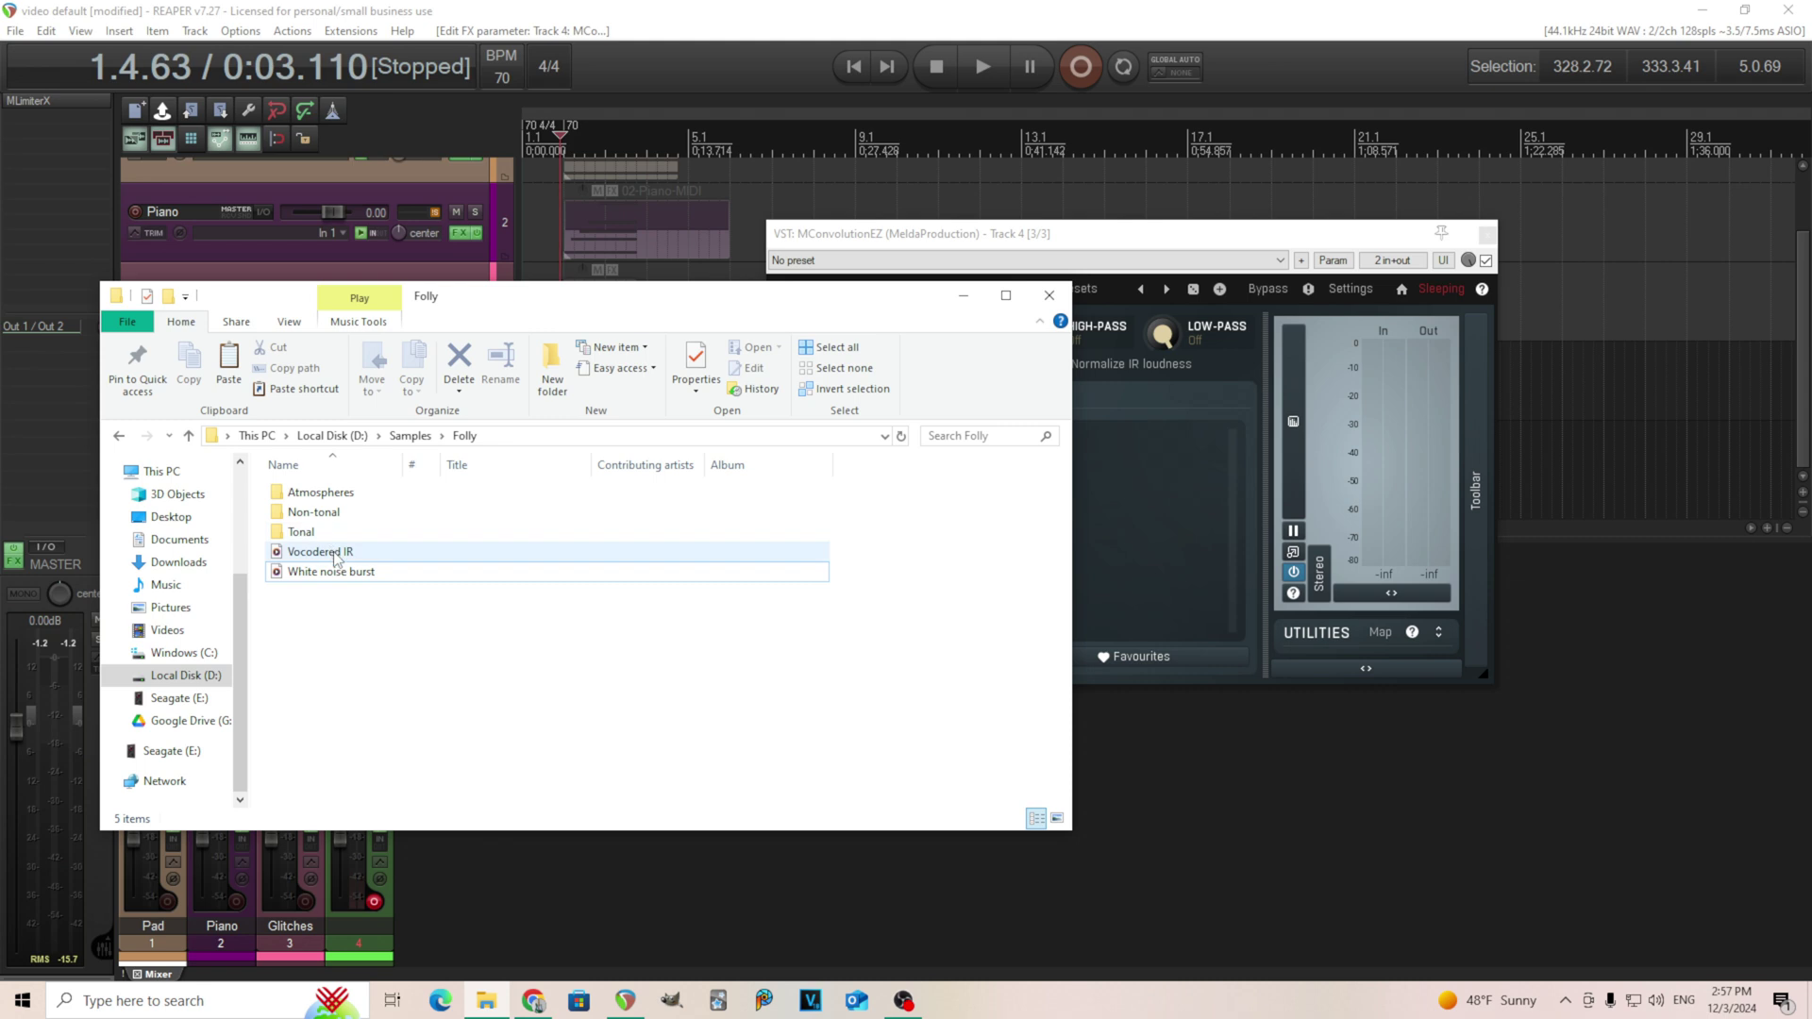
{"action": "left_click_drag", "start_coordinate": [335, 558], "coordinate": [1112, 472]}
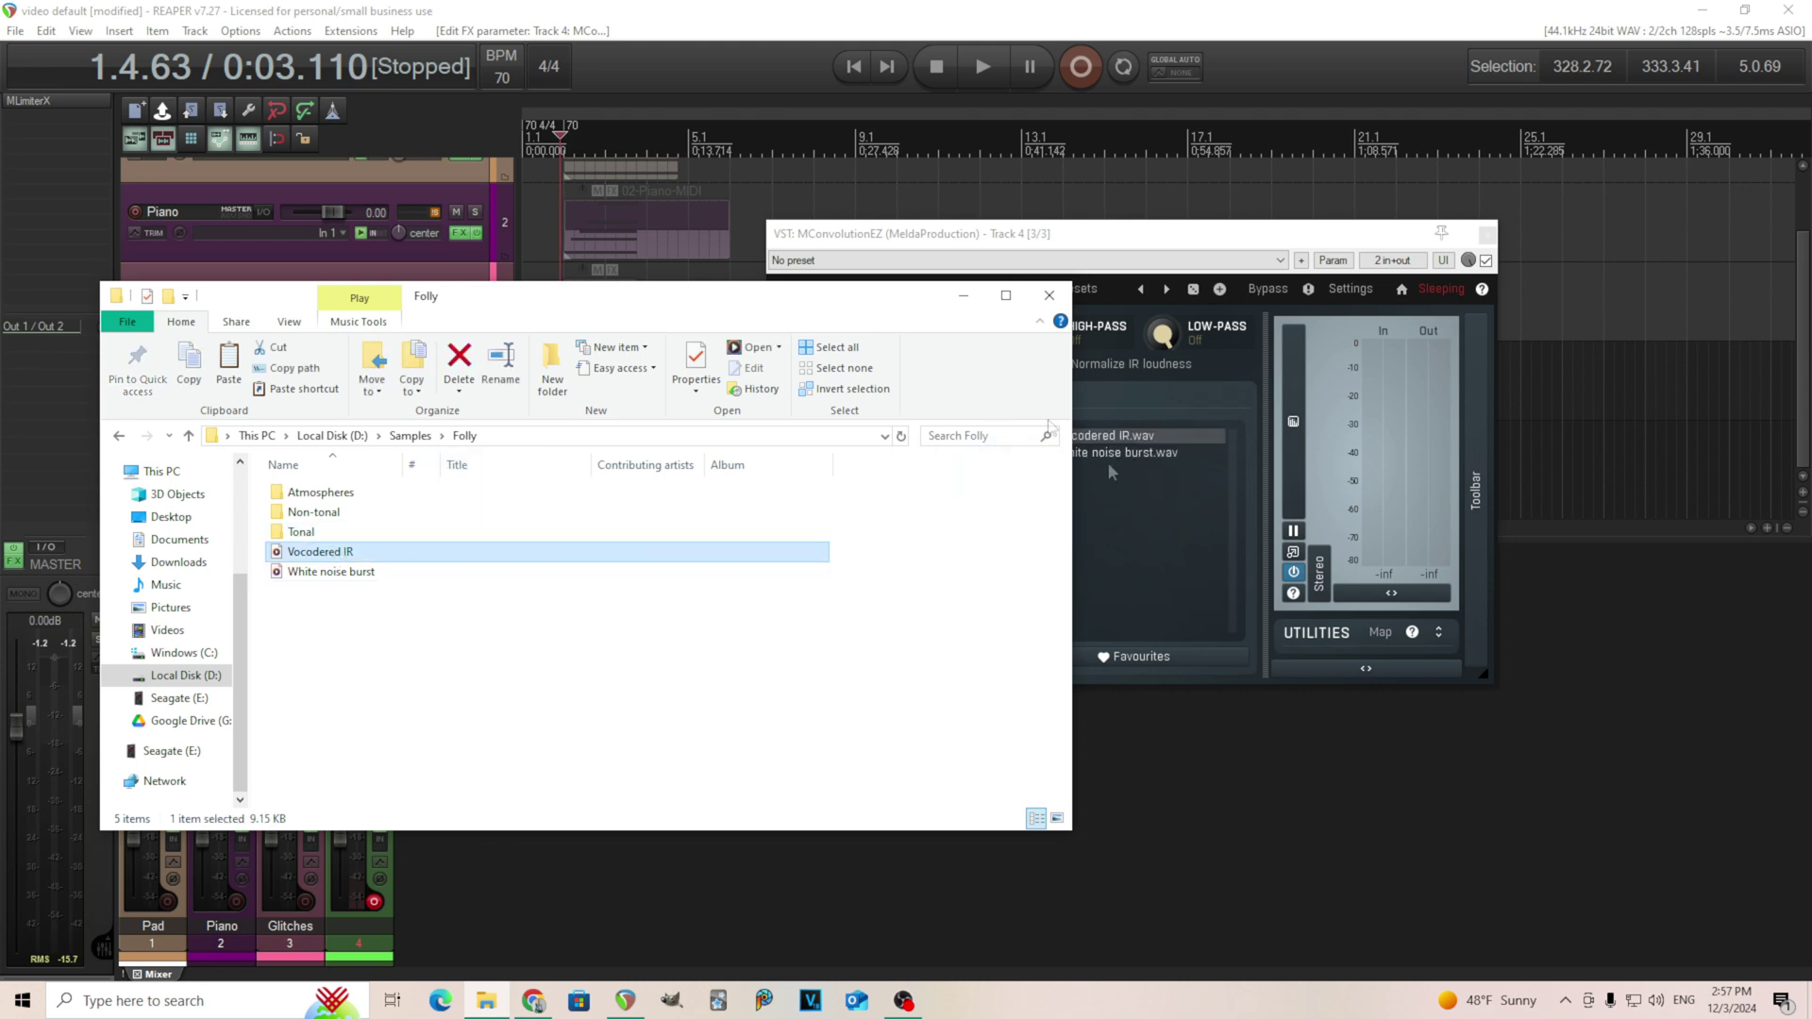
{"action": "left_click", "coordinate": [964, 296]}
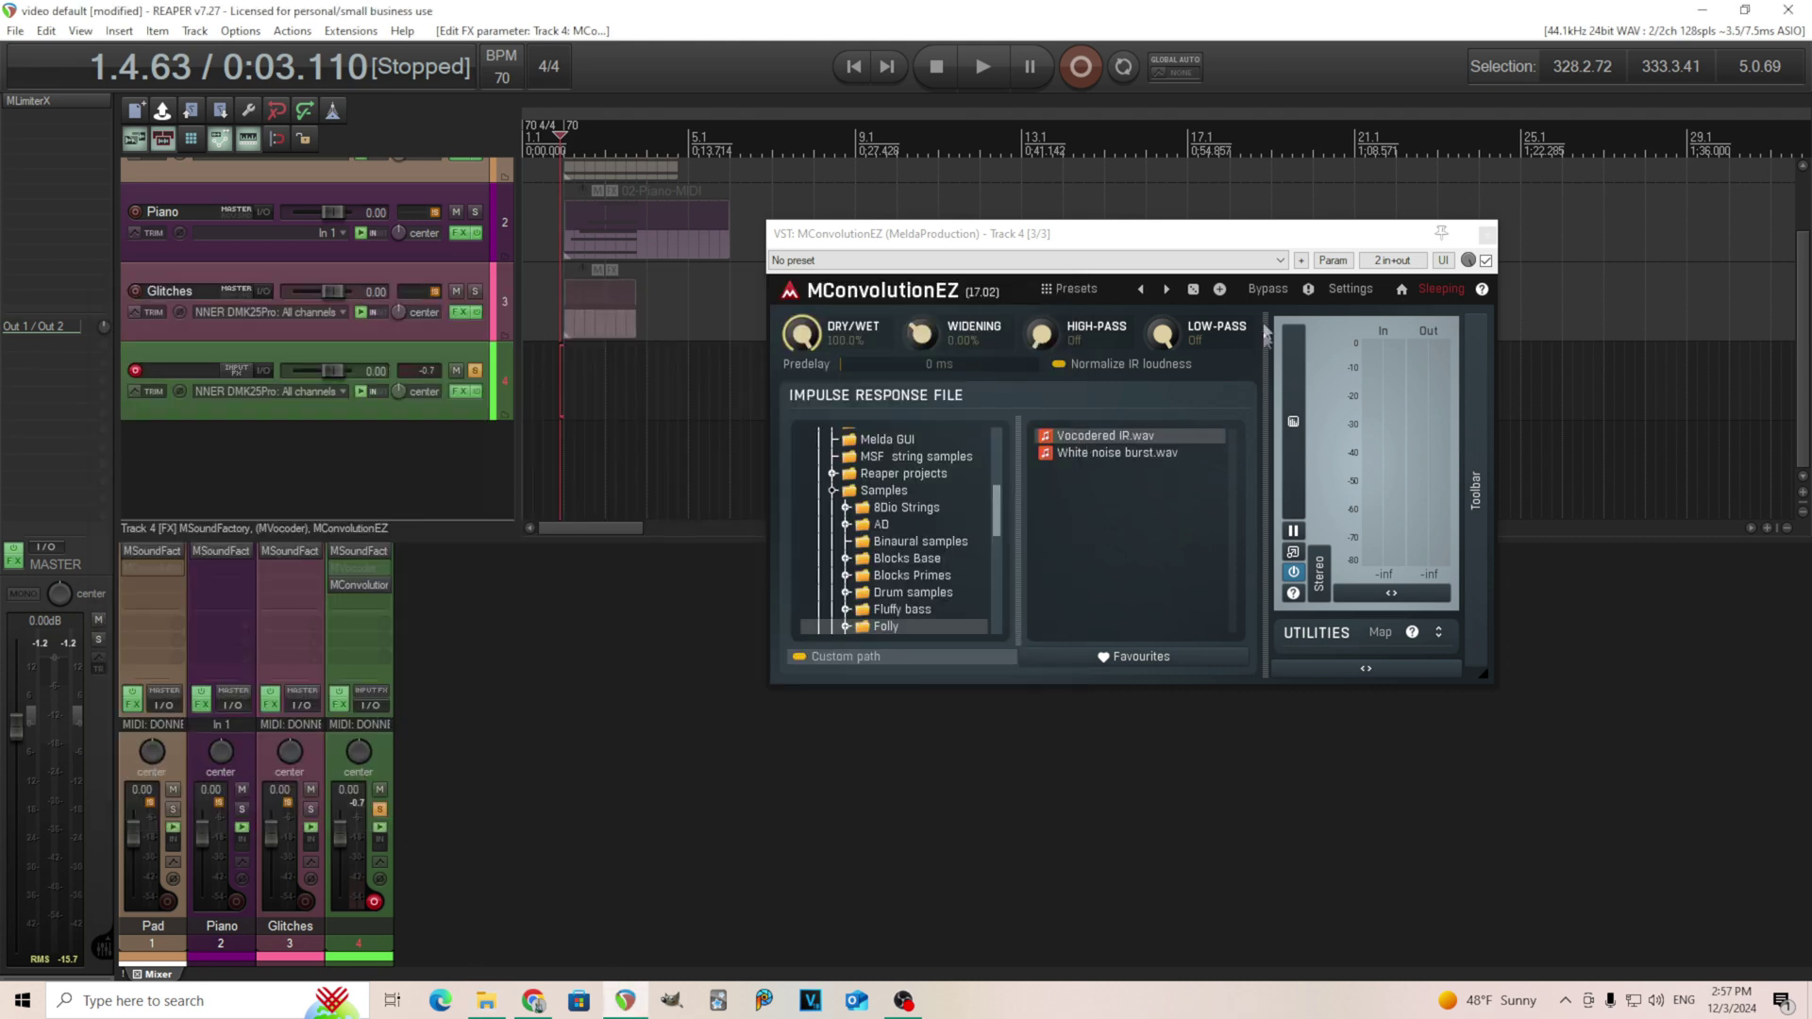
{"action": "left_click", "coordinate": [1269, 288]}
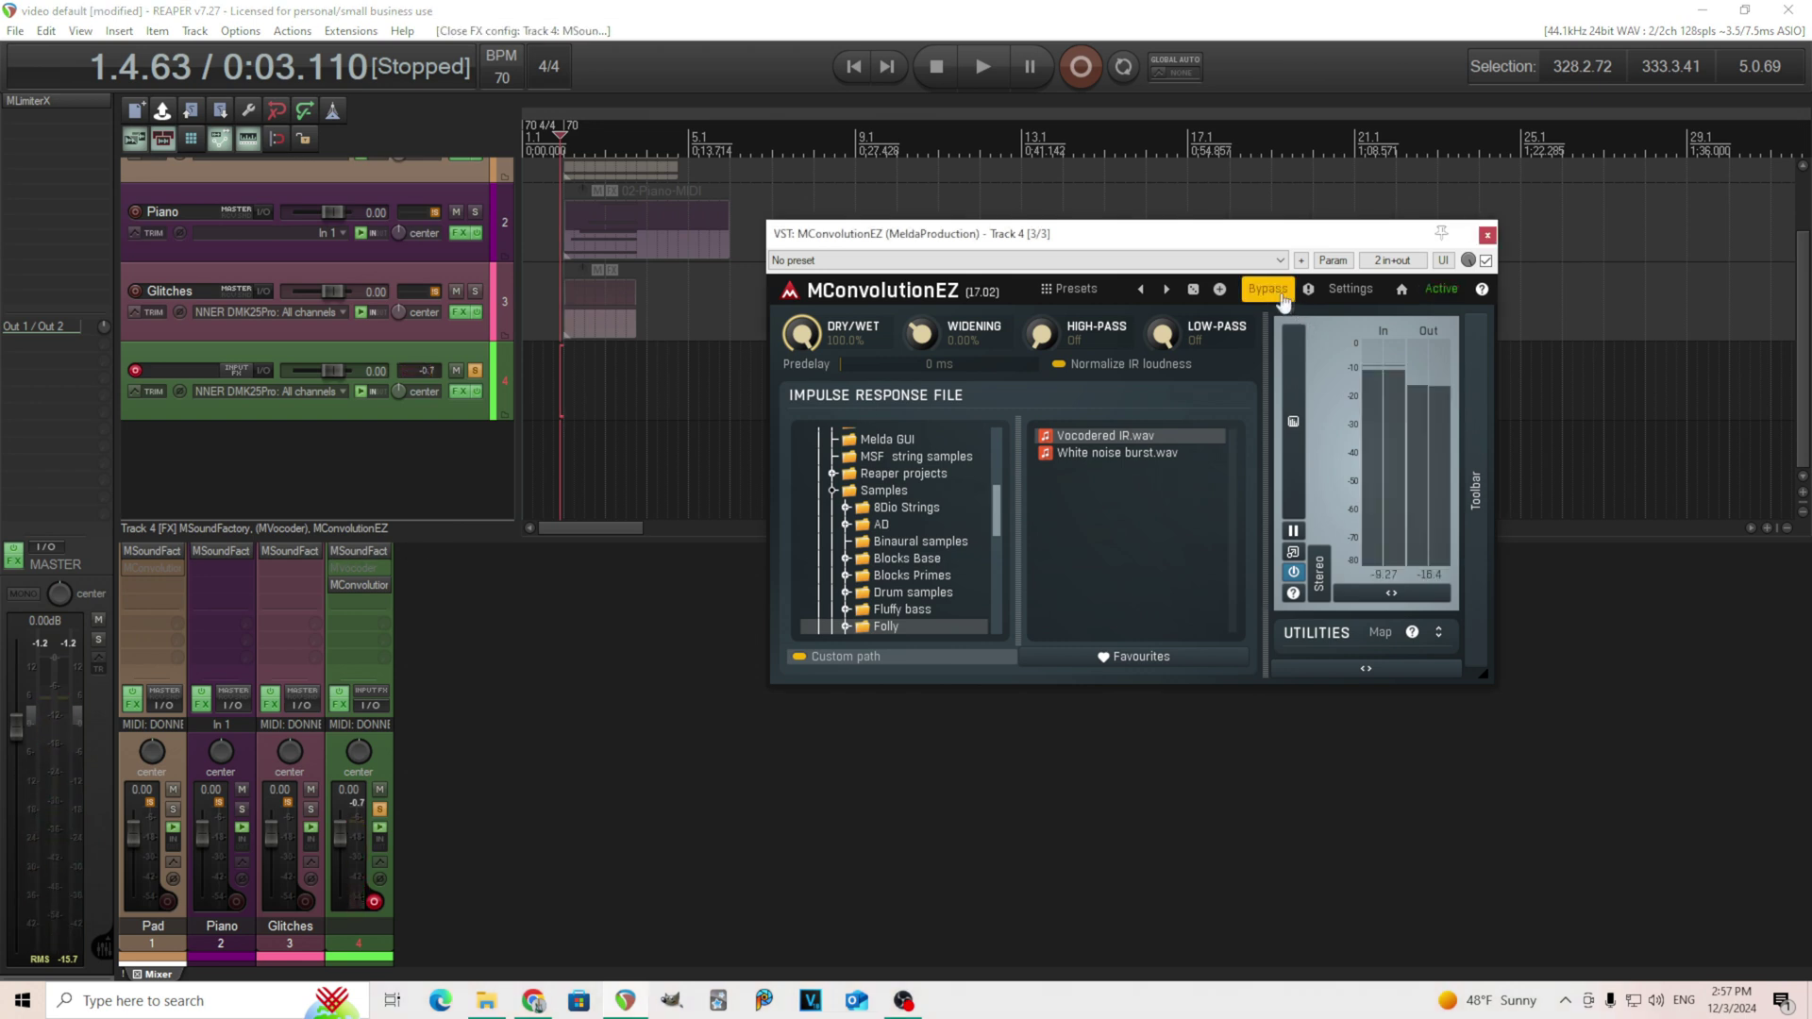
{"action": "left_click", "coordinate": [1280, 300]}
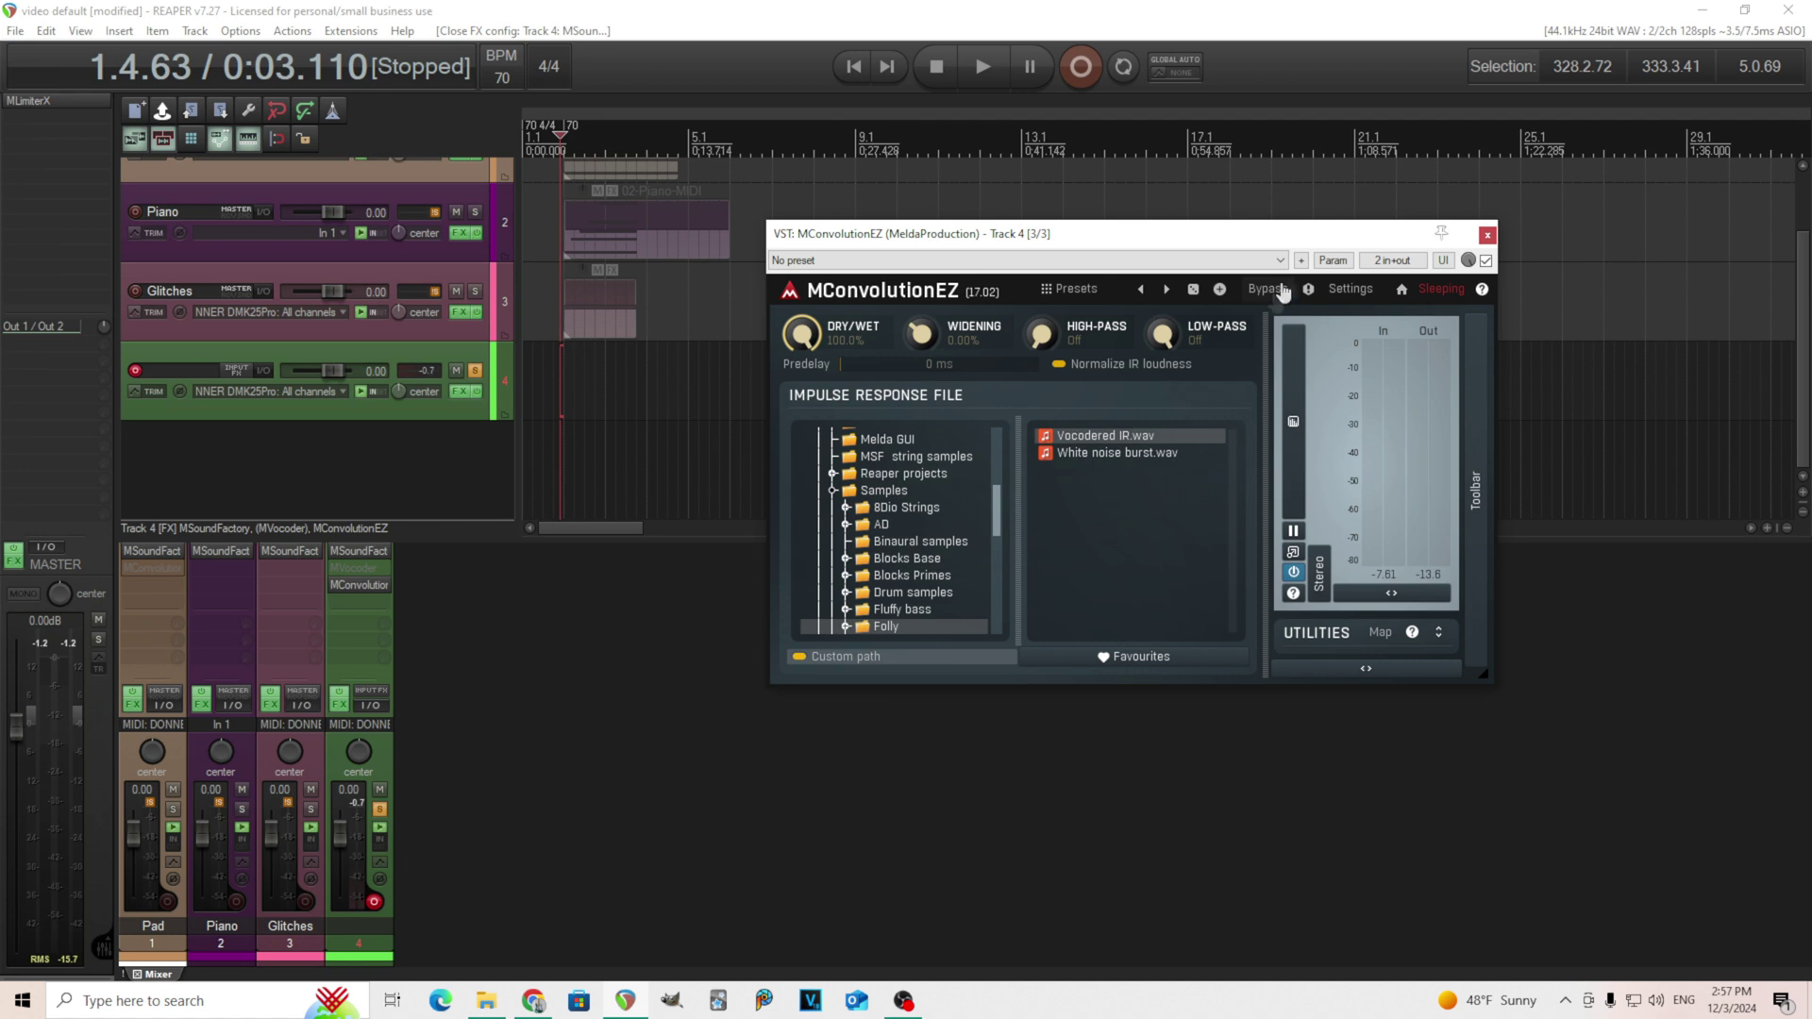
{"action": "left_click", "coordinate": [1350, 289]}
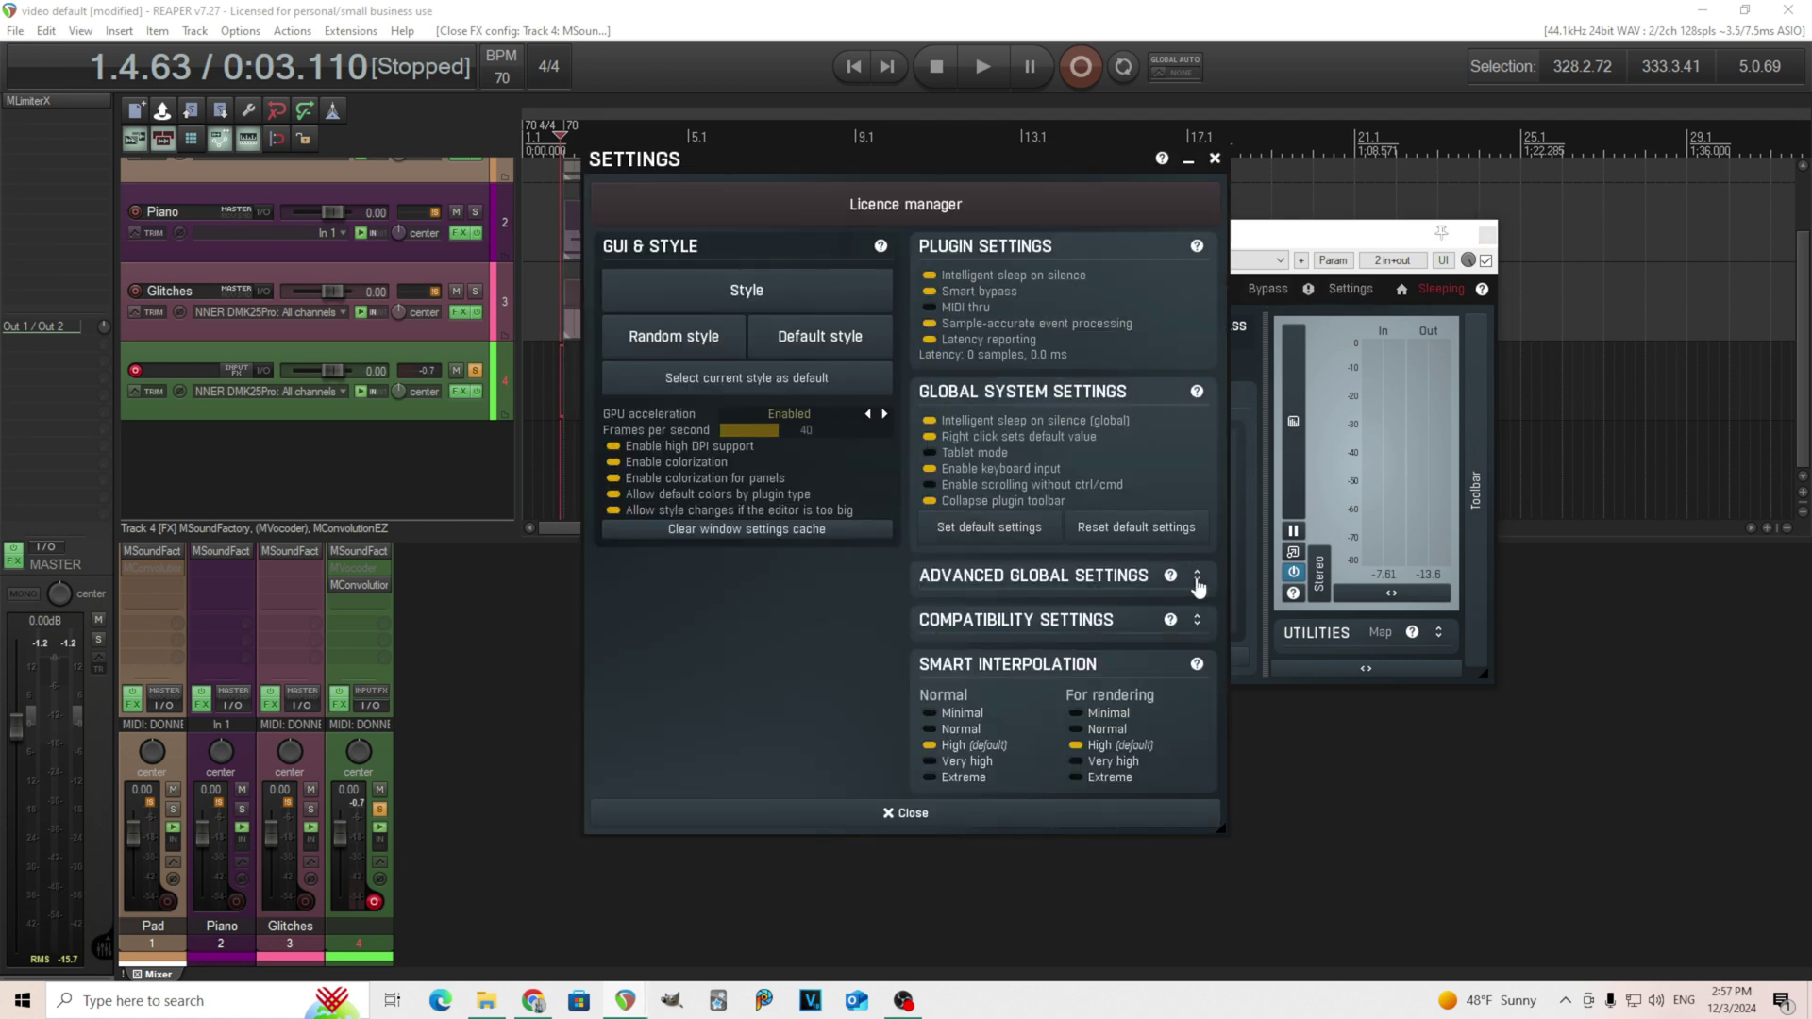
{"action": "left_click", "coordinate": [1197, 576]}
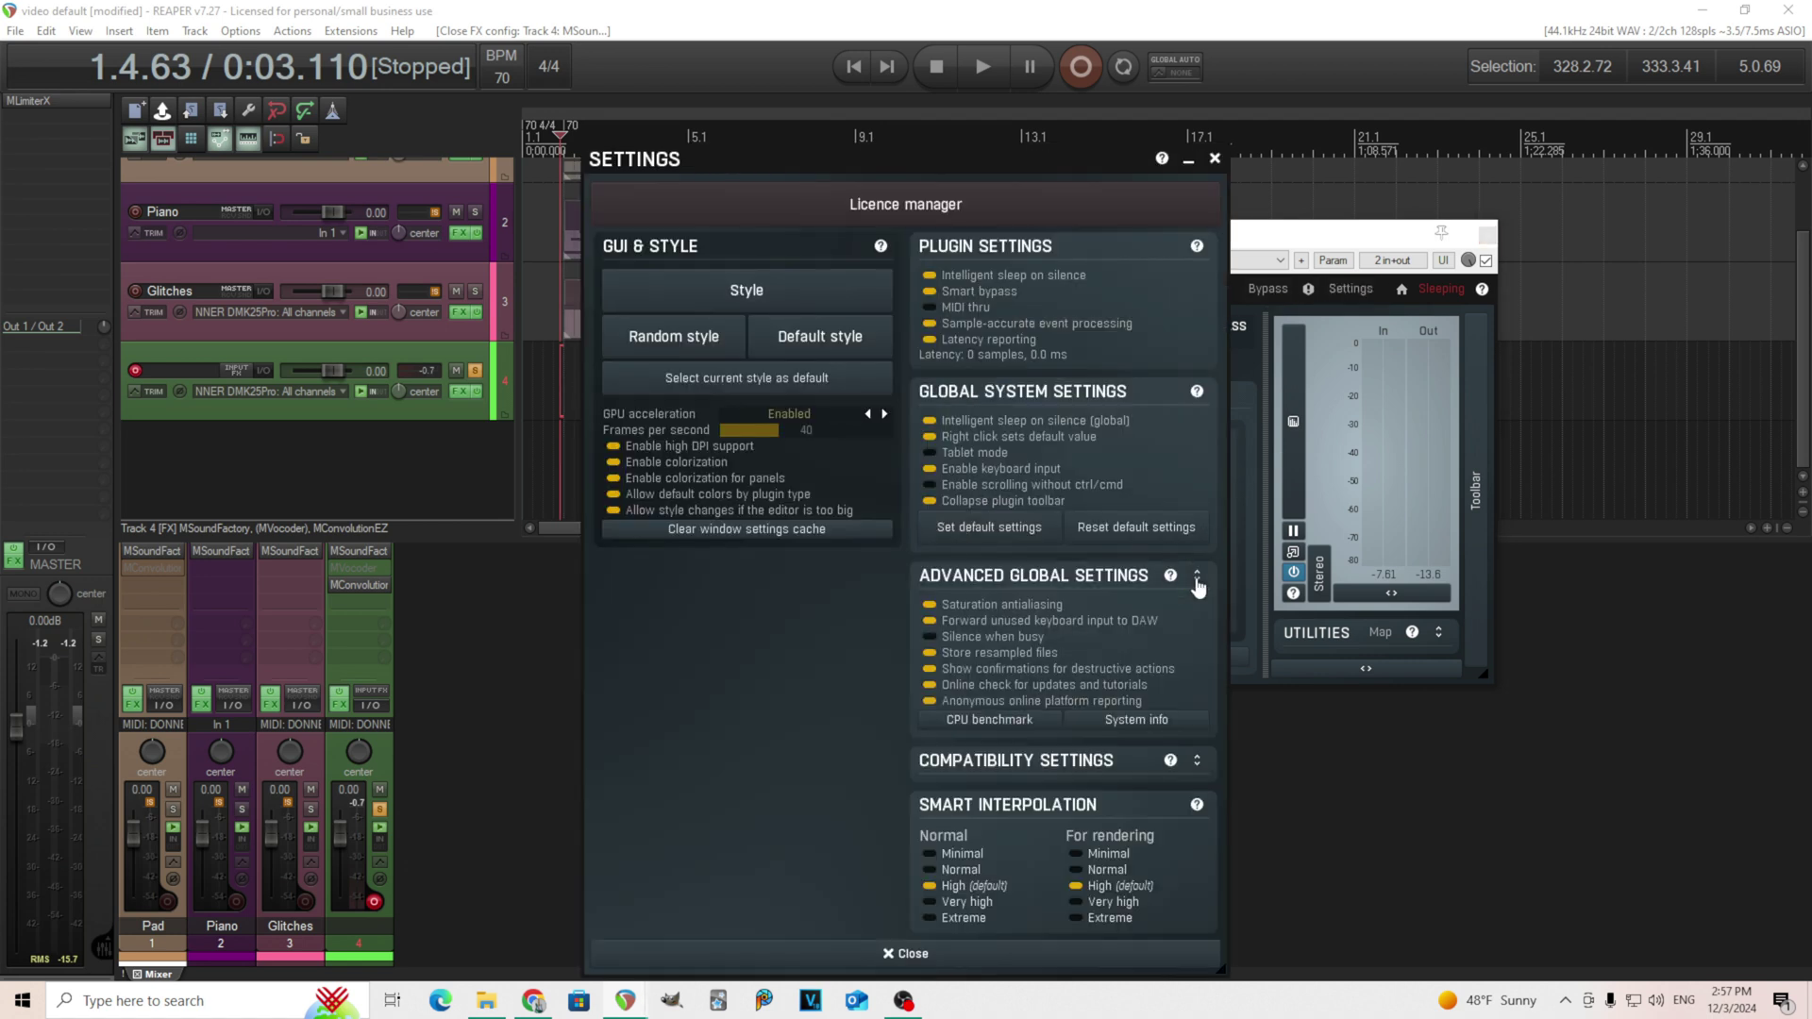
{"action": "left_click", "coordinate": [994, 718]}
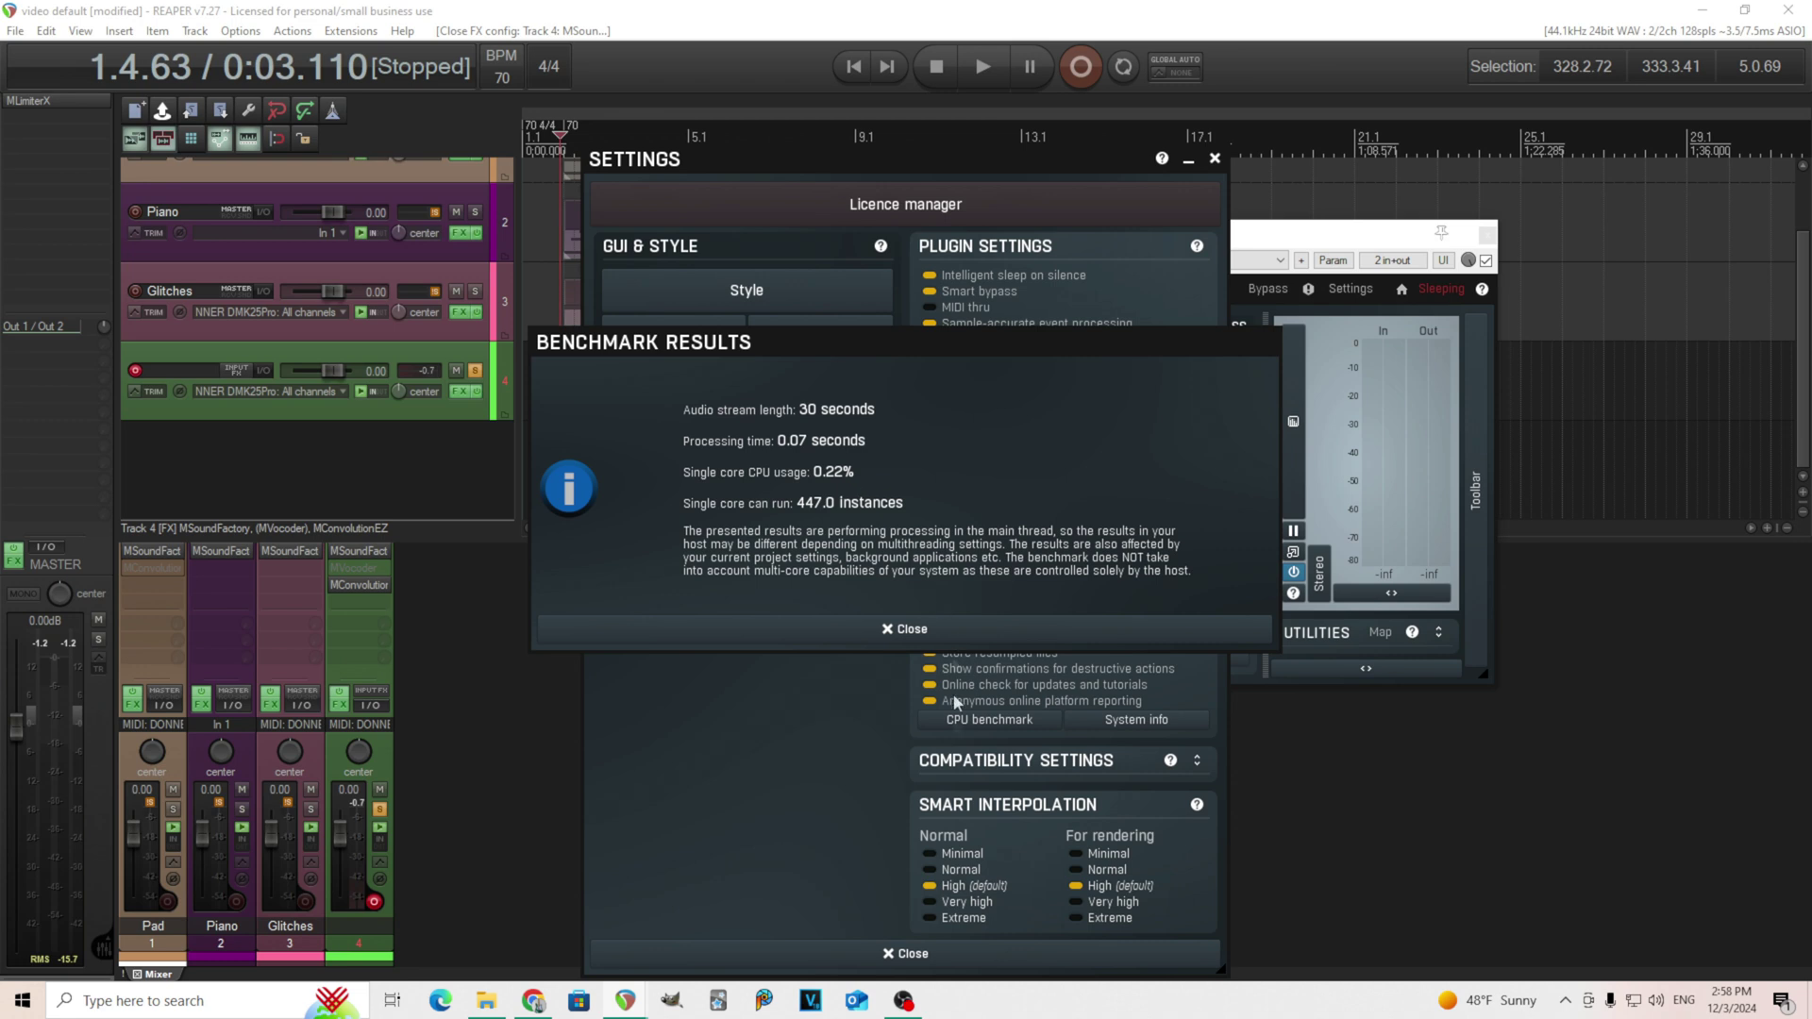
{"action": "left_click", "coordinate": [952, 629]}
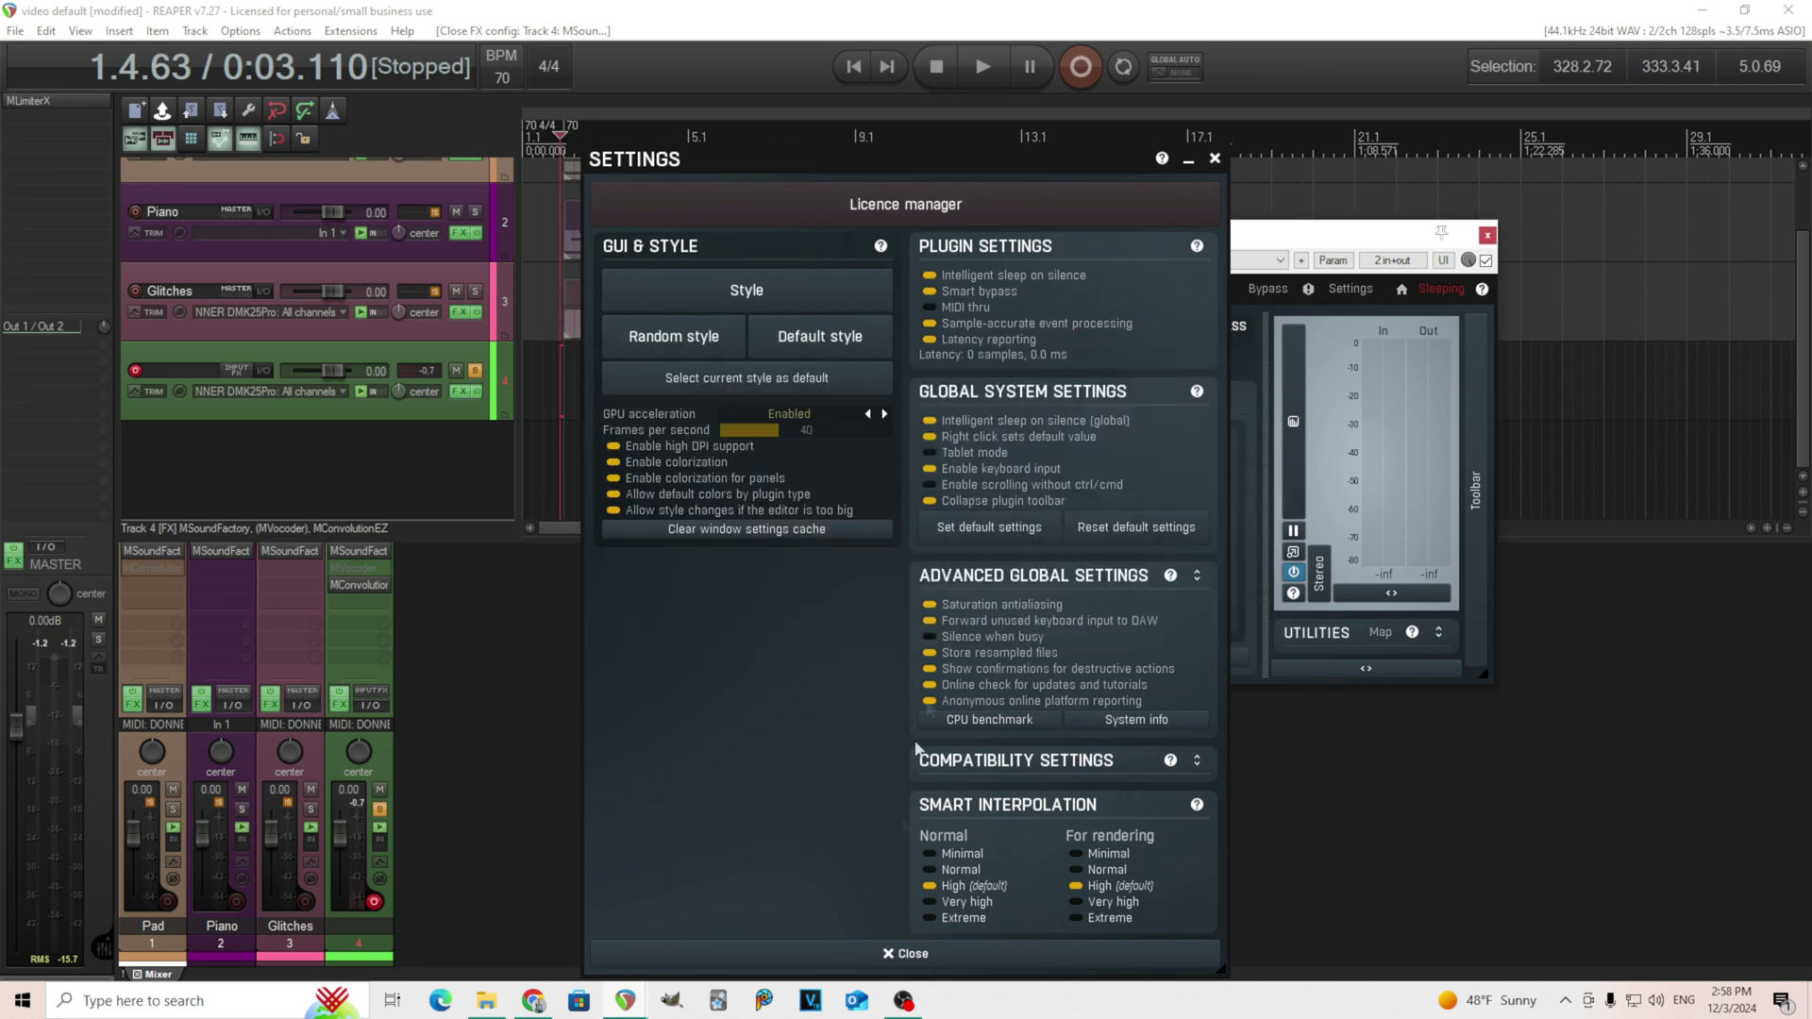
{"action": "left_click", "coordinate": [913, 953]}
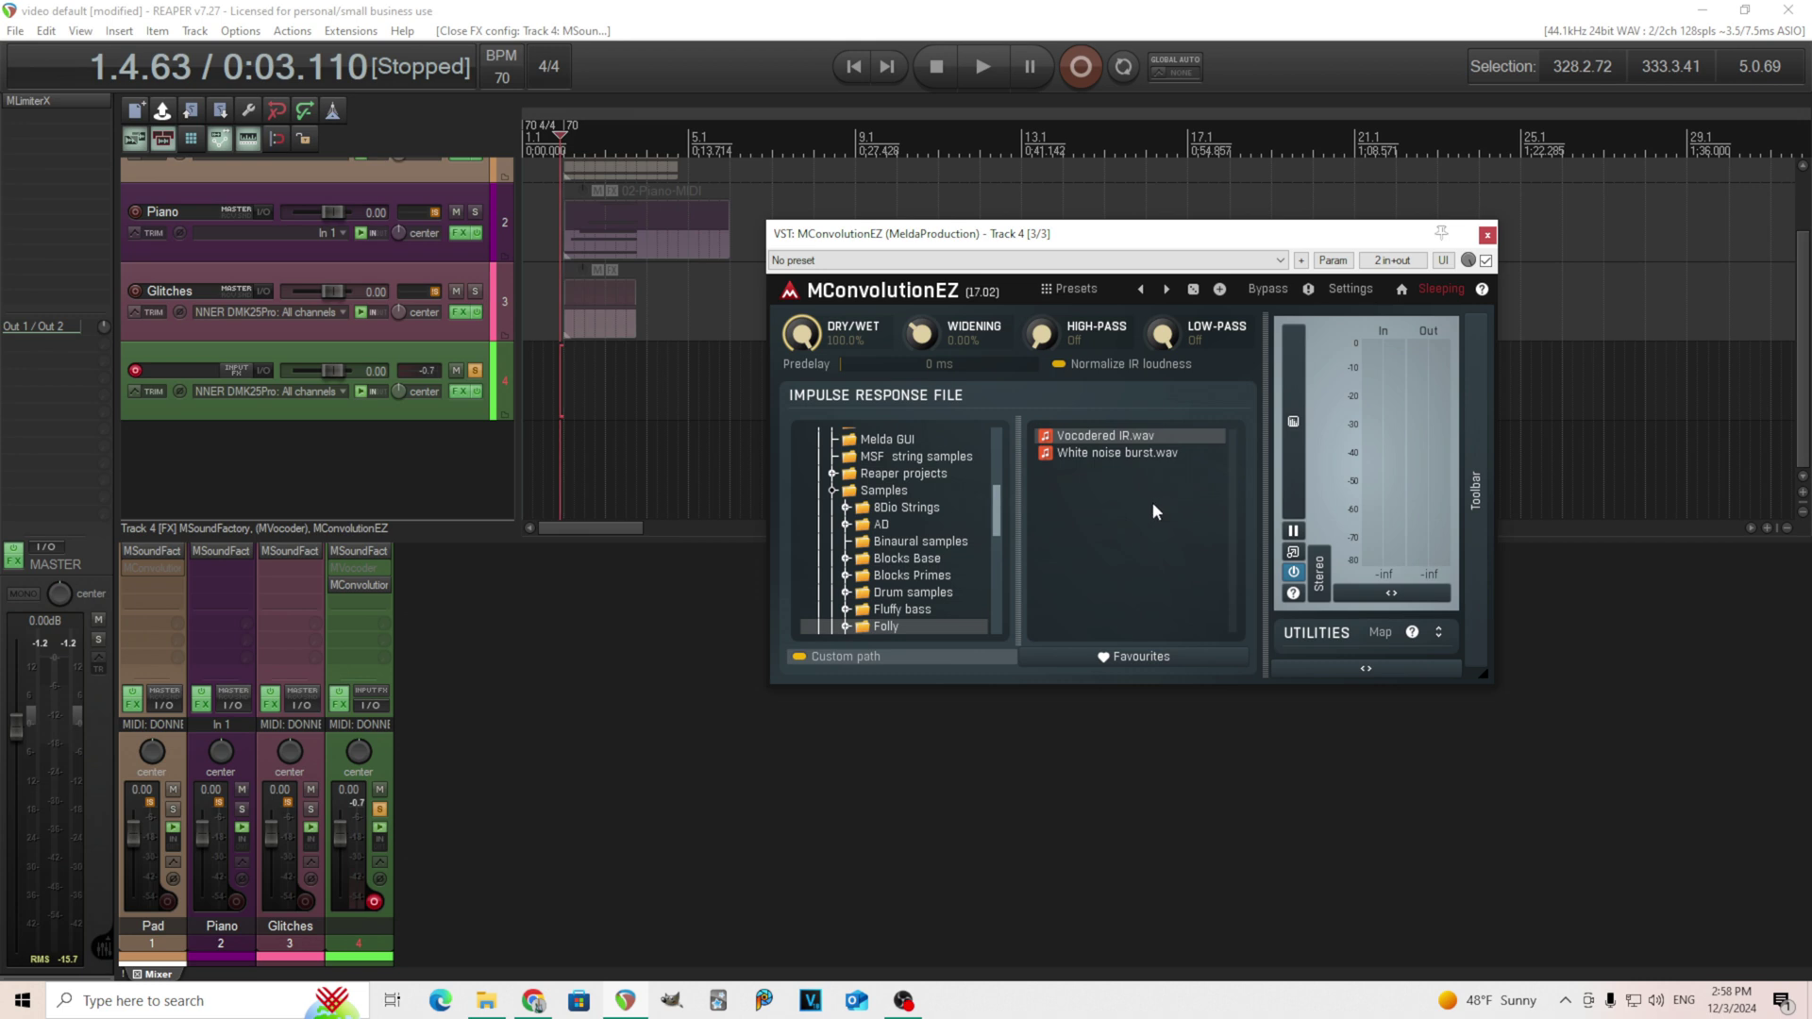
Set track 4 MSoundFactory's FilterBasic frequency to about +4.42 oct, then close the instrument.
{"action": "left_click", "coordinate": [366, 572]}
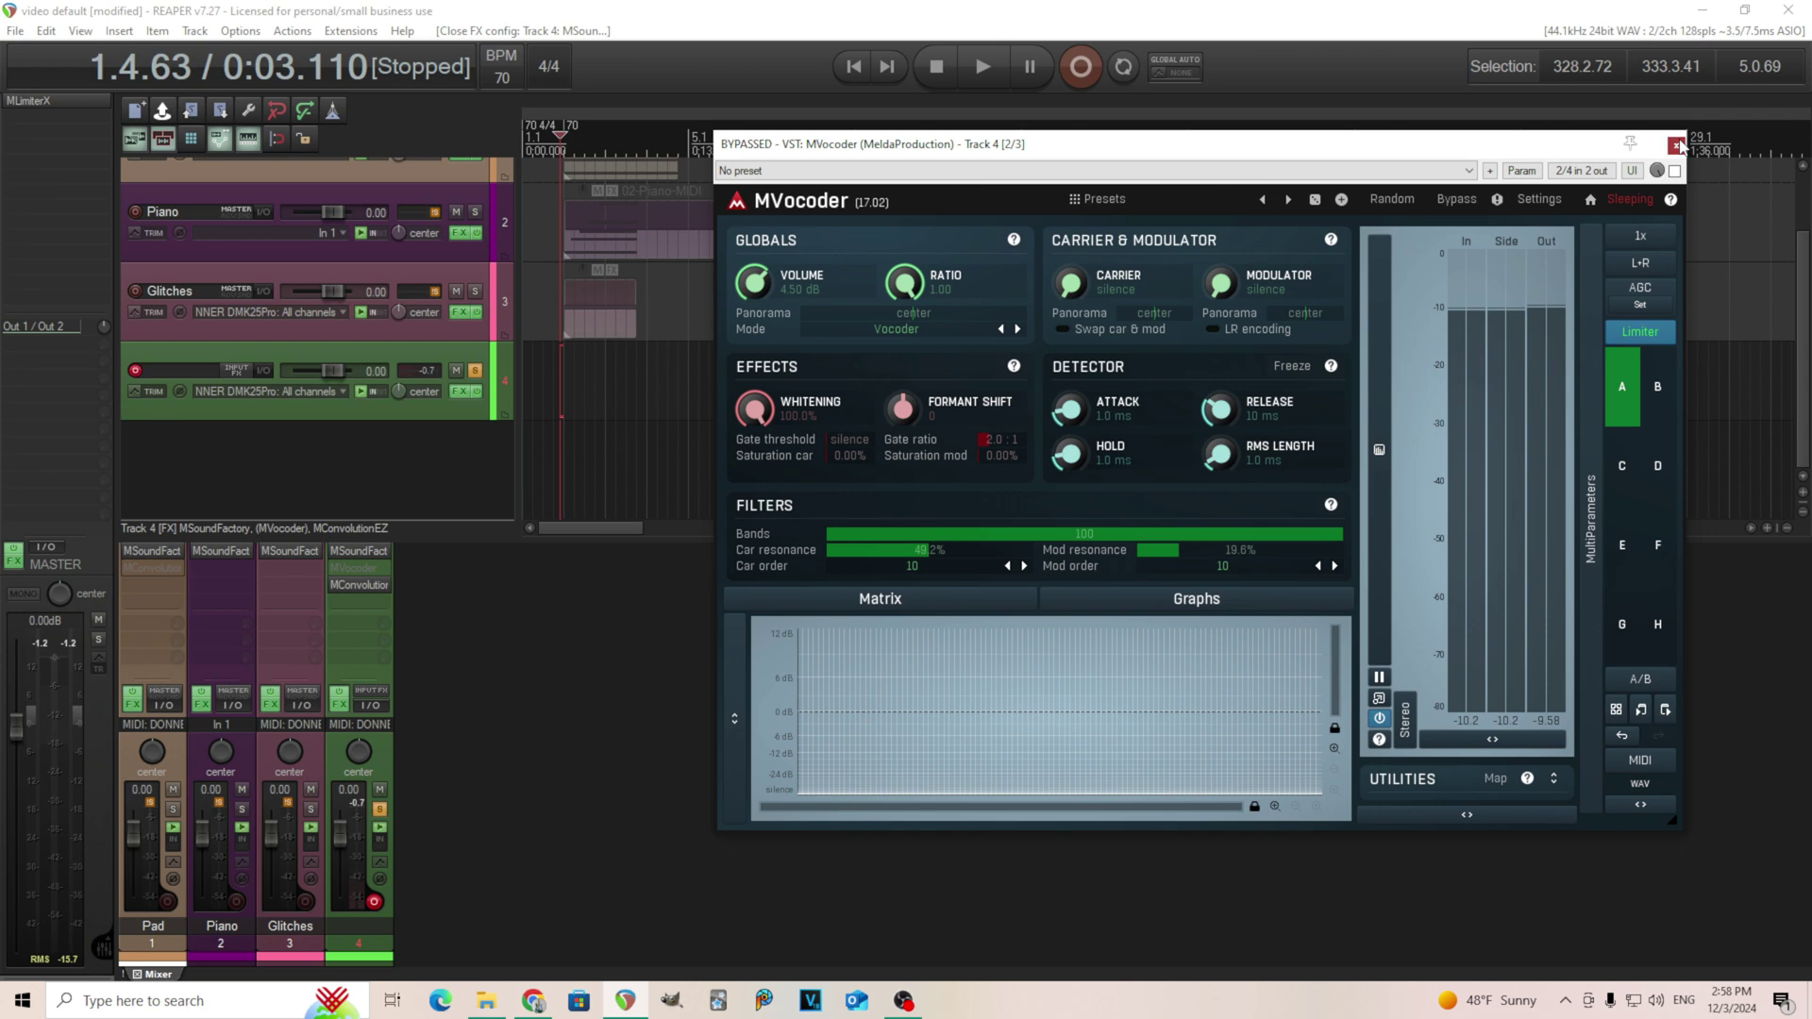
{"action": "left_click", "coordinate": [359, 585]}
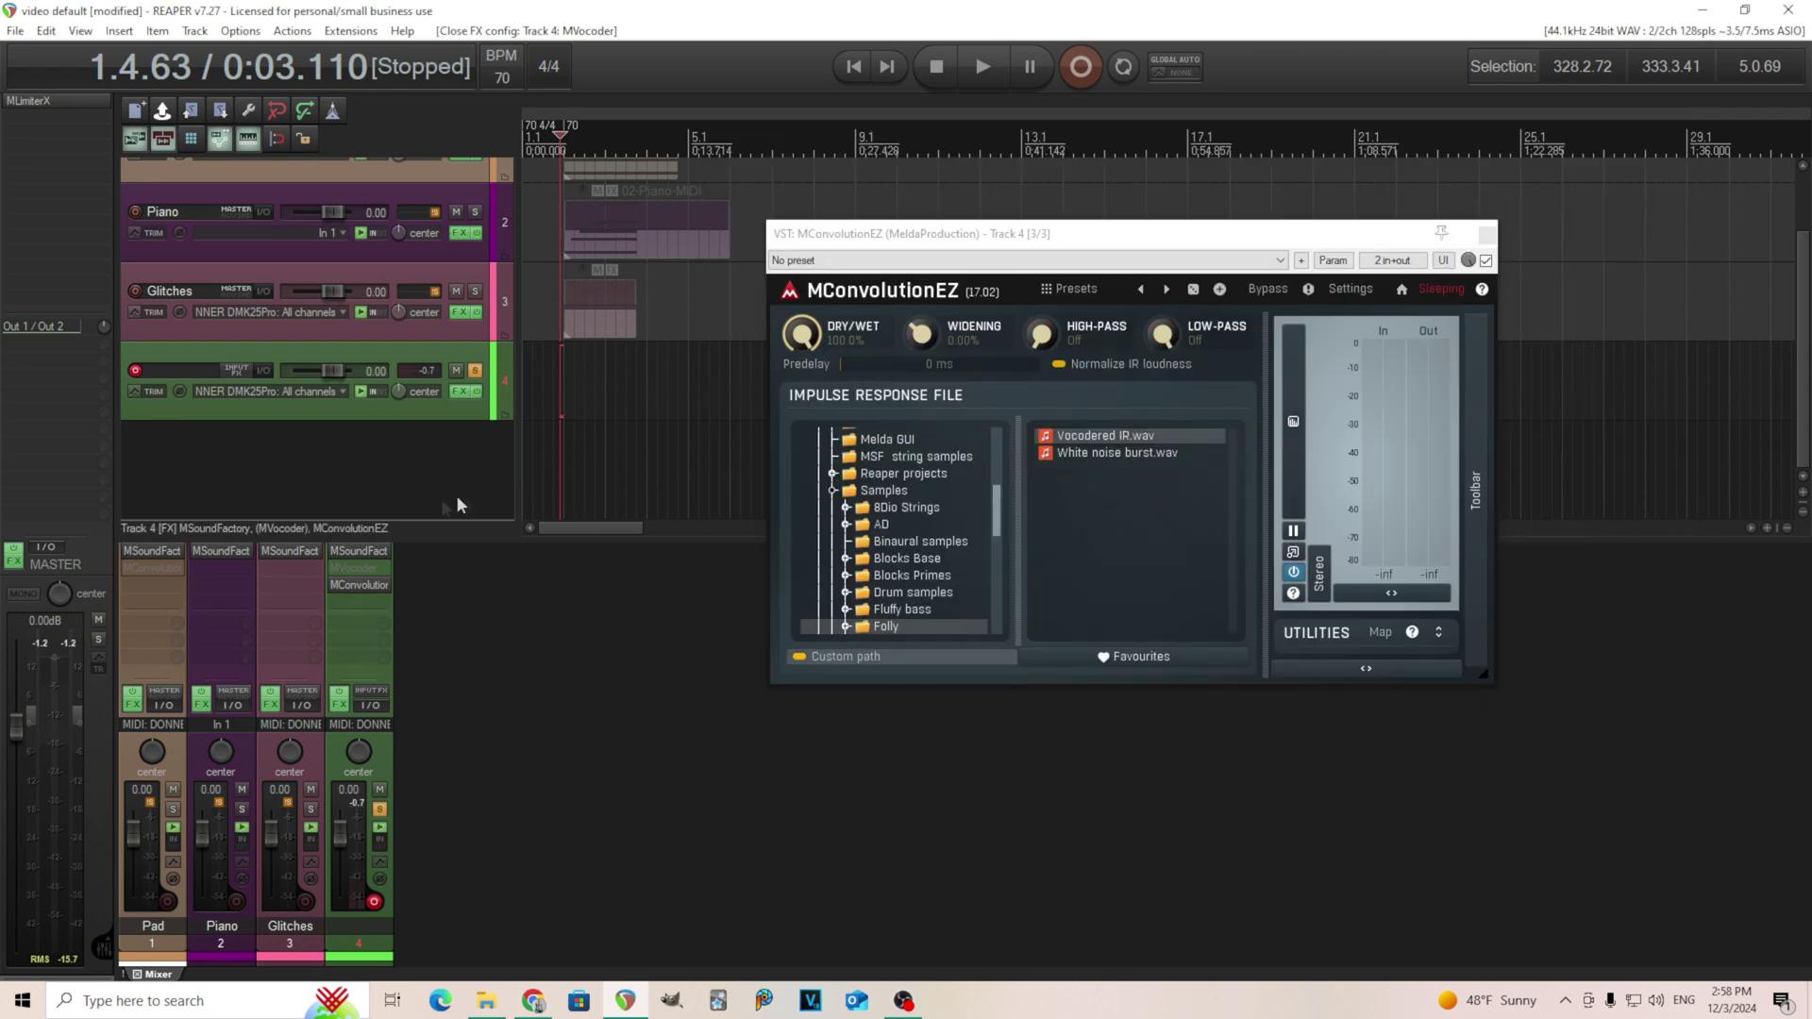
{"action": "left_click", "coordinate": [357, 551]}
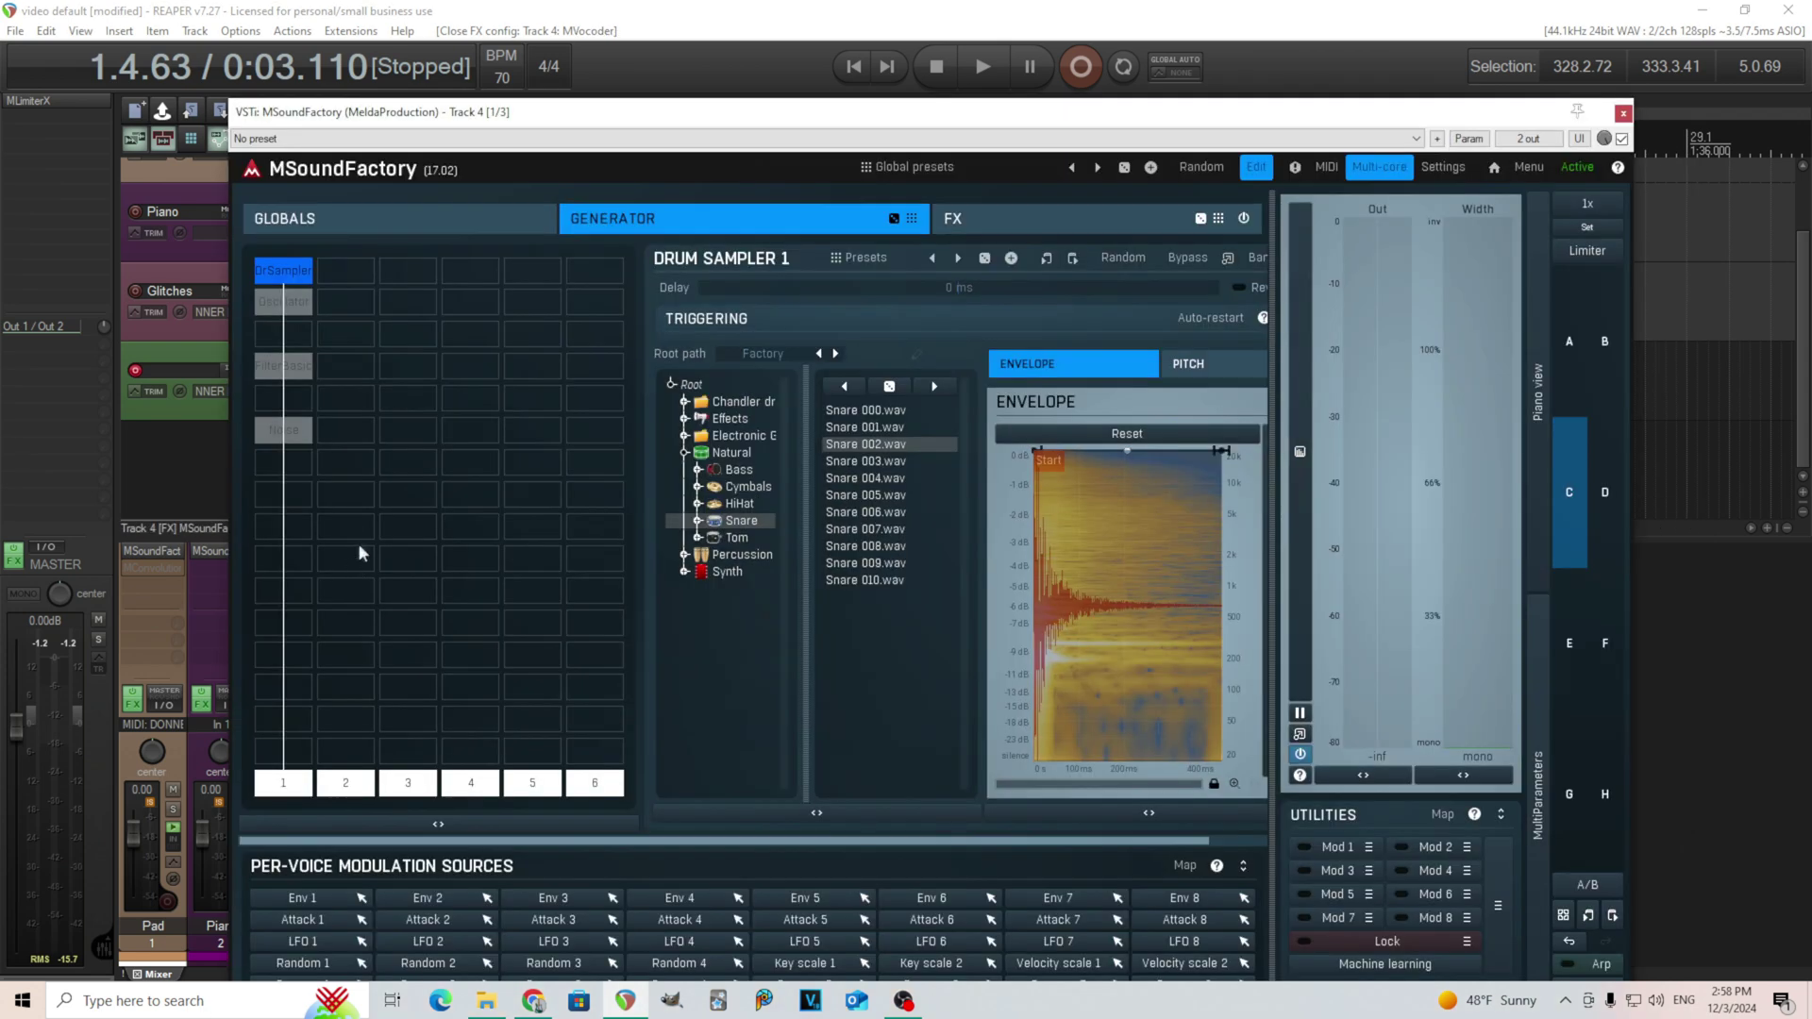
{"action": "left_click", "coordinate": [283, 302]}
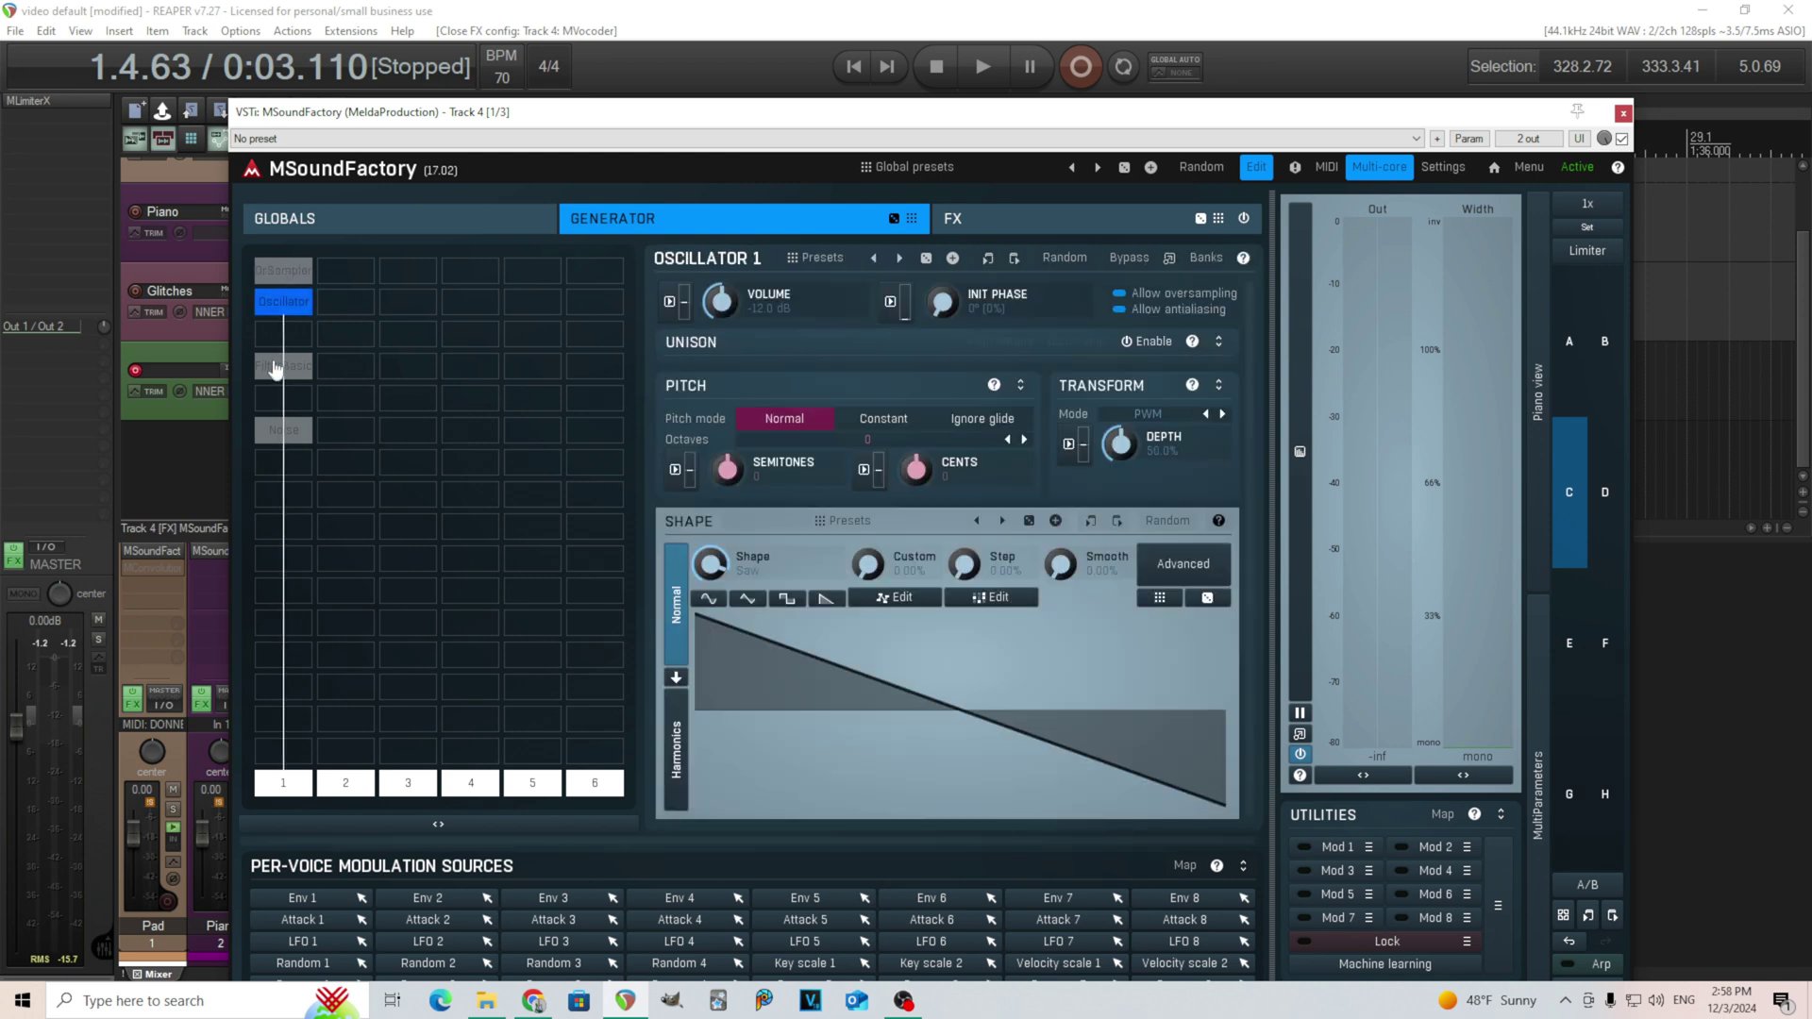
{"action": "left_click", "coordinate": [283, 370]}
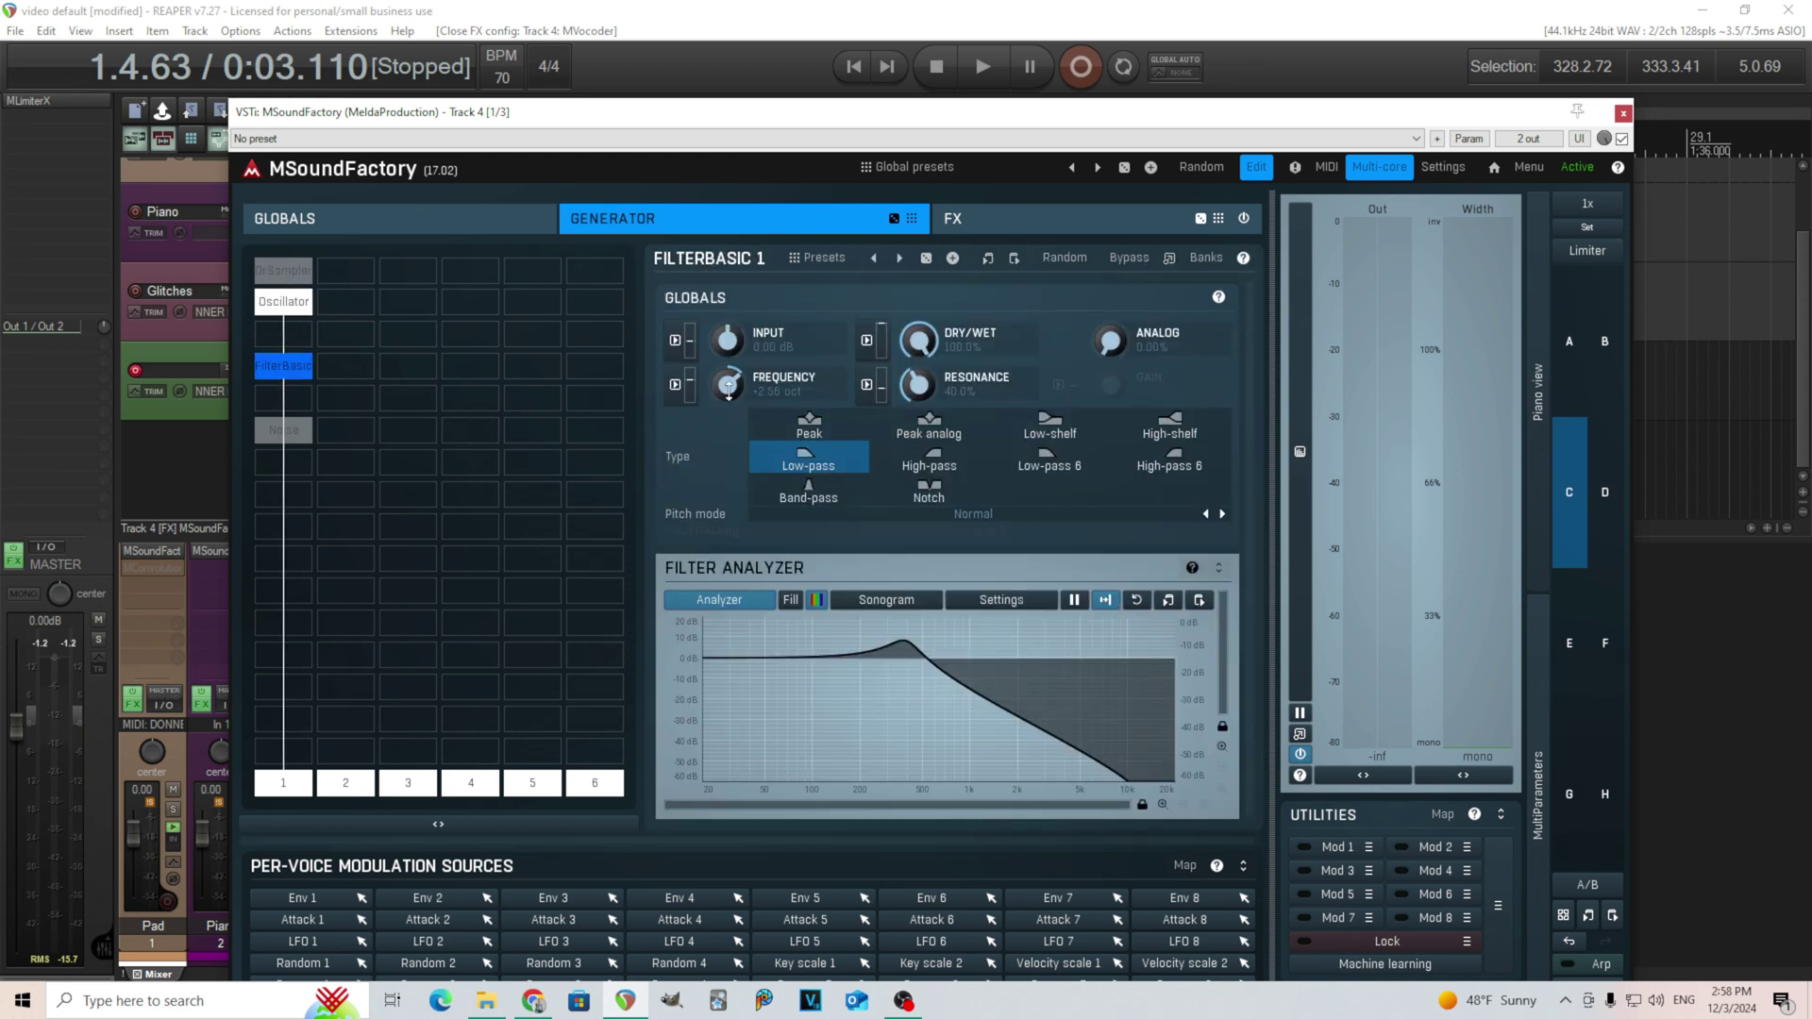
{"action": "left_click_drag", "start_coordinate": [729, 384], "coordinate": [729, 295]}
{"action": "double_click", "coordinate": [729, 384]}
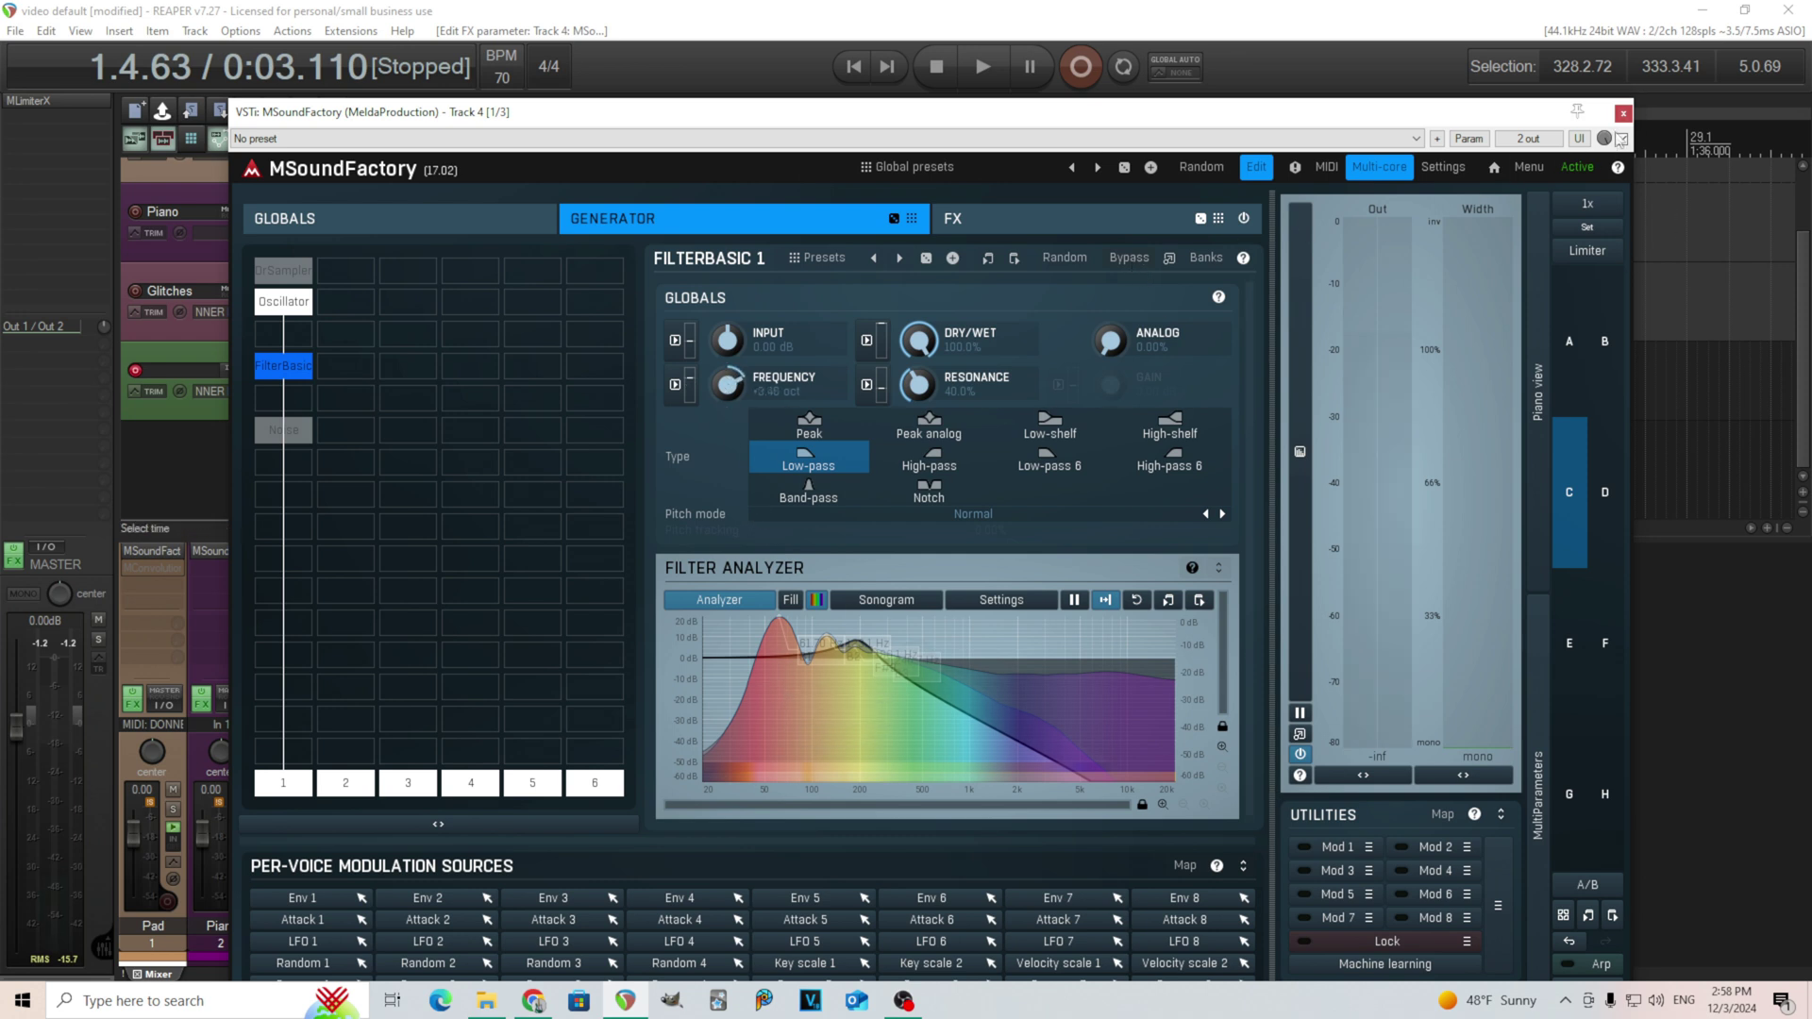
{"action": "left_click_drag", "start_coordinate": [728, 392], "coordinate": [728, 363]}
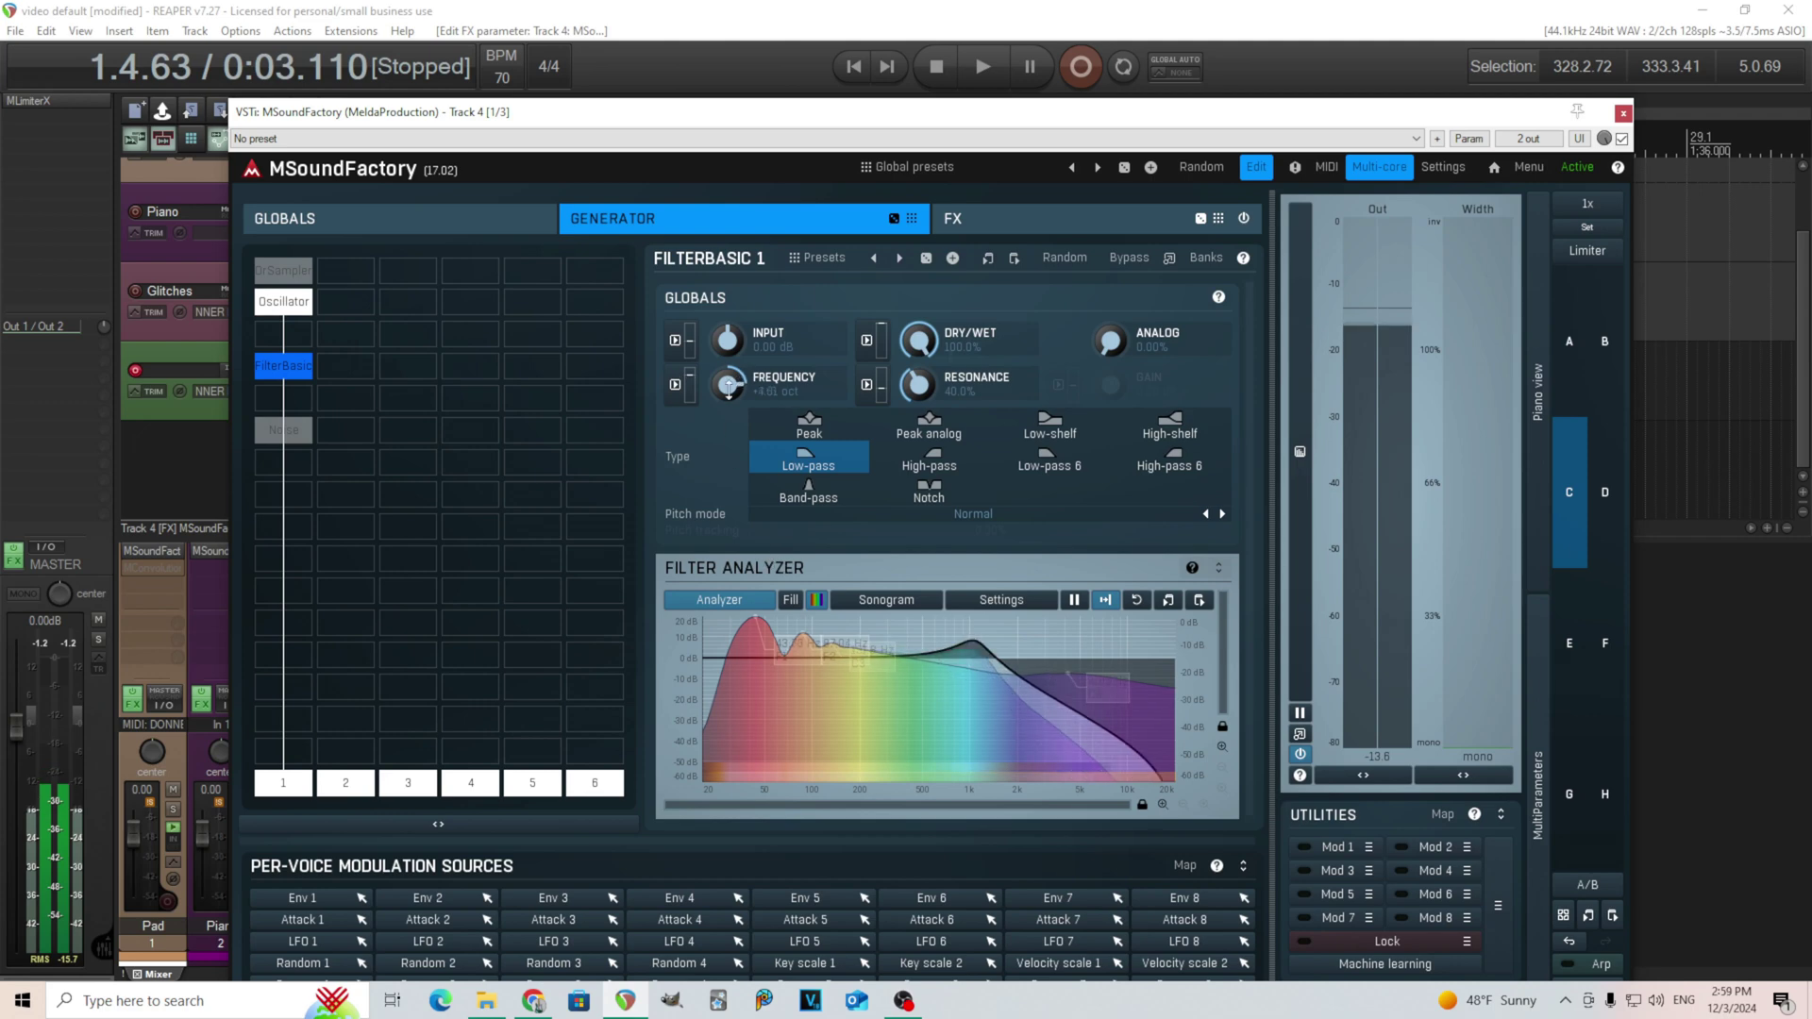
{"action": "left_click", "coordinate": [1624, 113]}
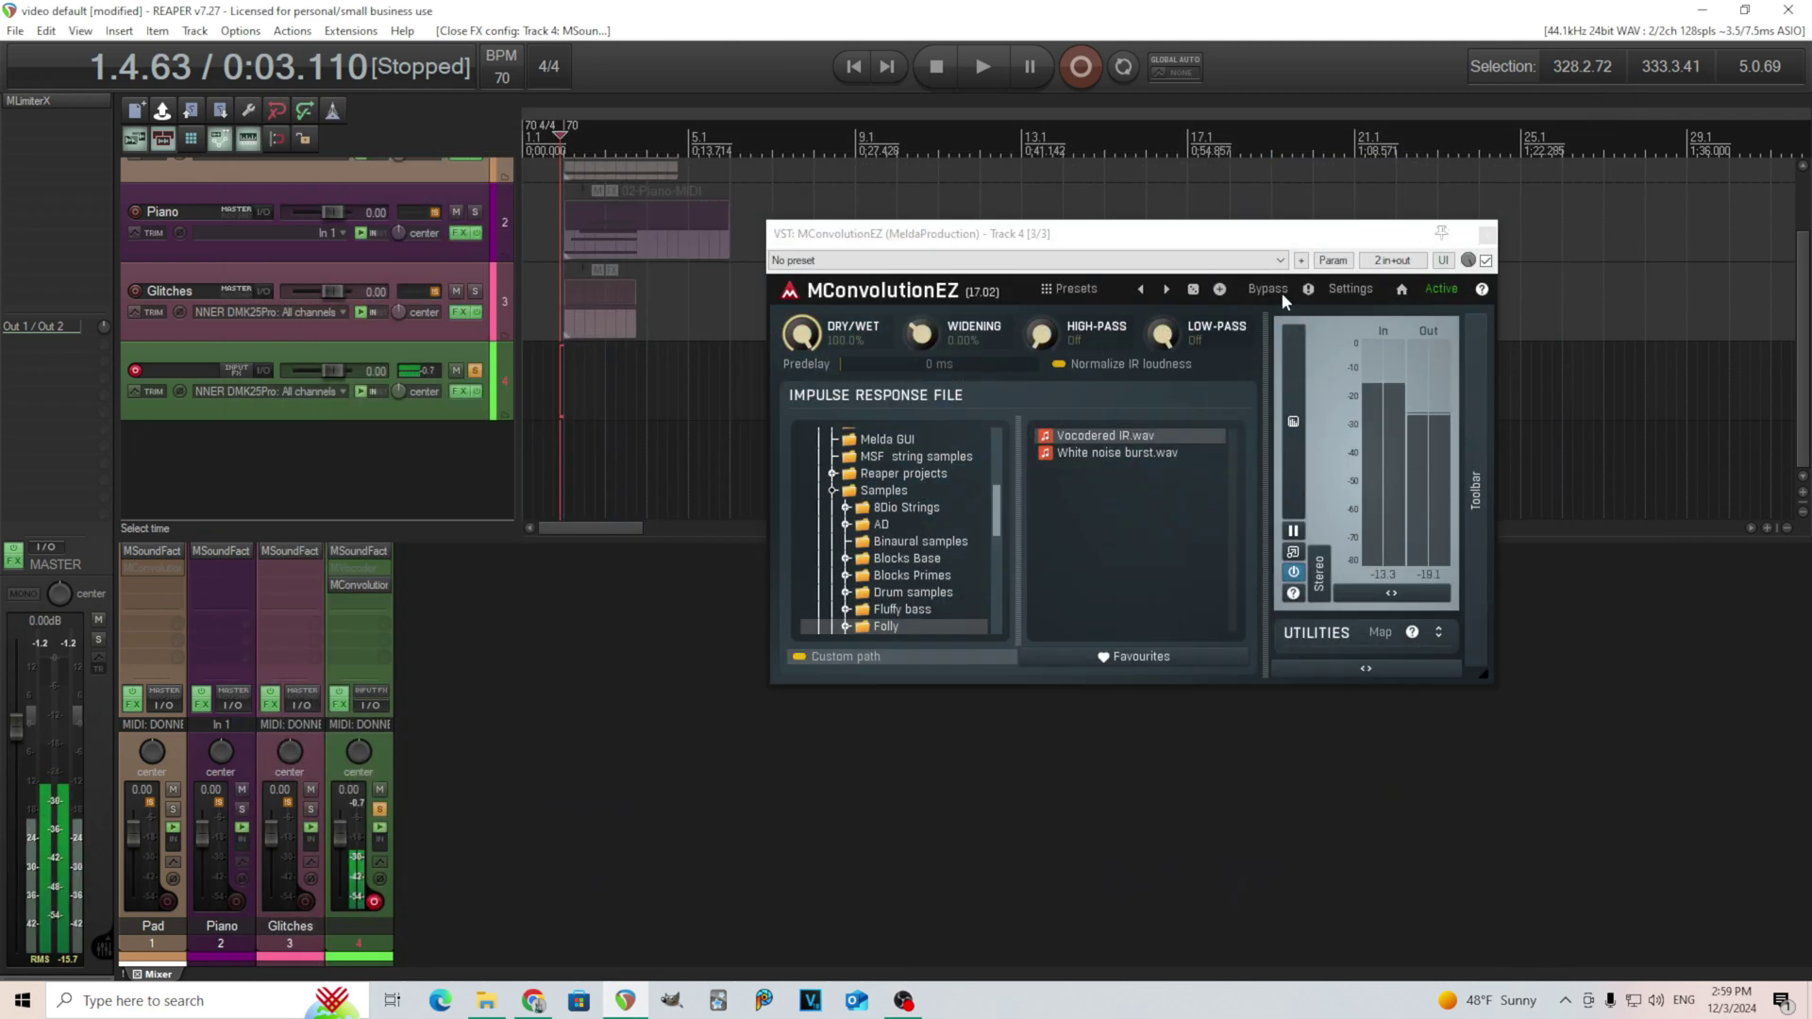
{"action": "left_click", "coordinate": [1282, 295]}
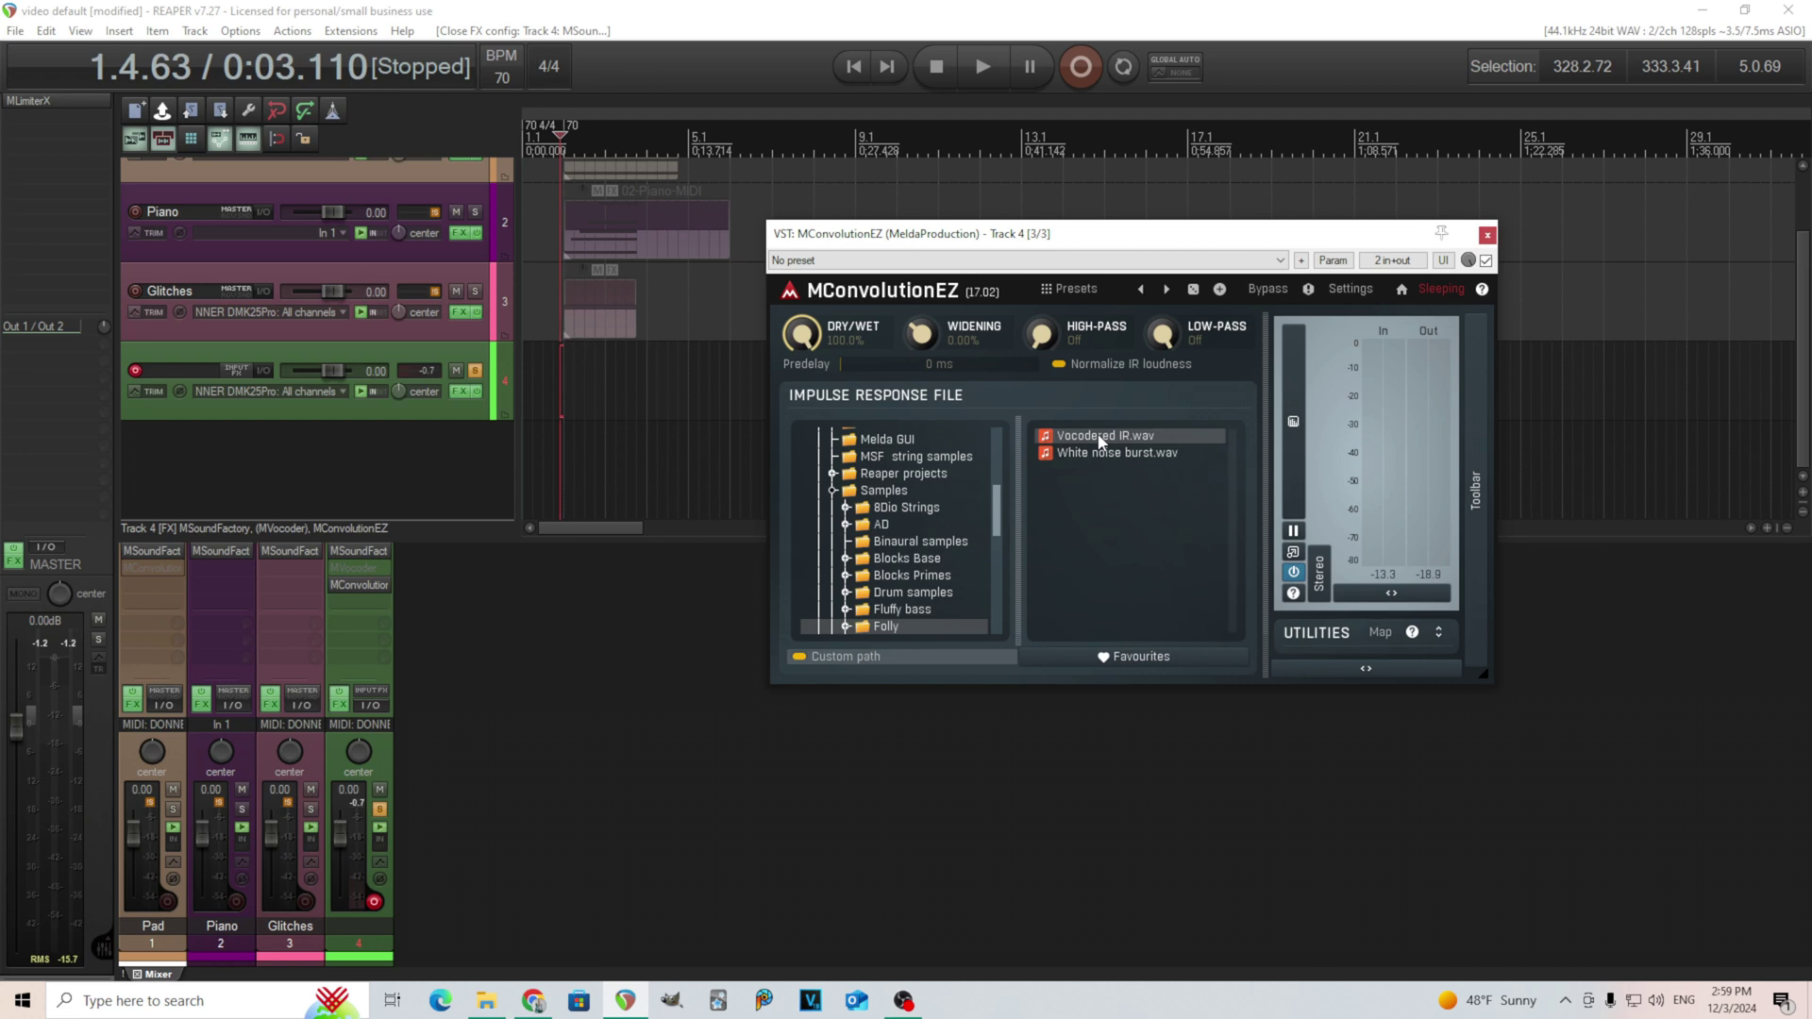
{"action": "left_click", "coordinate": [361, 567]}
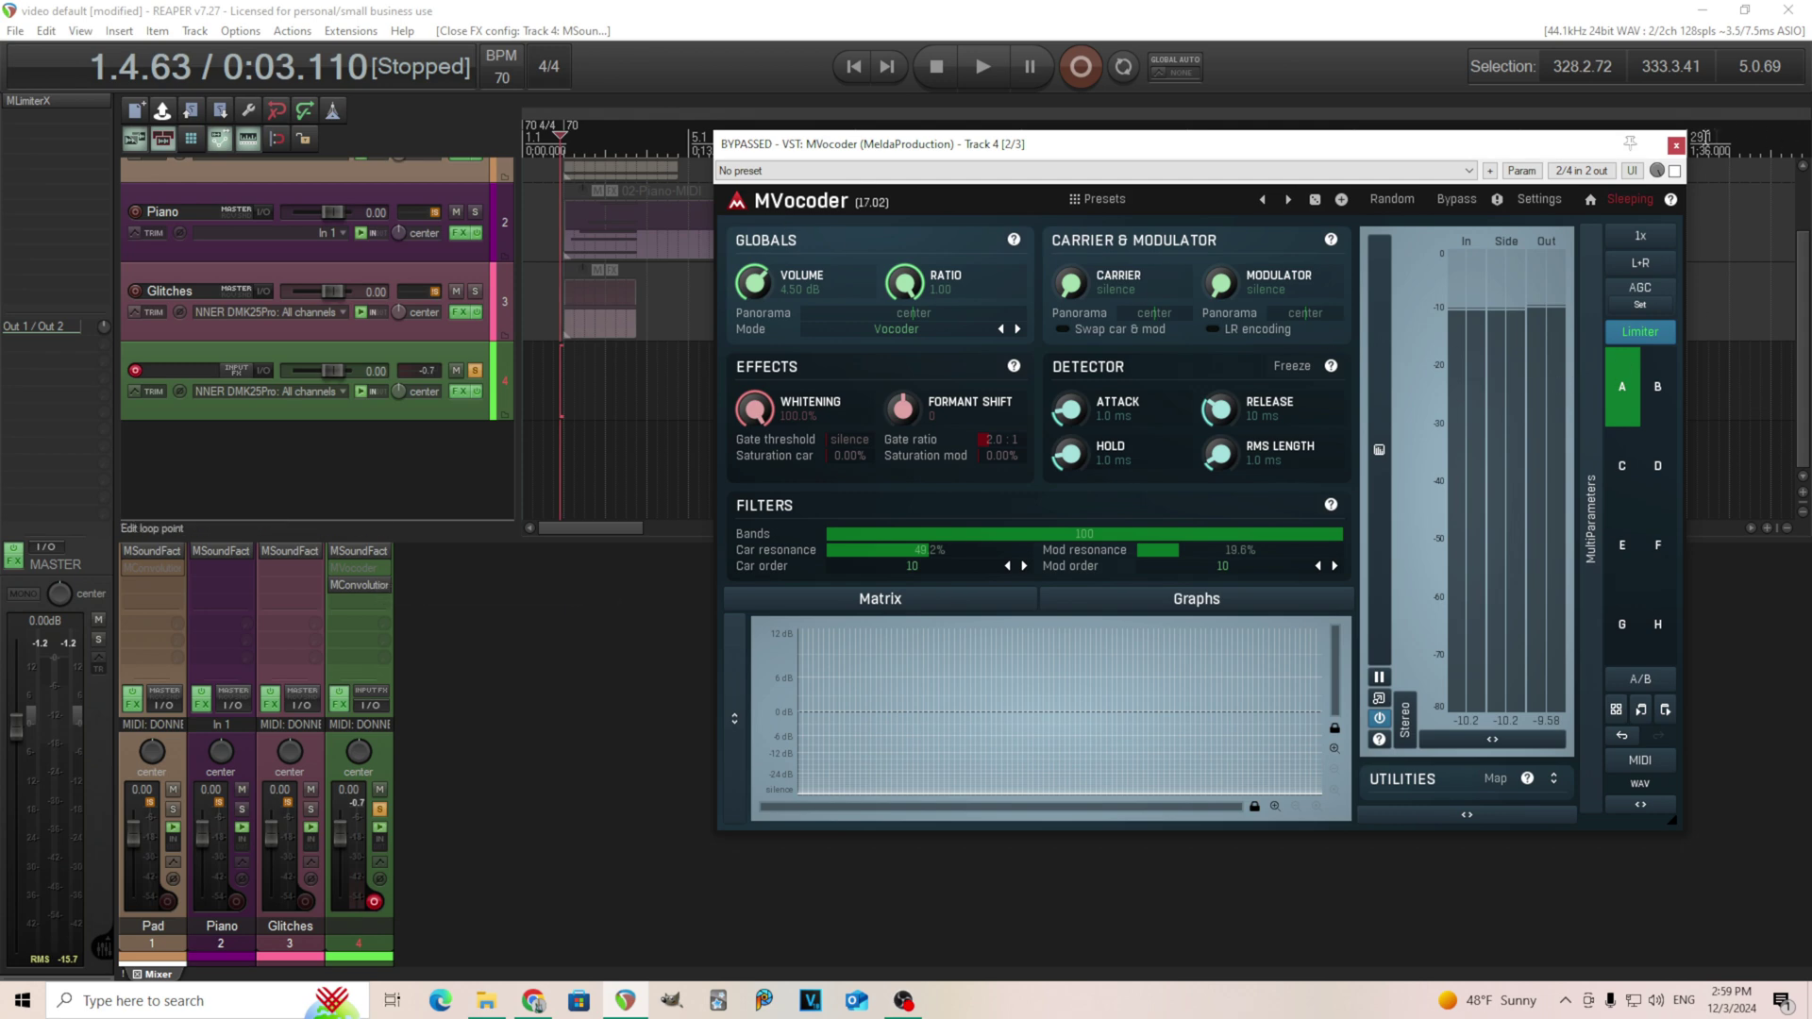
{"action": "left_click", "coordinate": [1677, 147]}
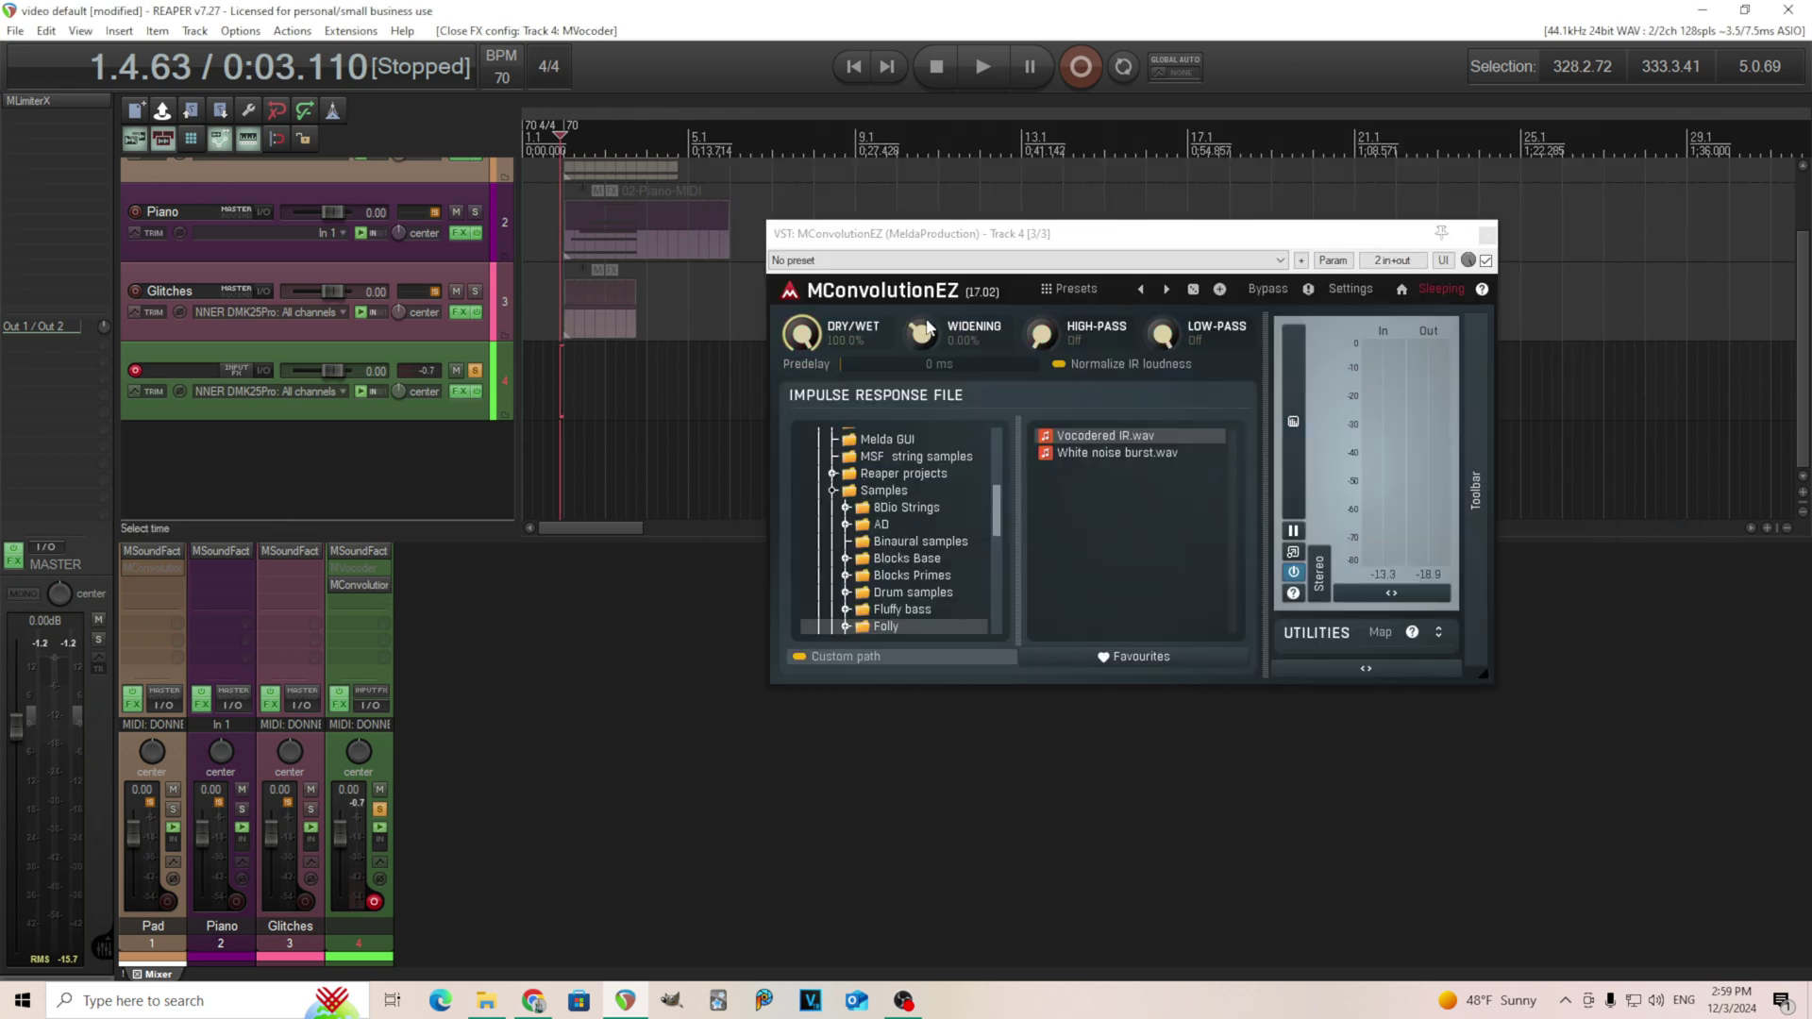